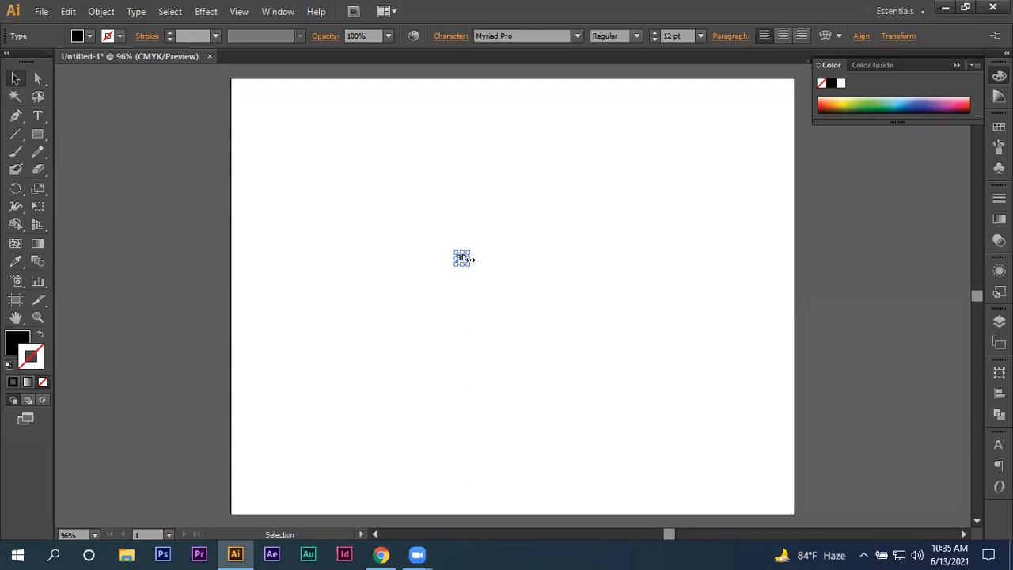
# Scale the 3D text up to a font size of about 292.5 pt on the artboard
pyautogui.moveTo(471, 266); pyautogui.dragTo(587, 372)
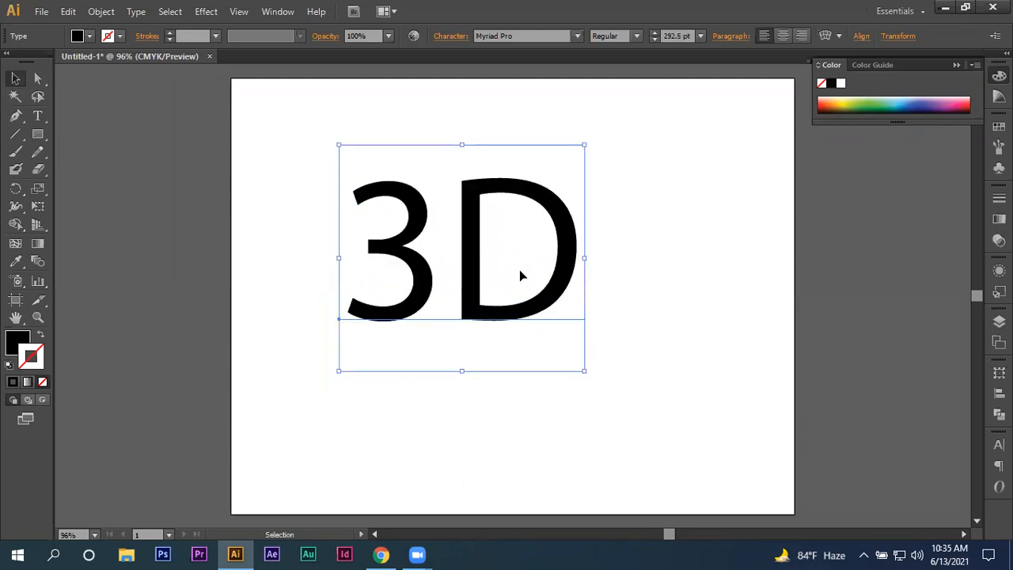
pyautogui.scroll(3, 550, 281)
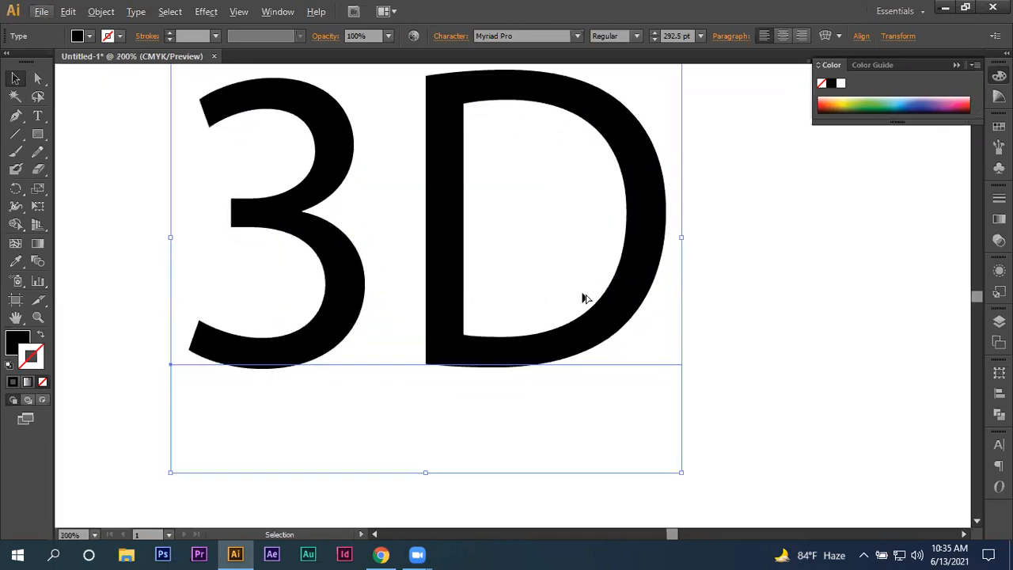
pyautogui.scroll(-1, 584, 298)
pyautogui.moveTo(506, 266)
pyautogui.mouseDown()
pyautogui.moveTo(484, 265)
pyautogui.moveTo(508, 283)
pyautogui.mouseUp()
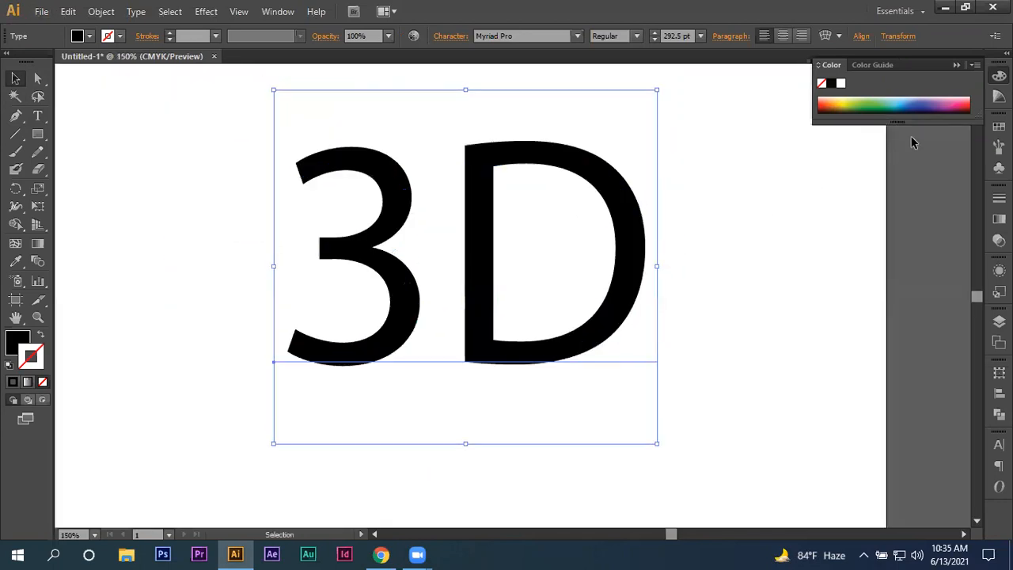
# Give the 3D text a green 1 pt stroke and a bright red fill
pyautogui.click(879, 97)
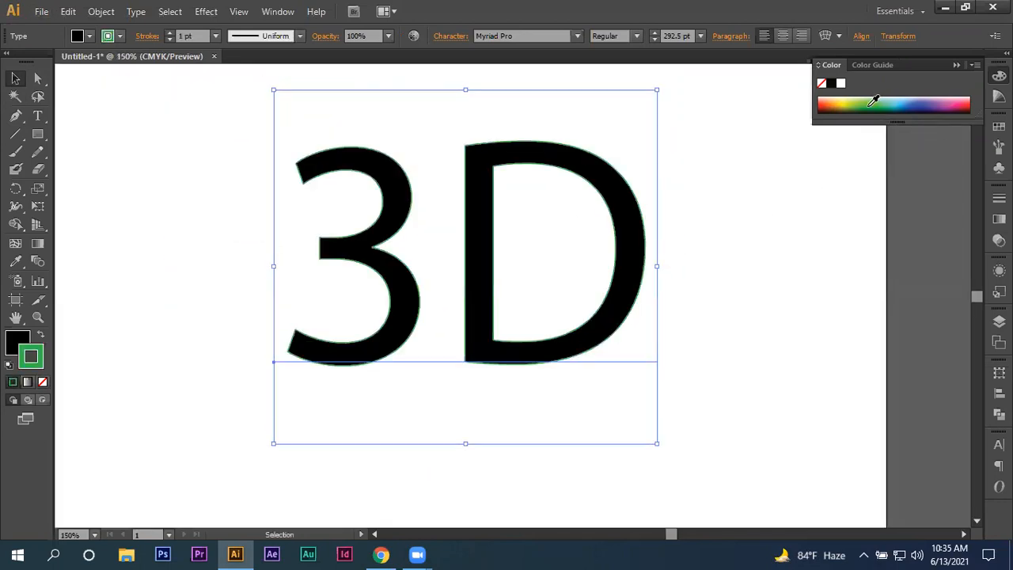
pyautogui.click(20, 342)
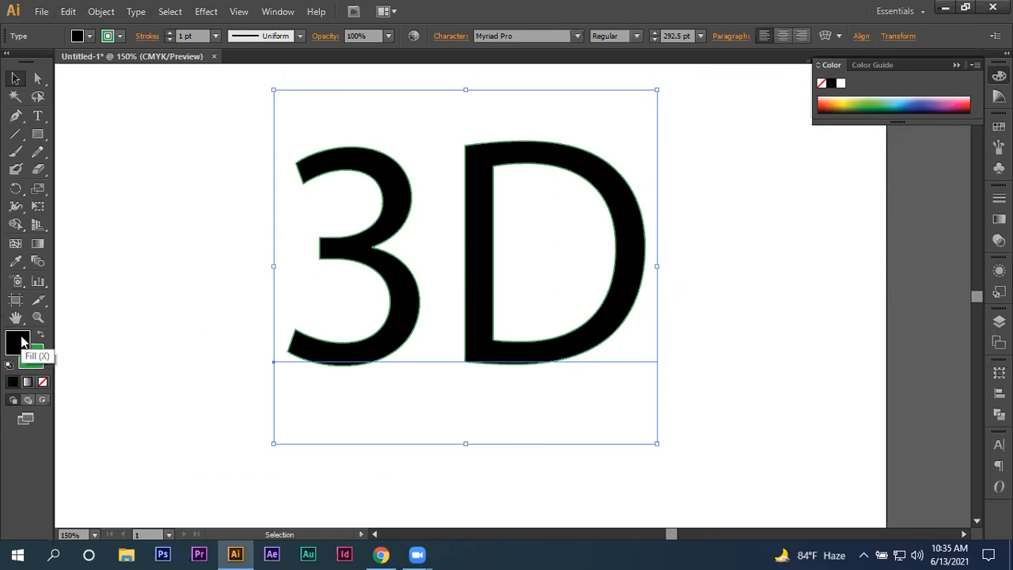
pyautogui.doubleClick(22, 342)
pyautogui.moveTo(493, 200); pyautogui.dragTo(505, 178)
pyautogui.moveTo(518, 248); pyautogui.dragTo(525, 174)
pyautogui.click(651, 187)
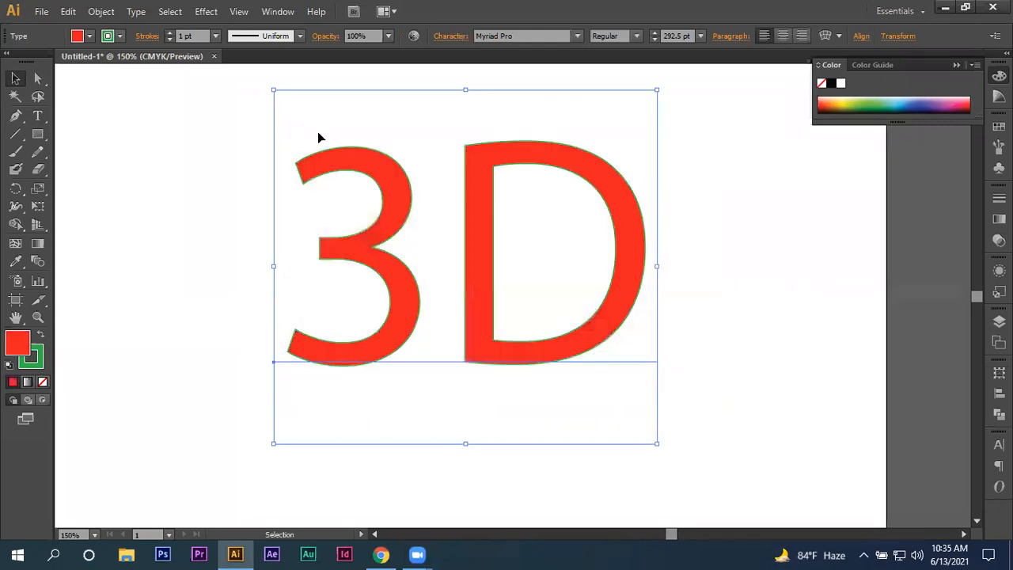
# Apply a 3D Extrude & Bevel effect to the text with an extrude depth of 161 pt, previewing the result
pyautogui.click(205, 10)
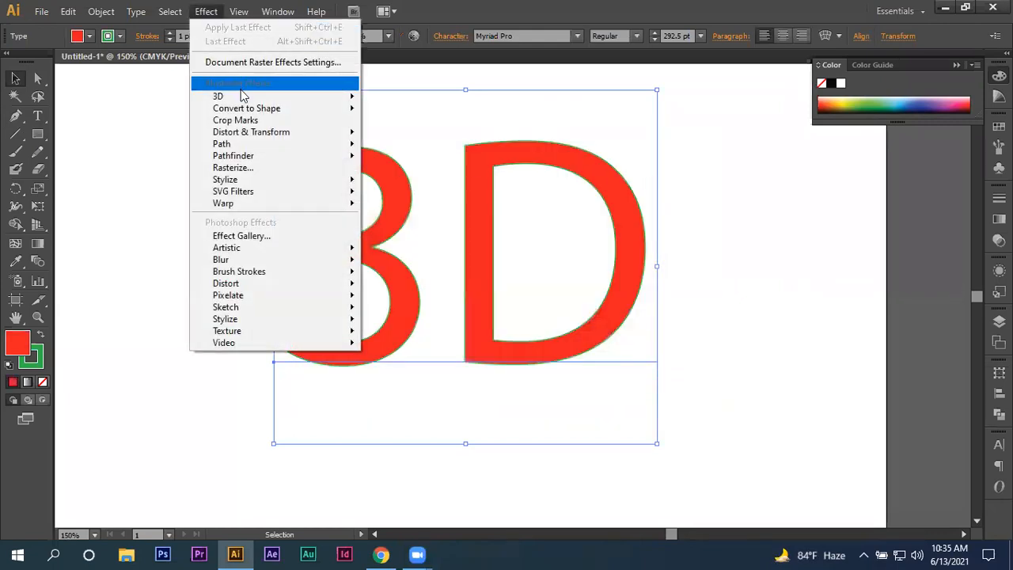
pyautogui.moveTo(242, 96)
pyautogui.click(432, 100)
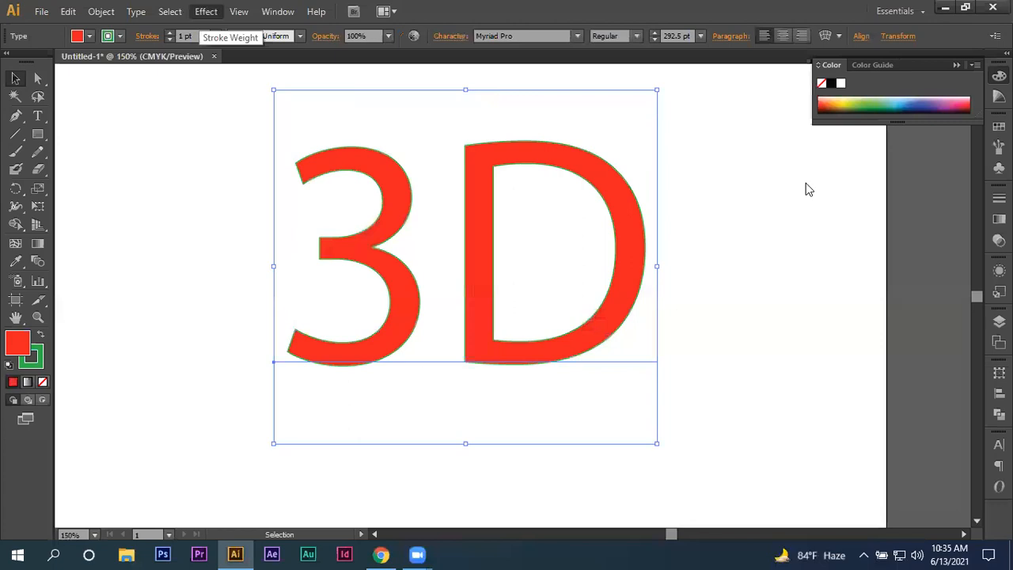
pyautogui.click(650, 392)
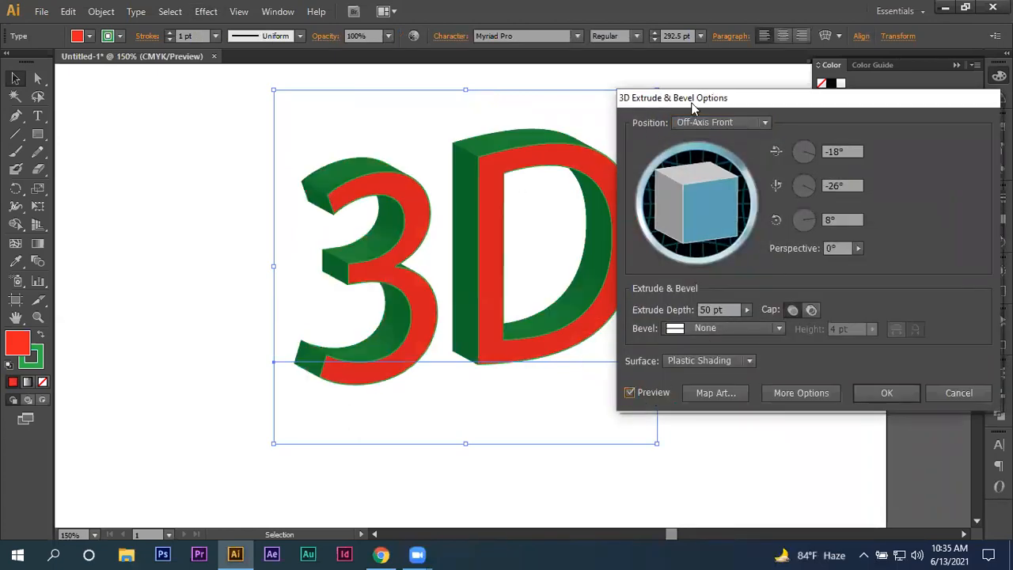
pyautogui.moveTo(703, 101); pyautogui.dragTo(774, 86)
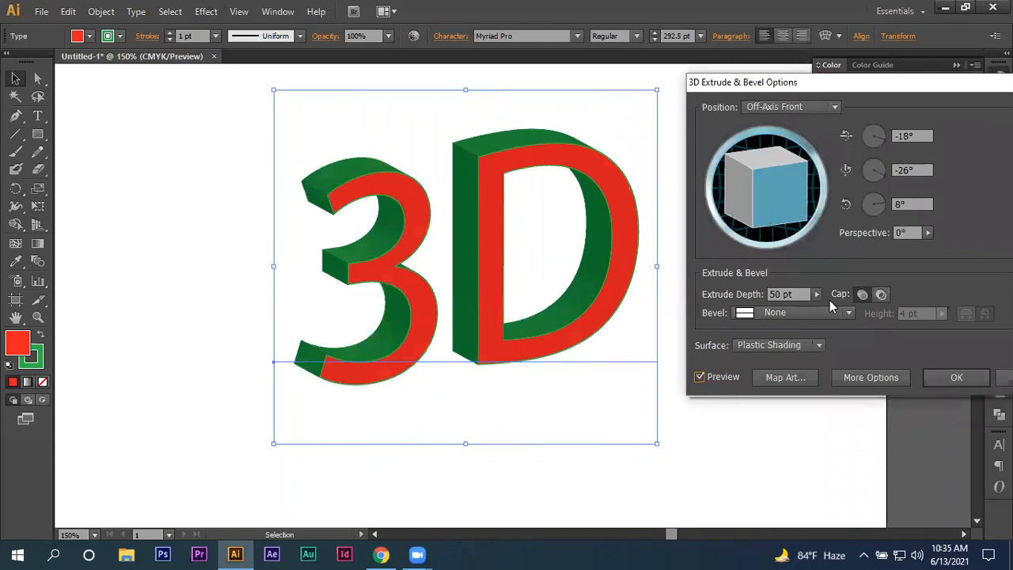
pyautogui.click(744, 312)
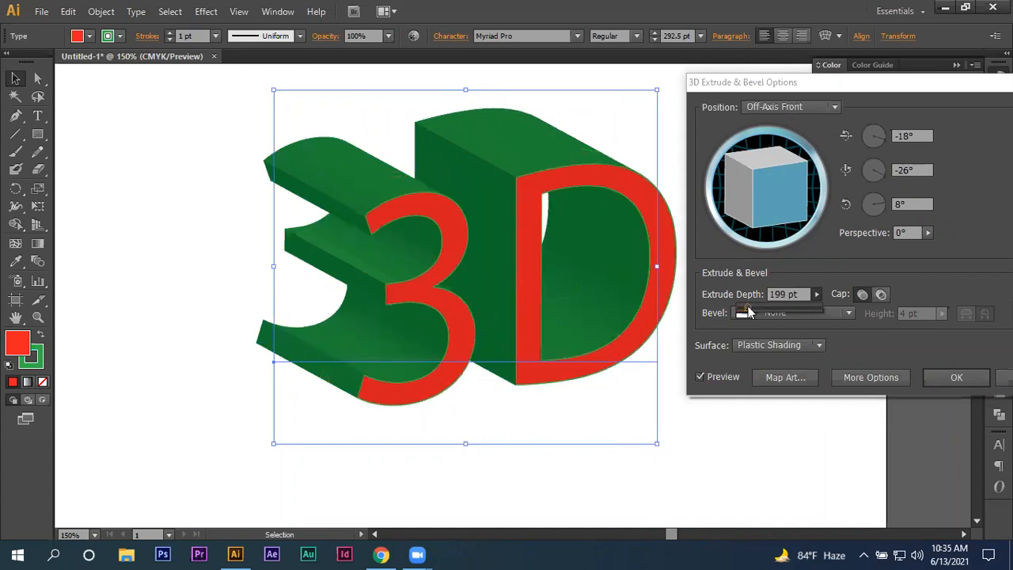
pyautogui.moveTo(751, 312); pyautogui.dragTo(749, 312)
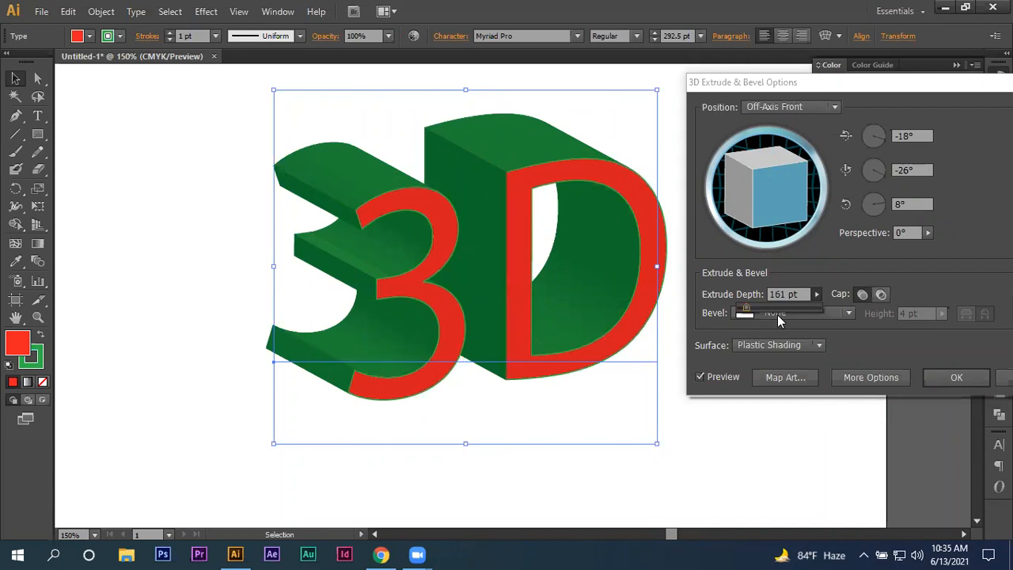
pyautogui.click(945, 375)
pyautogui.click(763, 347)
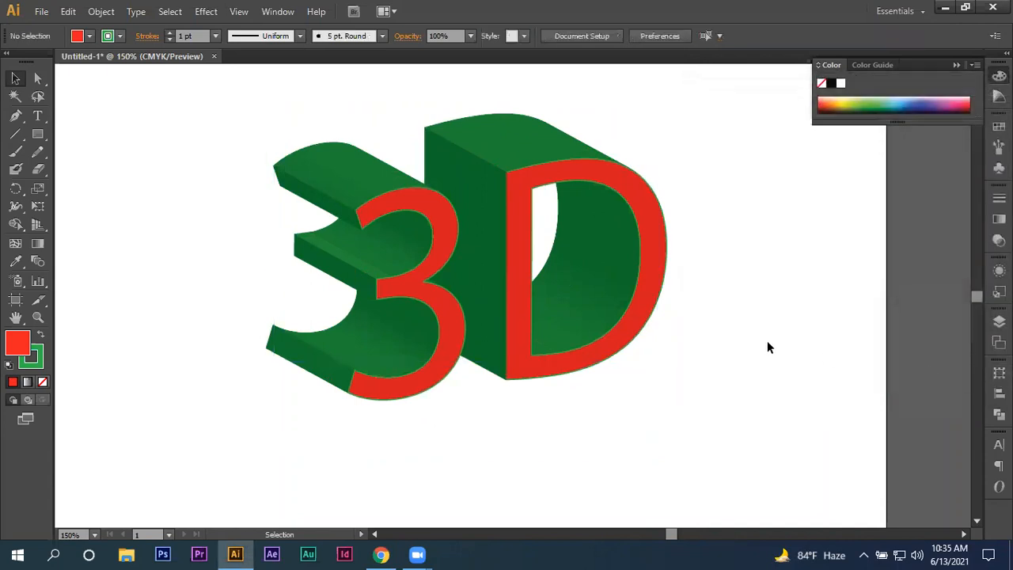
# Replace the wording of the extruded text with "UY LAB"
pyautogui.scroll(7, 779, 332)
pyautogui.scroll(-3, 713, 321)
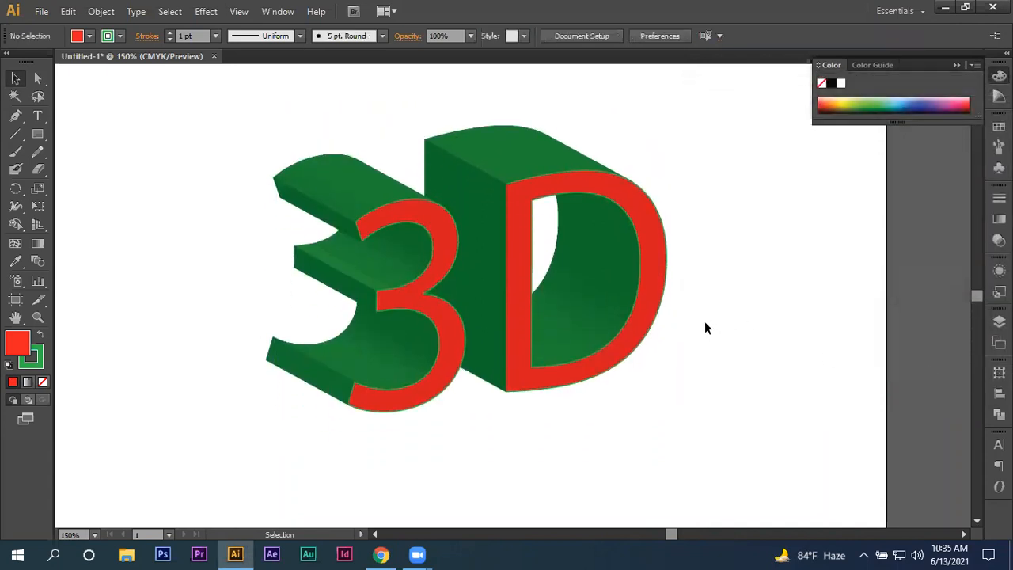
pyautogui.scroll(-3, 706, 323)
pyautogui.click(639, 280)
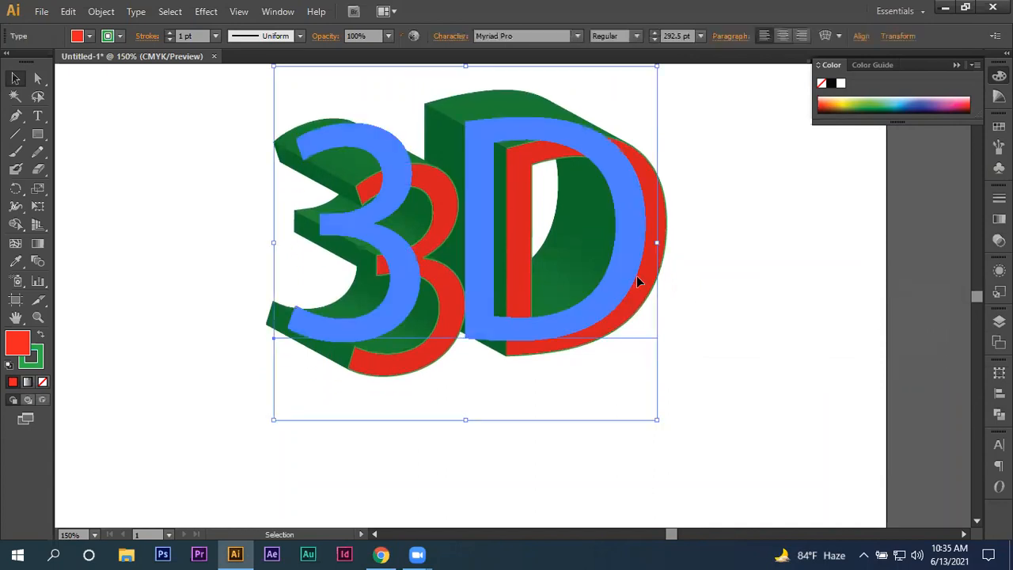
pyautogui.moveTo(724, 154); pyautogui.dragTo(175, 390)
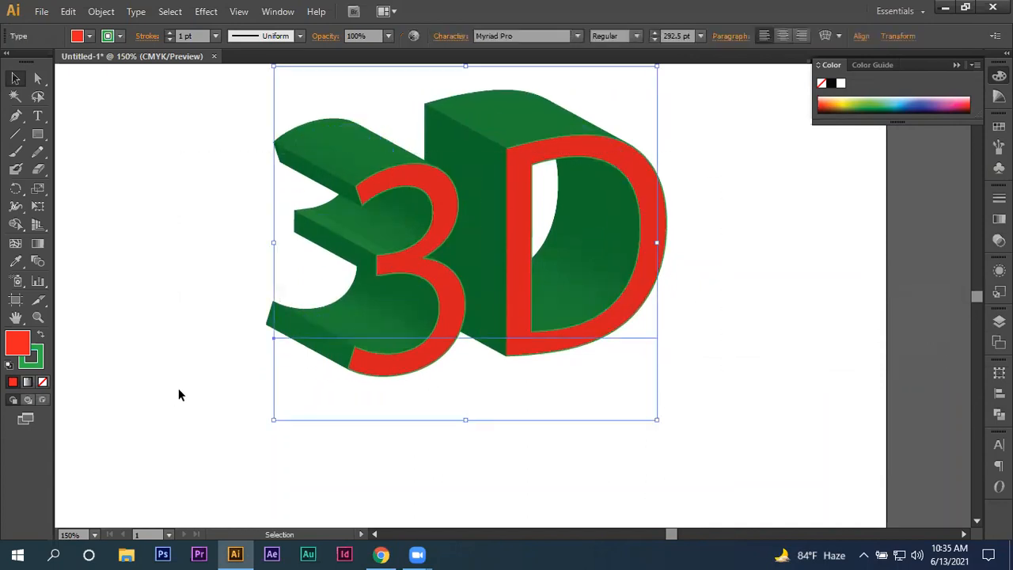
pyautogui.doubleClick(429, 296)
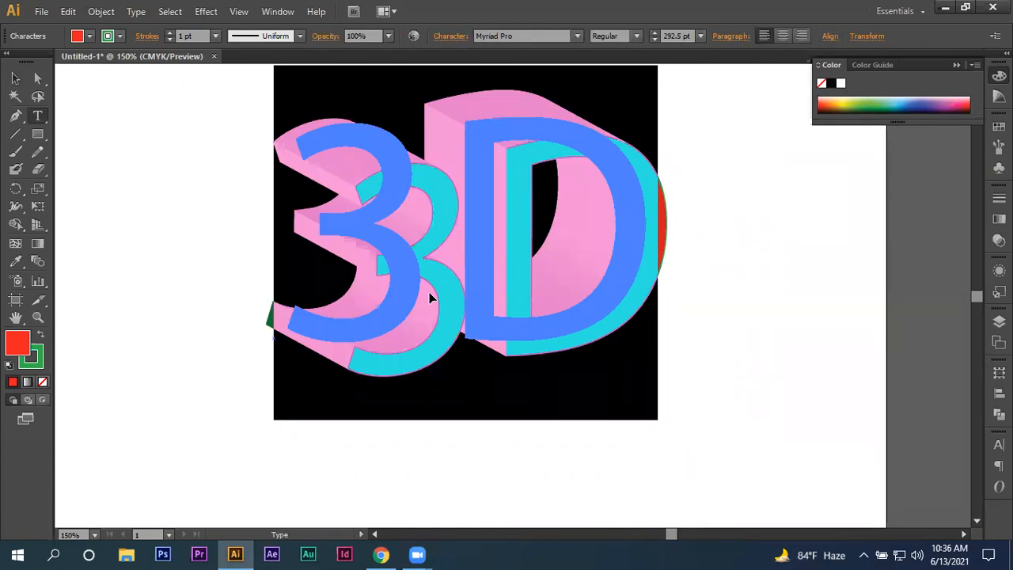
pyautogui.write('UY LAB')
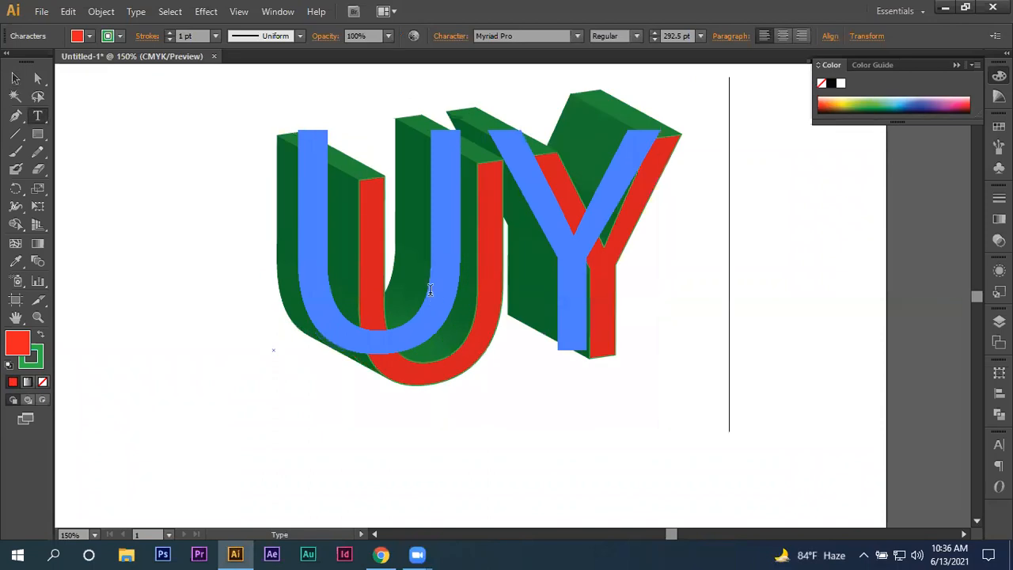
pyautogui.hotkey('ctrl', '-')
pyautogui.hotkey('ctrl', '-')
pyautogui.hotkey('ctrl', '-')
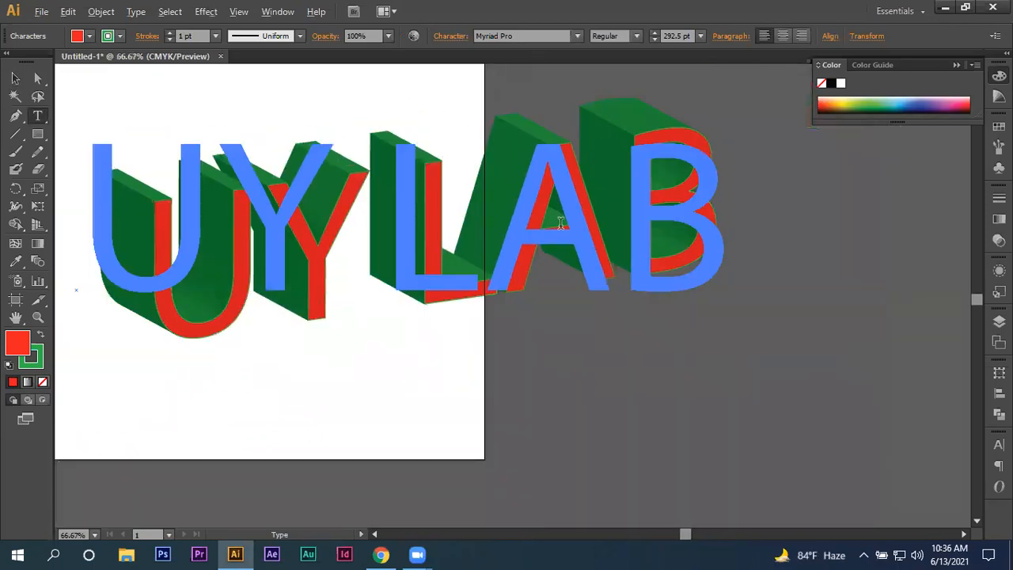
# Scale the UY LAB text down to about 228.1 pt and position it within the artboard's width
pyautogui.click(16, 78)
pyautogui.click(258, 267)
pyautogui.moveTo(405, 229); pyautogui.dragTo(306, 230)
pyautogui.moveTo(510, 166); pyautogui.dragTo(448, 183)
pyautogui.moveTo(383, 229); pyautogui.dragTo(406, 214)
pyautogui.click(156, 190)
pyautogui.scroll(1, 156, 190)
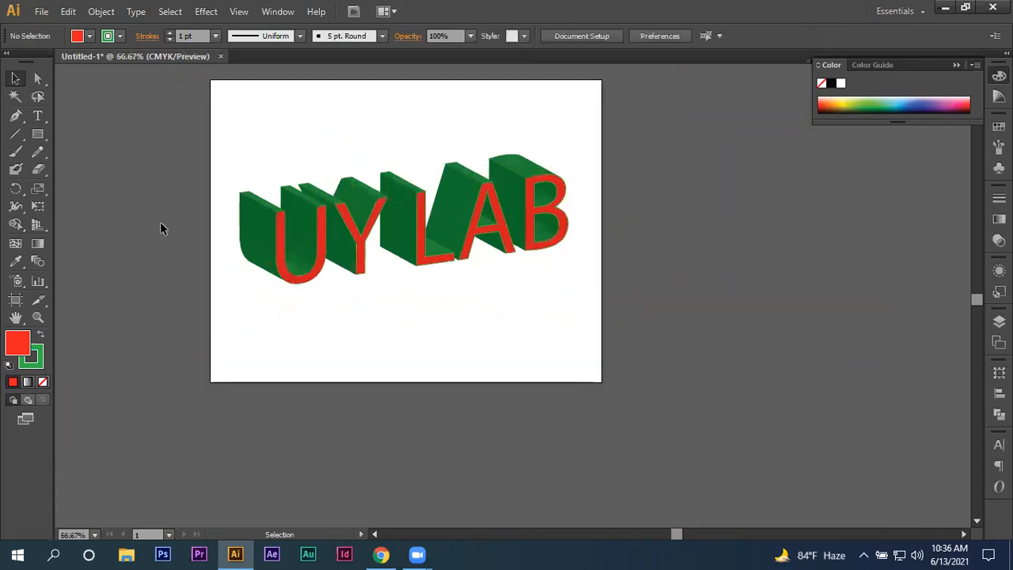
# Expand the appearance of the UY LAB text and ungroup it into separate letters
pyautogui.moveTo(160, 222); pyautogui.dragTo(550, 289)
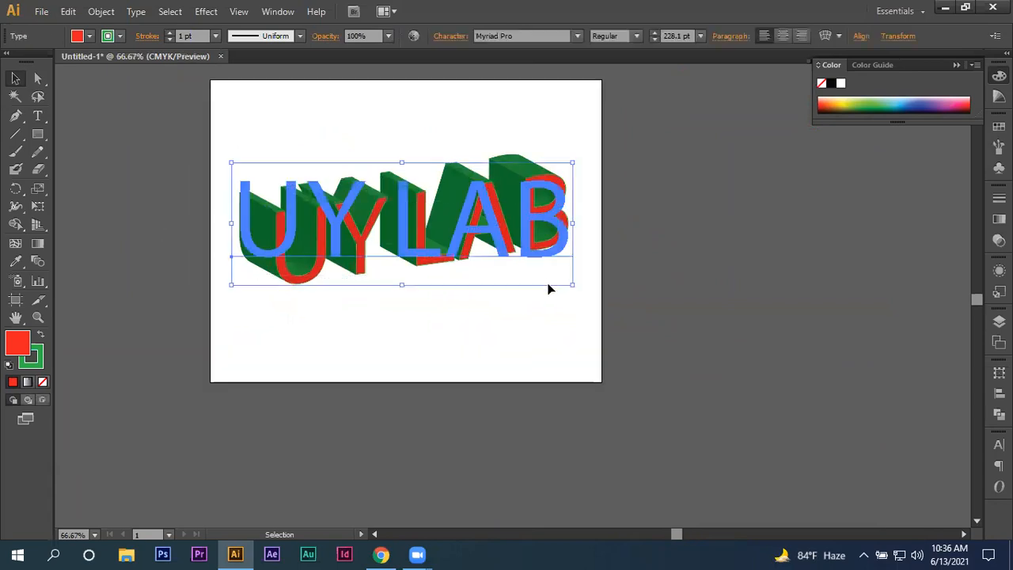
pyautogui.click(102, 11)
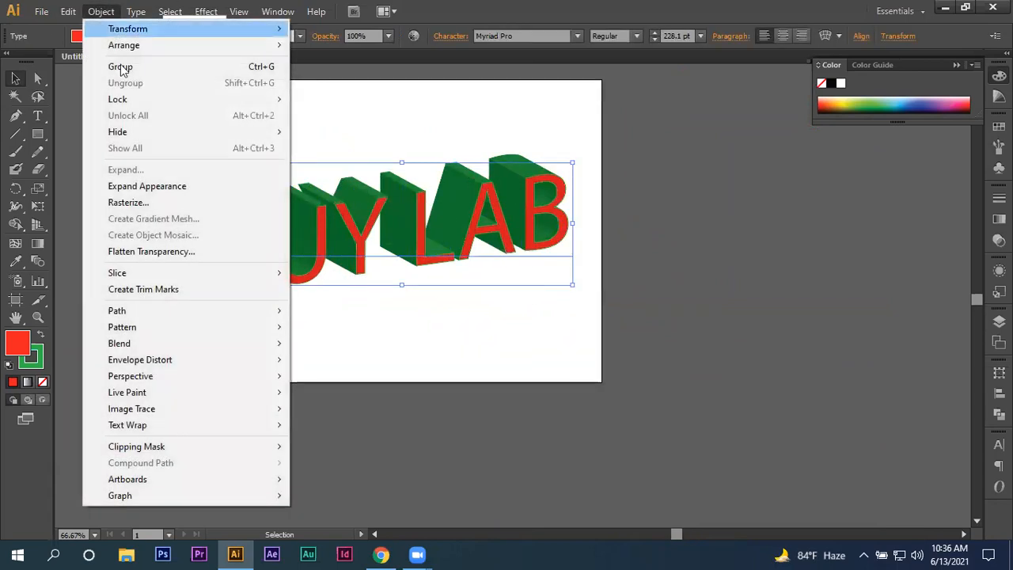
pyautogui.click(154, 184)
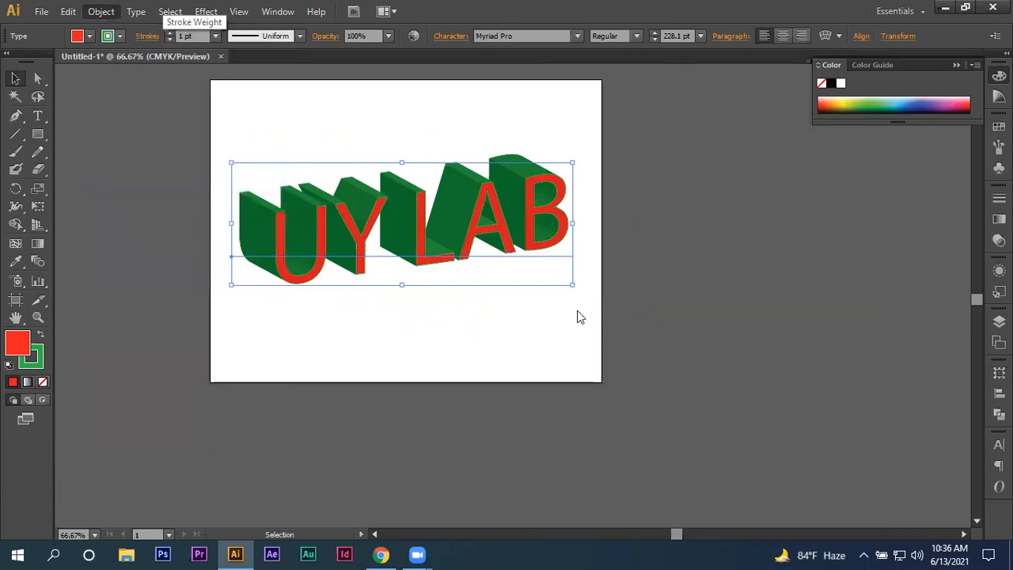
pyautogui.rightClick(327, 217)
pyautogui.click(368, 301)
# Ungroup the letter U, including the nested groups of its front face and left side face
pyautogui.click(299, 243)
pyautogui.rightClick(298, 243)
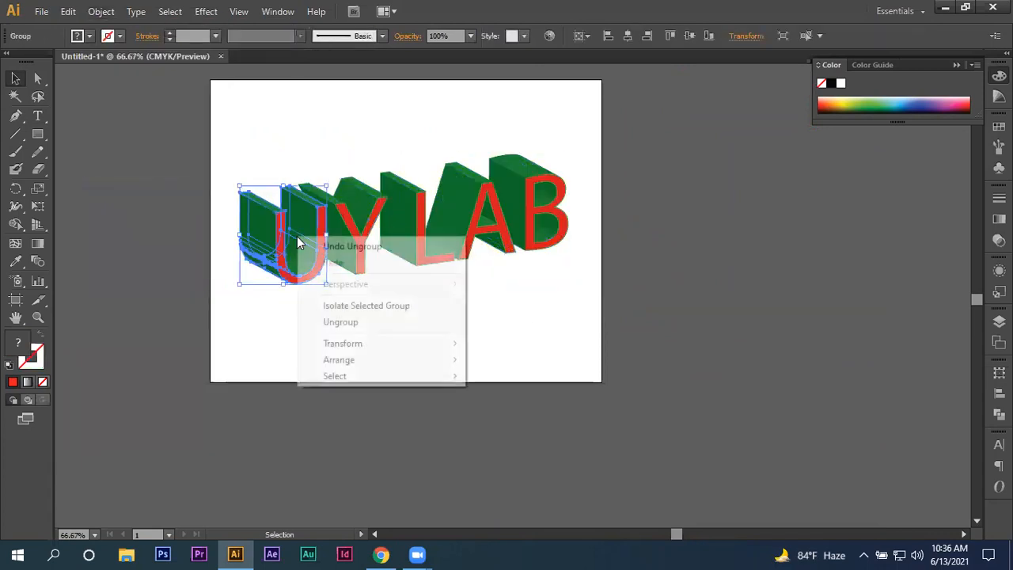
pyautogui.click(341, 323)
pyautogui.rightClick(287, 261)
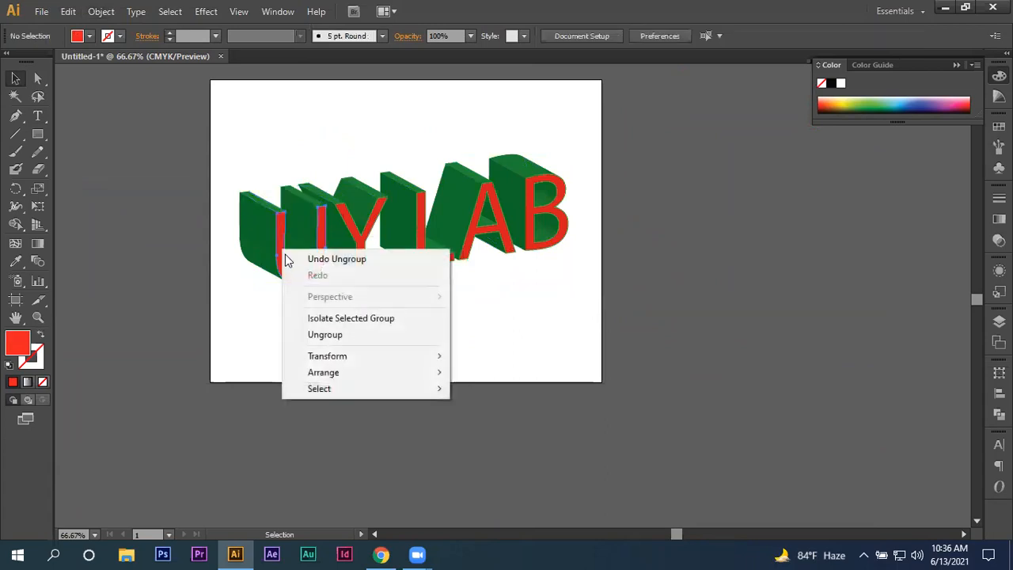
pyautogui.click(312, 334)
pyautogui.rightClick(269, 236)
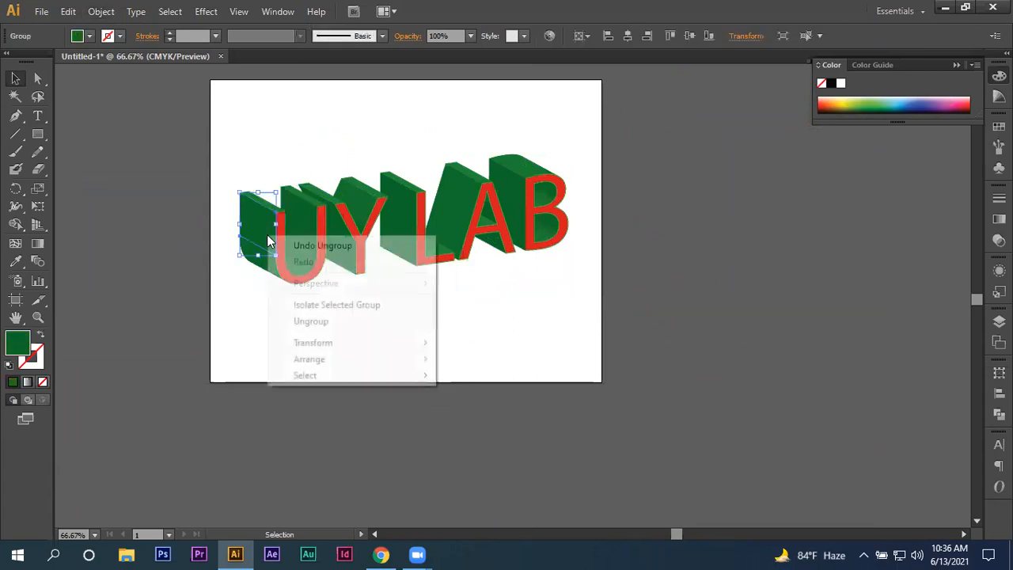
pyautogui.click(304, 324)
# Release the clipping mask on the curved lower-left side piece of the letter U
pyautogui.click(267, 276)
pyautogui.rightClick(267, 276)
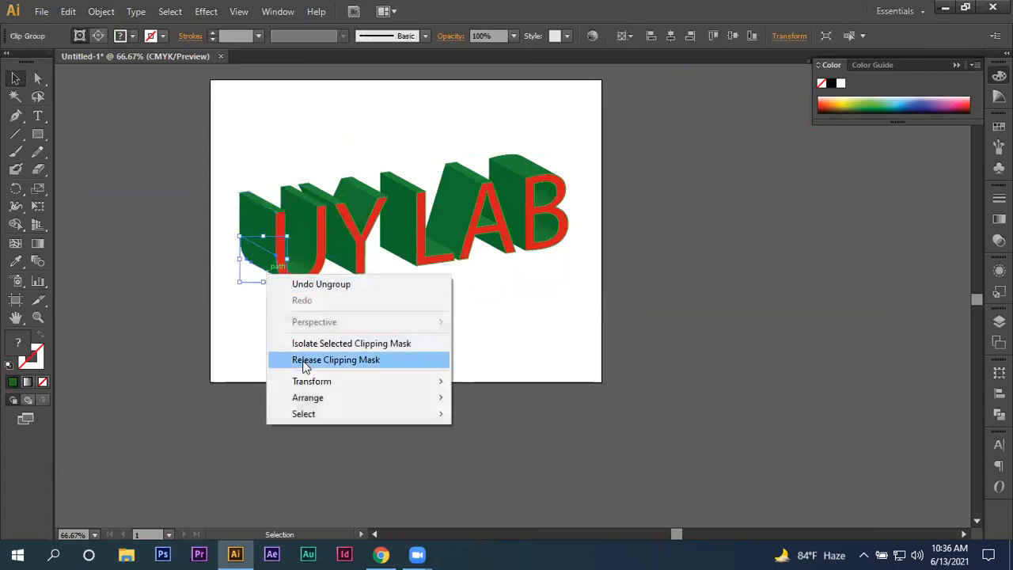
pyautogui.click(305, 364)
# Pull the green and dark red side faces of the letter U apart and spread them around the artboard
pyautogui.moveTo(267, 262); pyautogui.dragTo(236, 255)
pyautogui.moveTo(279, 216); pyautogui.dragTo(367, 114)
pyautogui.moveTo(266, 255); pyautogui.dragTo(295, 334)
pyautogui.moveTo(271, 273); pyautogui.dragTo(433, 142)
pyautogui.moveTo(296, 259); pyautogui.dragTo(458, 297)
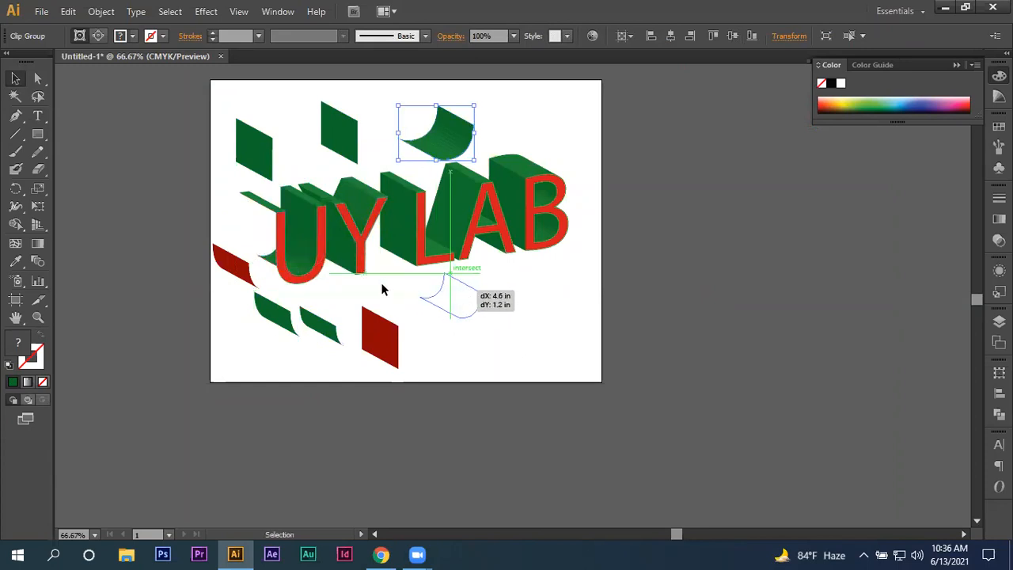
pyautogui.moveTo(302, 237); pyautogui.dragTo(554, 299)
pyautogui.moveTo(307, 228); pyautogui.dragTo(463, 354)
pyautogui.moveTo(308, 252); pyautogui.dragTo(548, 354)
# Move the U's red front face above the letter B and its thin outline beside it
pyautogui.moveTo(307, 283); pyautogui.dragTo(572, 159)
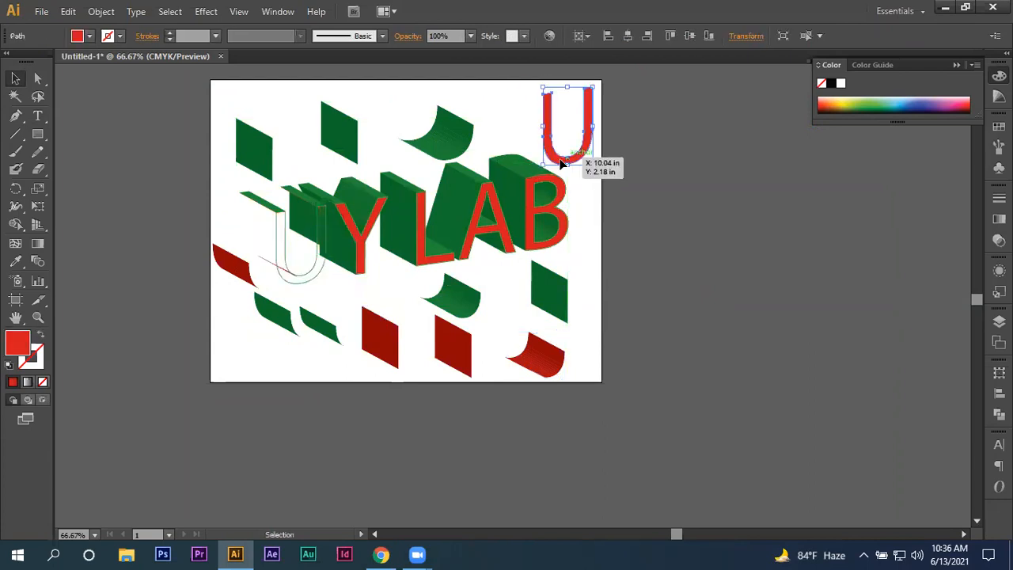
pyautogui.moveTo(276, 253); pyautogui.dragTo(404, 154)
pyautogui.click(554, 278)
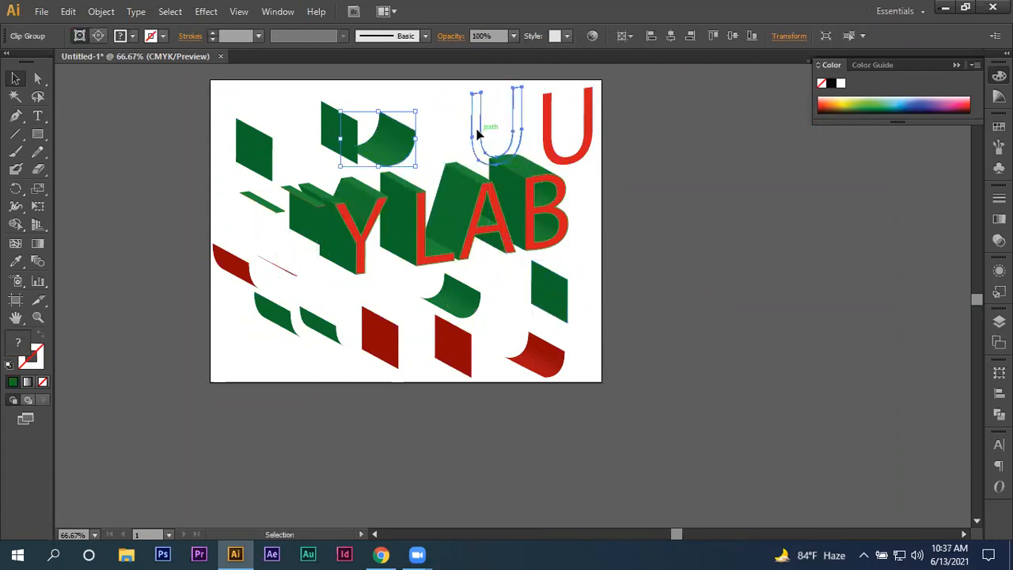
pyautogui.moveTo(483, 119); pyautogui.dragTo(461, 112)
pyautogui.click(315, 283)
# Delete all the letters and separated pieces from the artboard
pyautogui.scroll(-2, 360, 313)
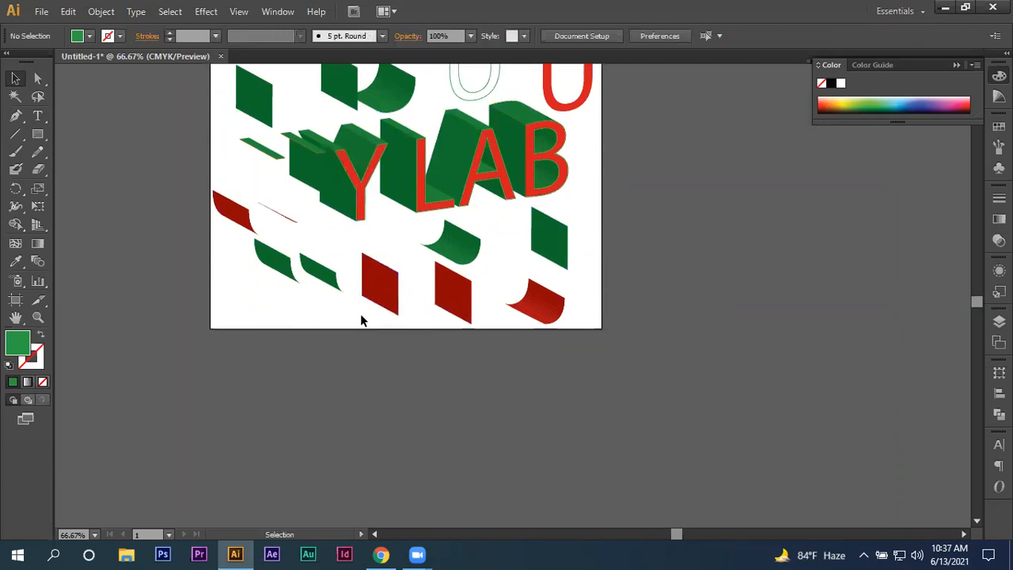
pyautogui.scroll(2, 350, 306)
pyautogui.moveTo(228, 106); pyautogui.dragTo(720, 408)
pyautogui.press('Delete')
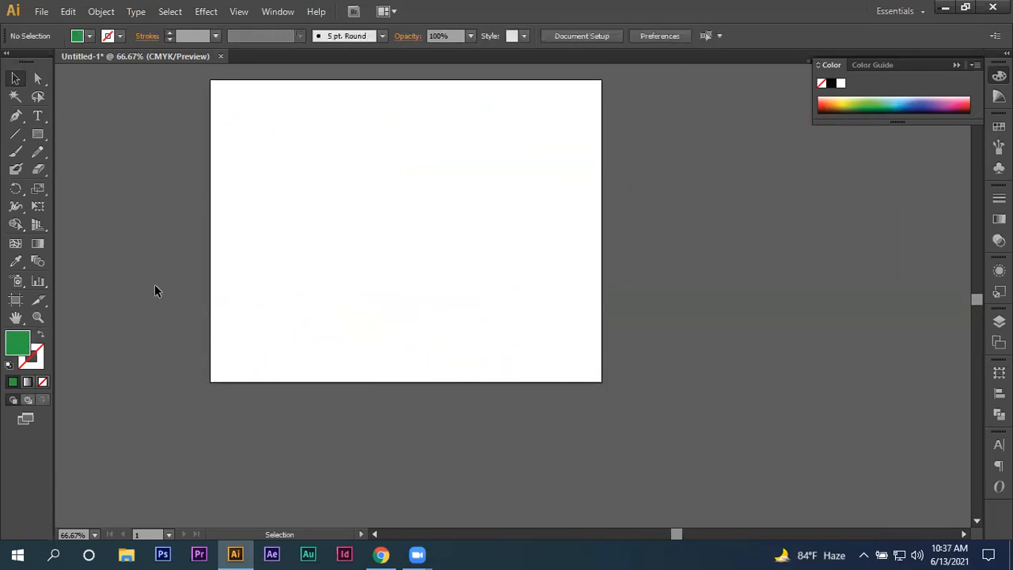
# Draw a large green rectangle without a stroke across the middle of the artboard
pyautogui.click(15, 115)
pyautogui.click(37, 134)
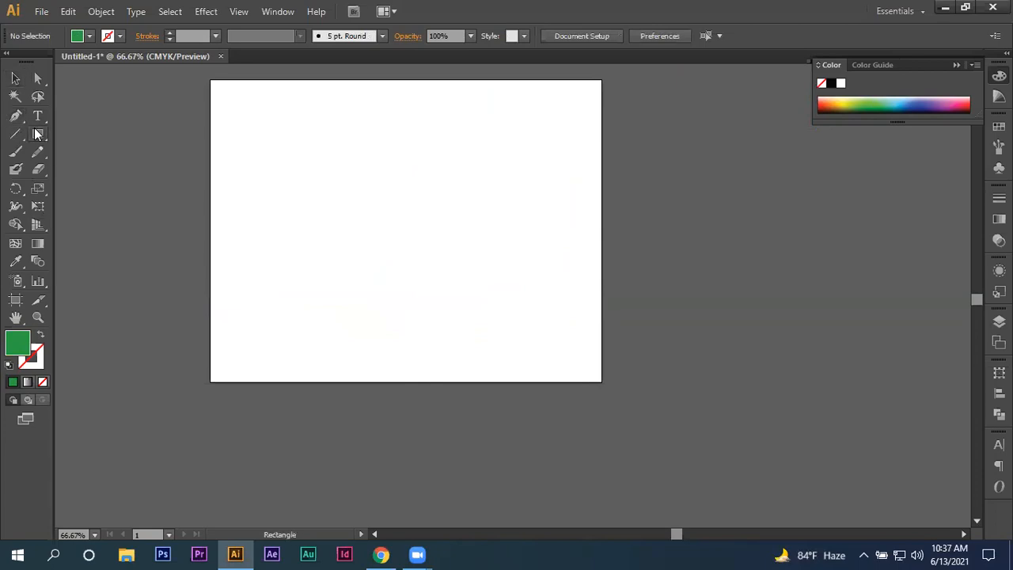
pyautogui.click(37, 134)
pyautogui.click(95, 134)
pyautogui.moveTo(269, 148)
pyautogui.mouseDown()
pyautogui.moveTo(565, 281)
pyautogui.moveTo(545, 303)
pyautogui.moveTo(558, 303)
pyautogui.mouseUp()
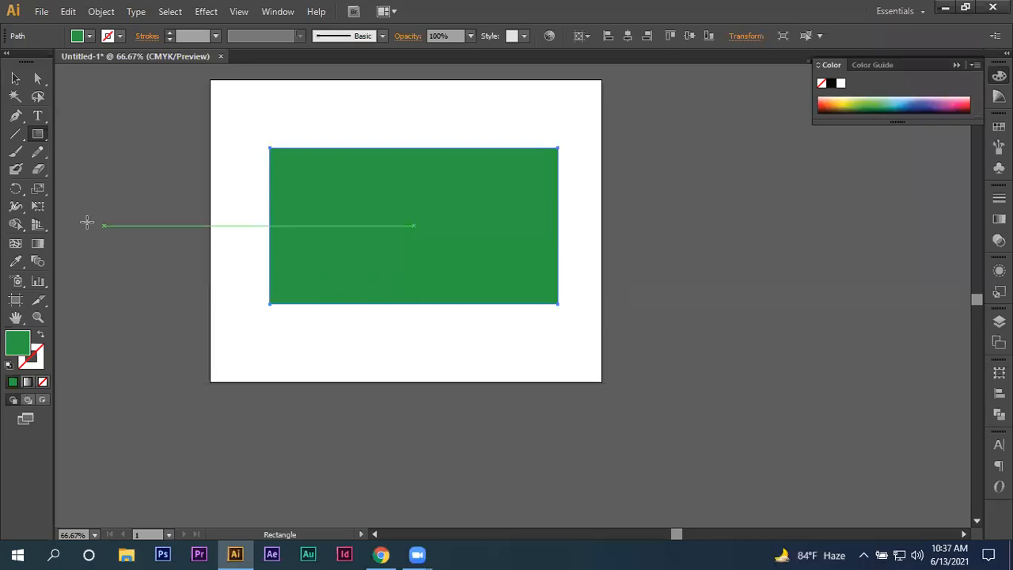
# Draw a circle in the centre of the green rectangle with the Ellipse tool and fill it dark olive
pyautogui.click(34, 140)
pyautogui.click(95, 167)
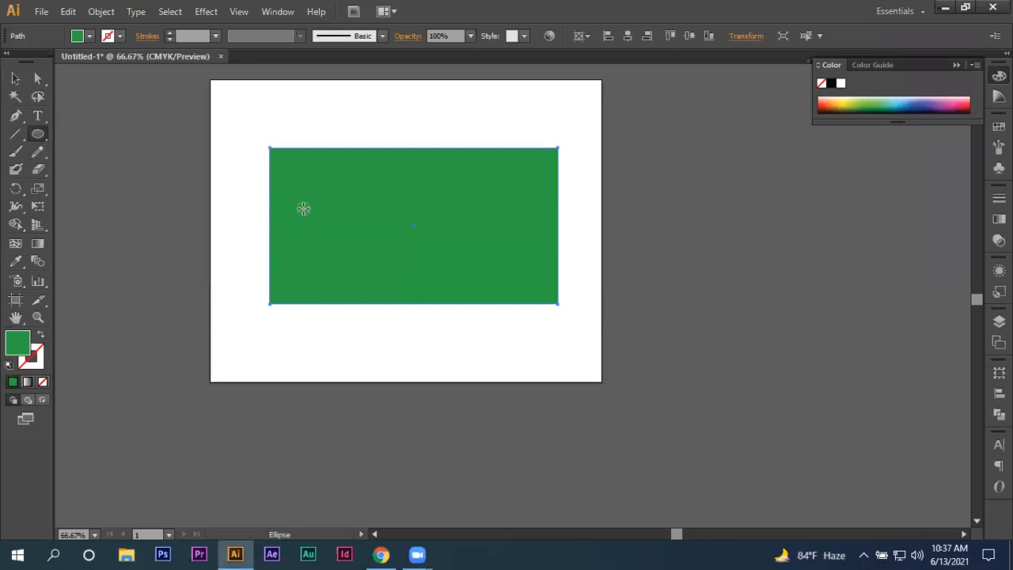
pyautogui.scroll(3, 303, 217)
pyautogui.moveTo(632, 265); pyautogui.dragTo(805, 371)
pyautogui.scroll(-2, 404, 276)
pyautogui.click(852, 106)
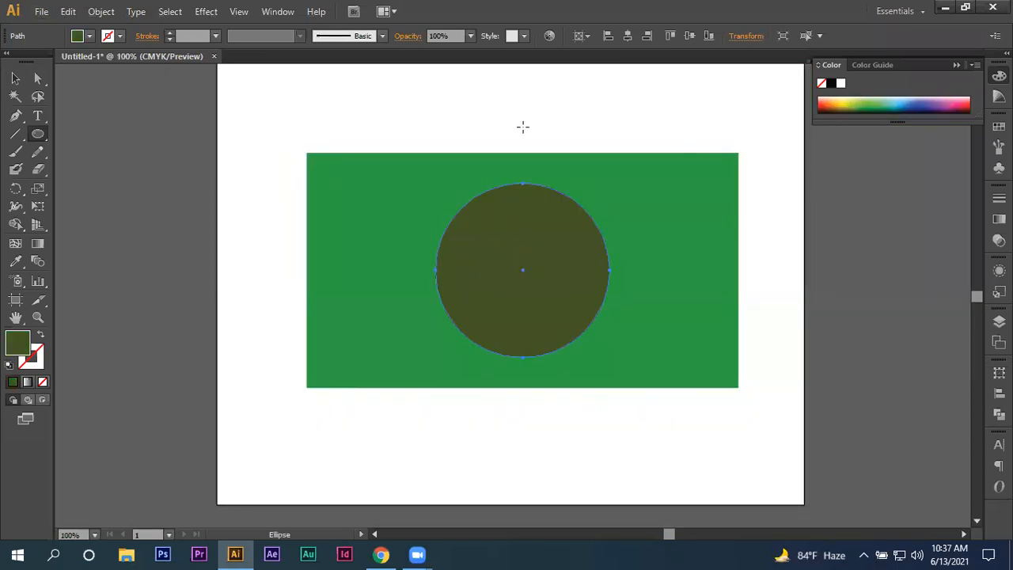
# Cut the circle out of the green rectangle with the Shape Builder tool
pyautogui.click(15, 78)
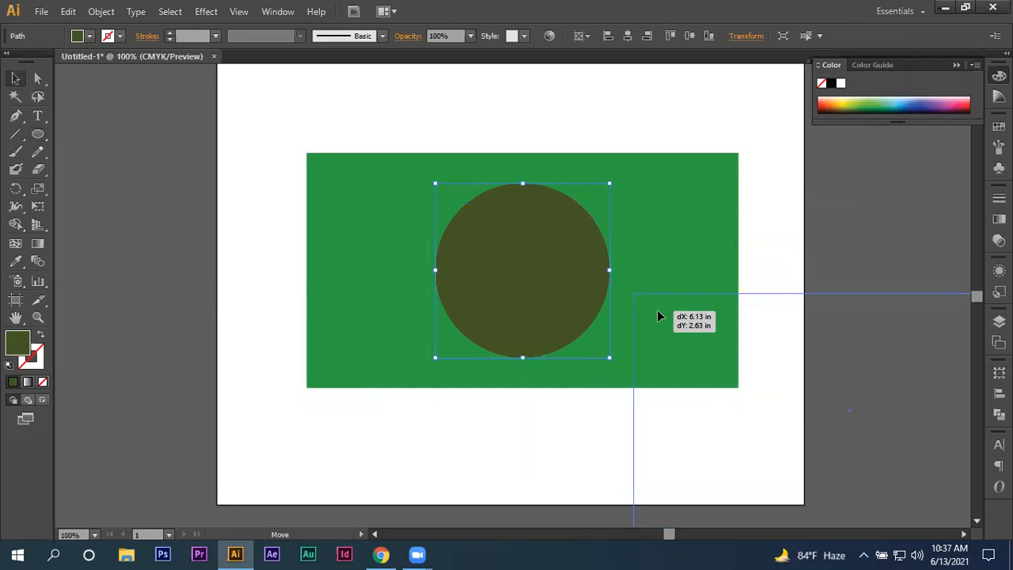
pyautogui.click(657, 310)
pyautogui.moveTo(310, 128); pyautogui.dragTo(685, 362)
pyautogui.click(15, 224)
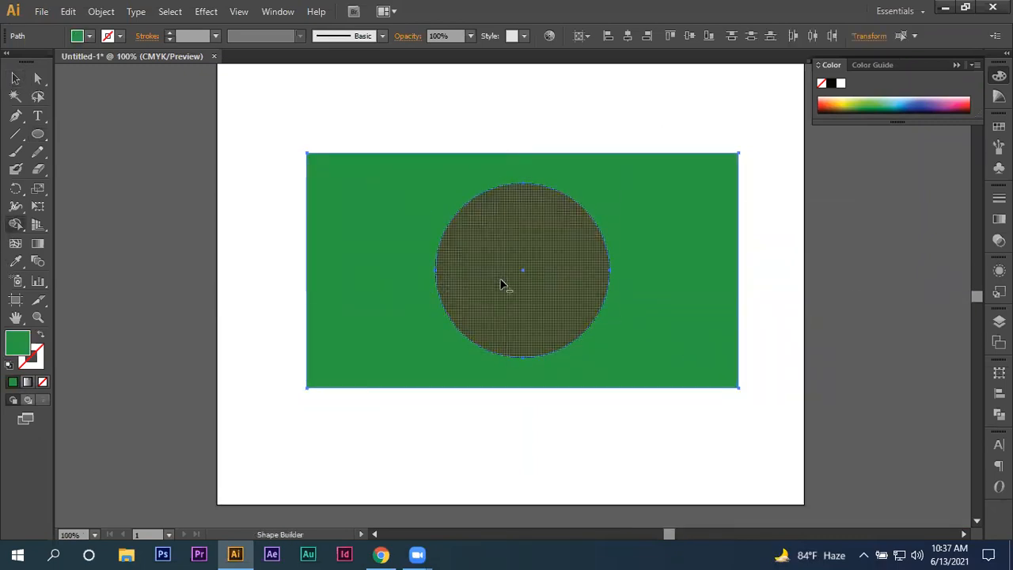
pyautogui.keyDown('alt'); pyautogui.click(501, 283); pyautogui.keyUp('alt')
pyautogui.click(15, 77)
pyautogui.click(283, 183)
pyautogui.moveTo(400, 232); pyautogui.dragTo(323, 236)
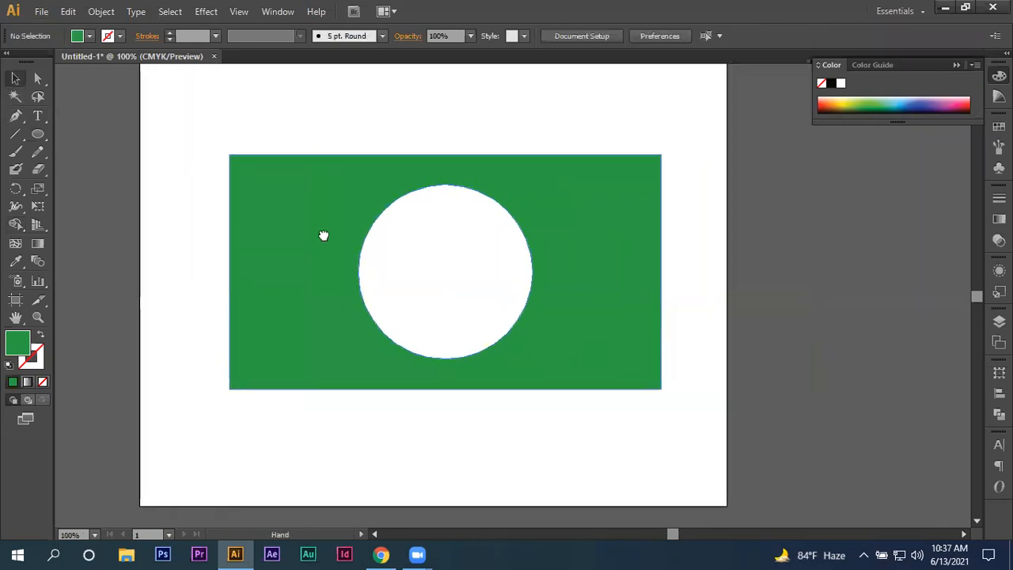
# Give the green shape with the round hole a red stroke, colour FF0000
pyautogui.click(291, 262)
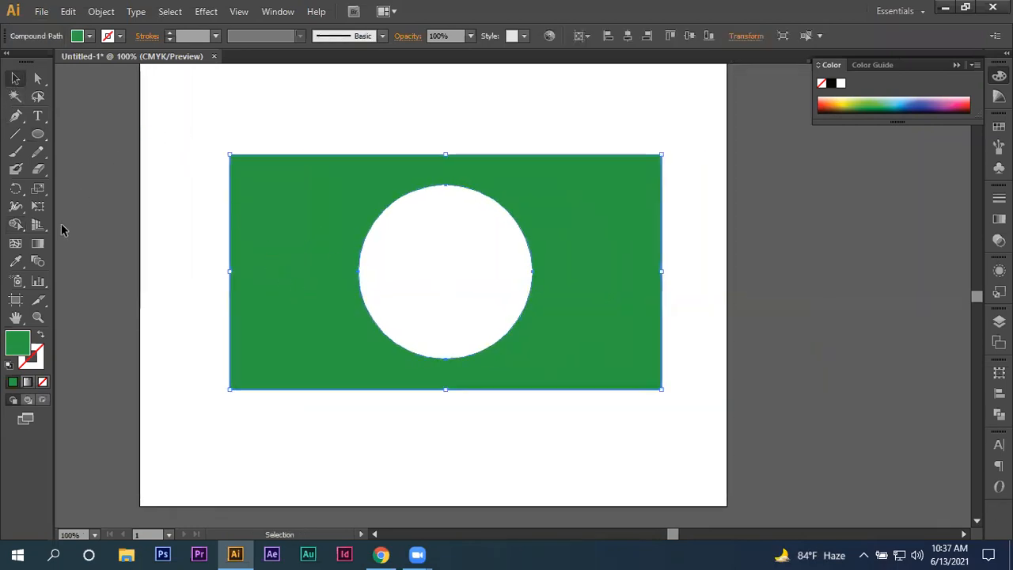
pyautogui.doubleClick(36, 358)
pyautogui.moveTo(412, 253); pyautogui.dragTo(527, 174)
pyautogui.click(525, 172)
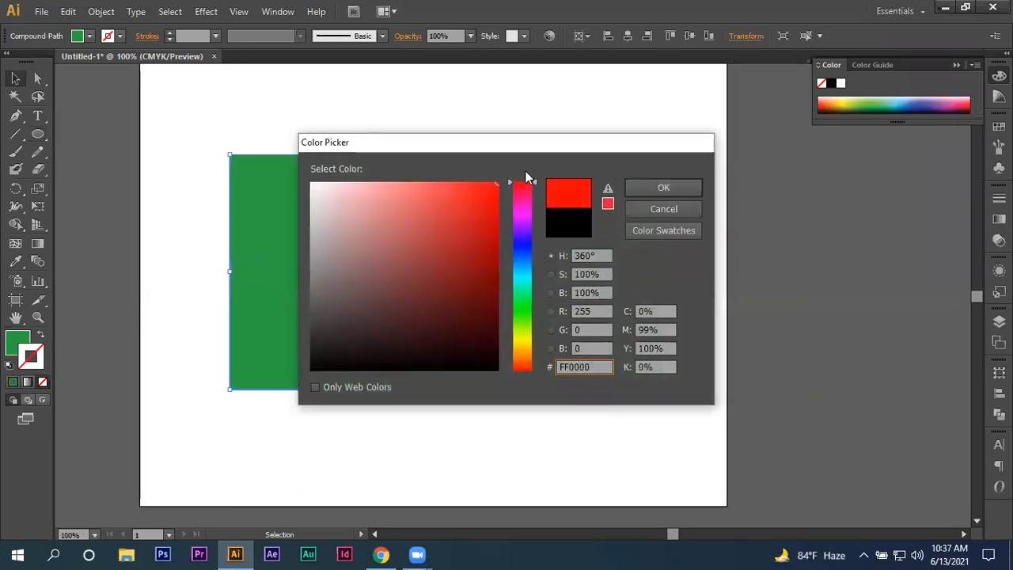
pyautogui.click(673, 191)
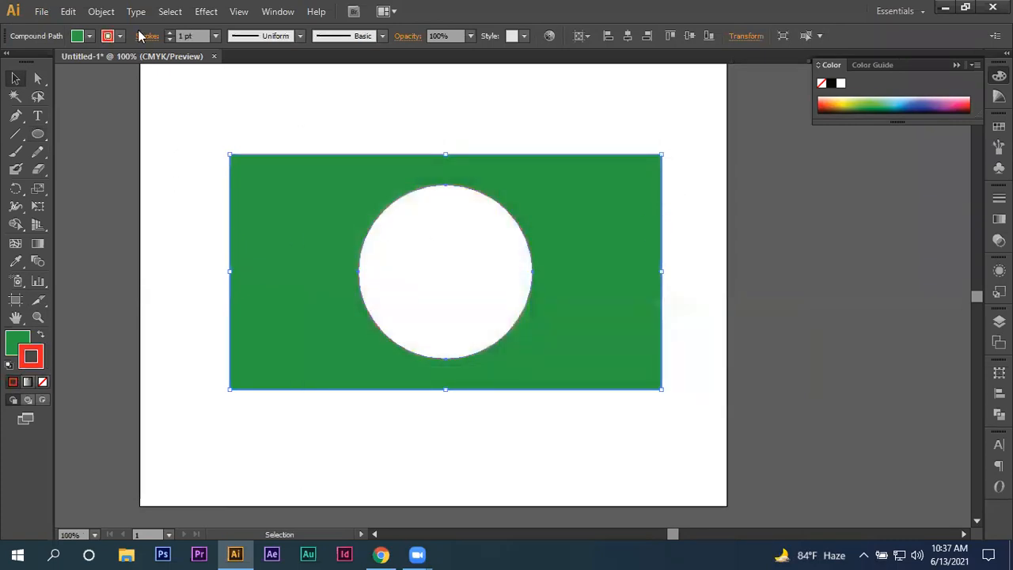
# Apply a 3D Extrude & Bevel effect to the green shape with preview on and an extrude depth of 143 pt
pyautogui.click(205, 13)
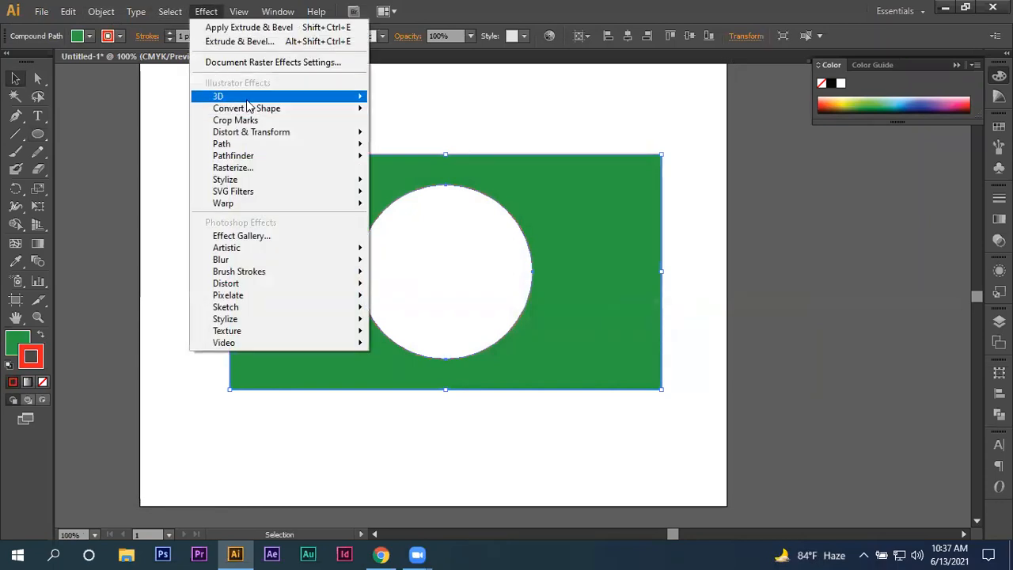
pyautogui.moveTo(248, 98)
pyautogui.click(418, 97)
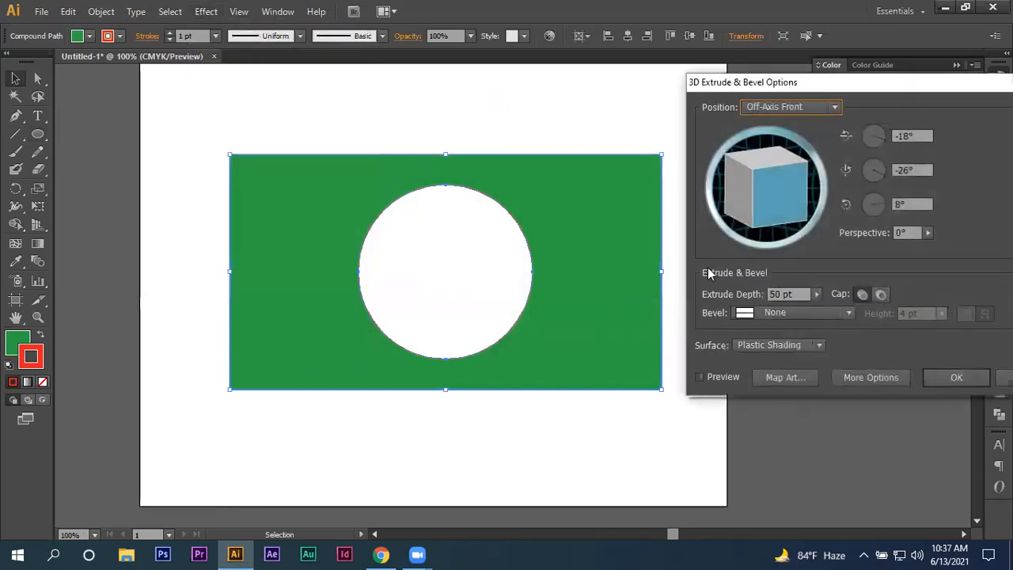
pyautogui.click(701, 377)
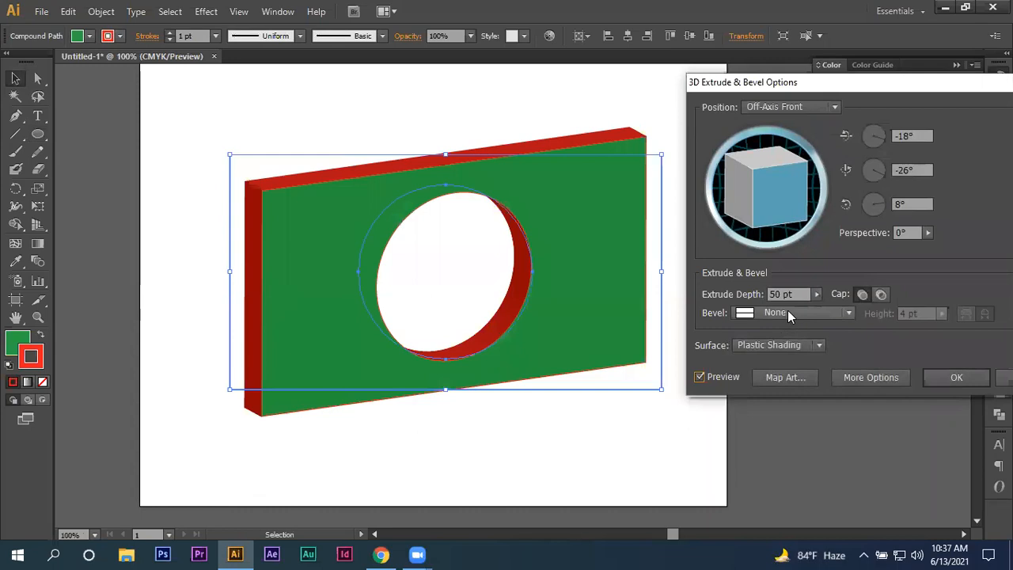
pyautogui.click(816, 294)
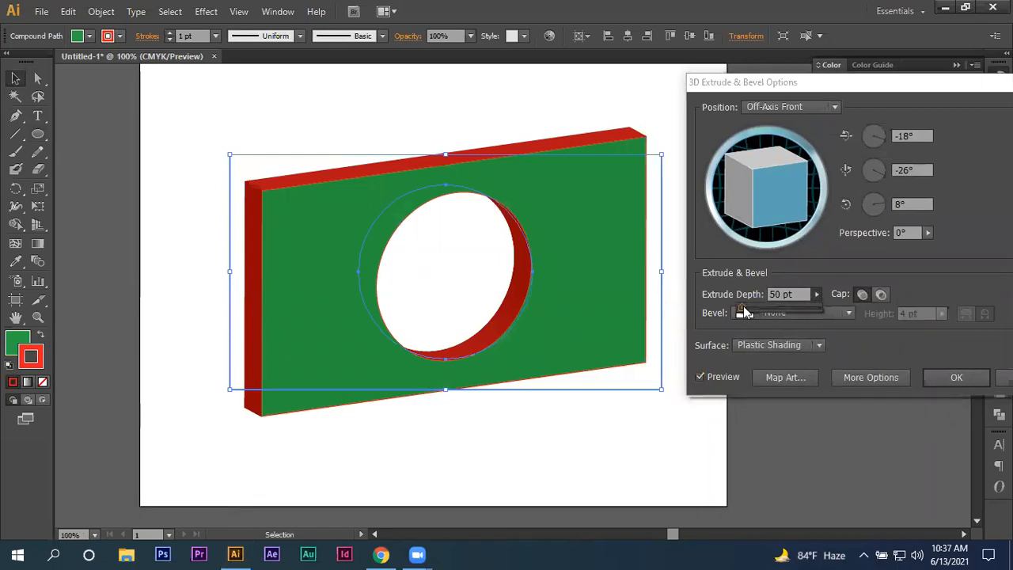
pyautogui.moveTo(745, 312); pyautogui.dragTo(750, 312)
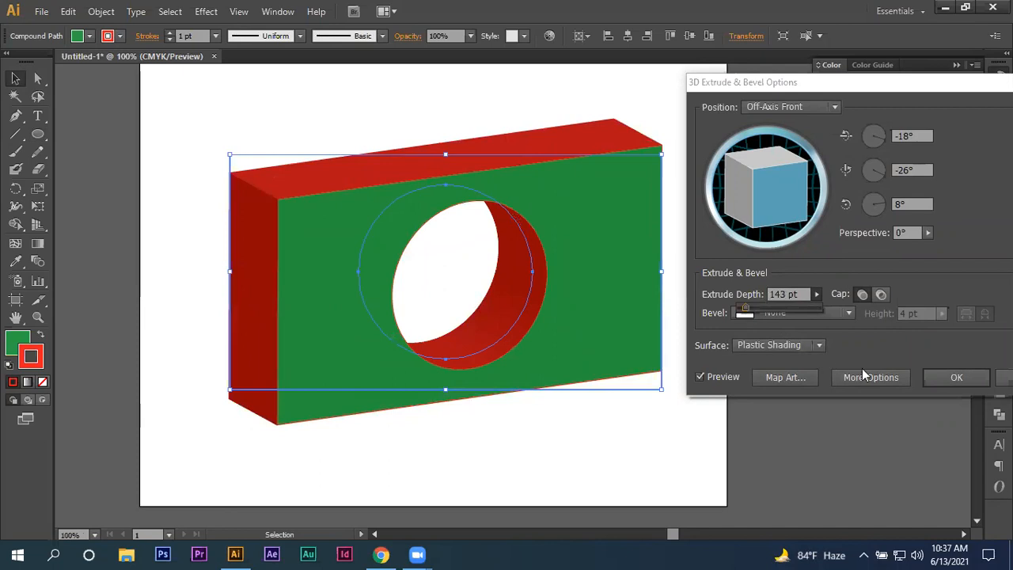
pyautogui.click(973, 378)
# Delete the extruded green and red block from the artboard
pyautogui.click(604, 425)
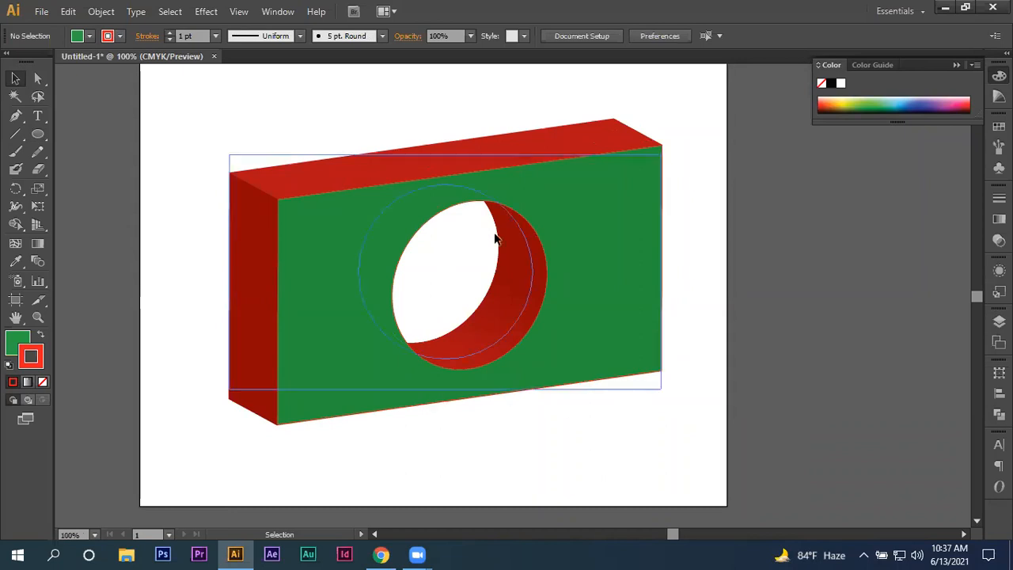
pyautogui.click(598, 320)
pyautogui.press('Delete')
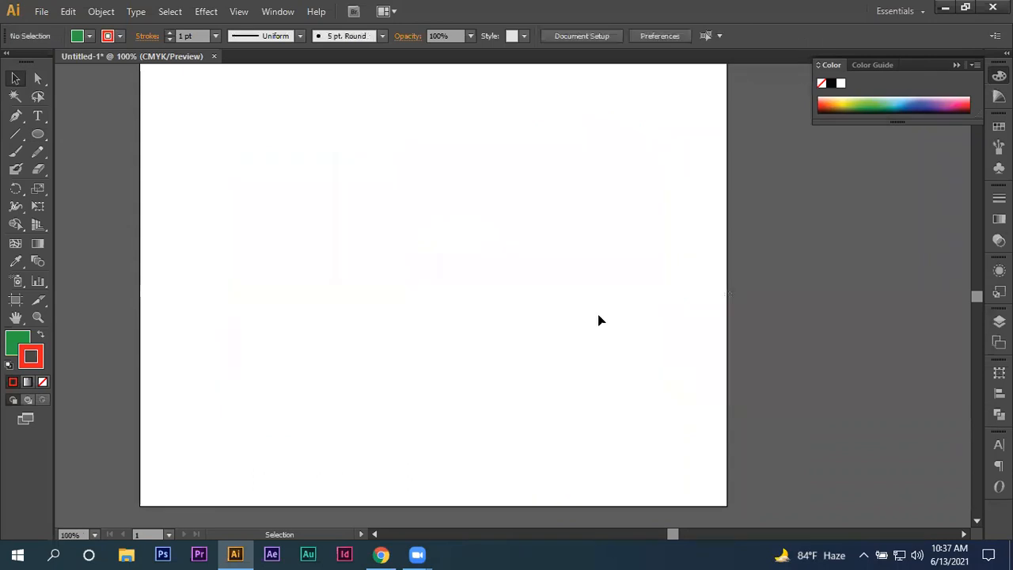
# Draw a horizontal S-shaped curve without a fill across the artboard's middle with the Pen tool
pyautogui.click(16, 115)
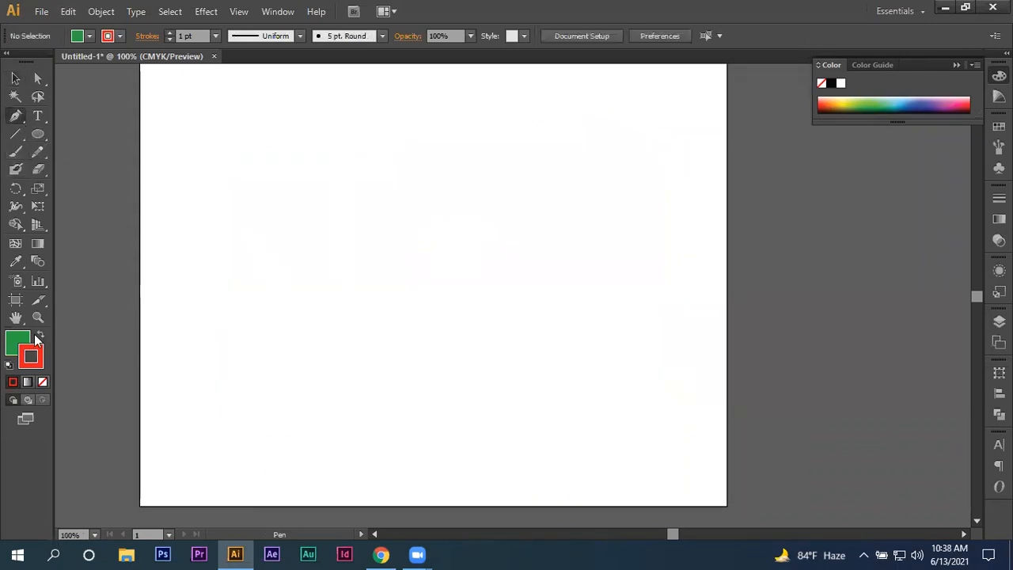
pyautogui.click(42, 380)
pyautogui.click(38, 365)
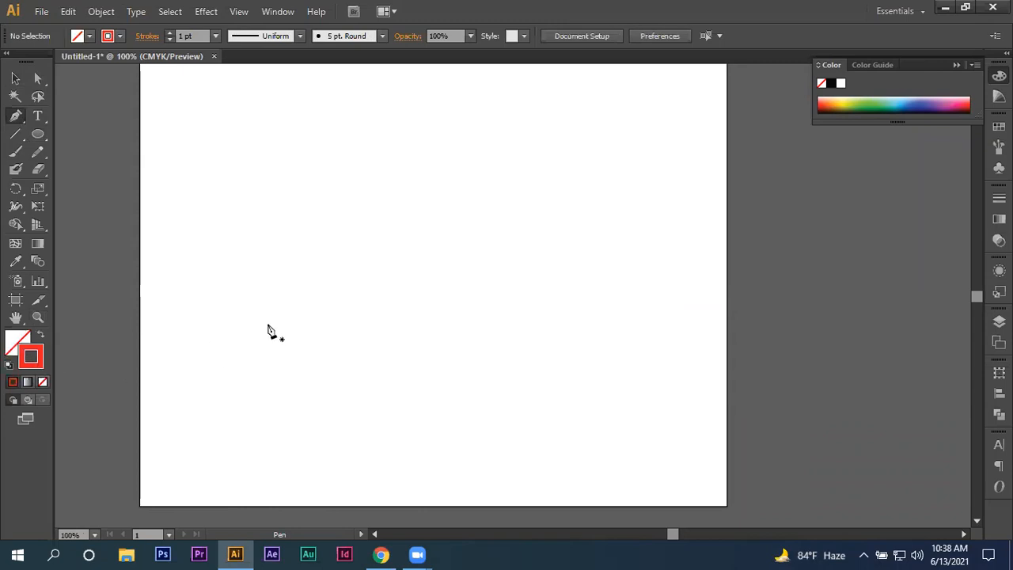
pyautogui.click(272, 273)
pyautogui.moveTo(450, 273); pyautogui.dragTo(560, 321)
pyautogui.click(637, 251)
# Change the curved path's stroke colour to light grey EDEDED
pyautogui.click(16, 78)
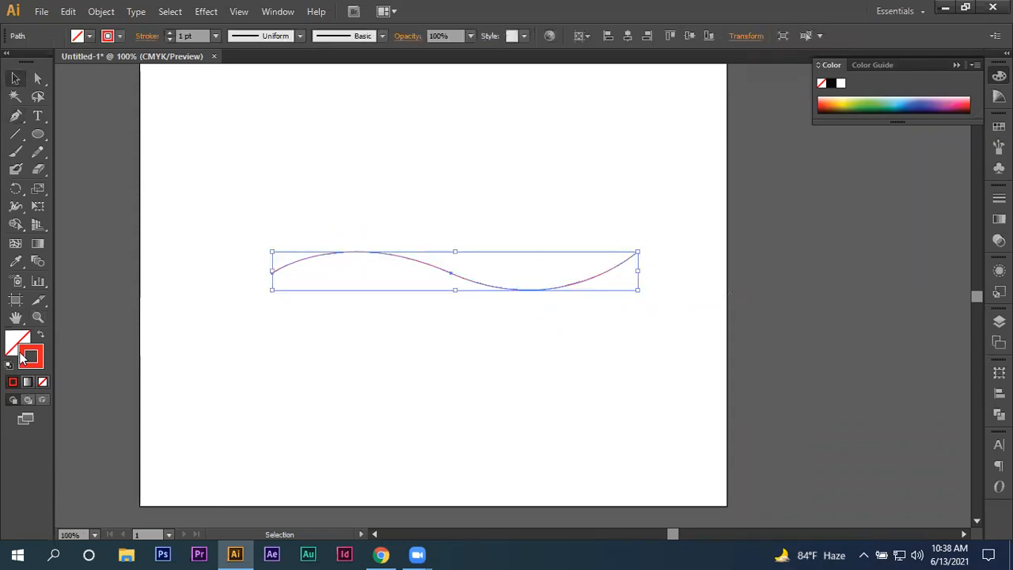
pyautogui.doubleClick(24, 356)
pyautogui.moveTo(410, 283)
pyautogui.mouseDown()
pyautogui.moveTo(288, 166)
pyautogui.moveTo(285, 195)
pyautogui.mouseUp()
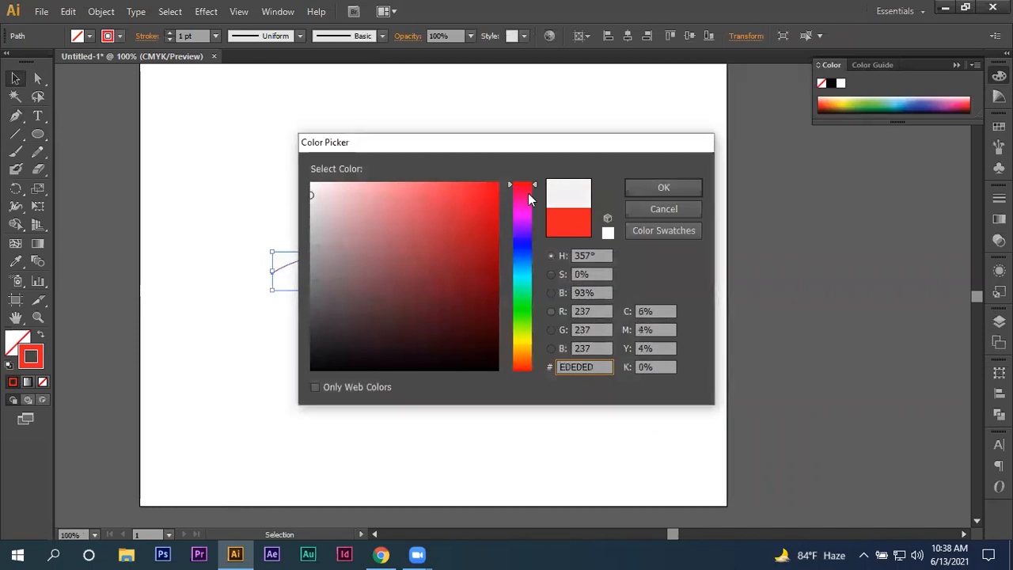
pyautogui.click(645, 187)
# Apply a 3D Revolve effect of 360° from the left edge to the curved path, with preview on
pyautogui.click(168, 12)
pyautogui.moveTo(235, 102)
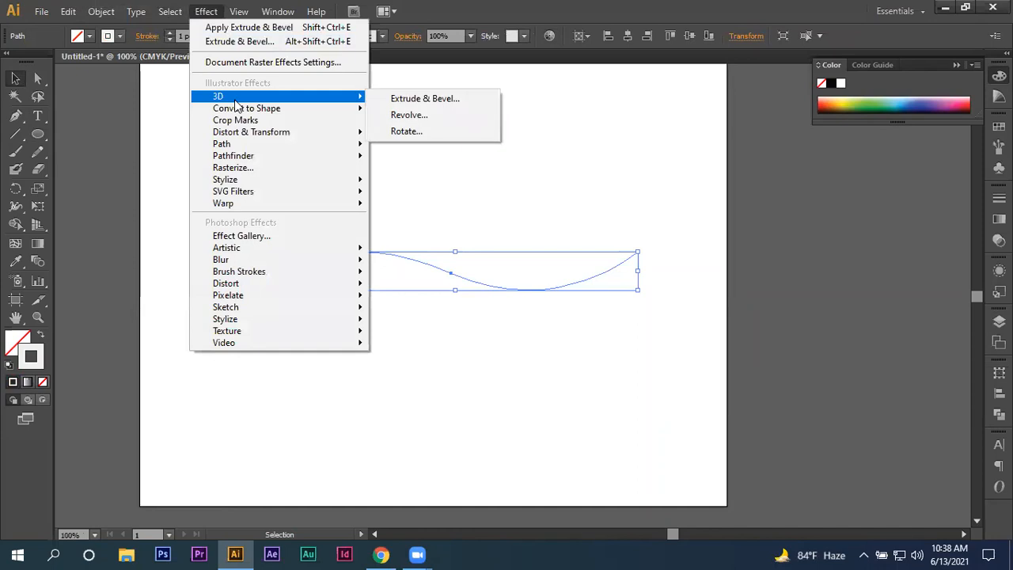
pyautogui.click(424, 114)
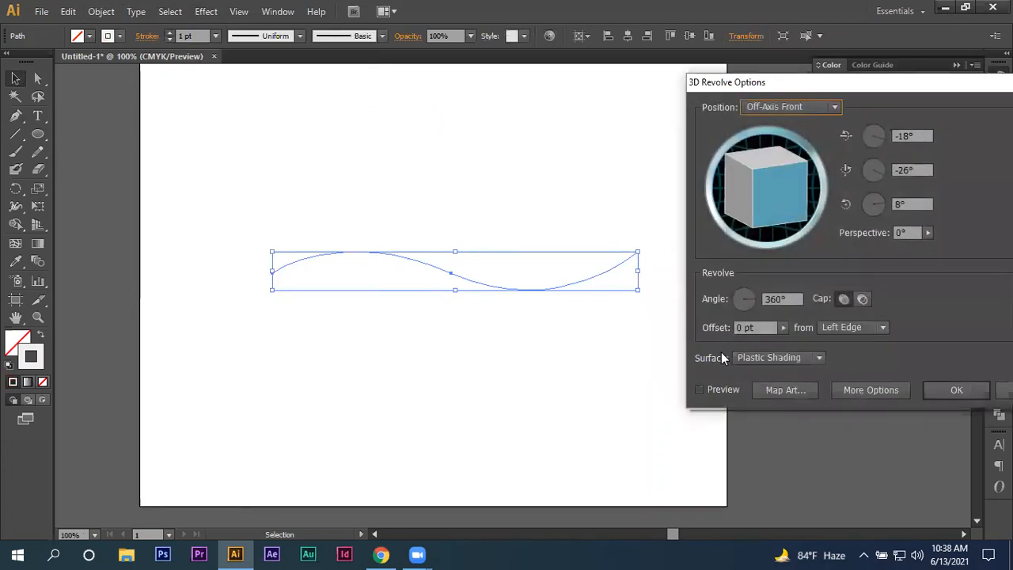
pyautogui.click(701, 388)
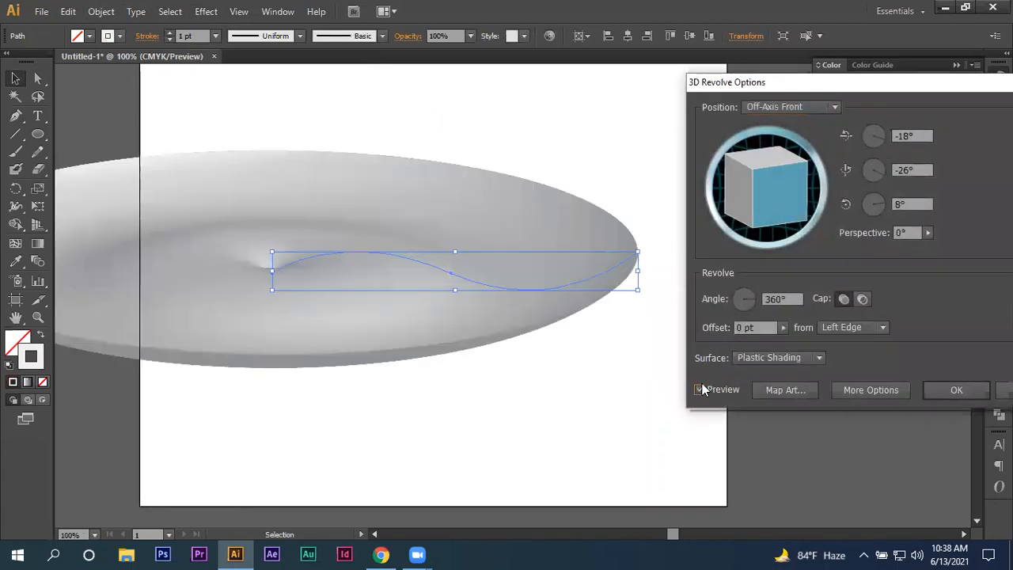
pyautogui.click(956, 390)
# Move the revolved grey disc to the artboard's centre and scale it down to fit inside the artboard
pyautogui.moveTo(422, 301); pyautogui.dragTo(615, 300)
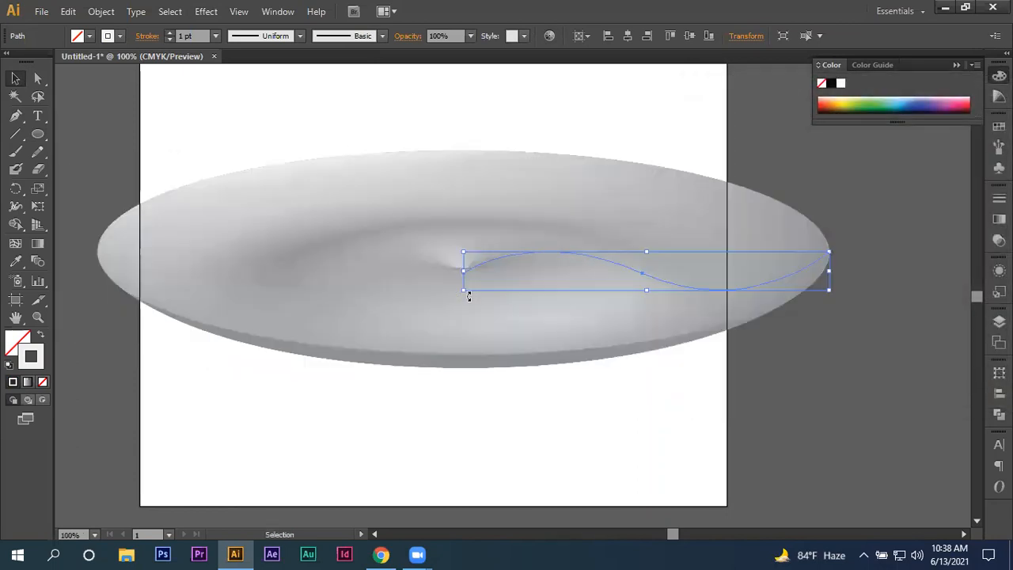
pyautogui.moveTo(831, 291); pyautogui.dragTo(803, 283)
pyautogui.moveTo(784, 280); pyautogui.dragTo(726, 306)
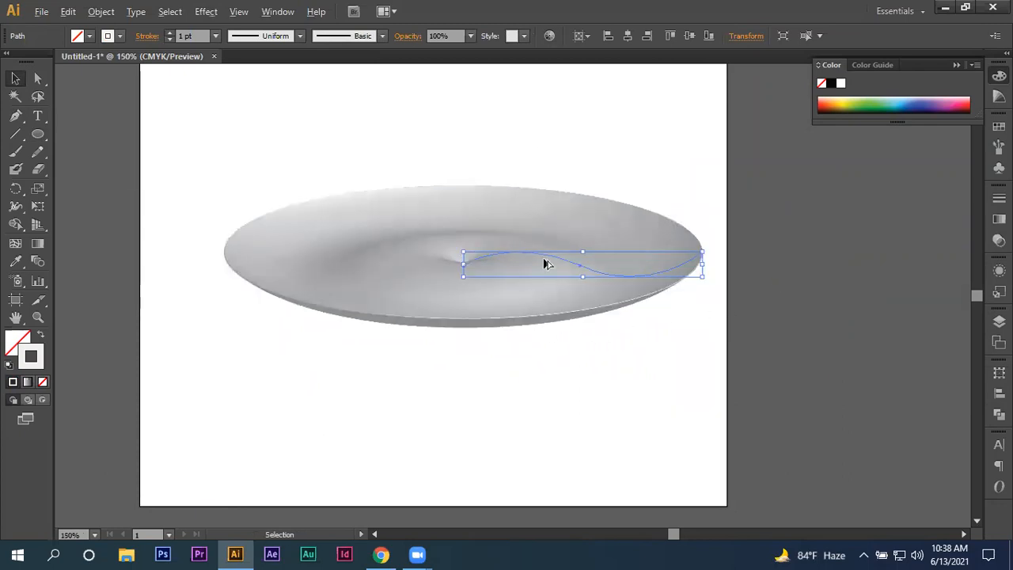
# Reshape the disc's profile curve, flattening the hump near its middle anchor with the Direct Selection tool
pyautogui.scroll(1, 543, 264)
pyautogui.click(41, 79)
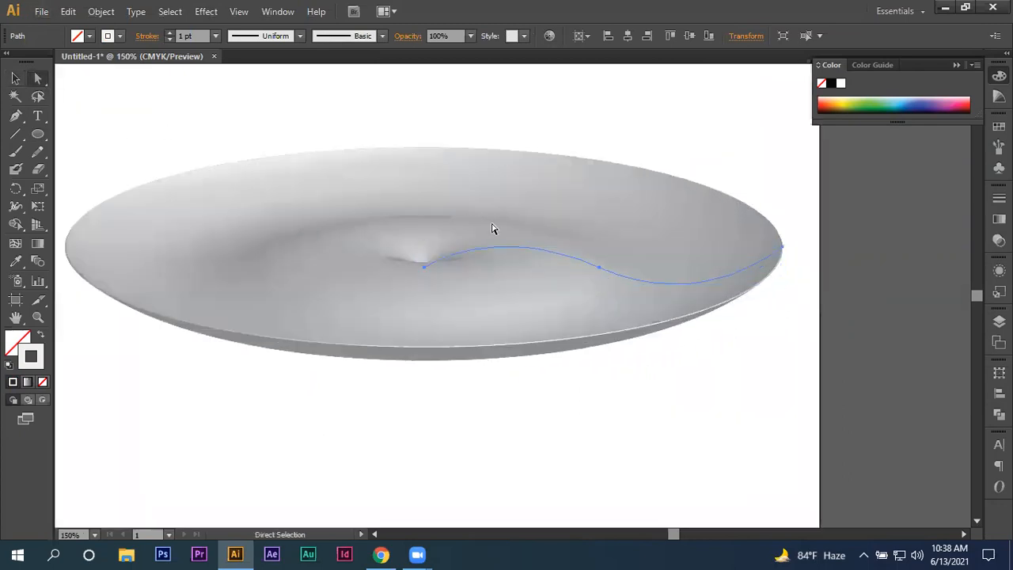
pyautogui.click(599, 267)
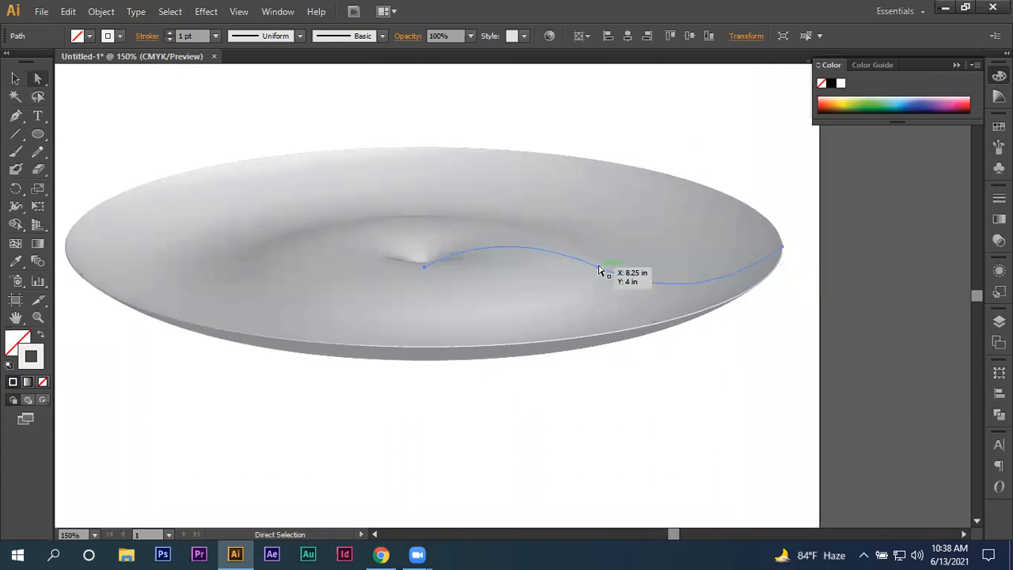
pyautogui.moveTo(493, 219); pyautogui.dragTo(484, 248)
pyautogui.moveTo(784, 250); pyautogui.dragTo(784, 244)
pyautogui.click(726, 129)
pyautogui.hotkey('ctrl', '-')
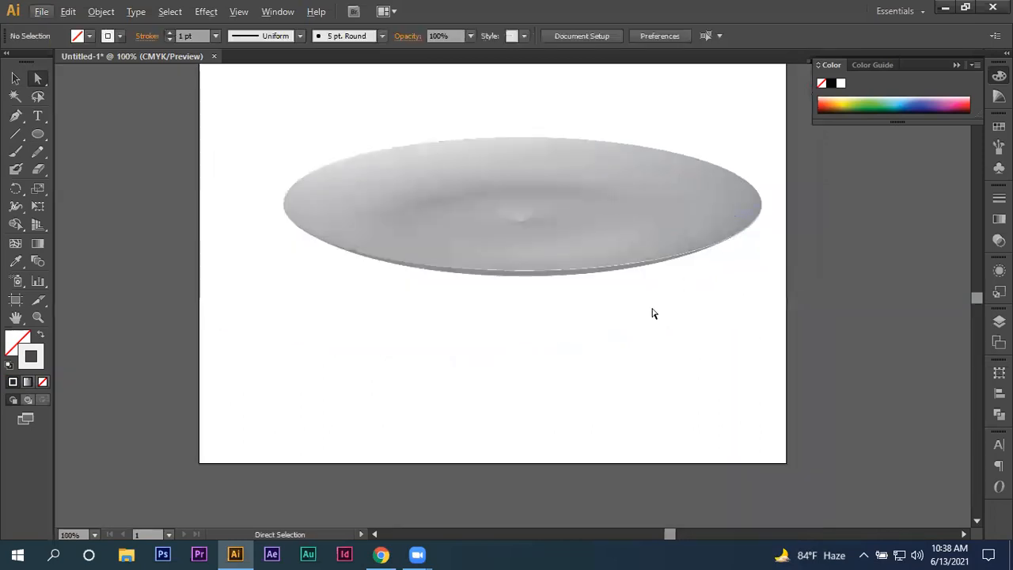
# Shift the grey plate slightly left so it is centred horizontally on the artboard
pyautogui.click(15, 77)
pyautogui.moveTo(392, 180); pyautogui.dragTo(361, 177)
pyautogui.click(398, 291)
pyautogui.scroll(1, 515, 332)
pyautogui.scroll(-2, 678, 361)
pyautogui.moveTo(225, 317); pyautogui.dragTo(766, 115)
pyautogui.click(761, 147)
pyautogui.scroll(1, 748, 159)
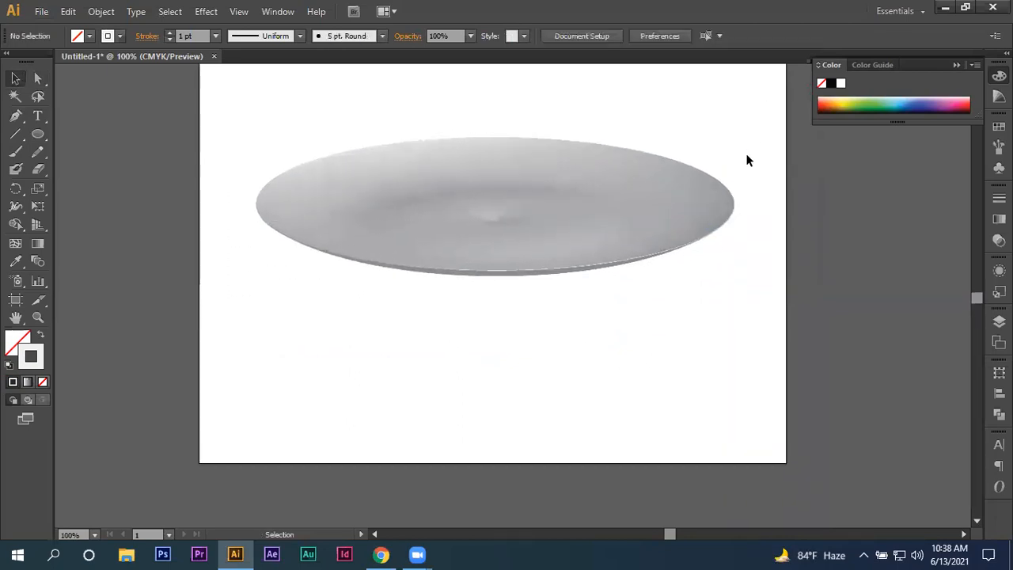
# Raise the outer end anchor of the plate's profile slightly to lift the rim
pyautogui.click(624, 184)
pyautogui.click(37, 77)
pyautogui.moveTo(734, 203); pyautogui.dragTo(743, 191)
pyautogui.click(736, 239)
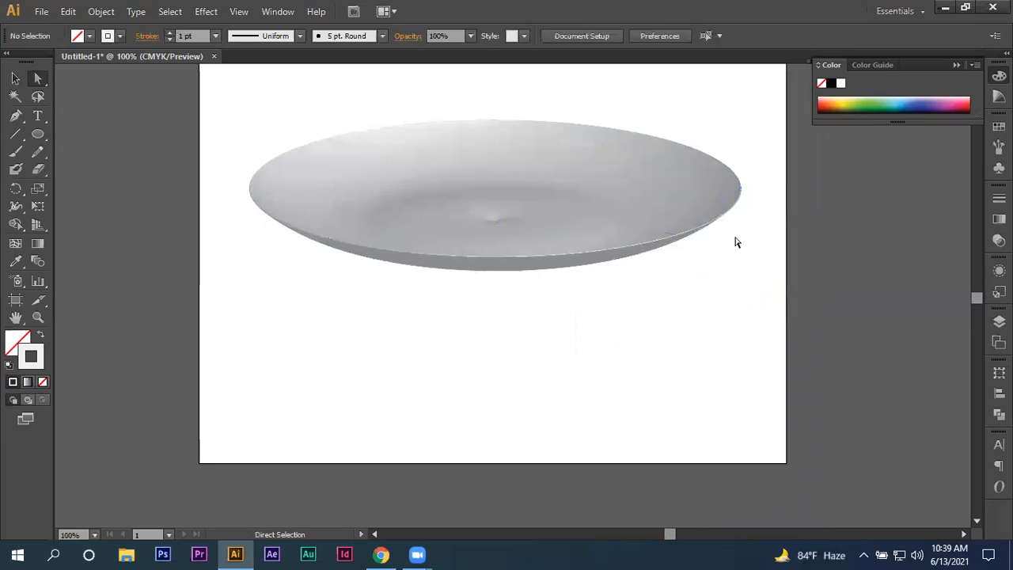
# Delete the grey plate from the artboard
pyautogui.scroll(1, 736, 240)
pyautogui.click(14, 79)
pyautogui.moveTo(276, 291); pyautogui.dragTo(679, 184)
pyautogui.press('Delete')
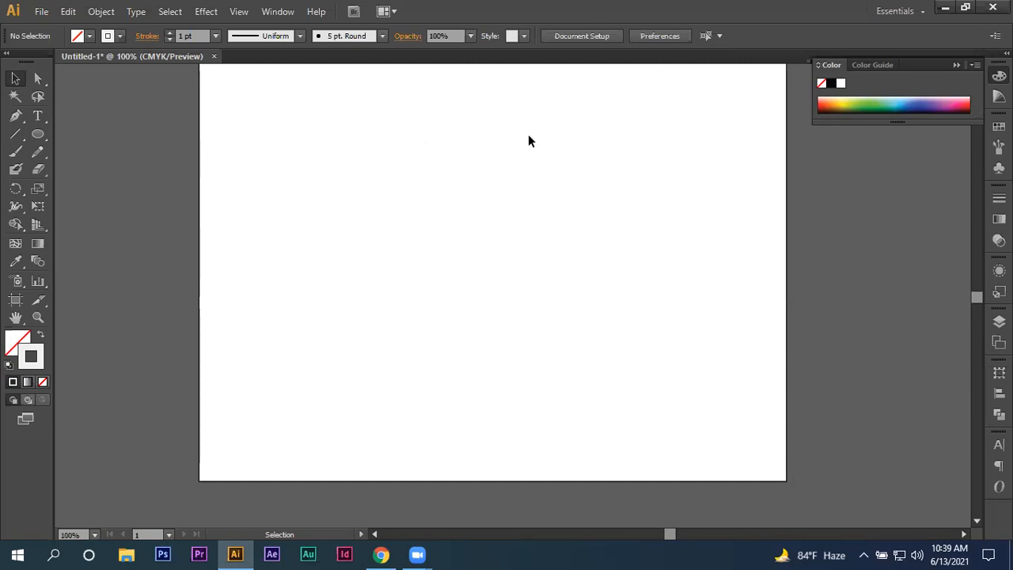
pyautogui.scroll(1, 529, 140)
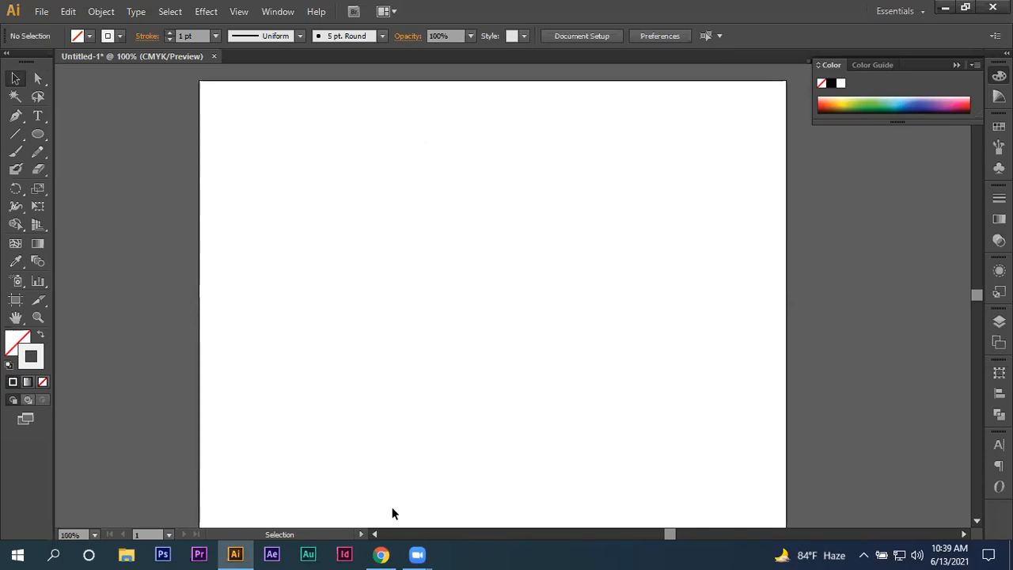
# Draw a large circle right of the artboard's centre and give it a dark red fill without a stroke
pyautogui.moveTo(42, 136); pyautogui.dragTo(84, 170)
pyautogui.moveTo(454, 152); pyautogui.dragTo(663, 380)
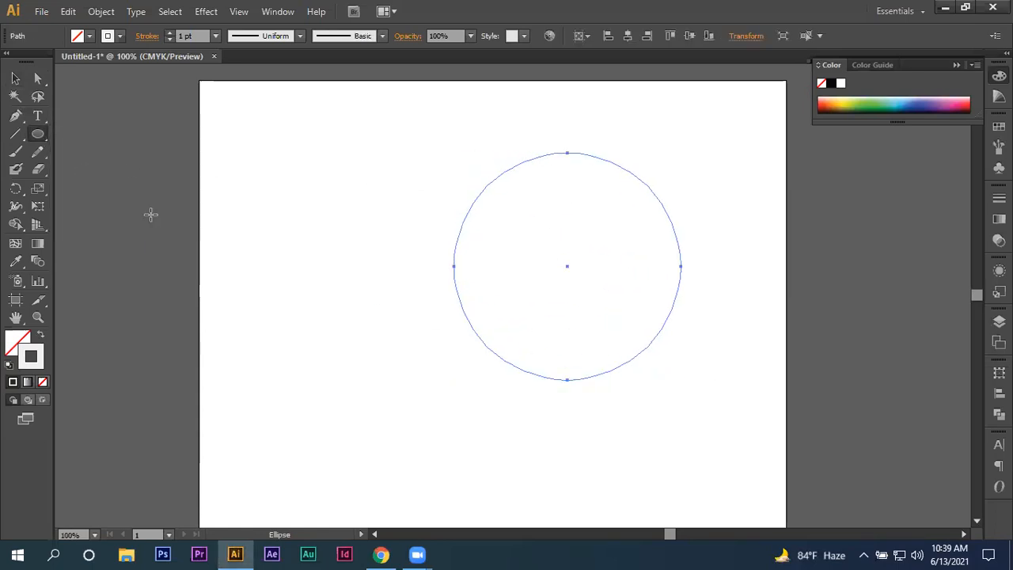
pyautogui.click(39, 336)
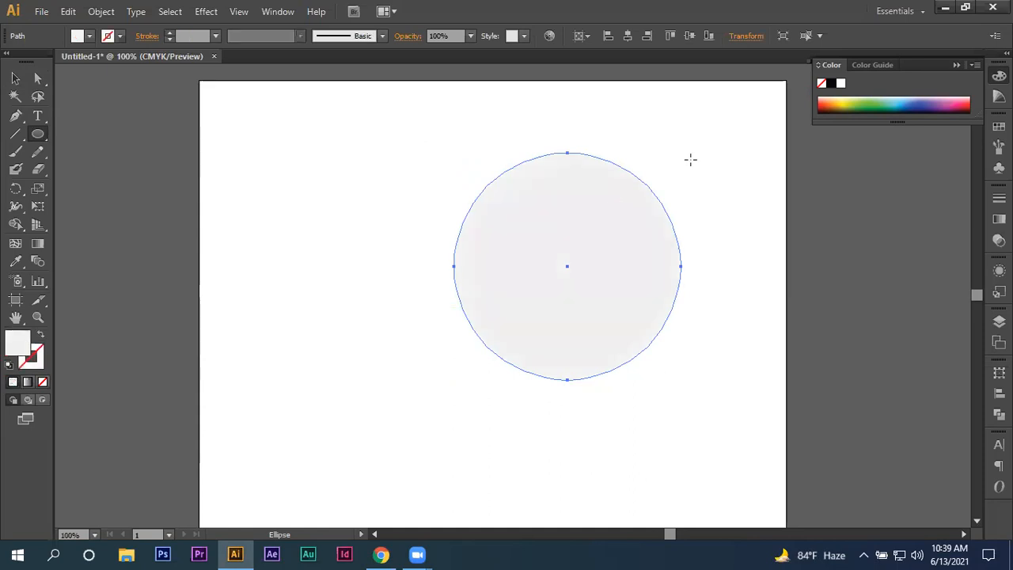
pyautogui.click(822, 106)
# Move the red circle slightly down and left, and draw a tall red rectangle covering its left half
pyautogui.click(15, 78)
pyautogui.click(349, 186)
pyautogui.moveTo(560, 246); pyautogui.dragTo(537, 271)
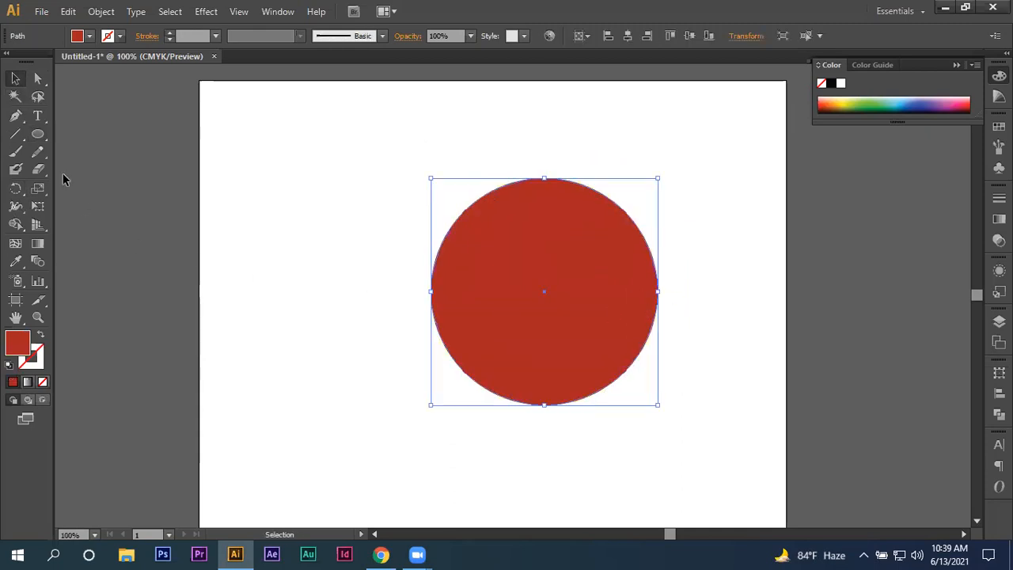
pyautogui.moveTo(38, 133); pyautogui.dragTo(72, 135)
pyautogui.moveTo(362, 143); pyautogui.dragTo(544, 430)
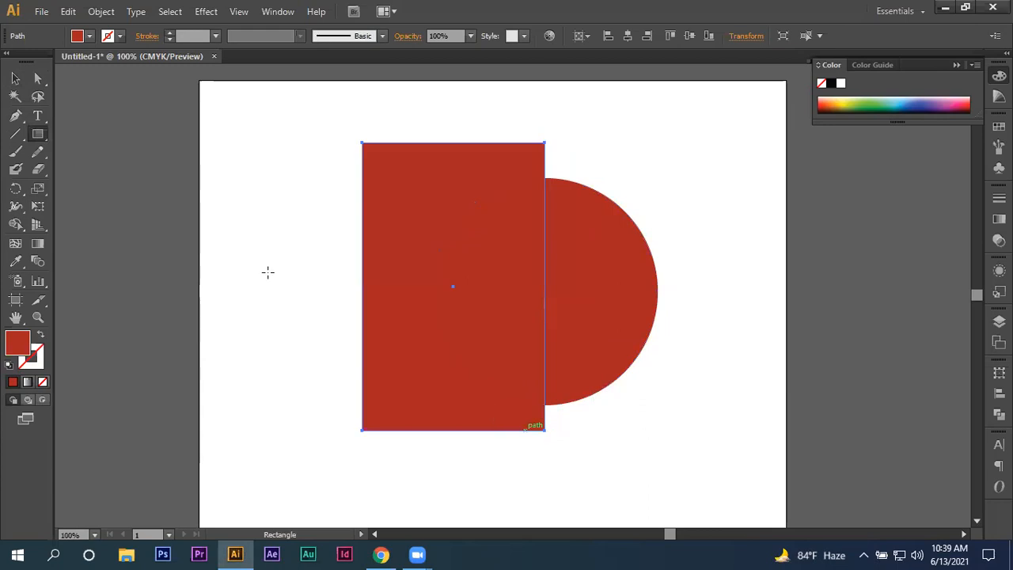
# Remove the rectangle and the overlapped half of the red circle with the Shape Builder tool, leaving only the right half-circle
pyautogui.click(15, 79)
pyautogui.moveTo(222, 186); pyautogui.dragTo(711, 381)
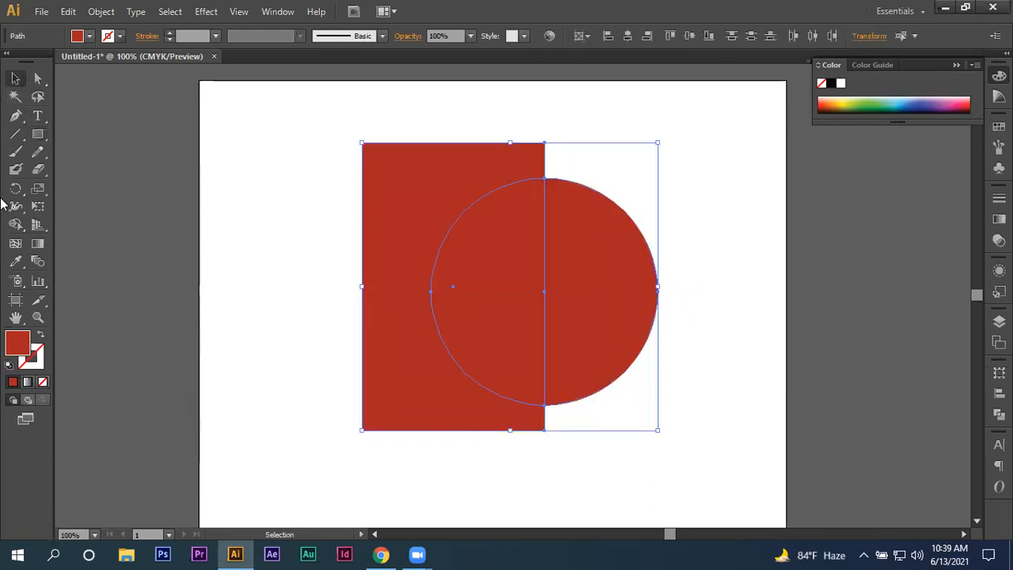
pyautogui.click(15, 224)
pyautogui.moveTo(311, 270); pyautogui.dragTo(469, 263)
pyautogui.click(15, 80)
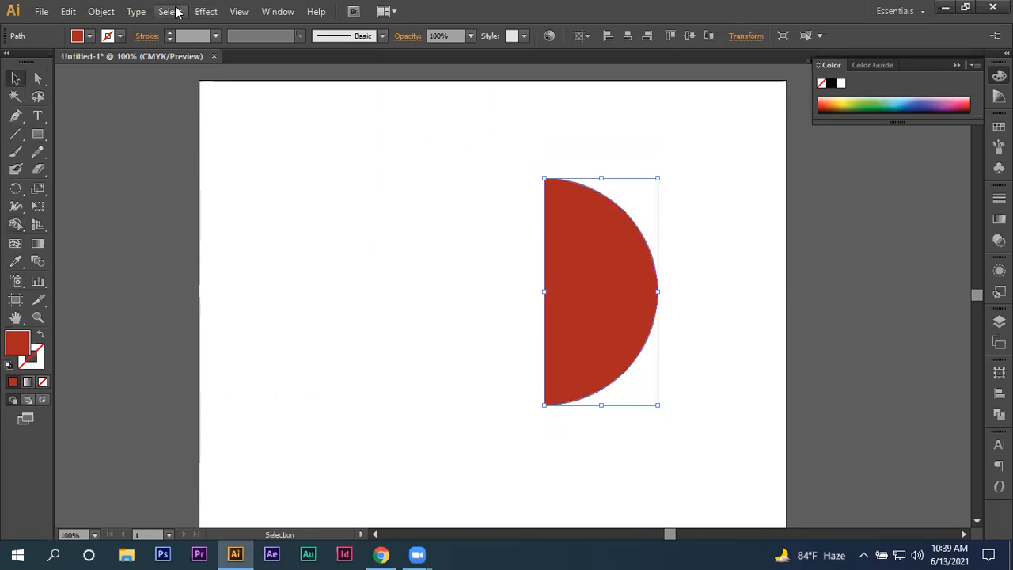
# Apply a 3D Revolve effect of 360° from the left edge to the red half-circle, forming a plastic-shaded sphere
pyautogui.click(206, 11)
pyautogui.moveTo(278, 97)
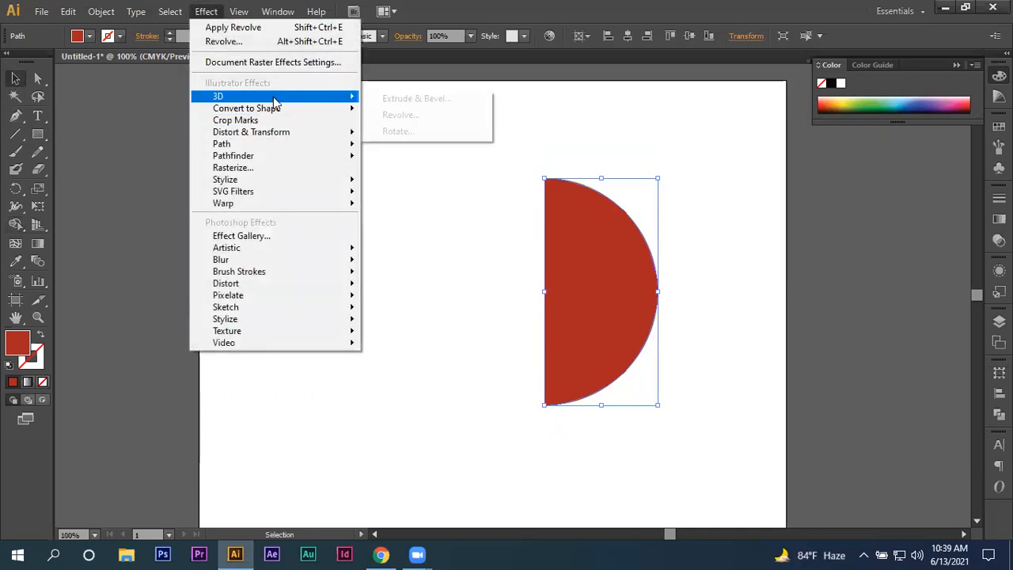
pyautogui.click(418, 115)
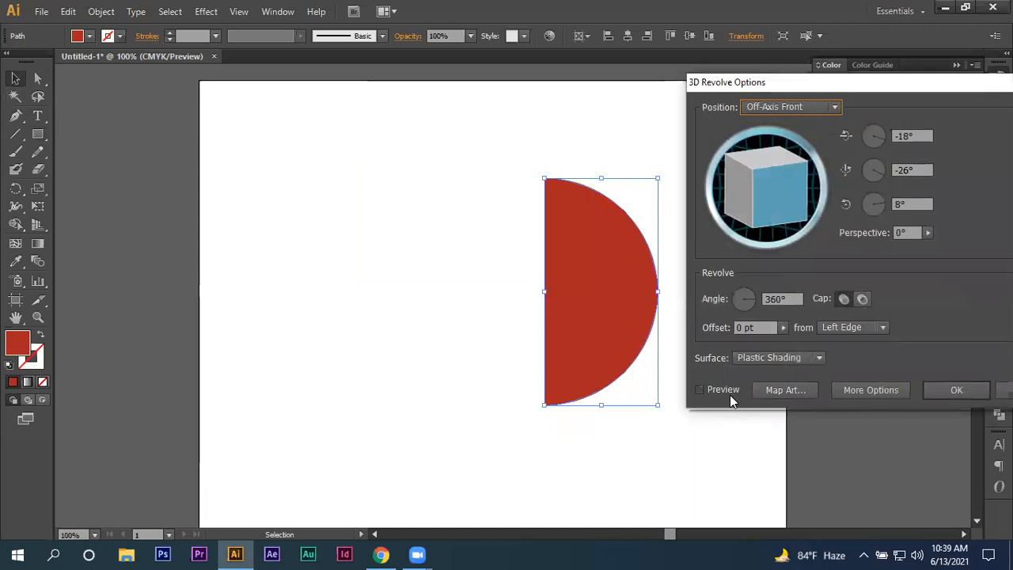
pyautogui.click(725, 389)
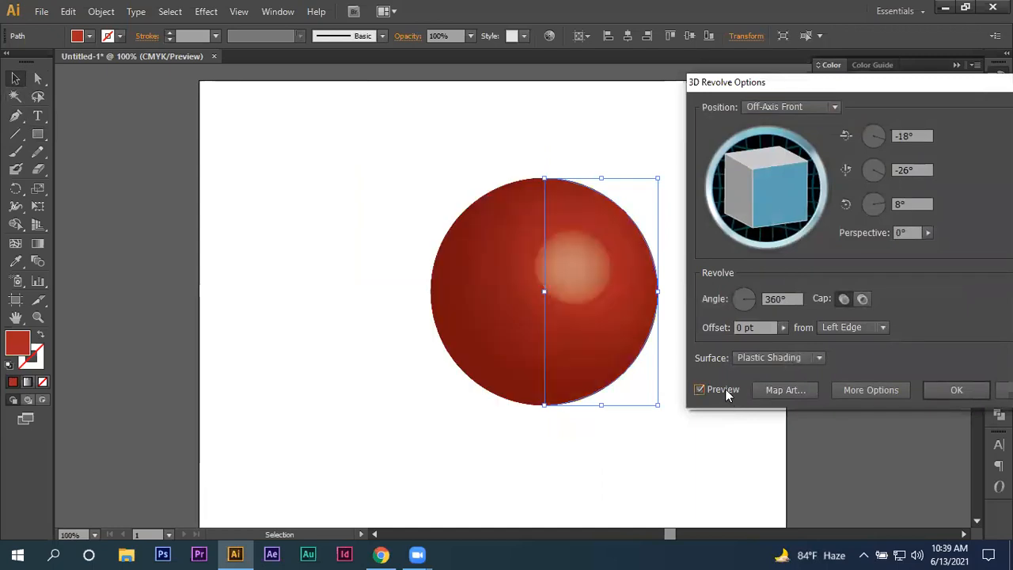
pyautogui.click(952, 390)
# Delete the red sphere from the artboard
pyautogui.click(702, 178)
pyautogui.moveTo(701, 176); pyautogui.dragTo(404, 326)
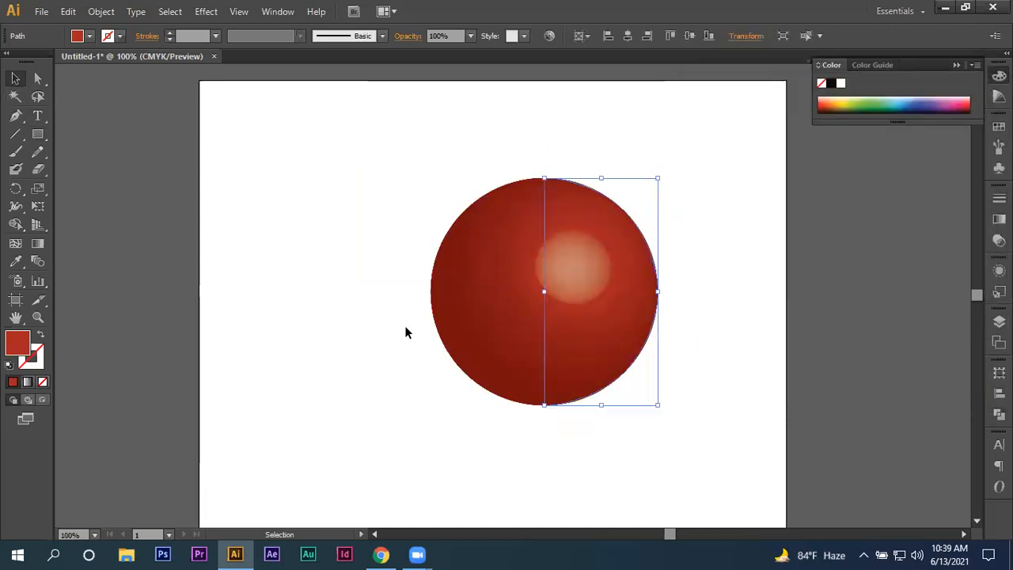
pyautogui.press('Delete')
pyautogui.scroll(-1, 450, 232)
pyautogui.keyDown('alt'); pyautogui.scroll(-1, 439, 234); pyautogui.keyUp('alt')
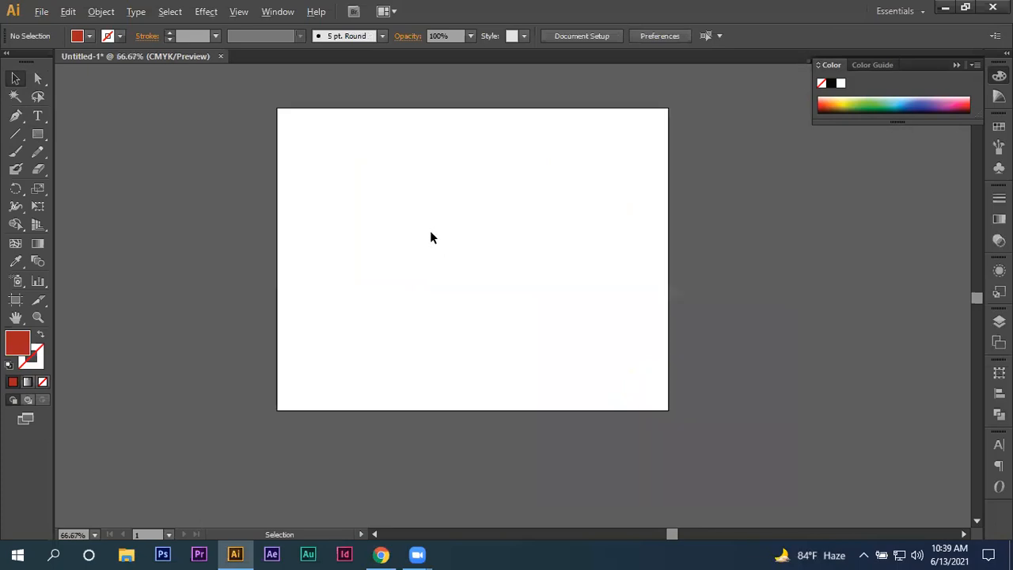
# Switch to Chrome and search Google Images for "wine glass" in a new tab
pyautogui.click(381, 554)
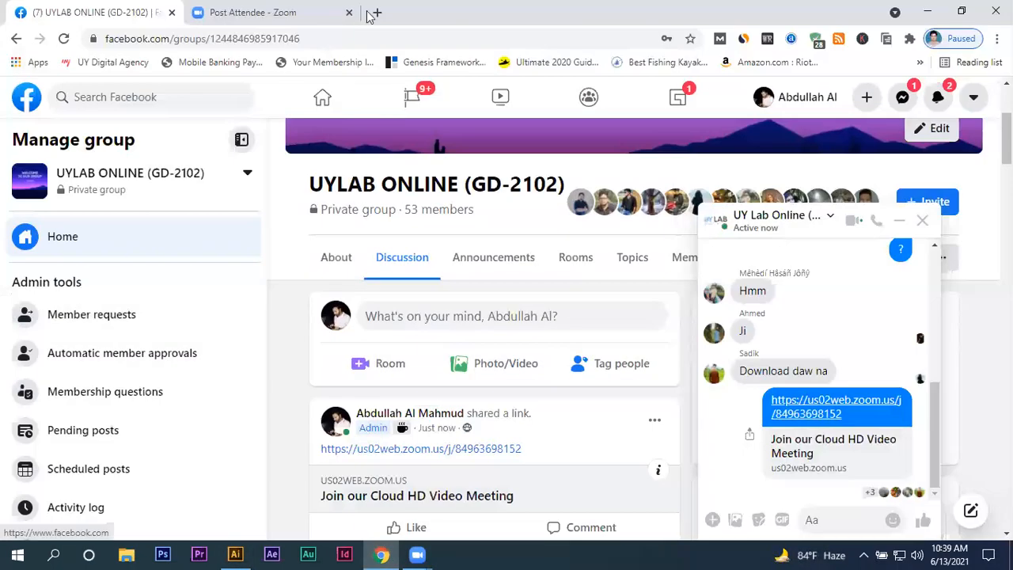
pyautogui.click(376, 12)
pyautogui.click(353, 38)
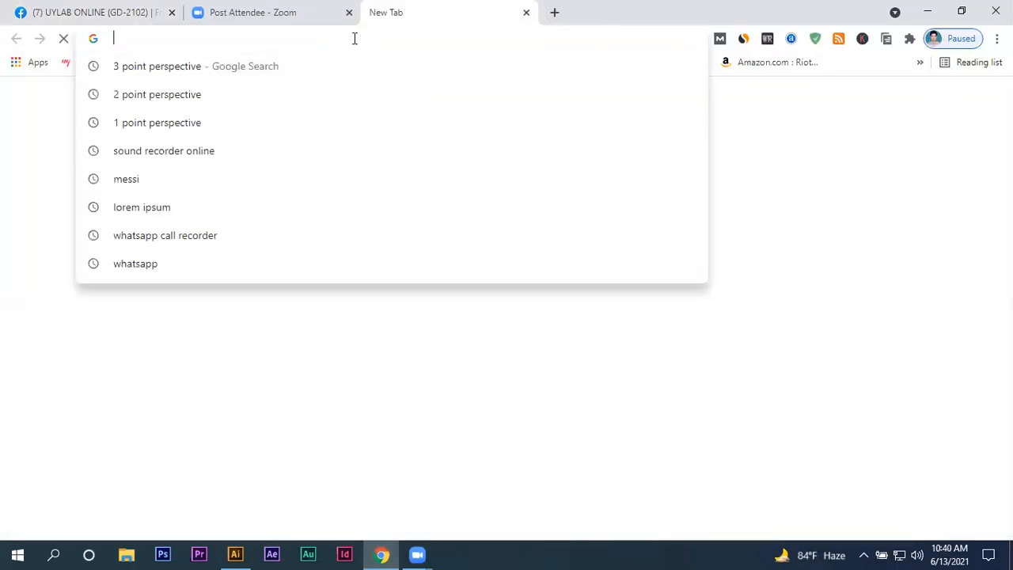
pyautogui.write('wine ')
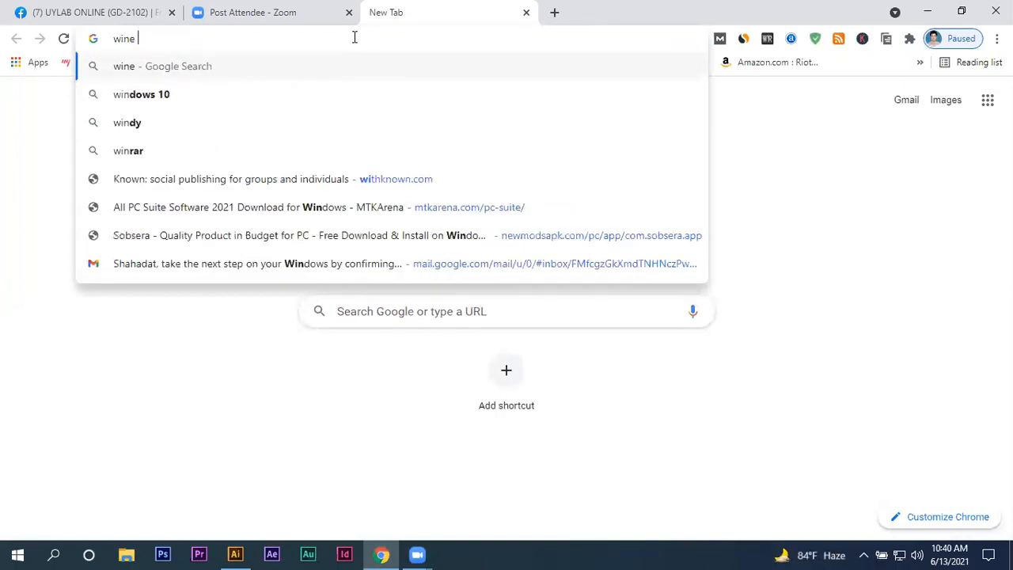
pyautogui.write('glass')
pyautogui.press('Return')
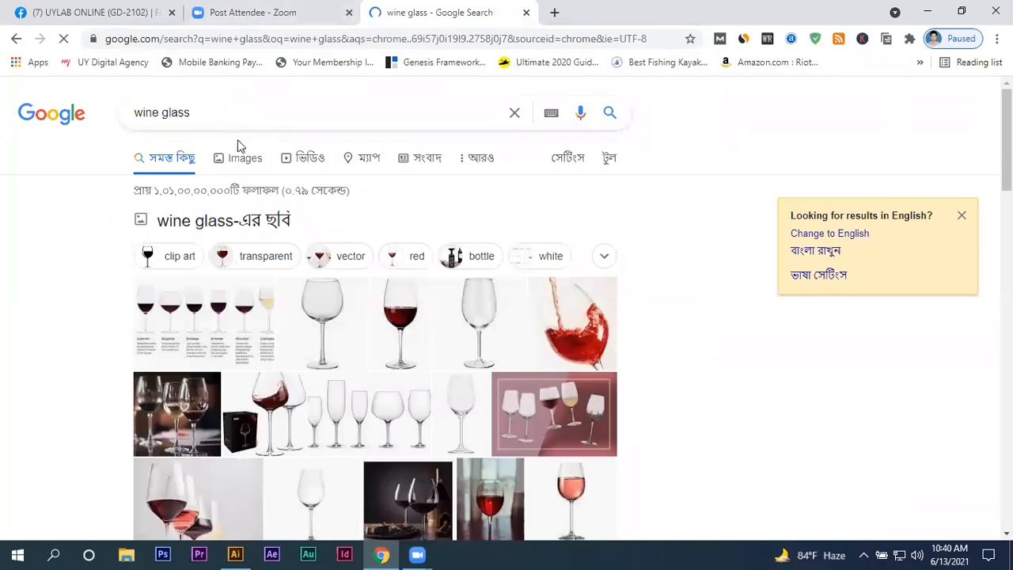
pyautogui.click(245, 159)
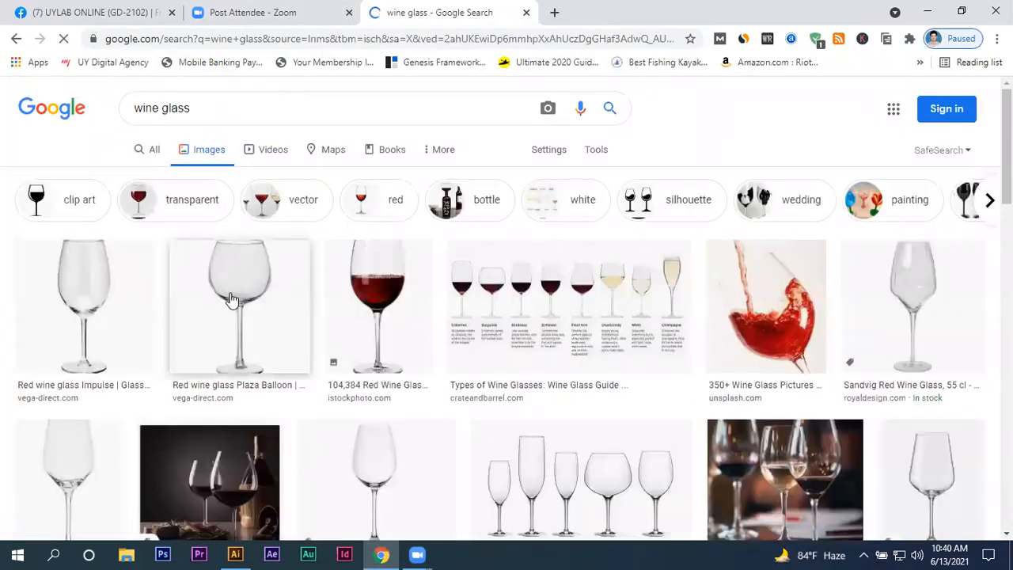
# Preview the "Red wine glass Impulse" result and copy its image
pyautogui.click(230, 299)
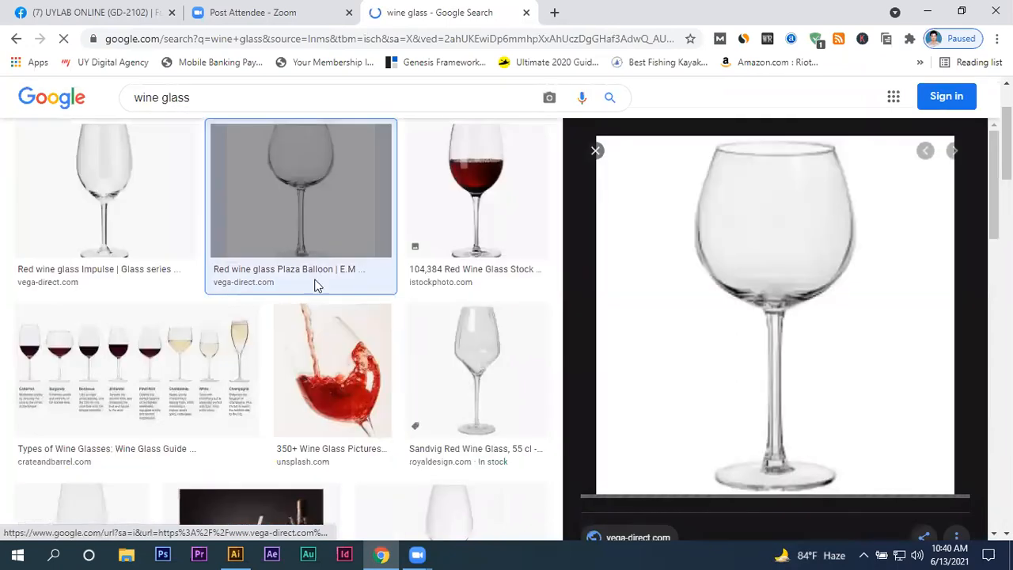
pyautogui.click(97, 196)
pyautogui.rightClick(766, 227)
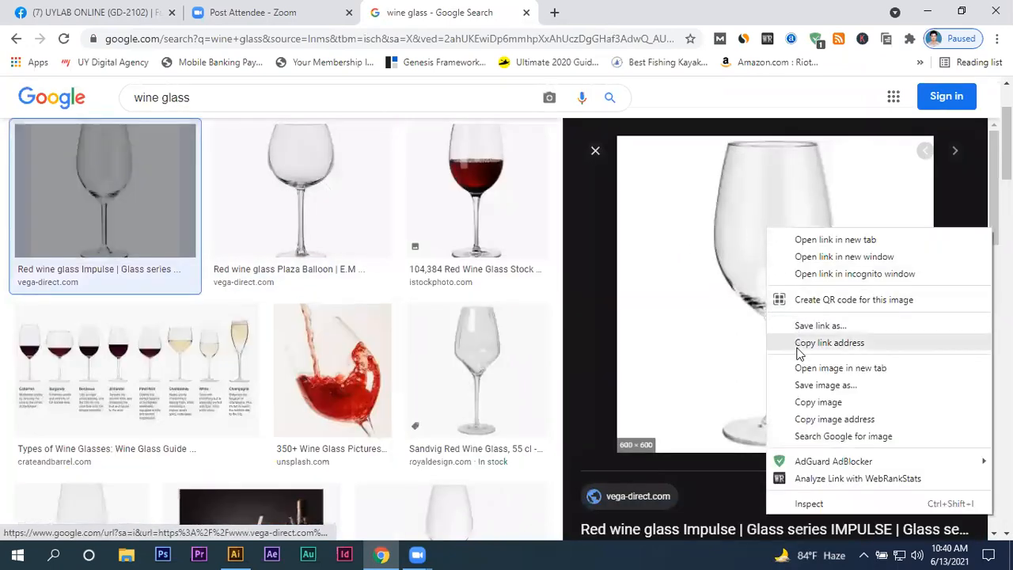
pyautogui.click(805, 402)
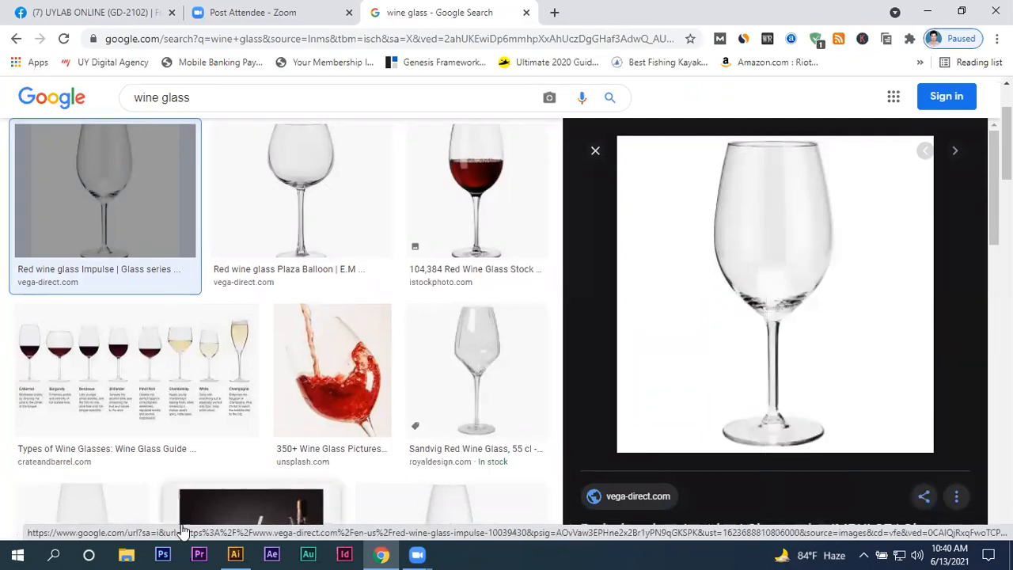
# Switch to Illustrator, paste the wine glass image, and scale and position it to fit within the artboard
pyautogui.click(235, 554)
pyautogui.hotkey('ctrl', 'v')
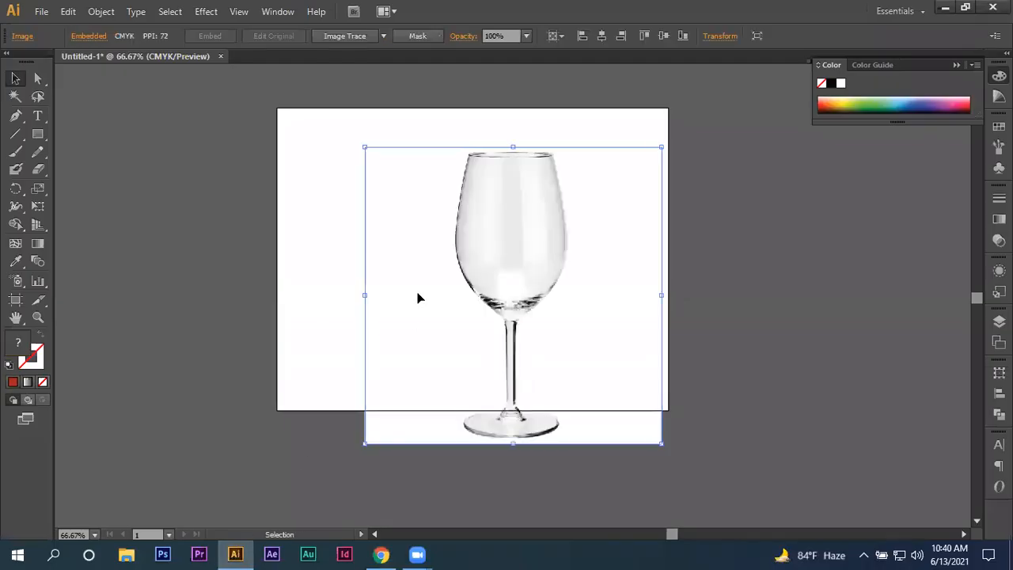
pyautogui.moveTo(435, 277); pyautogui.dragTo(407, 240)
pyautogui.scroll(1, 511, 255)
pyautogui.moveTo(634, 137); pyautogui.dragTo(624, 168)
pyautogui.click(663, 250)
pyautogui.click(531, 242)
pyautogui.hotkey('ctrl', 'shift', 'a')
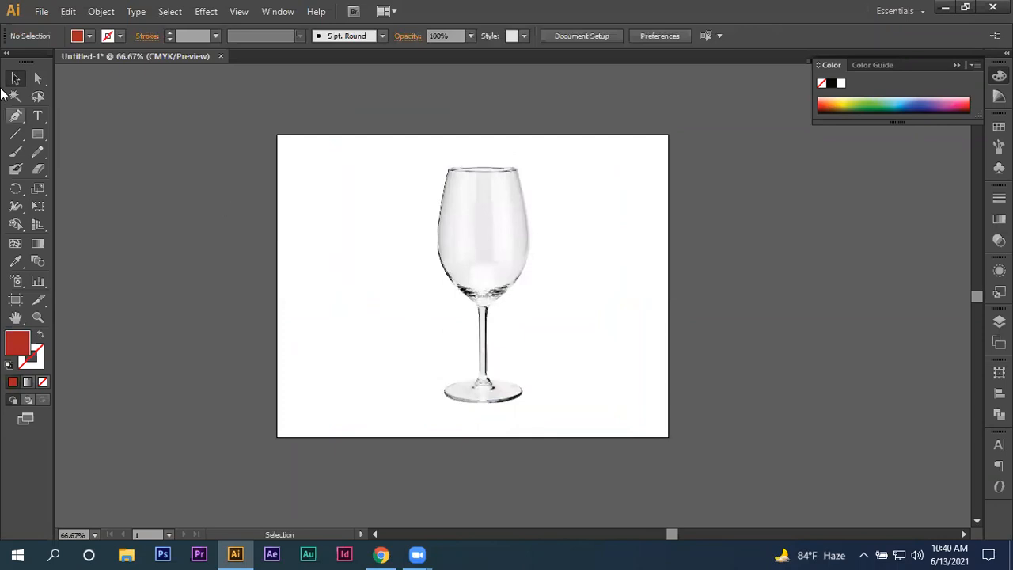
# Trace the right-hand outline of the wine glass from rim to base with the Pen tool, using a red stroke and no fill
pyautogui.click(16, 119)
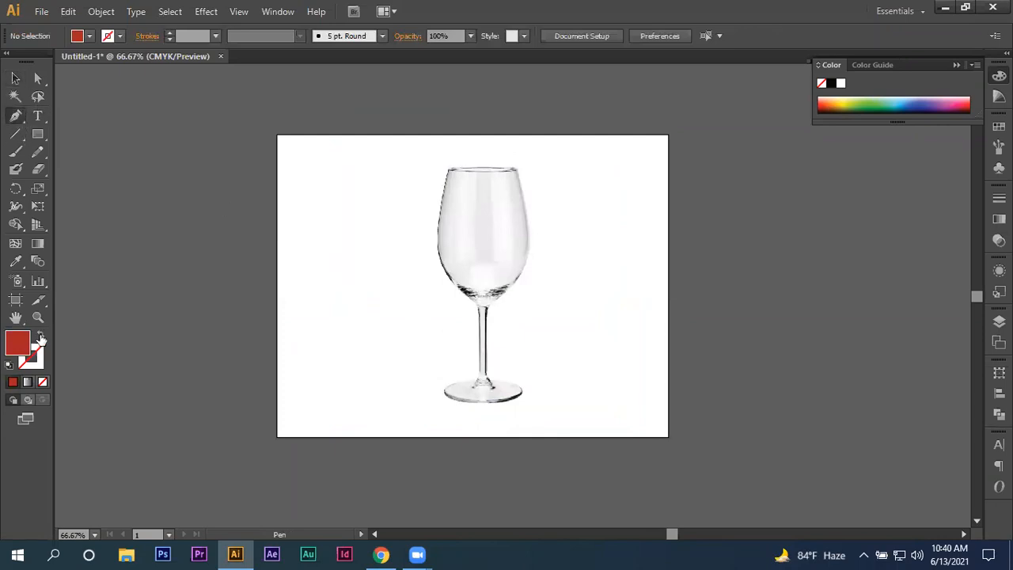
pyautogui.click(40, 336)
pyautogui.scroll(2, 534, 207)
pyautogui.scroll(-1, 535, 208)
pyautogui.scroll(-2, 534, 207)
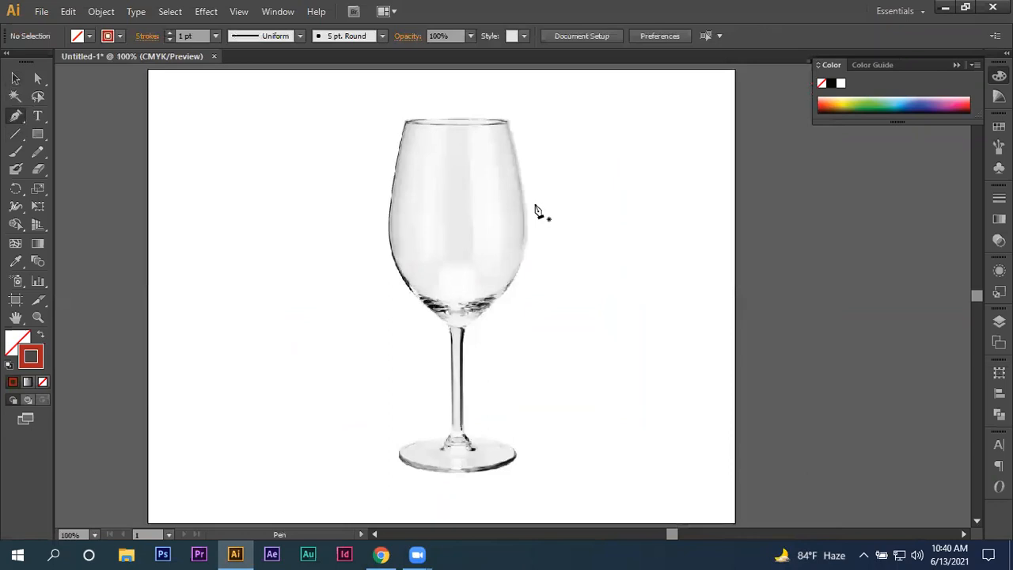
pyautogui.click(509, 124)
pyautogui.moveTo(523, 242); pyautogui.dragTo(516, 277)
pyautogui.moveTo(469, 323); pyautogui.dragTo(455, 348)
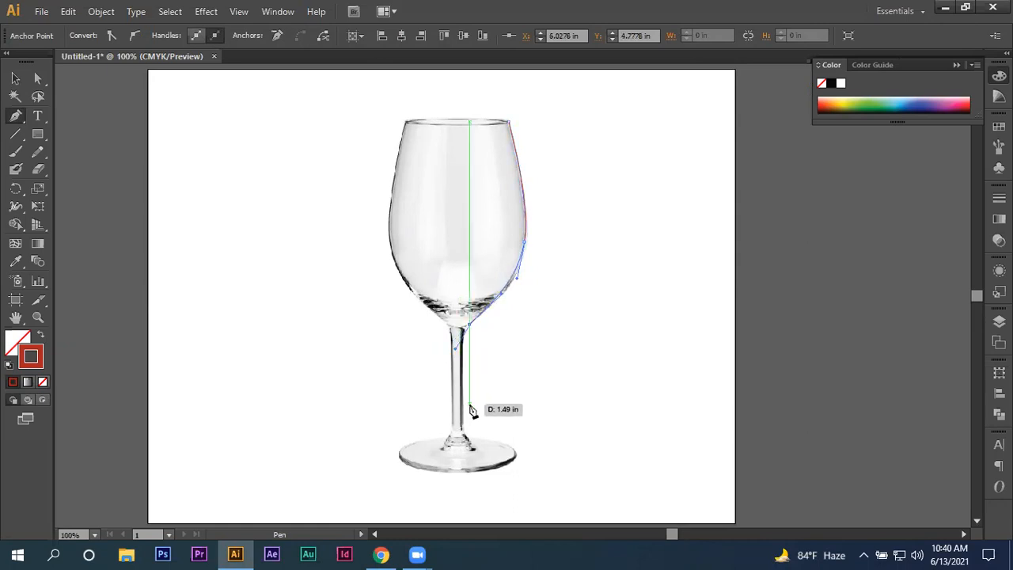
pyautogui.moveTo(466, 429); pyautogui.dragTo(467, 434)
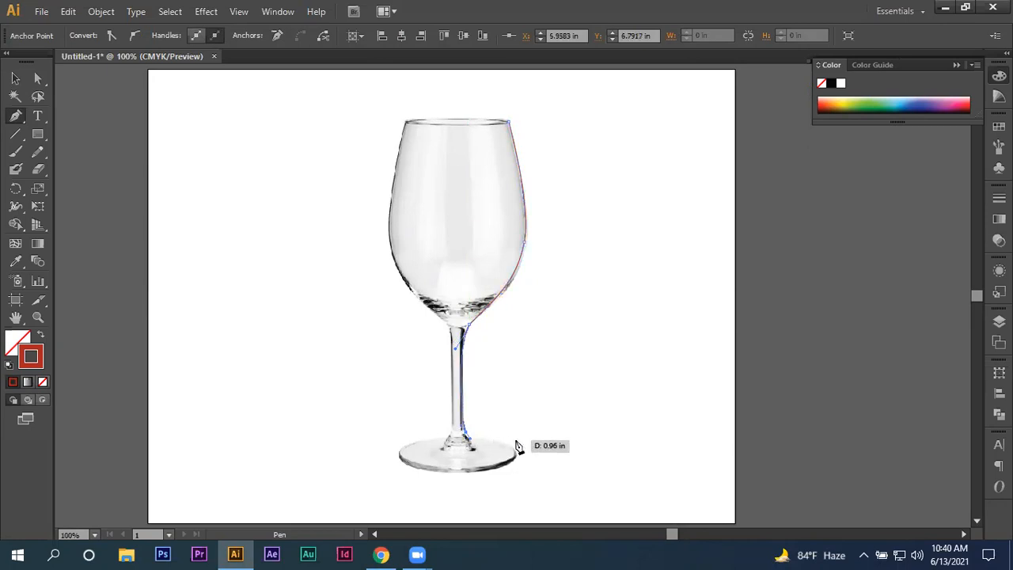
pyautogui.moveTo(514, 457); pyautogui.dragTo(508, 473)
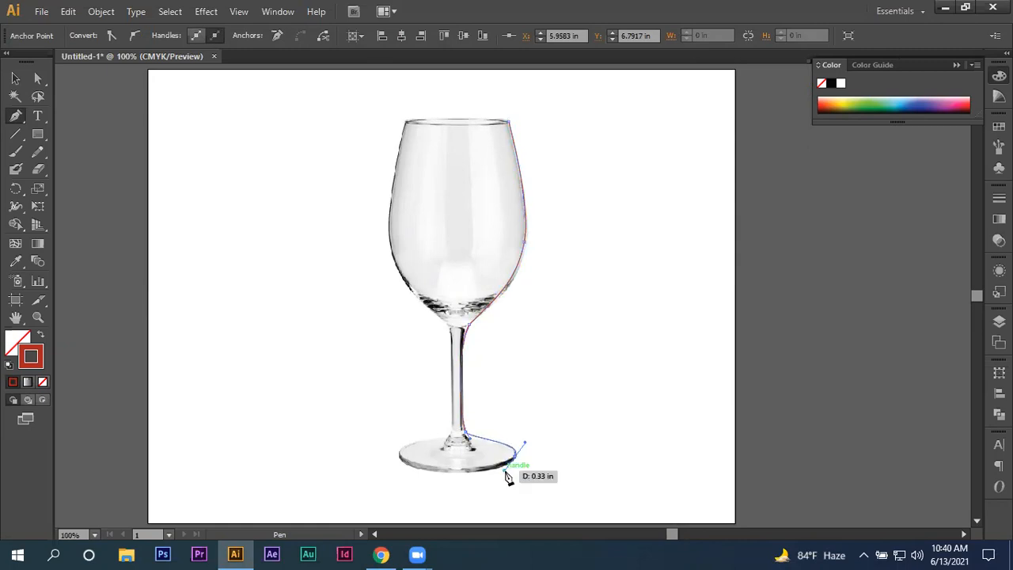
pyautogui.click(14, 81)
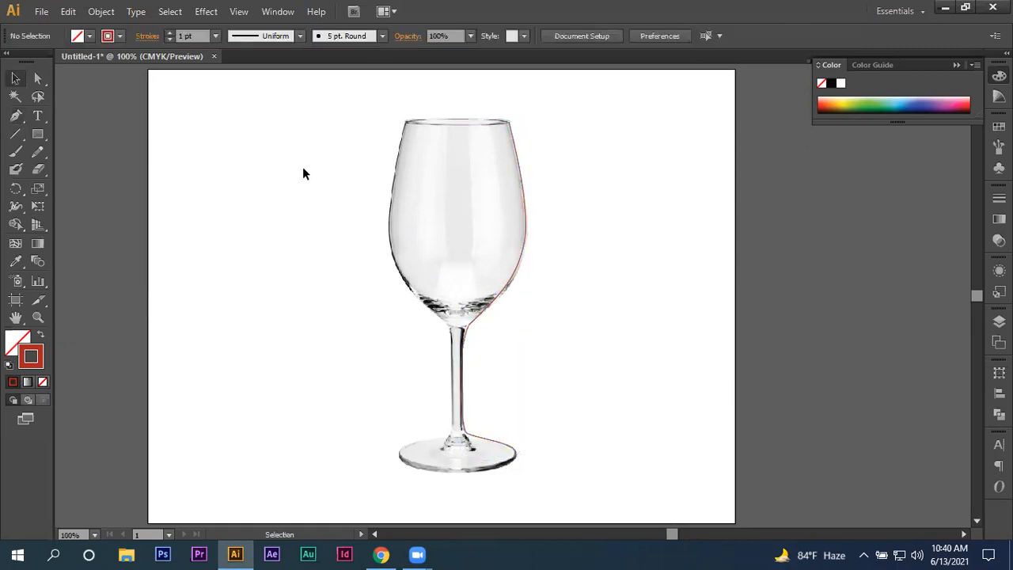
# Move the traced profile to the right, clear of the glass, and delete the wine glass image
pyautogui.moveTo(520, 207); pyautogui.dragTo(551, 205)
pyautogui.click(434, 218)
pyautogui.click(435, 222)
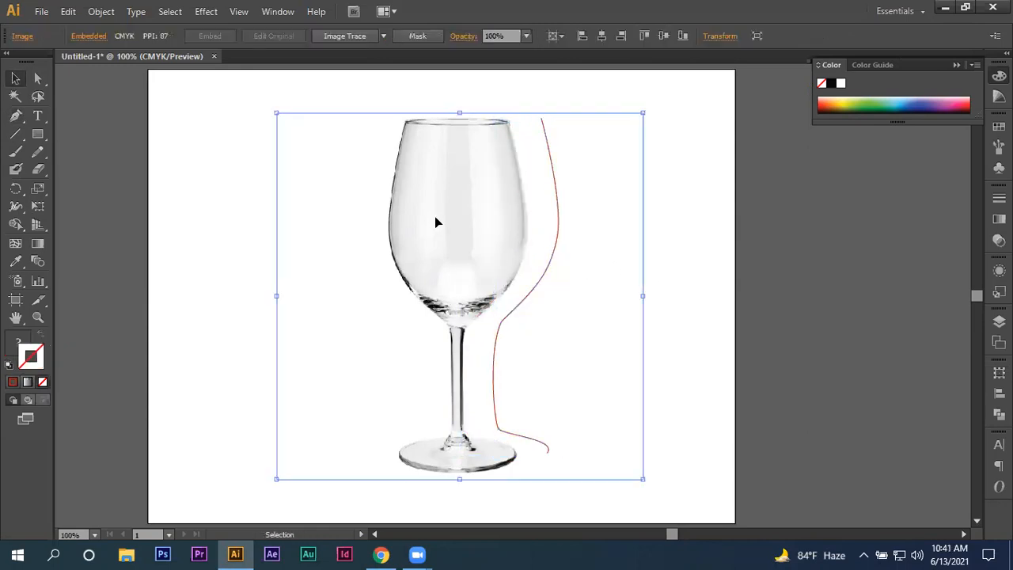
pyautogui.press('Delete')
pyautogui.hotkey('ctrl', 'a')
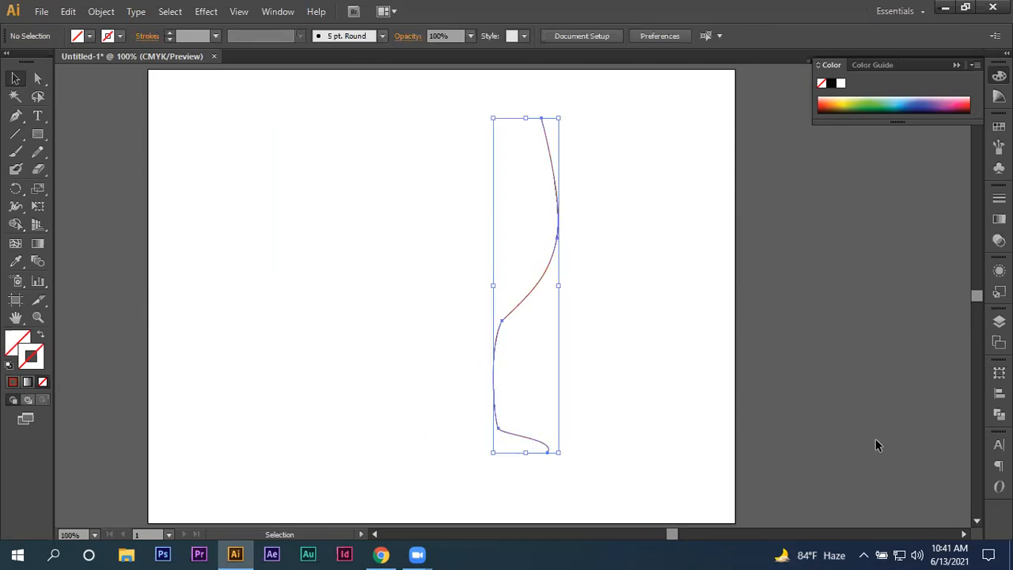
pyautogui.doubleClick(32, 358)
pyautogui.moveTo(317, 190); pyautogui.dragTo(283, 188)
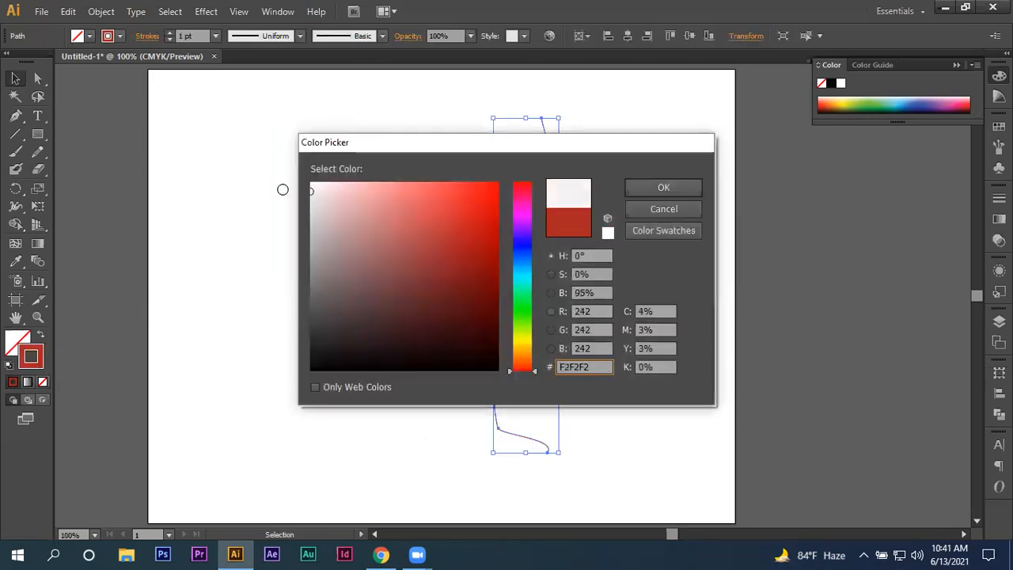
pyautogui.click(568, 225)
pyautogui.click(630, 189)
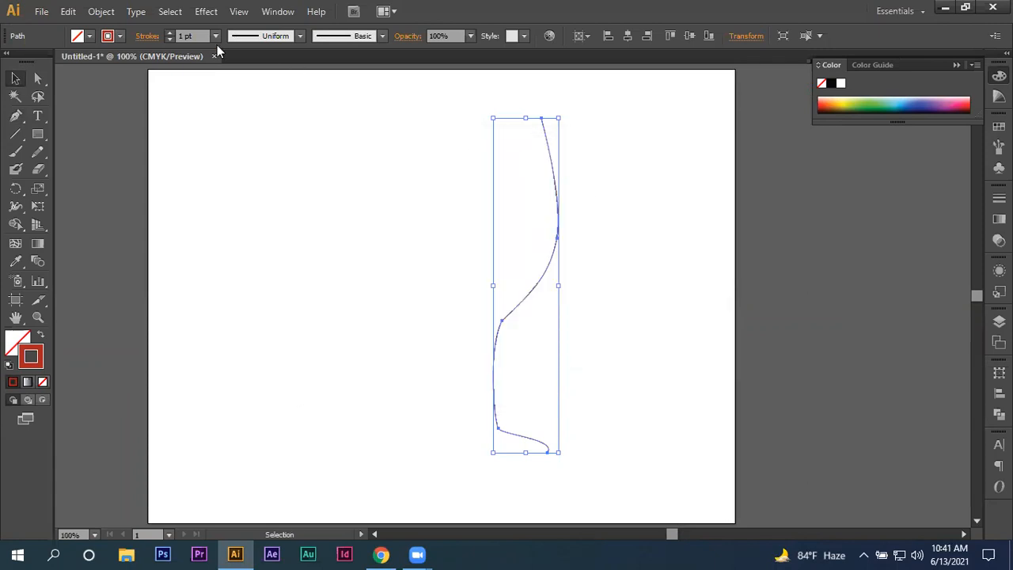
# Change the profile path's stroke colour to light grey EAEAEA
pyautogui.doubleClick(33, 363)
pyautogui.moveTo(320, 223)
pyautogui.mouseDown()
pyautogui.moveTo(279, 203)
pyautogui.moveTo(296, 195)
pyautogui.mouseUp()
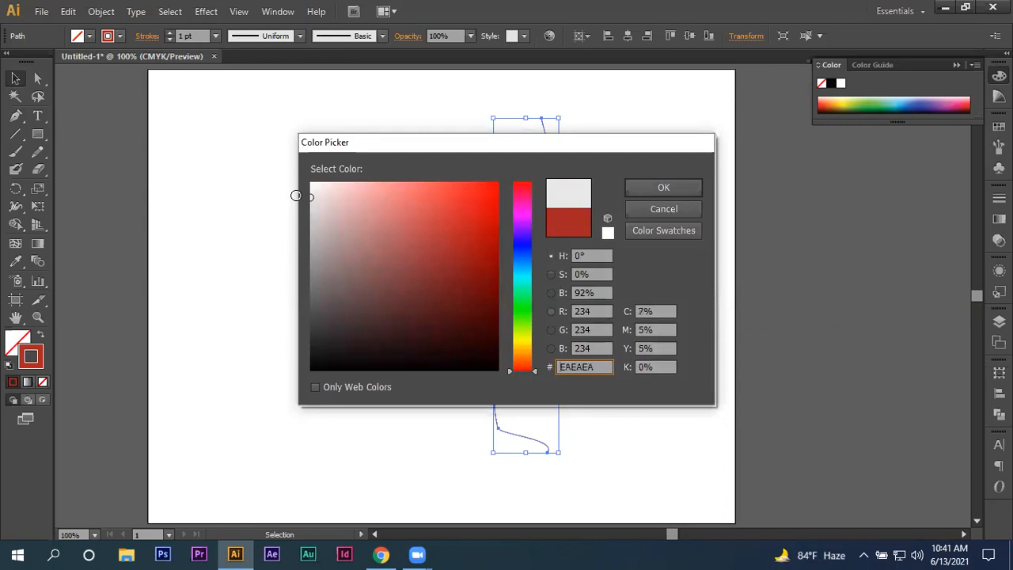
pyautogui.click(631, 187)
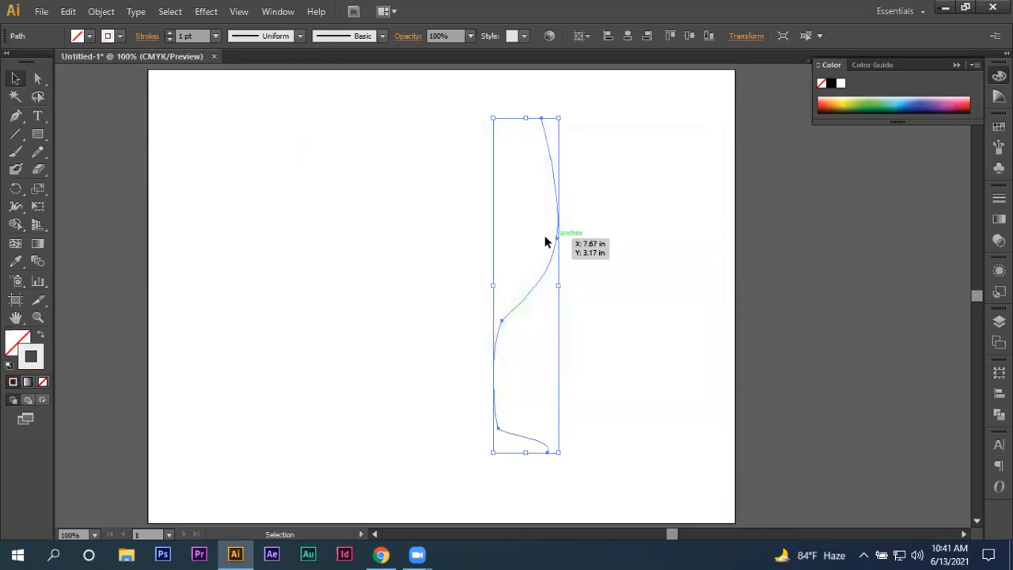
# Apply a 3D Revolve effect of 360° from the left edge to the glass profile, with the preview turned on
pyautogui.click(205, 11)
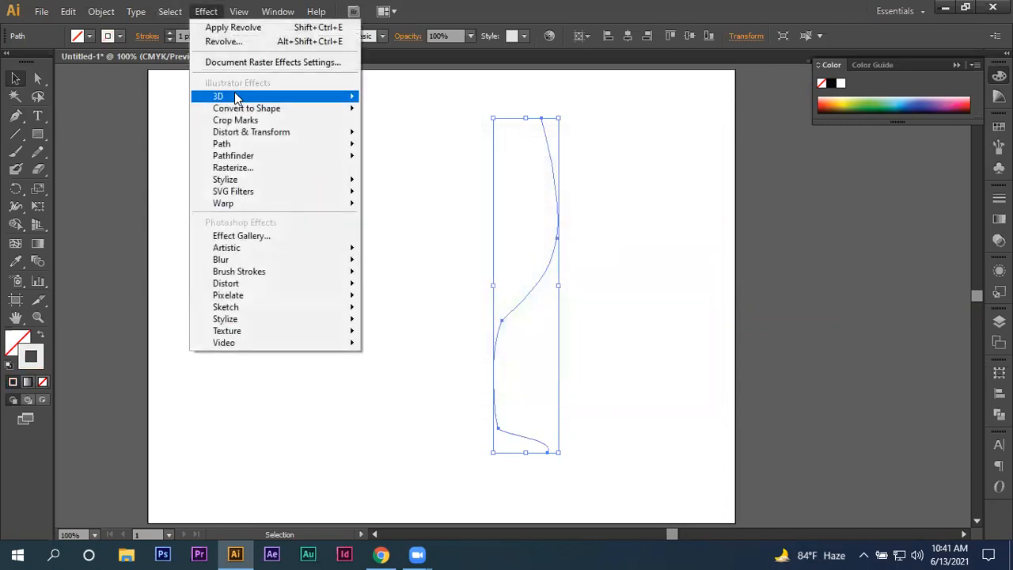
pyautogui.moveTo(346, 98)
pyautogui.click(408, 115)
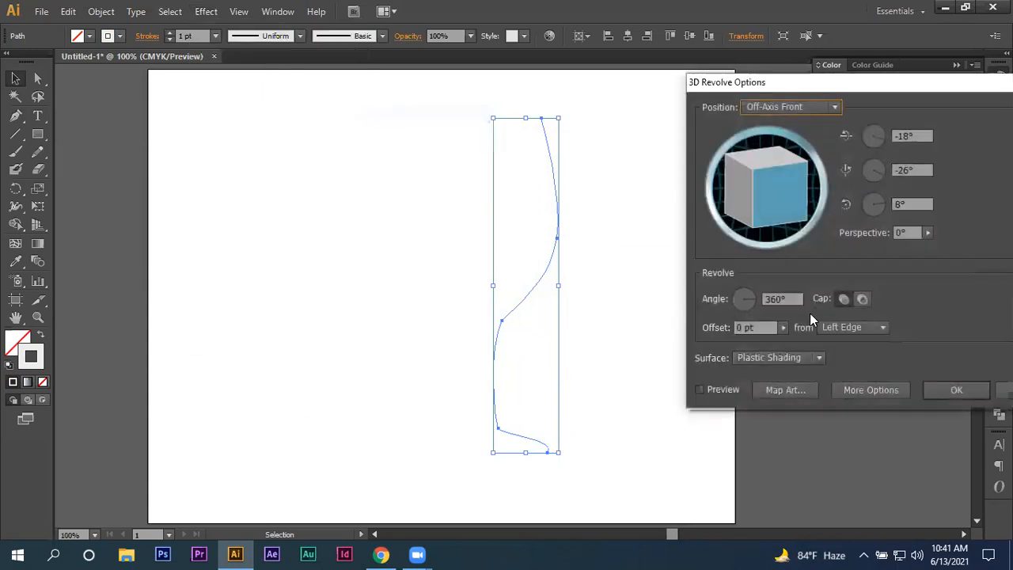
pyautogui.click(709, 389)
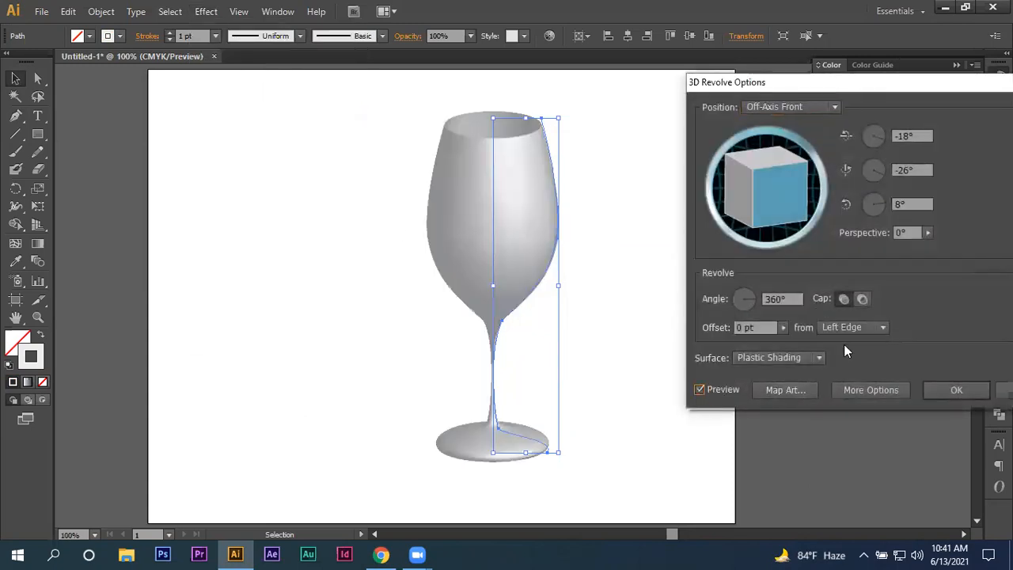
# Rotate the revolved wine glass to -24°, -25° and 12° about the X, Y and Z axes, and apply the effect
pyautogui.moveTo(792, 173)
pyautogui.mouseDown()
pyautogui.moveTo(784, 159)
pyautogui.moveTo(770, 169)
pyautogui.moveTo(807, 174)
pyautogui.moveTo(802, 186)
pyautogui.moveTo(807, 174)
pyautogui.mouseUp()
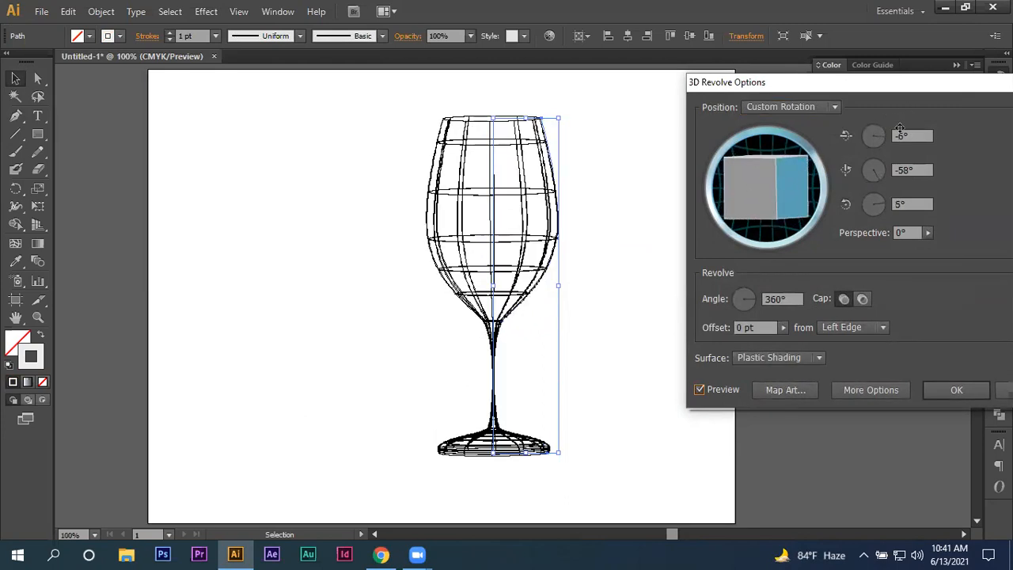
pyautogui.click(885, 132)
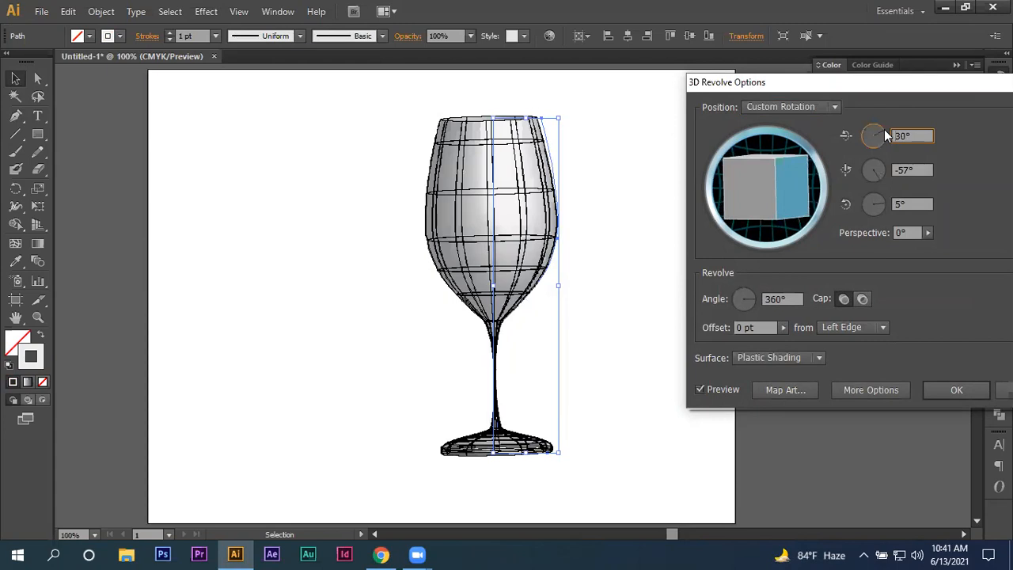
pyautogui.moveTo(807, 176); pyautogui.dragTo(778, 212)
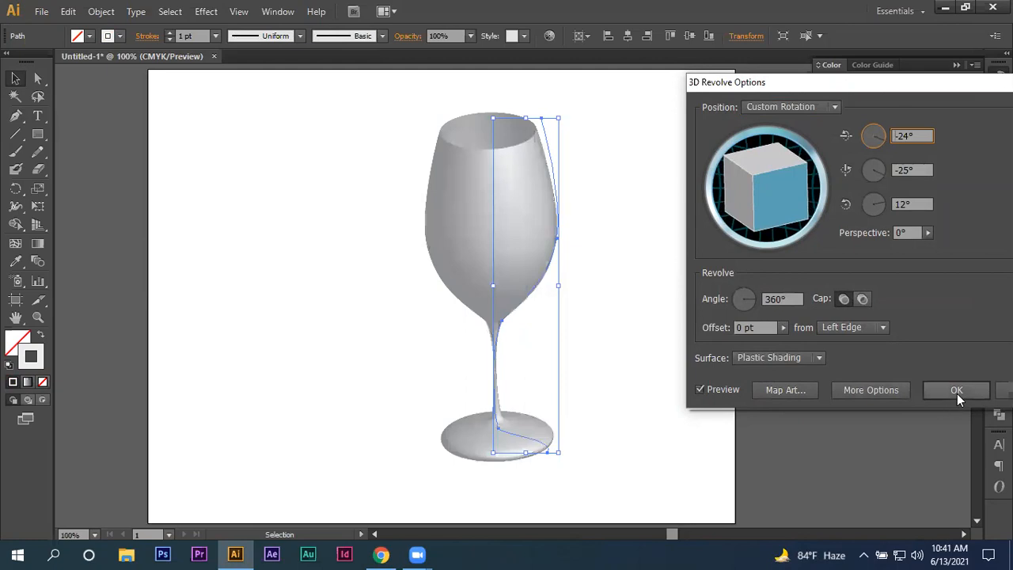
pyautogui.click(957, 391)
# Reshape the glass's rim by moving the profile's top anchor point to about X 7.3333 in, Y 0.7778 in
pyautogui.click(37, 79)
pyautogui.moveTo(541, 120); pyautogui.dragTo(555, 123)
pyautogui.moveTo(555, 123); pyautogui.dragTo(538, 111)
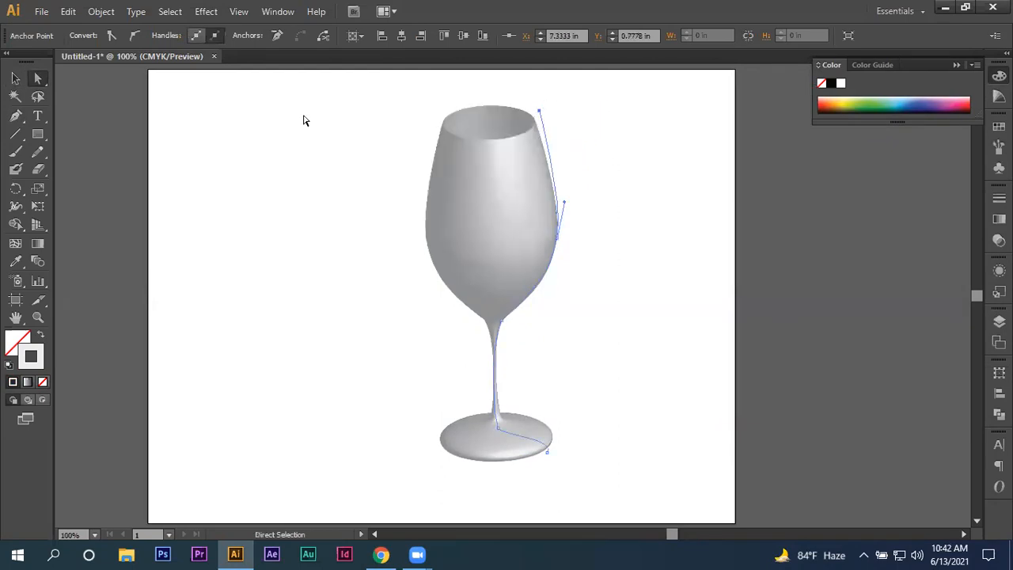
pyautogui.click(15, 79)
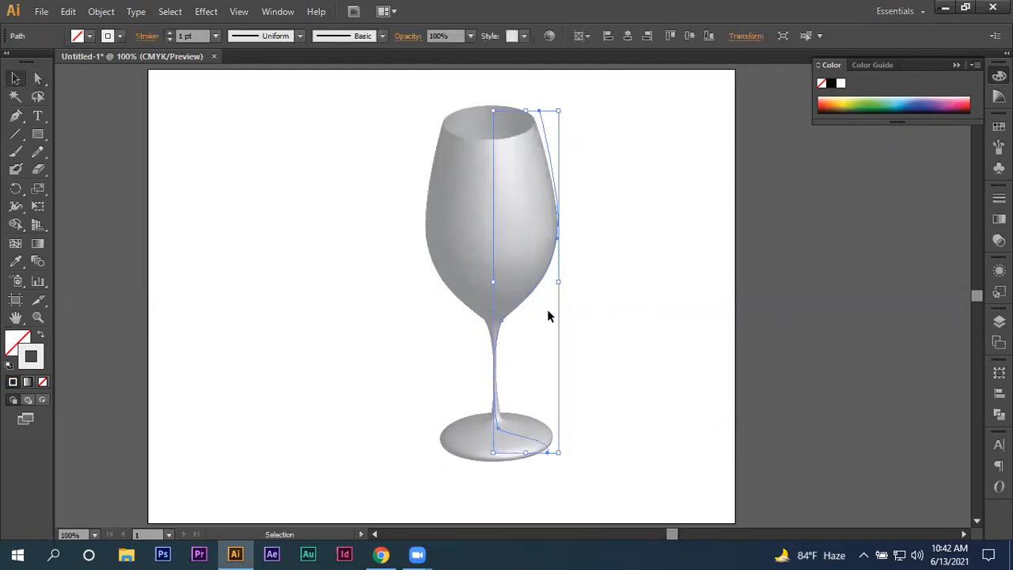
# Recolour the wine glass by changing its profile's stroke colour to orange E84A0C
pyautogui.doubleClick(18, 342)
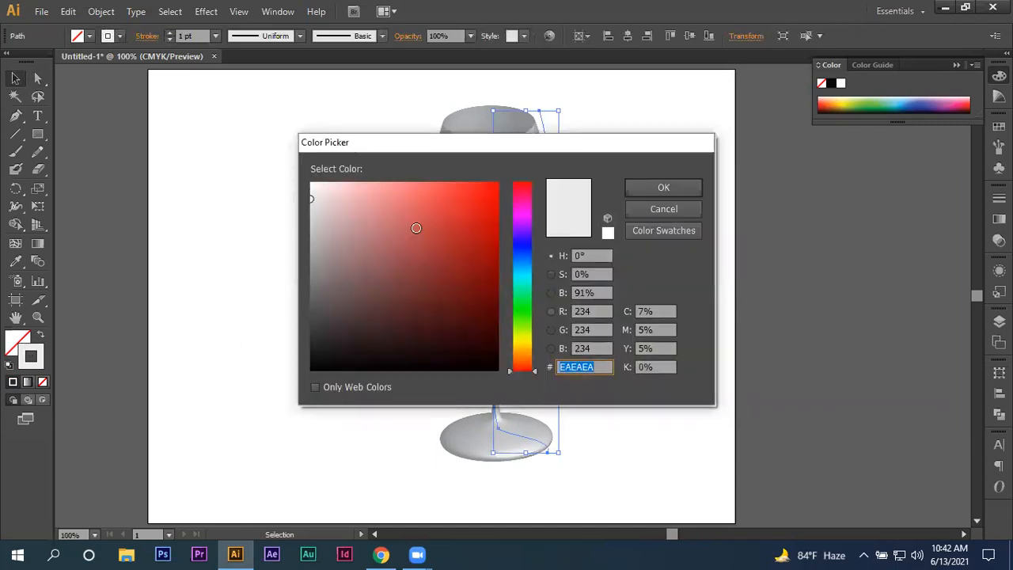
pyautogui.moveTo(452, 145); pyautogui.dragTo(792, 115)
pyautogui.click(863, 337)
pyautogui.click(830, 165)
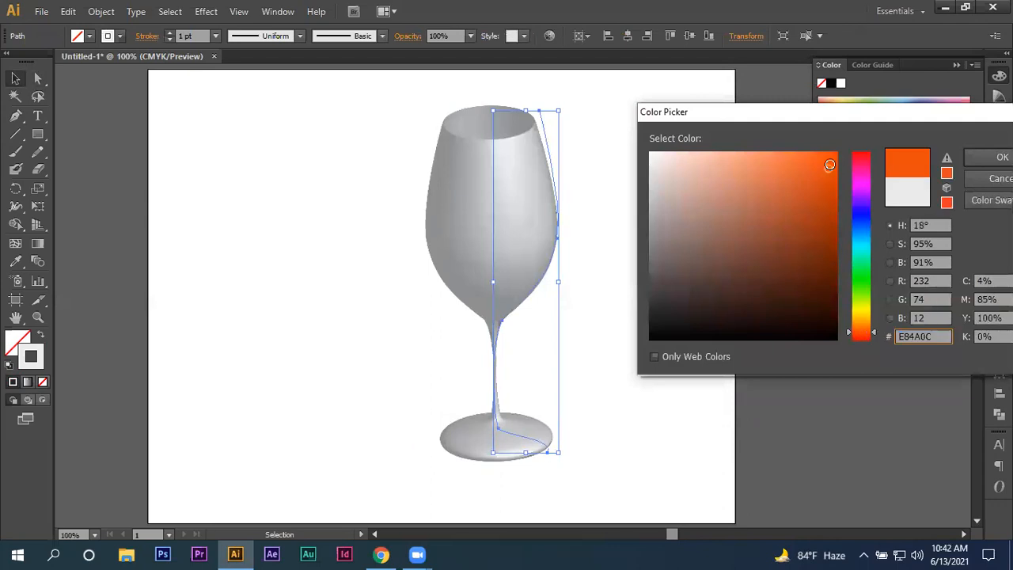
pyautogui.click(993, 158)
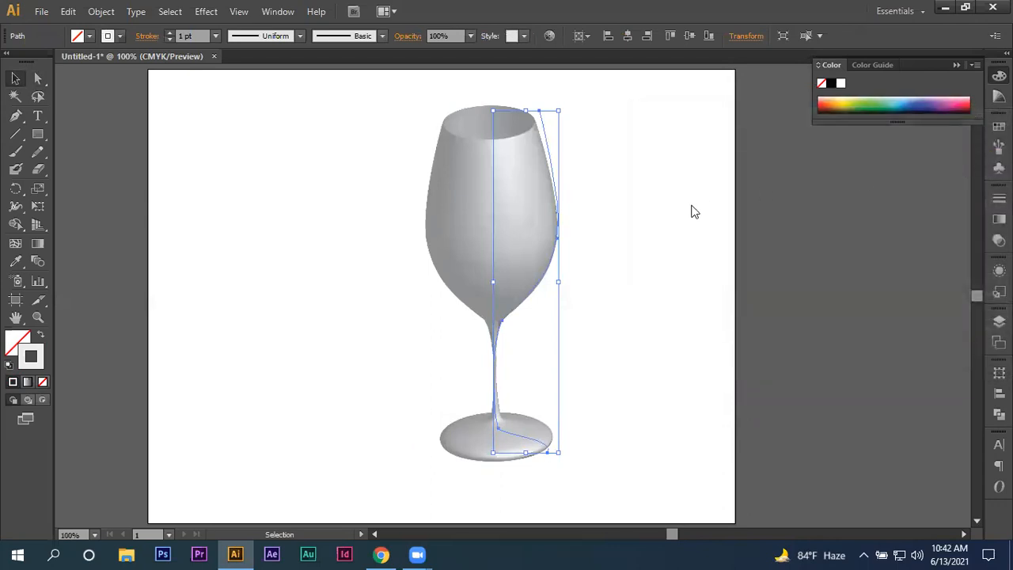
# Delete the orange wine glass and draw a straight vertical line down the middle of the empty artboard
pyautogui.moveTo(678, 151); pyautogui.dragTo(335, 391)
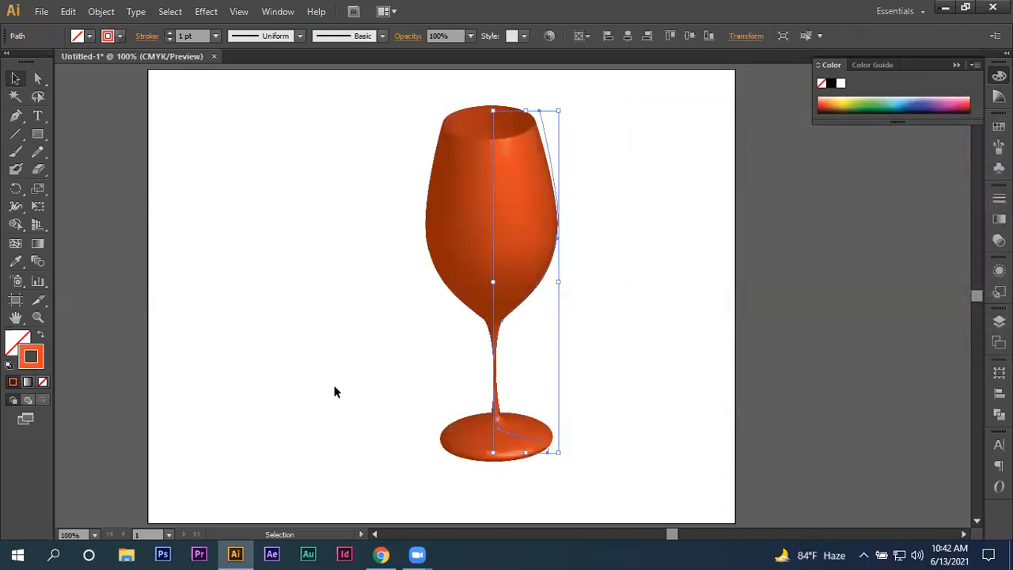
pyautogui.press('Delete')
pyautogui.scroll(-2, 322, 267)
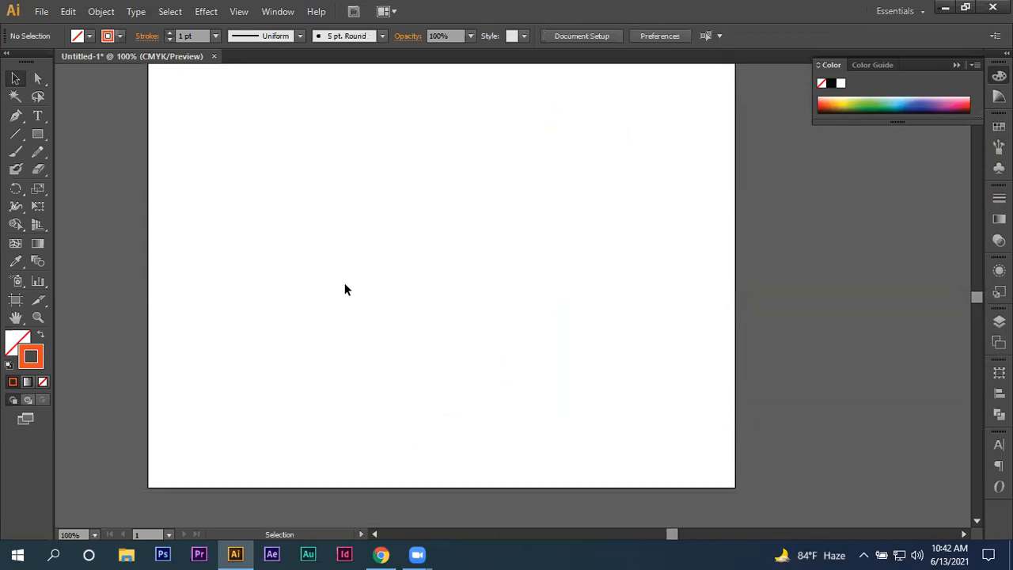
pyautogui.click(16, 134)
pyautogui.moveTo(448, 77); pyautogui.dragTo(416, 459)
pyautogui.click(15, 78)
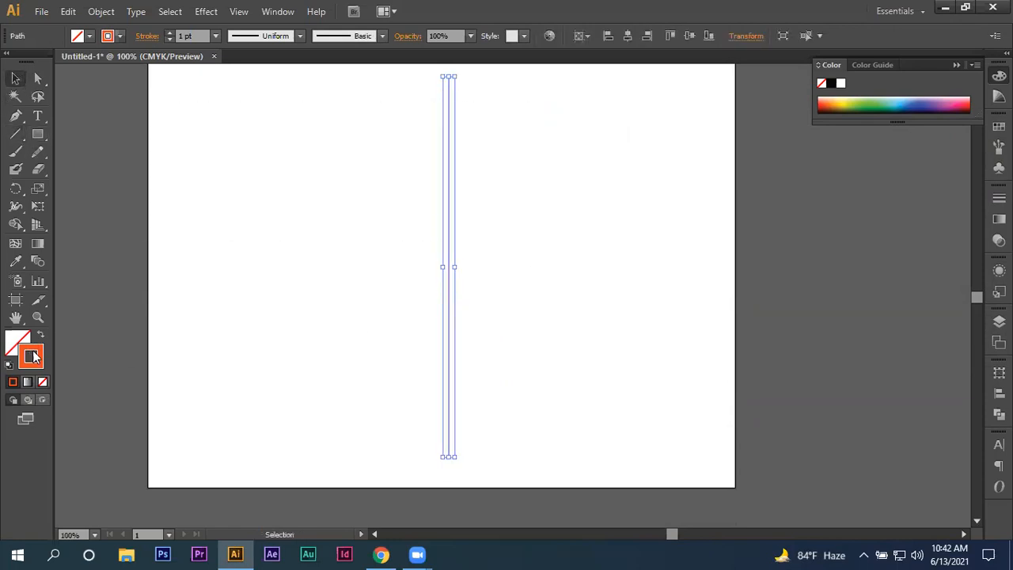
# Set the vertical line's stroke weight to 100 pt
pyautogui.click(957, 64)
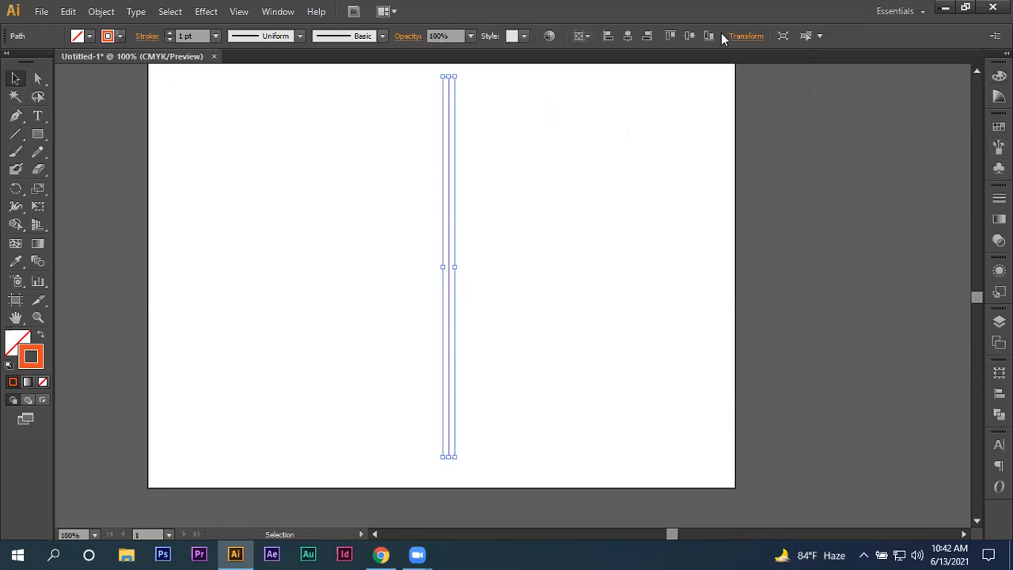
pyautogui.click(149, 36)
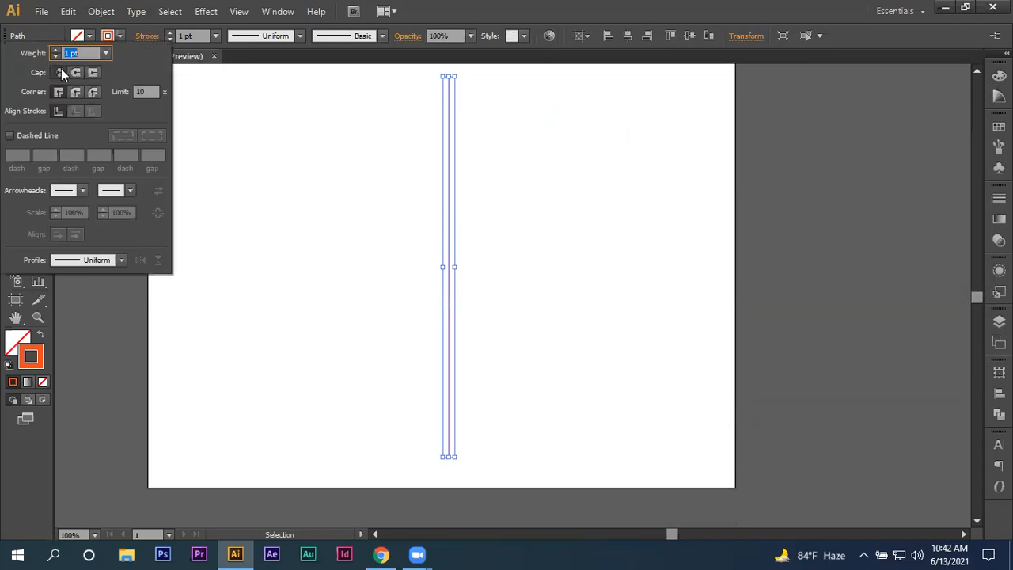
pyautogui.write('100')
pyautogui.press('Return')
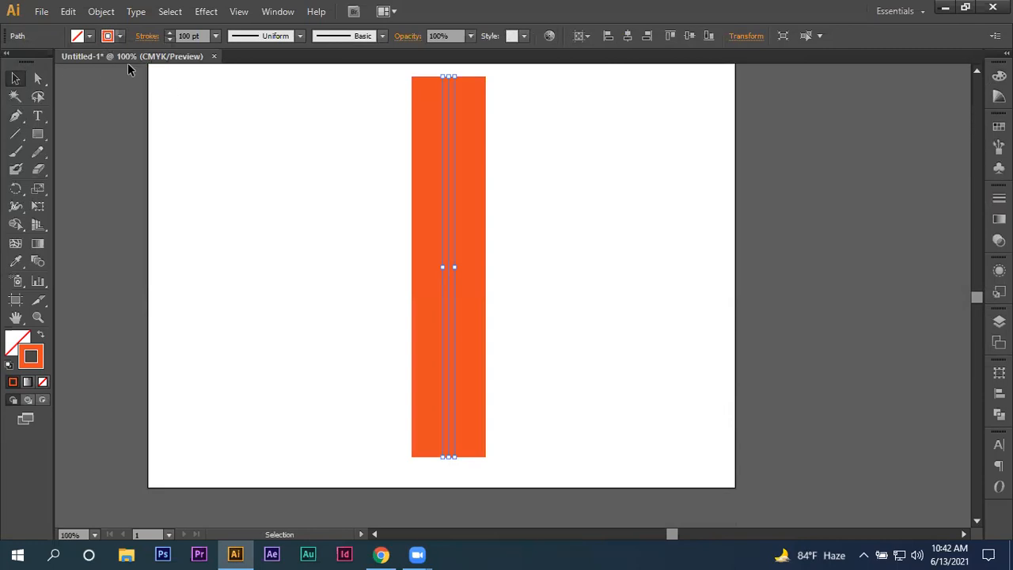
# Change the 100 pt line's stroke colour to dark grey 1E1E1E
pyautogui.click(147, 35)
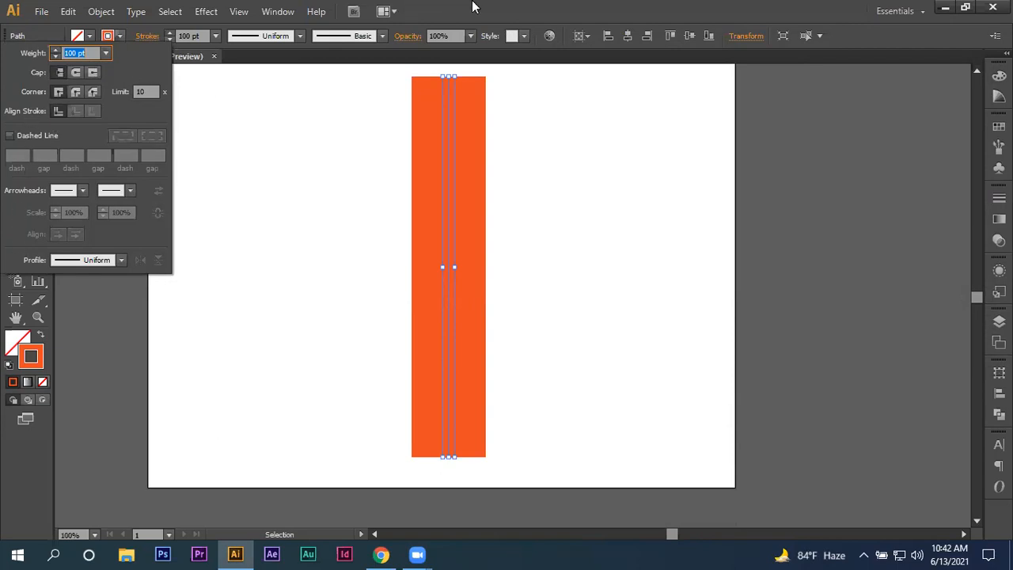
pyautogui.doubleClick(31, 360)
pyautogui.moveTo(740, 264)
pyautogui.mouseDown()
pyautogui.moveTo(607, 367)
pyautogui.moveTo(647, 316)
pyautogui.mouseUp()
pyautogui.write('E24210')
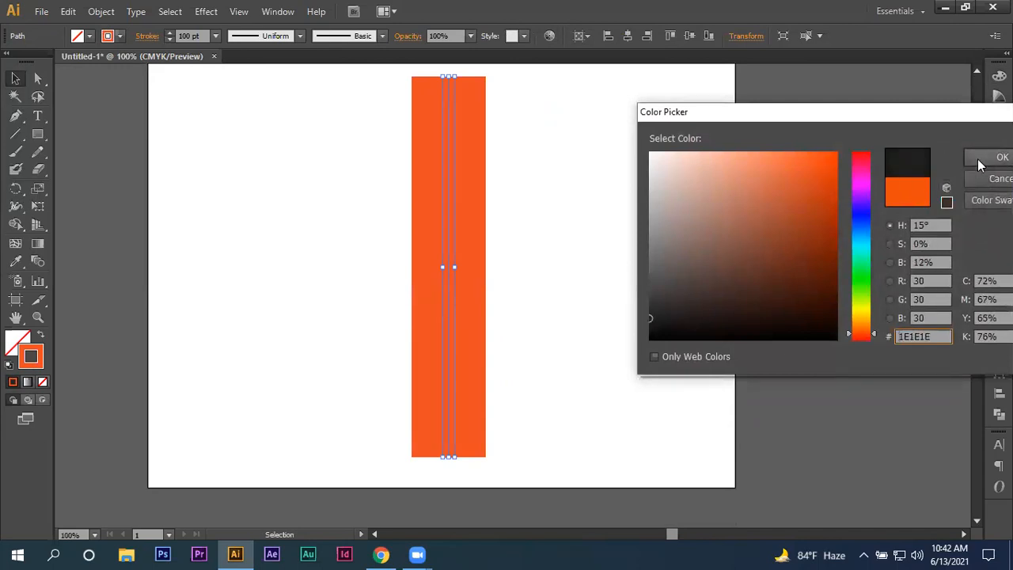
pyautogui.click(982, 162)
# Paste a copy of the dark line in place in front and set the copy's stroke weight to 90 pt
pyautogui.press('v')
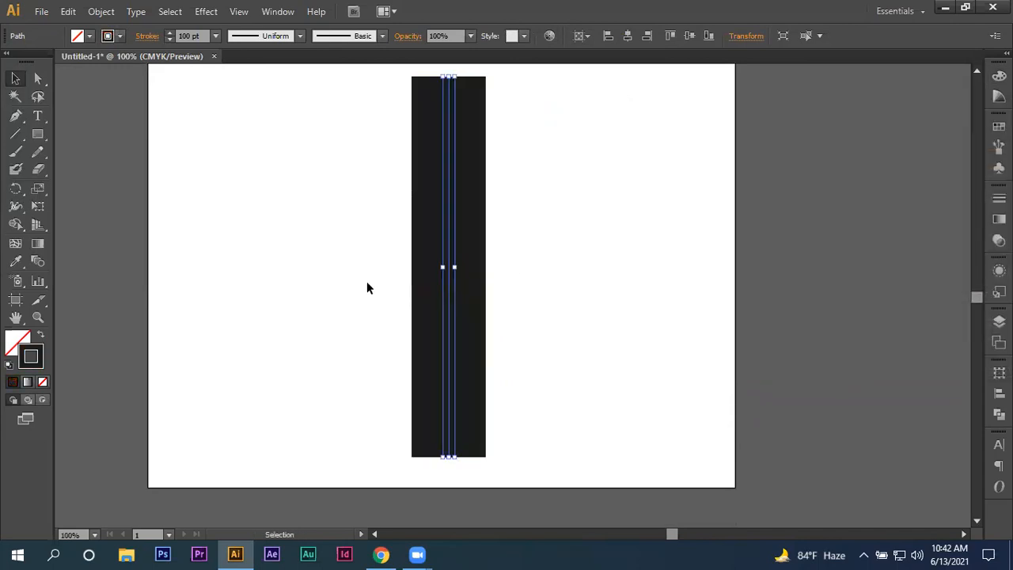
pyautogui.click(152, 36)
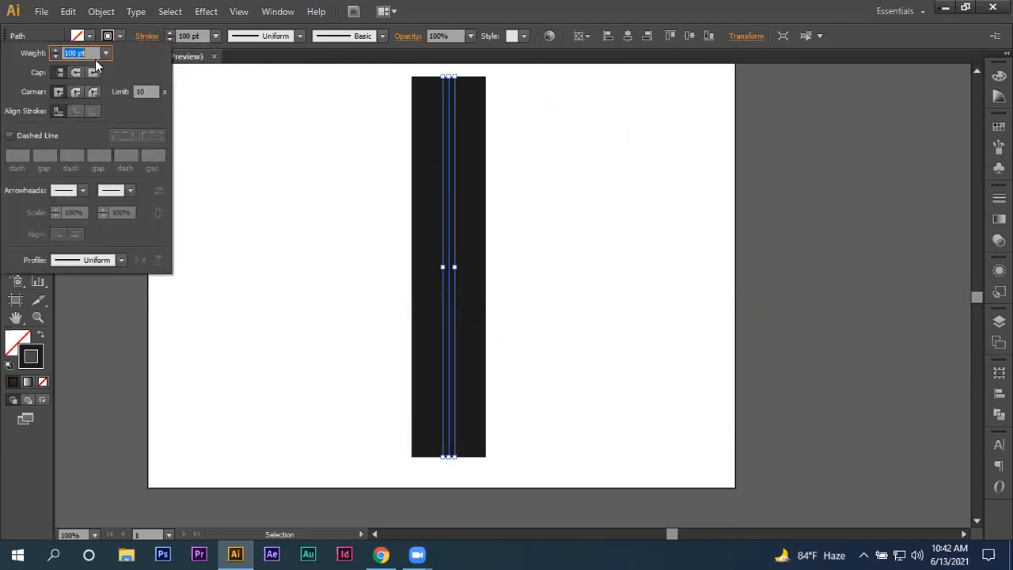
pyautogui.write('90')
pyautogui.press('Return')
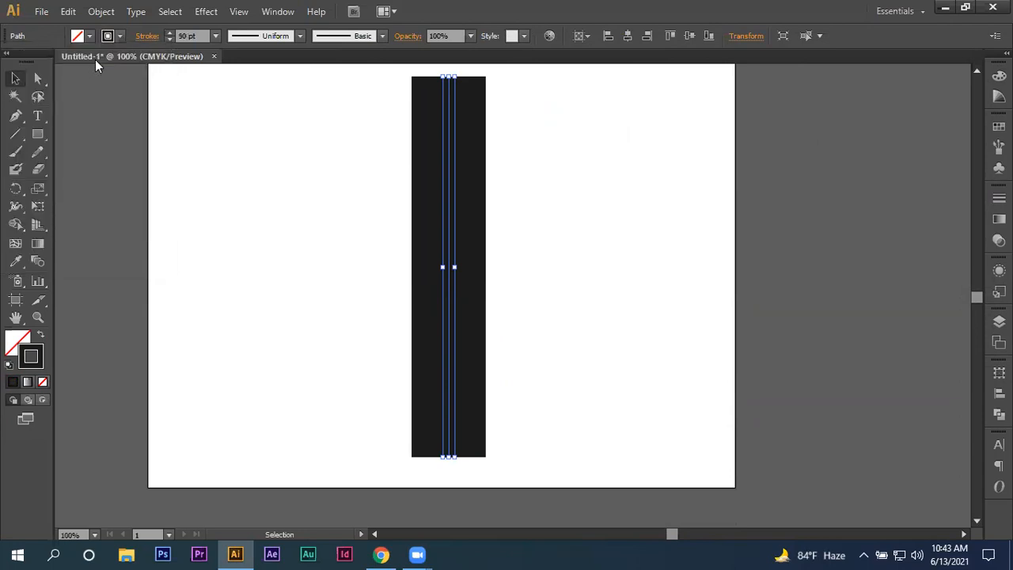
# Turn the 90 pt copy into a dashed line with a 6 pt dash and a 6 pt gap
pyautogui.click(146, 37)
pyautogui.click(10, 136)
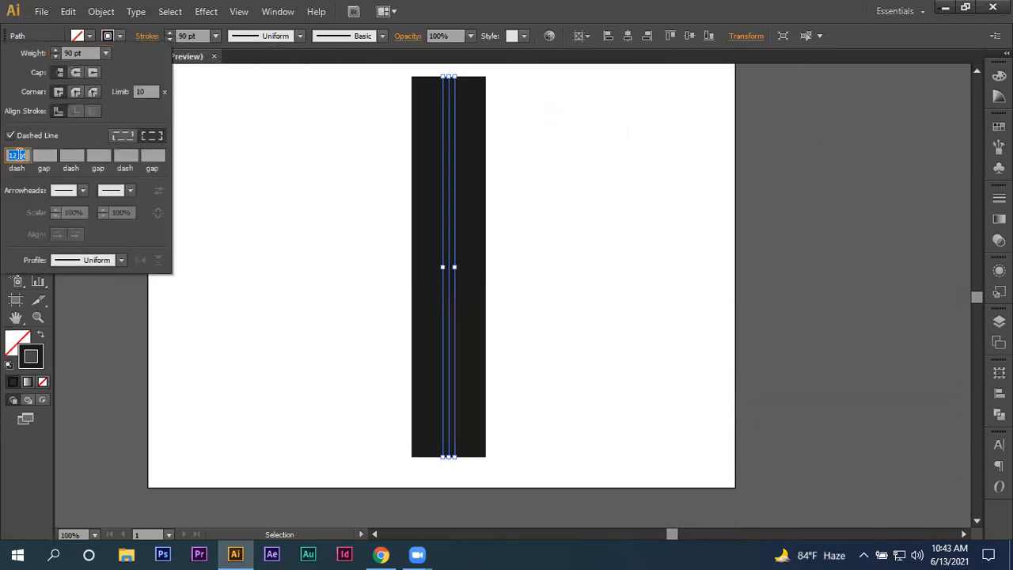
pyautogui.write('6')
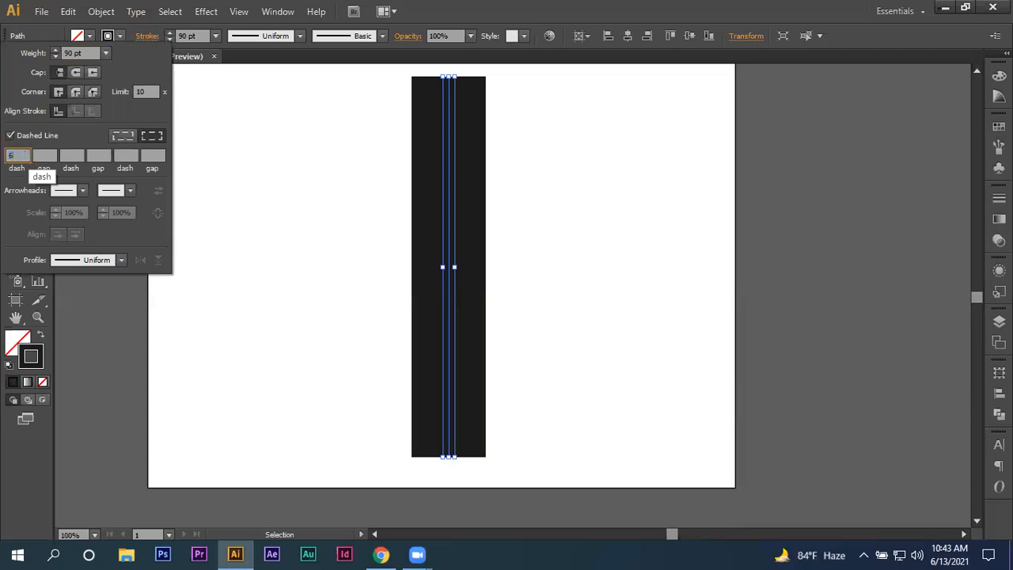
pyautogui.click(49, 156)
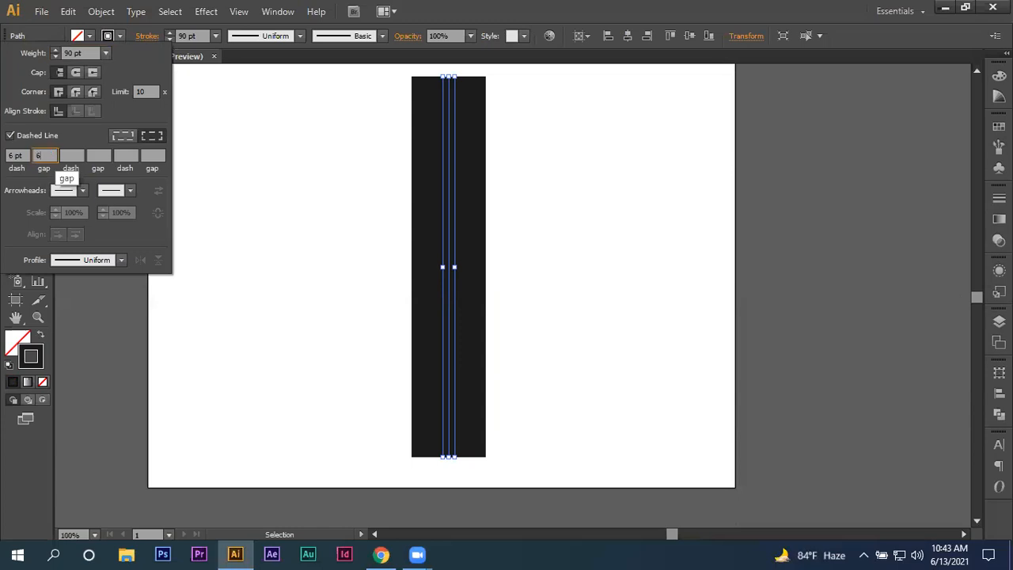
pyautogui.press('Return')
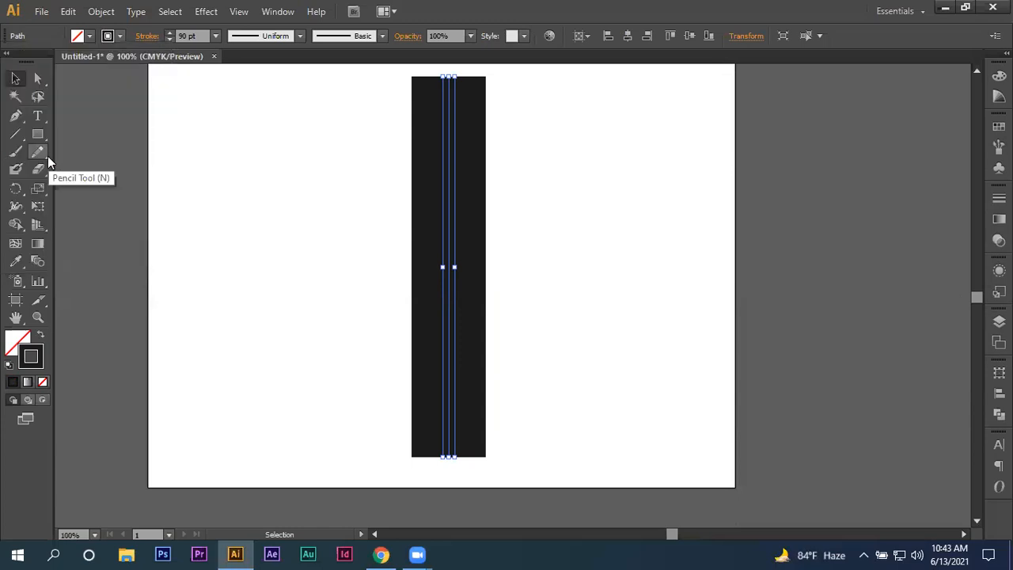
# Change the dashed line's stroke colour to near-white F9F9F9
pyautogui.doubleClick(29, 358)
pyautogui.moveTo(651, 161); pyautogui.dragTo(637, 154)
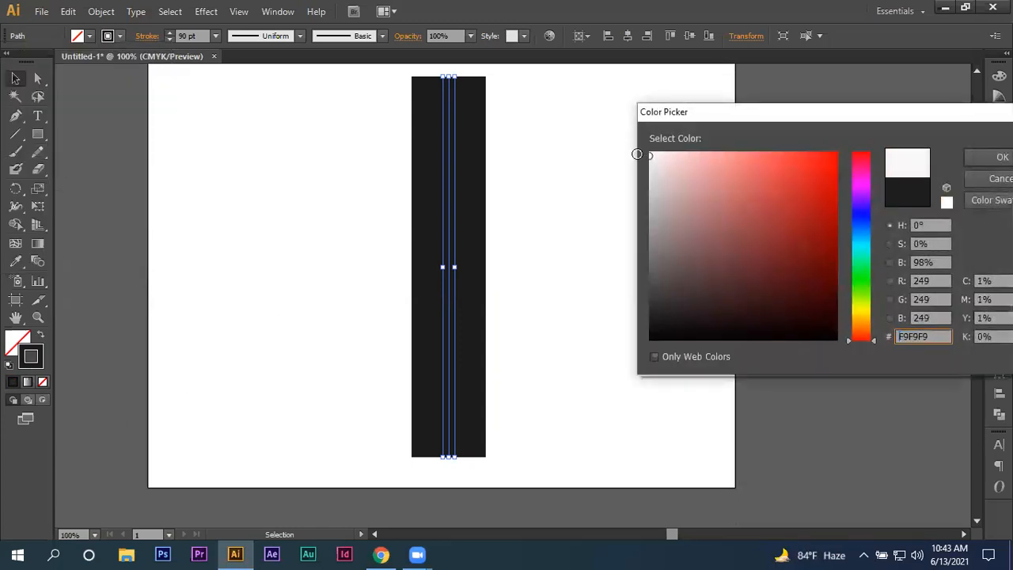
pyautogui.click(999, 157)
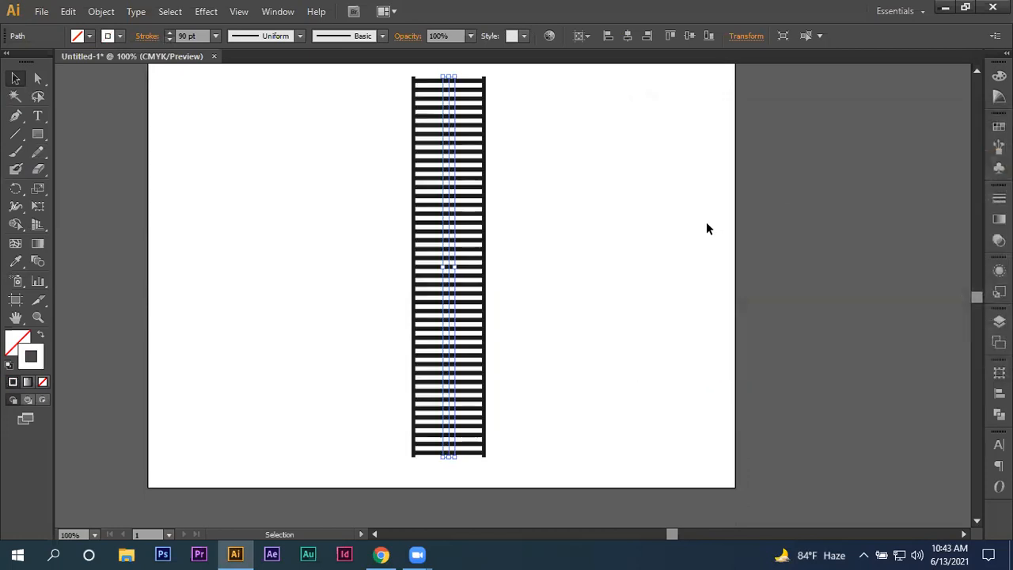
# Paste a copy of the dashed line in place in front and set the copy's stroke weight to 80 pt
pyautogui.press('a')
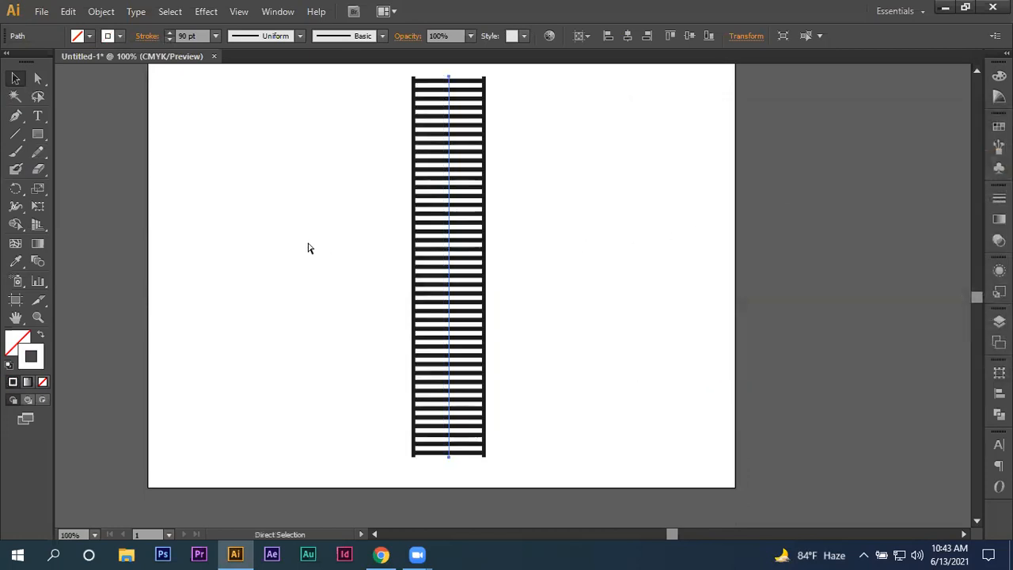
pyautogui.press('v')
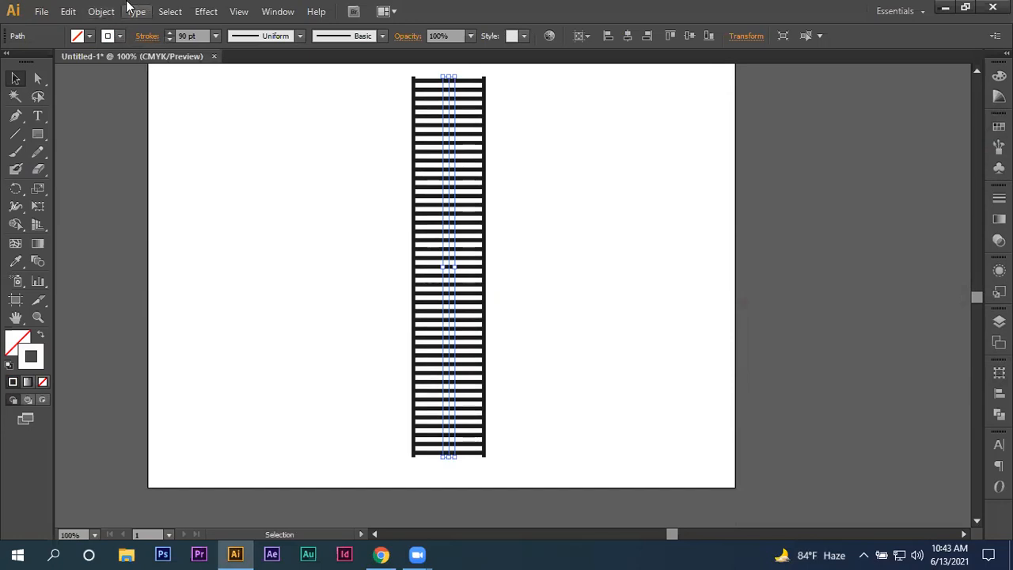
pyautogui.click(148, 37)
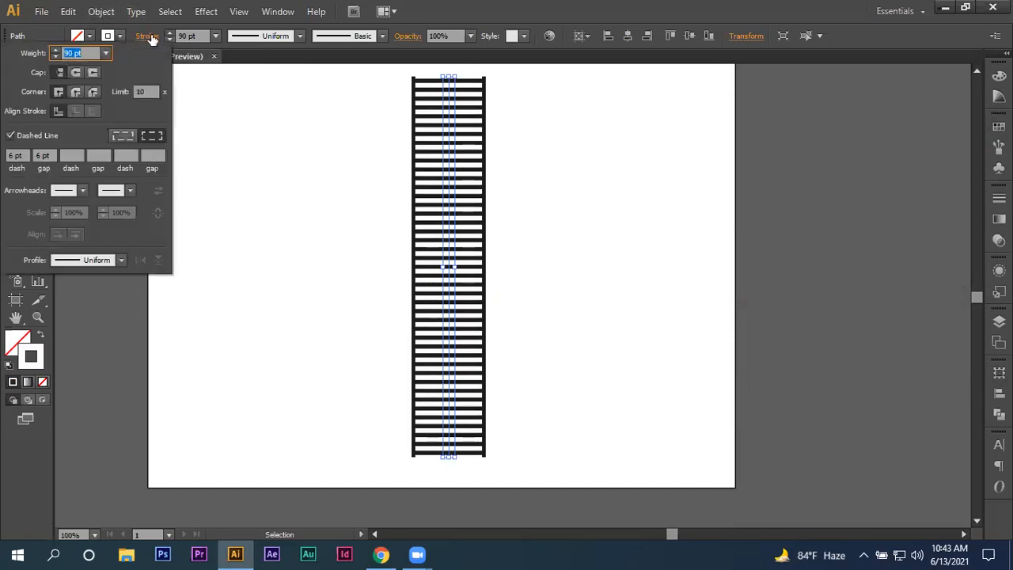
pyautogui.write('80')
pyautogui.press('Return')
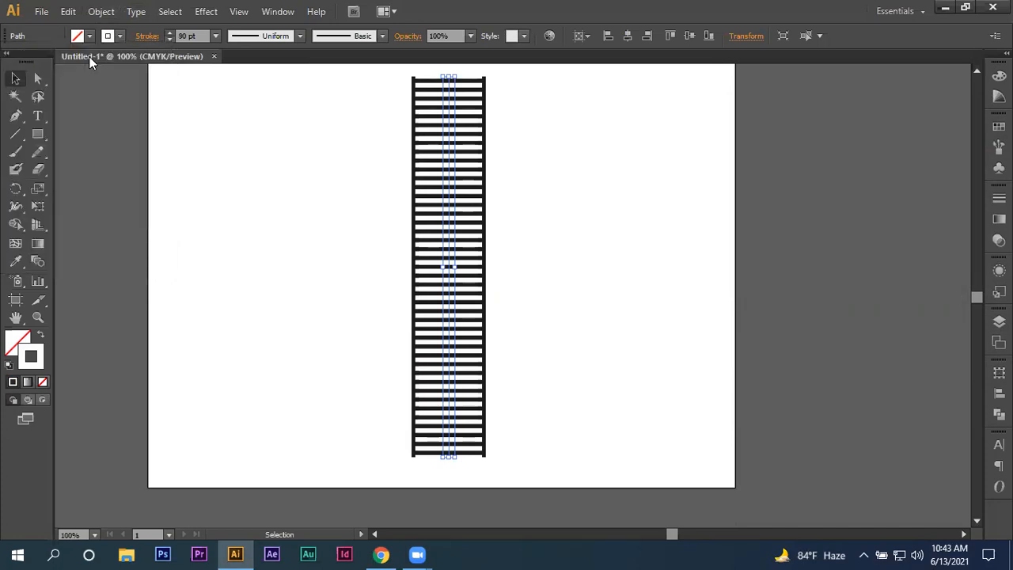
# Make the 80 pt copy a solid line without dashes and change its stroke colour to near-black 111111
pyautogui.click(153, 41)
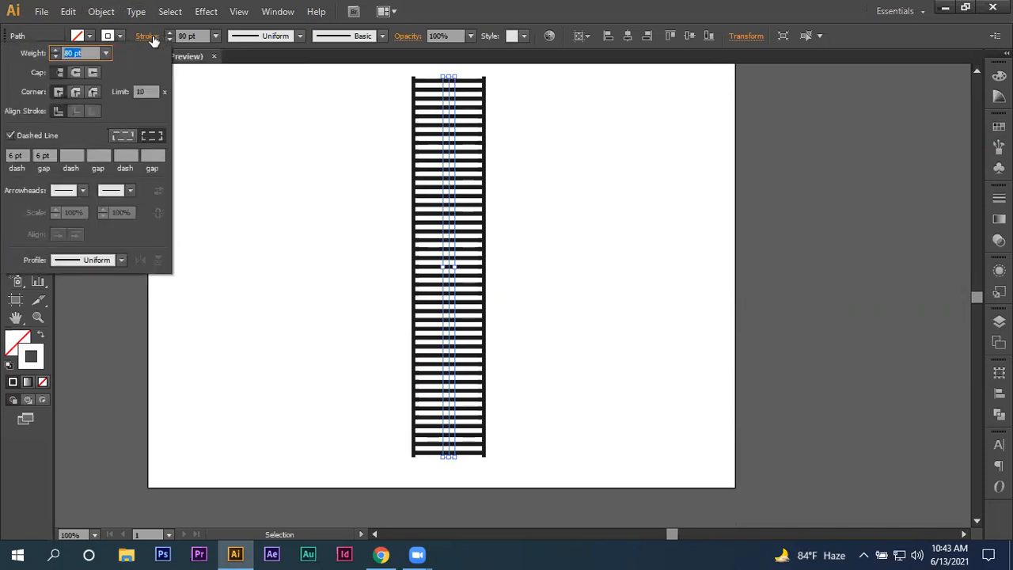
pyautogui.click(37, 136)
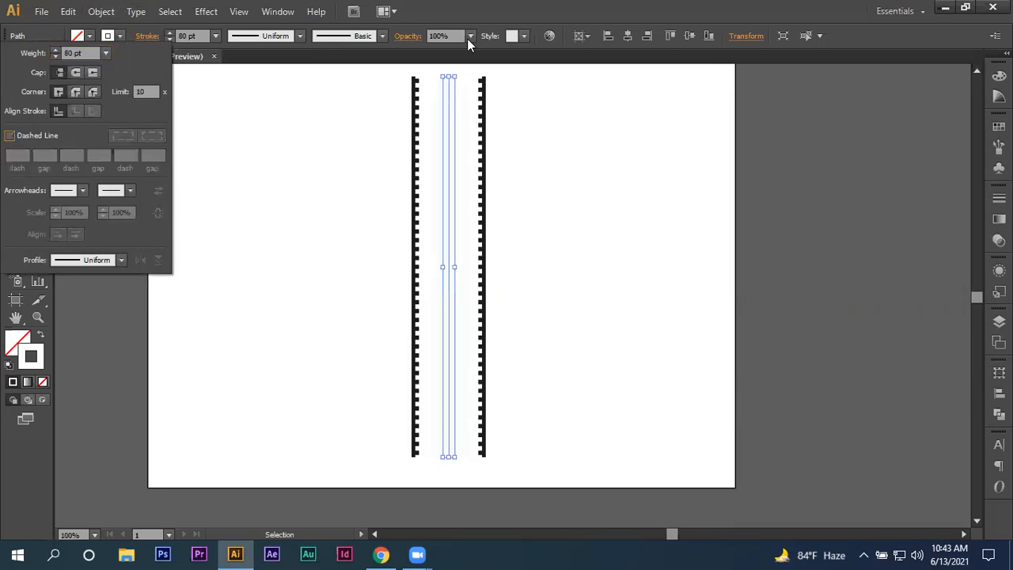
pyautogui.doubleClick(30, 347)
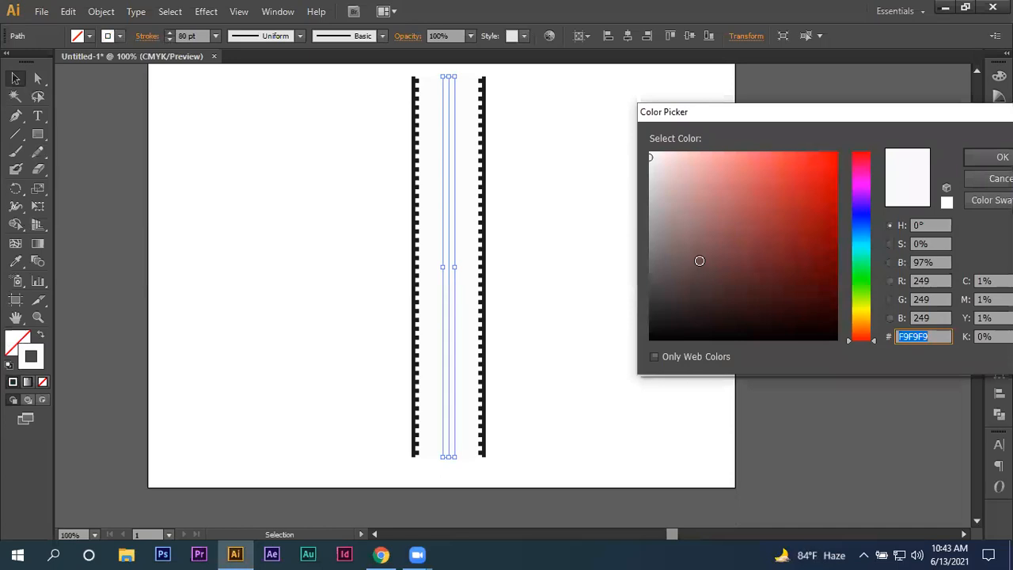
pyautogui.moveTo(700, 261); pyautogui.dragTo(641, 326)
pyautogui.click(1000, 157)
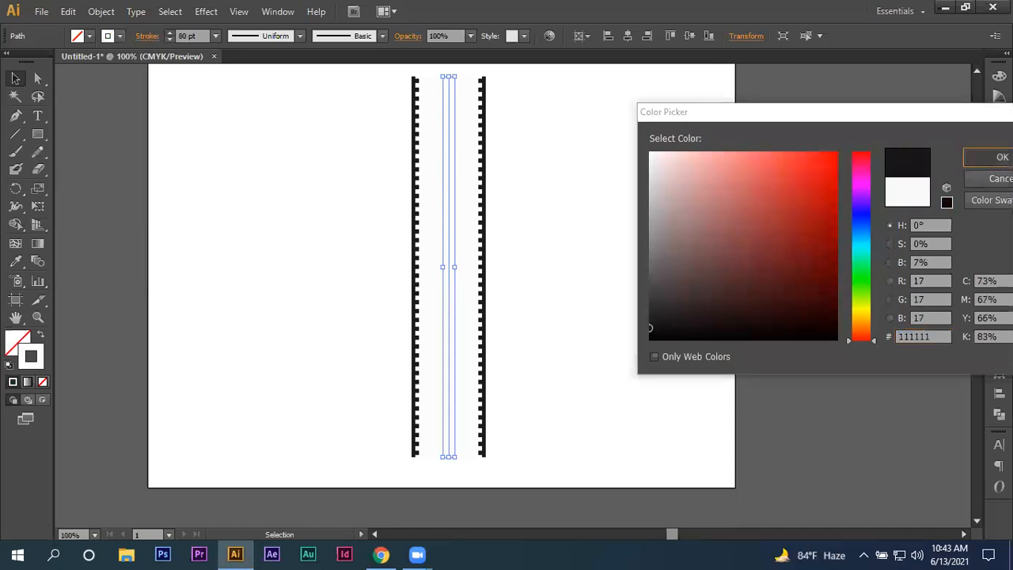
# Paste a copy of the 80 pt line in place in front and give it a white stroke with a weight of 70 pt
pyautogui.press('a')
pyautogui.press('v')
pyautogui.doubleClick(31, 356)
pyautogui.moveTo(656, 214); pyautogui.dragTo(630, 143)
pyautogui.click(1002, 156)
pyautogui.click(148, 35)
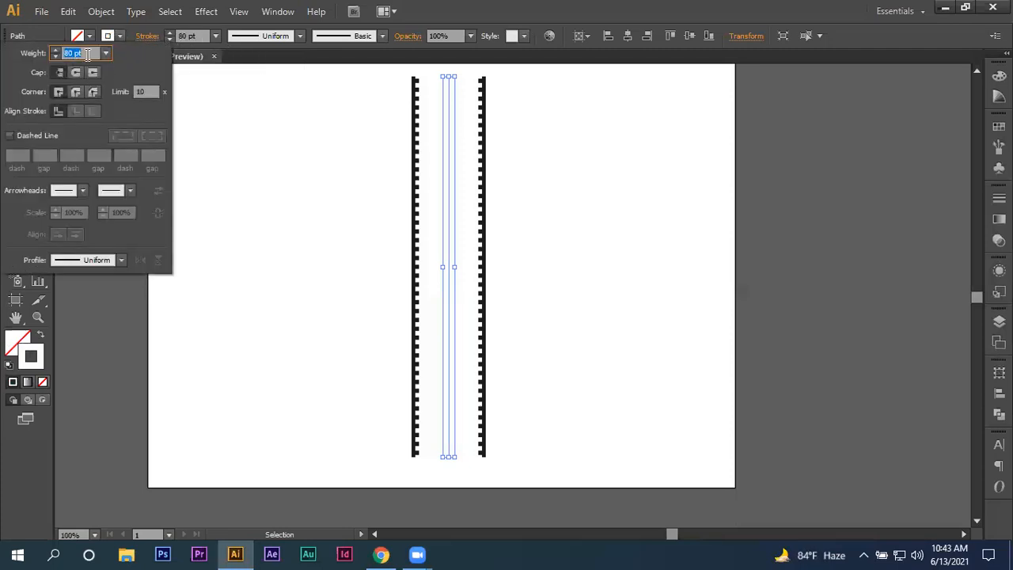
pyautogui.write('70')
pyautogui.press('Return')
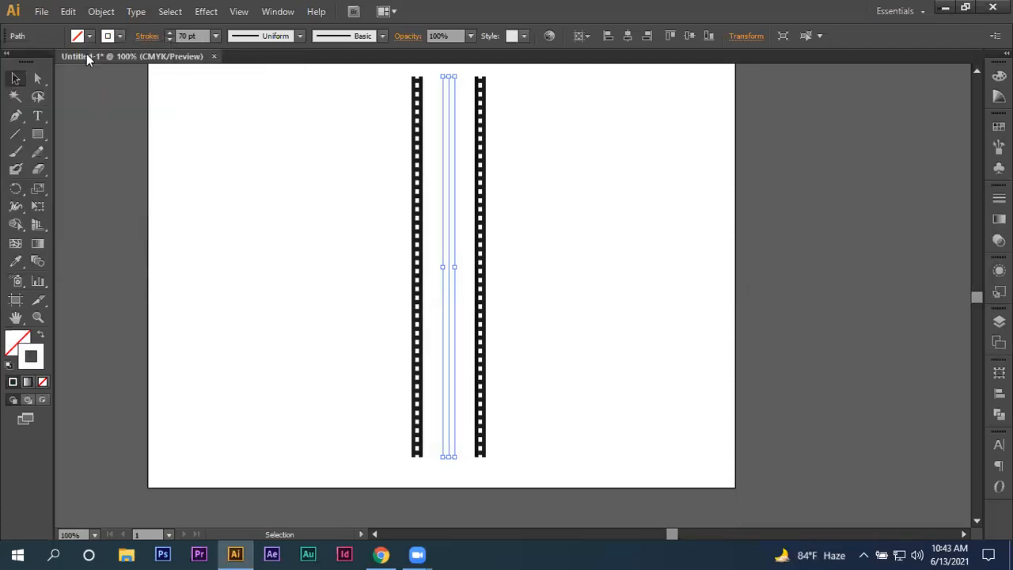
# Make the white 70 pt line dashed with a 70 pt dash length to form the film frames
pyautogui.click(120, 36)
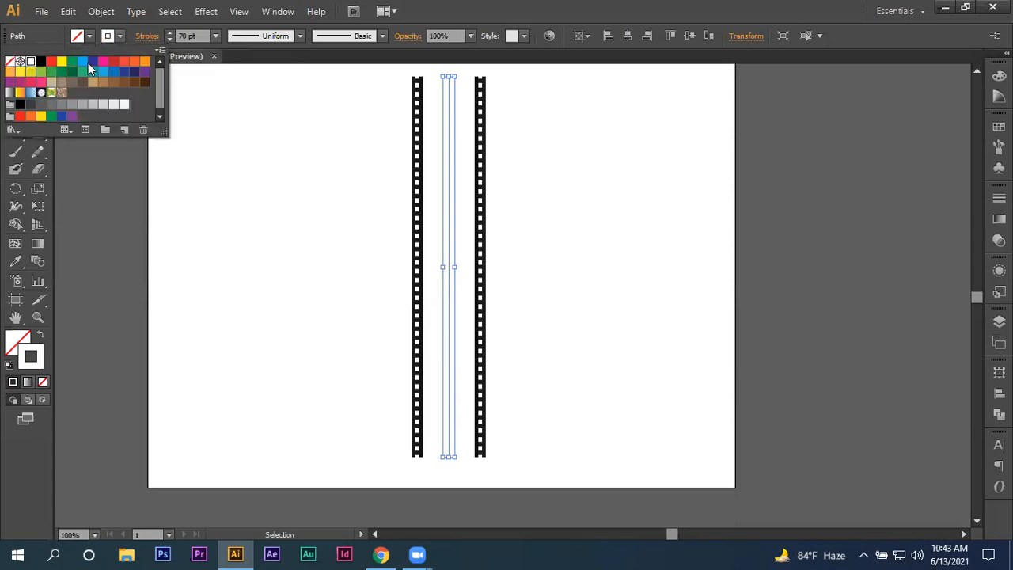
pyautogui.click(154, 36)
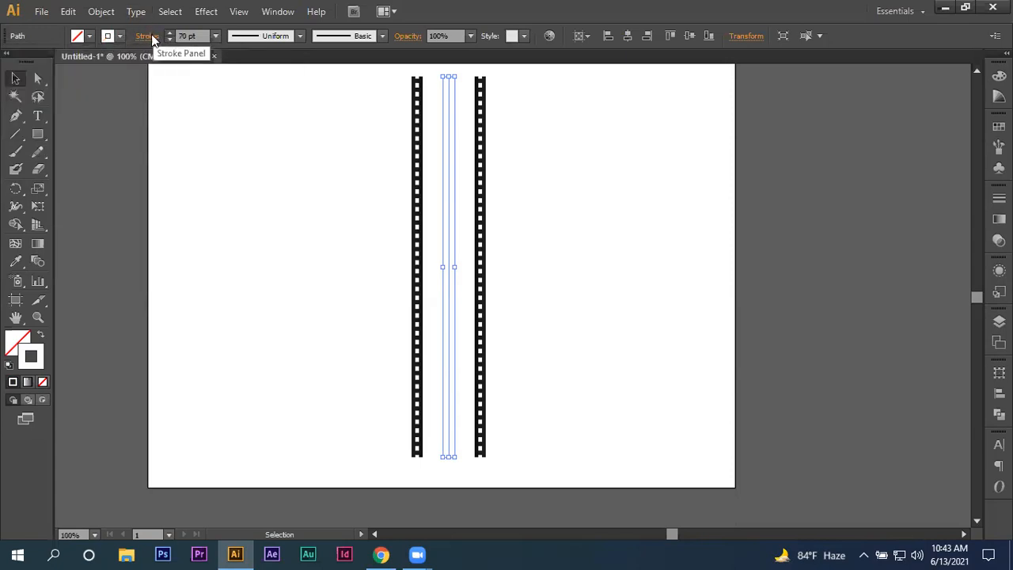
pyautogui.click(152, 35)
pyautogui.click(20, 138)
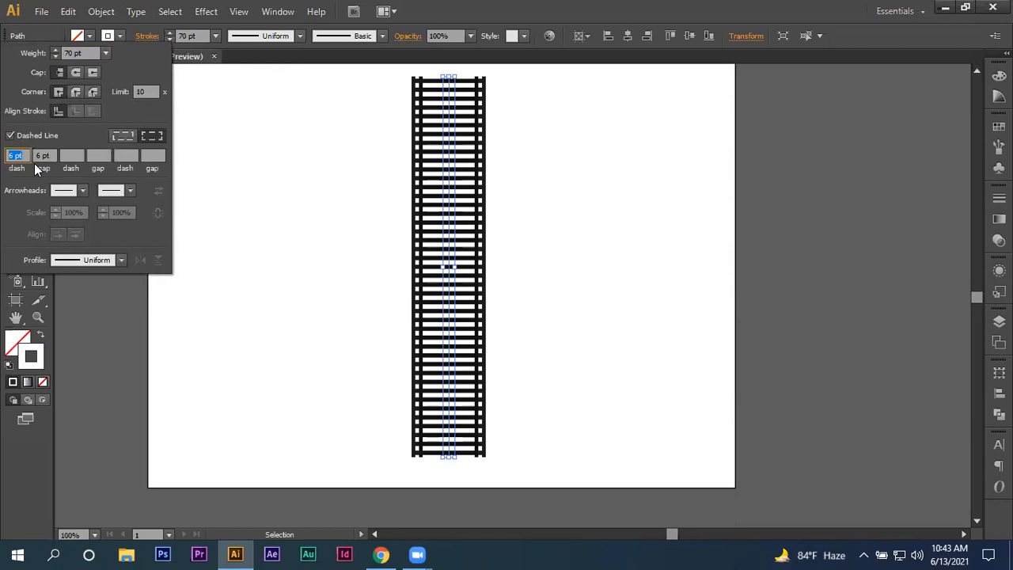
pyautogui.write('70')
pyautogui.press('Return')
# Group all the stacked film strip lines and rotate the group 90° to lie horizontally
pyautogui.moveTo(247, 151); pyautogui.dragTo(694, 332)
pyautogui.hotkey('ctrl', 'g')
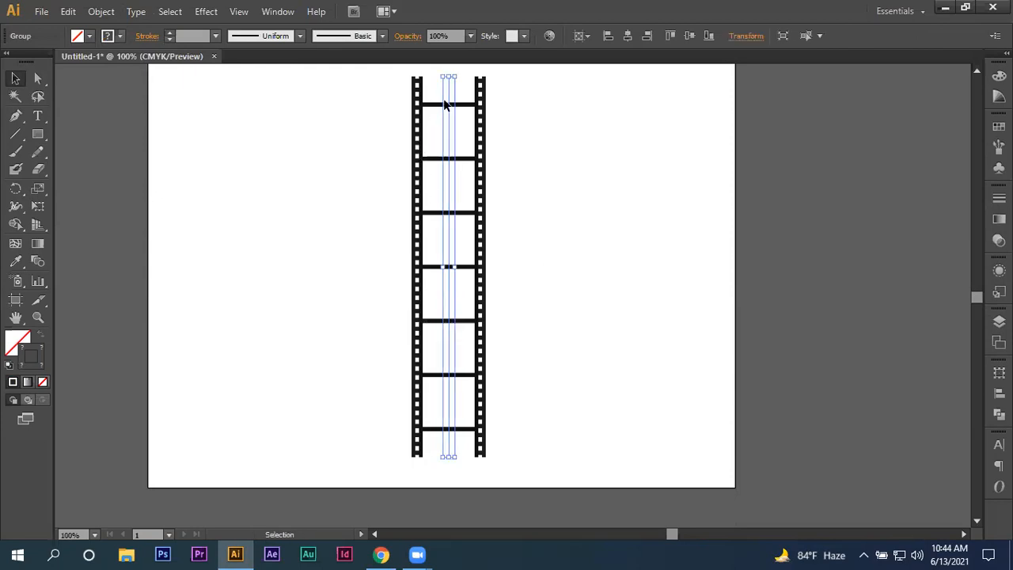
pyautogui.moveTo(445, 73); pyautogui.dragTo(197, 259)
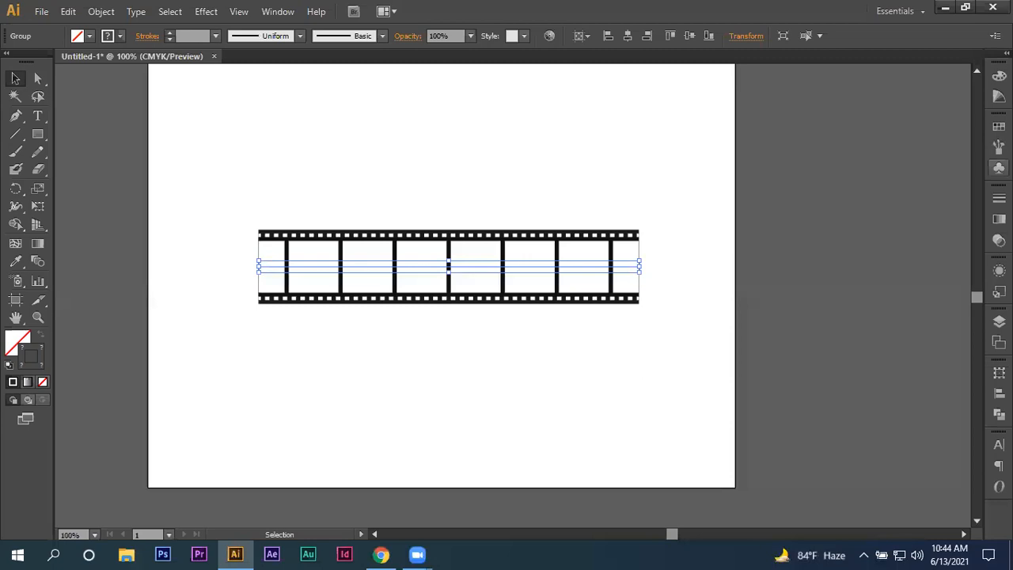
# Save the film strip group as a Movie Clip symbol named New Symbol and delete the artwork from the artboard
pyautogui.click(999, 146)
pyautogui.click(909, 117)
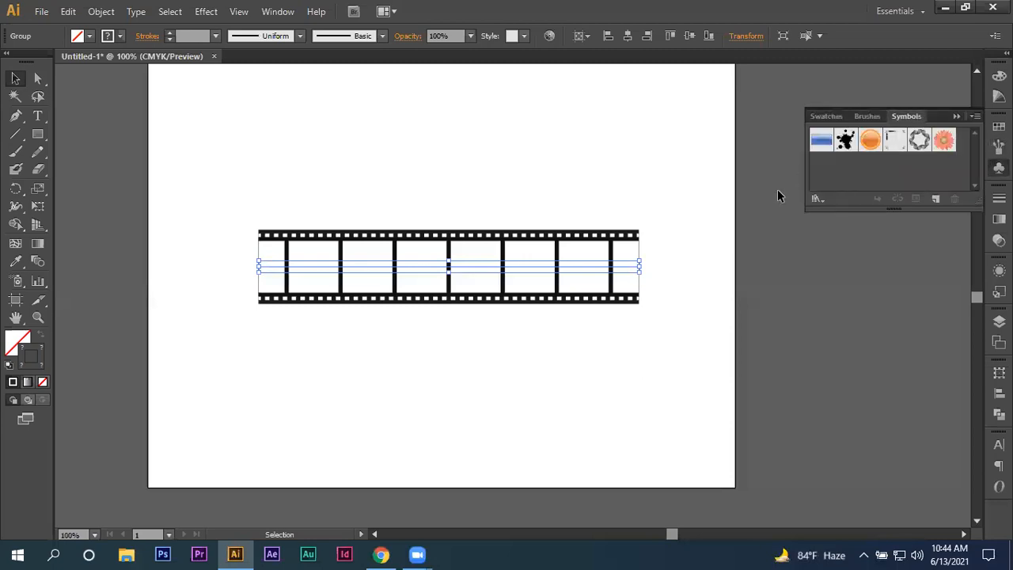
pyautogui.moveTo(513, 262); pyautogui.dragTo(859, 195)
pyautogui.click(512, 267)
pyautogui.moveTo(449, 271); pyautogui.dragTo(854, 162)
pyautogui.click(487, 348)
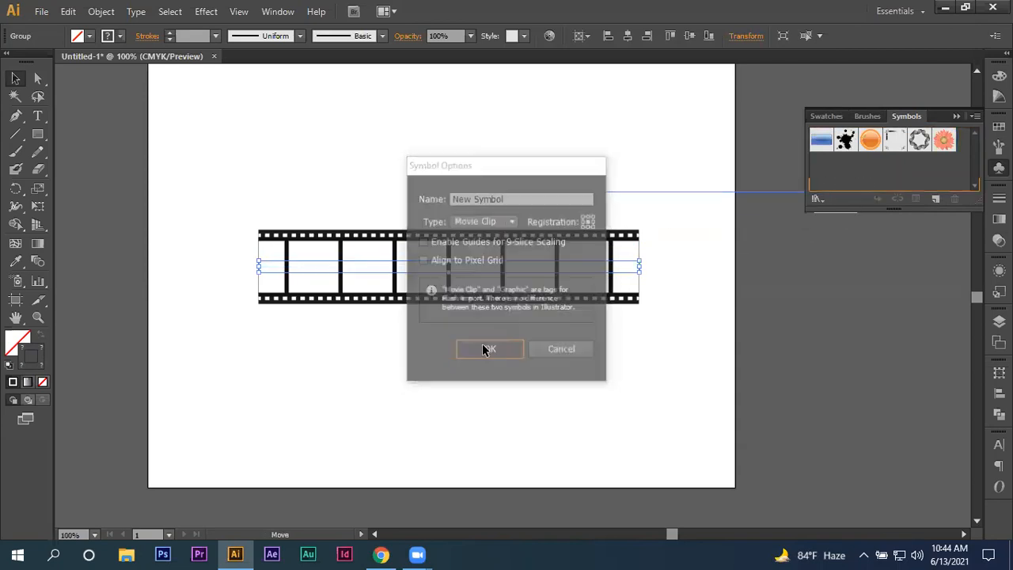
pyautogui.moveTo(343, 369); pyautogui.dragTo(656, 154)
pyautogui.press('Delete')
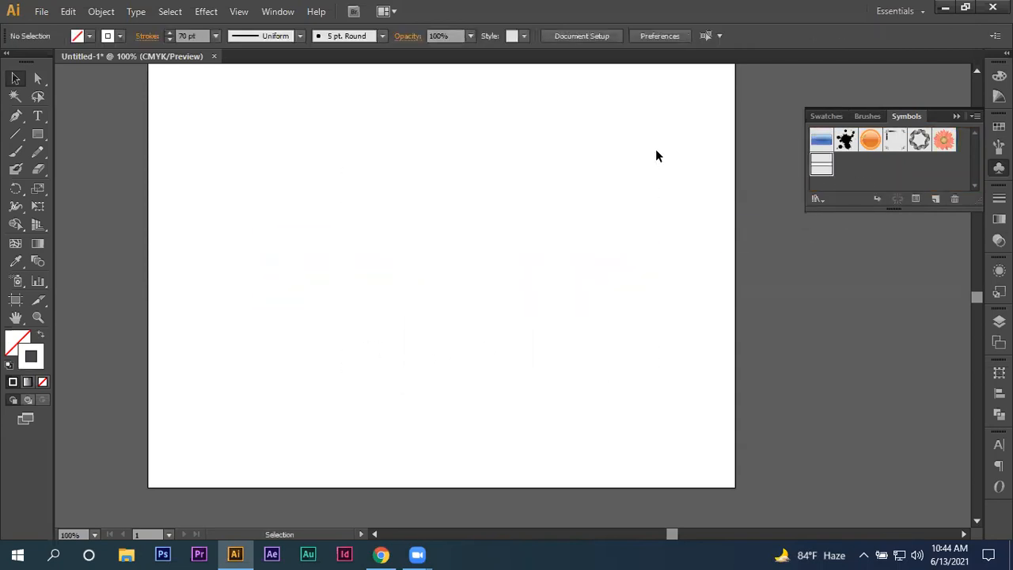
# Set the stroke colour to dark grey 353535 for drawing with the Pen tool
pyautogui.click(15, 115)
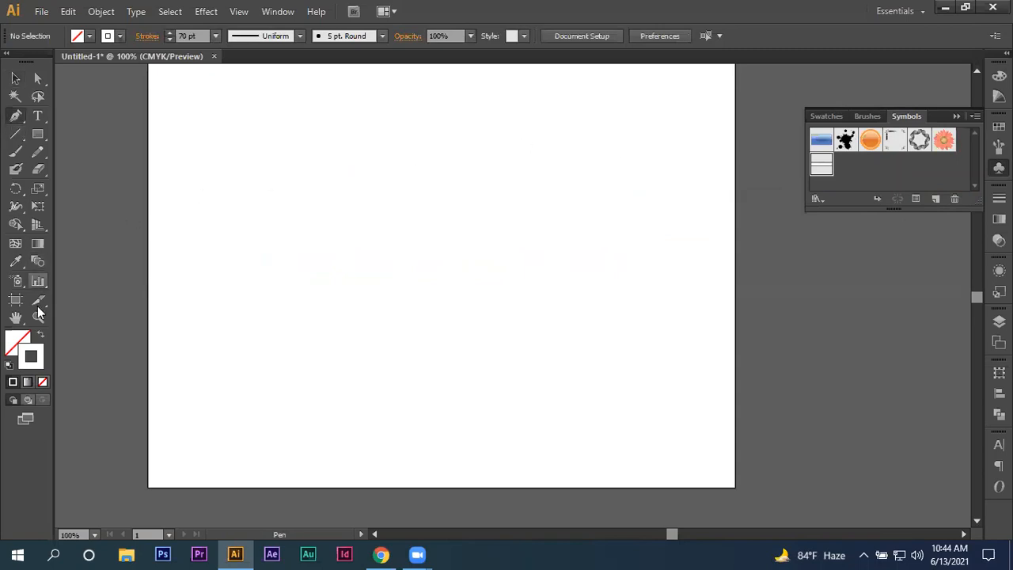
pyautogui.doubleClick(32, 356)
pyautogui.click(715, 249)
pyautogui.click(650, 300)
pyautogui.click(1003, 156)
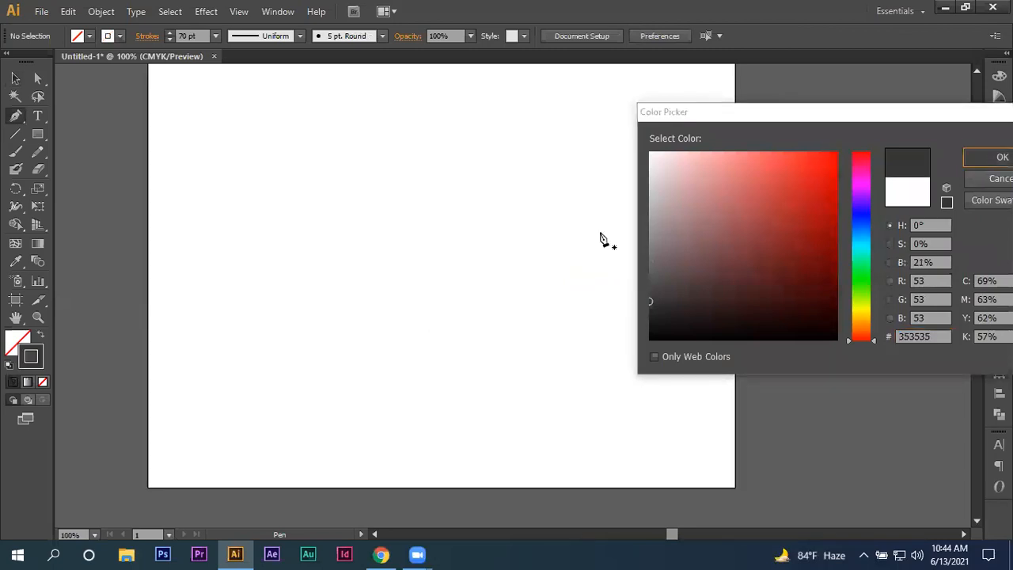
# Draw a three-point S-shaped wave path across the middle of the artboard
pyautogui.click(215, 297)
pyautogui.moveTo(407, 302)
pyautogui.mouseDown()
pyautogui.moveTo(533, 380)
pyautogui.moveTo(522, 353)
pyautogui.mouseUp()
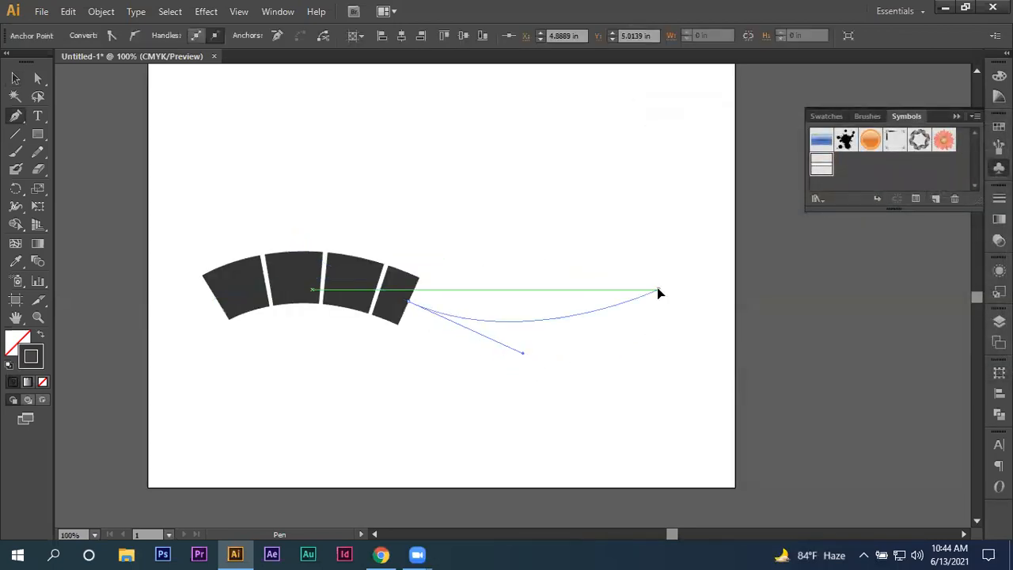
pyautogui.click(657, 289)
pyautogui.click(16, 78)
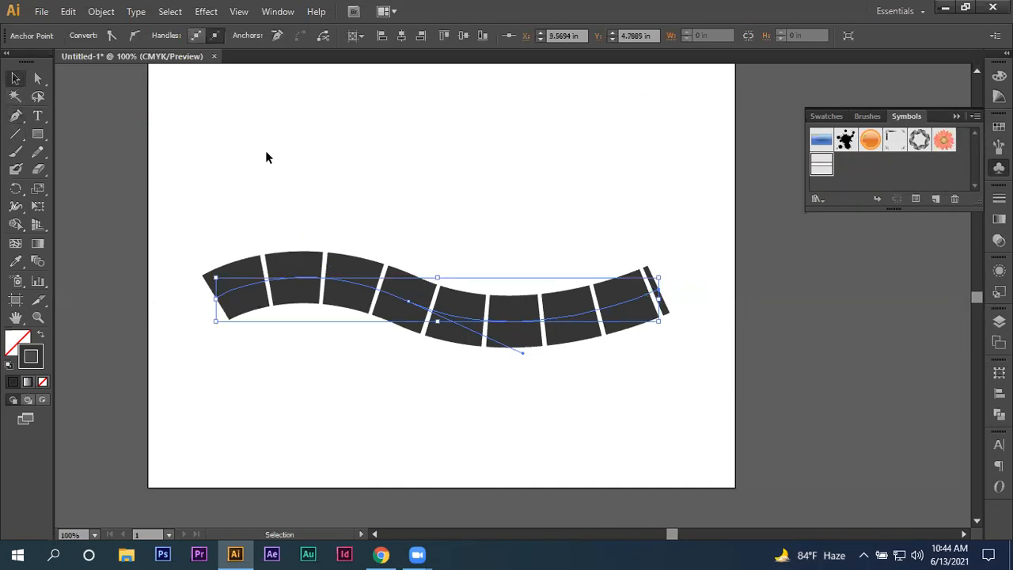
# Set the wave path's stroke weight to 1 pt
pyautogui.click(600, 444)
pyautogui.click(483, 339)
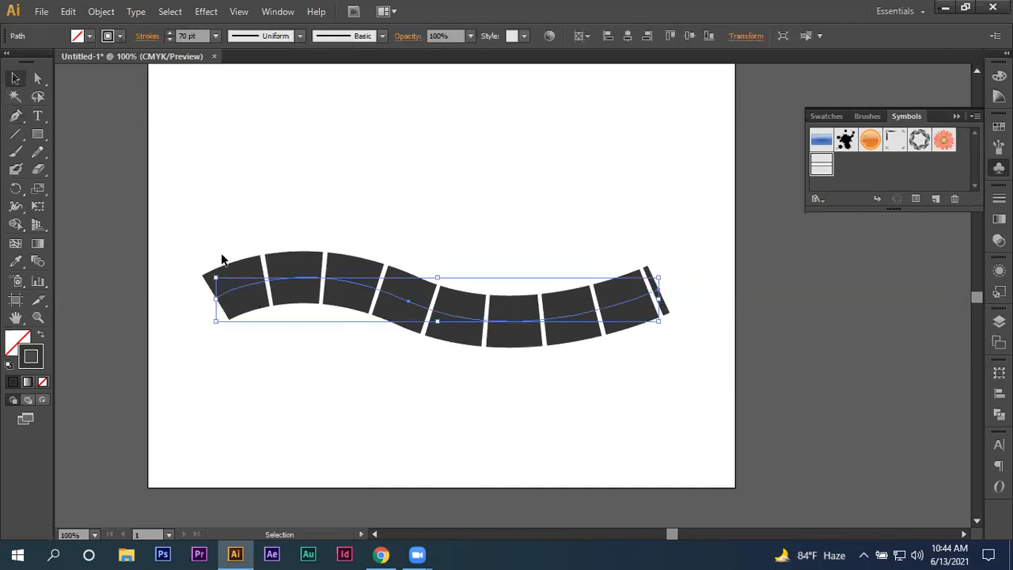
pyautogui.click(186, 36)
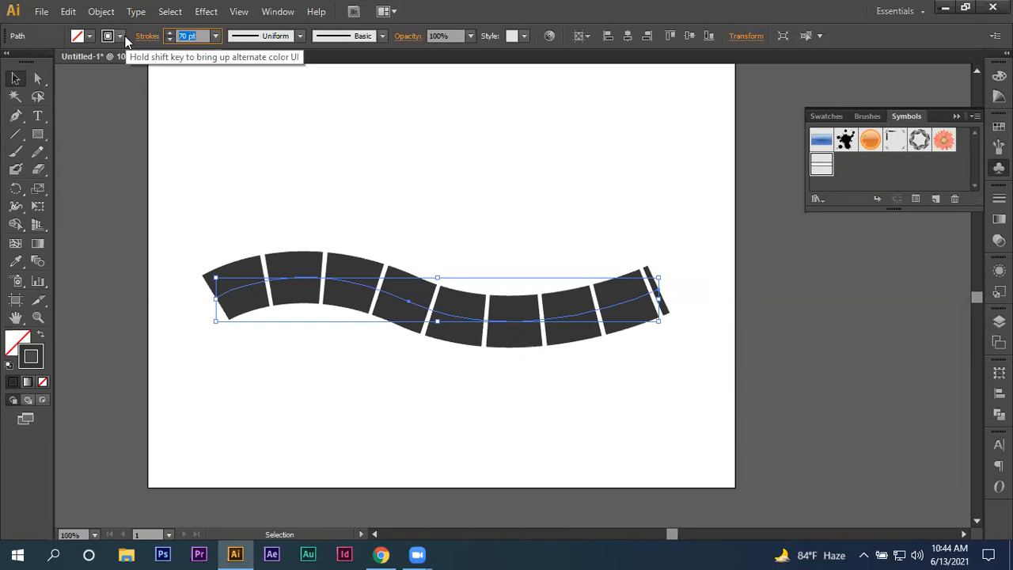
pyautogui.write('1')
pyautogui.press('Return')
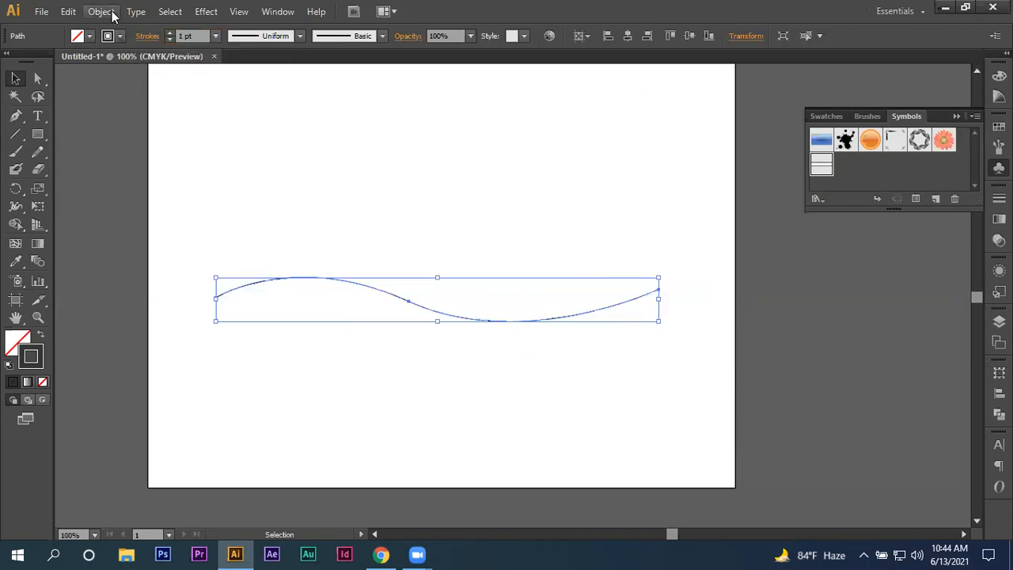
pyautogui.click(218, 12)
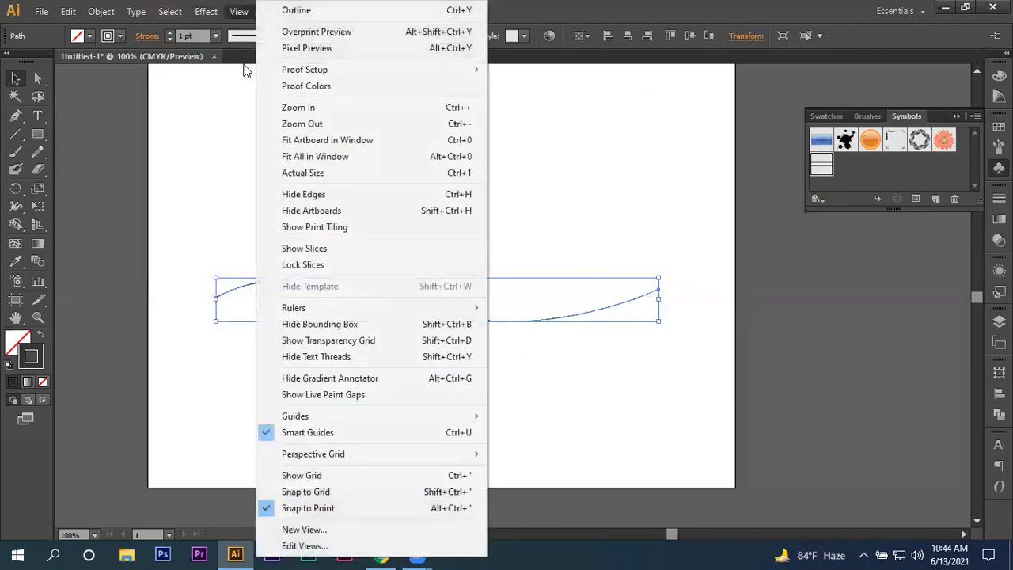
pyautogui.moveTo(290, 99)
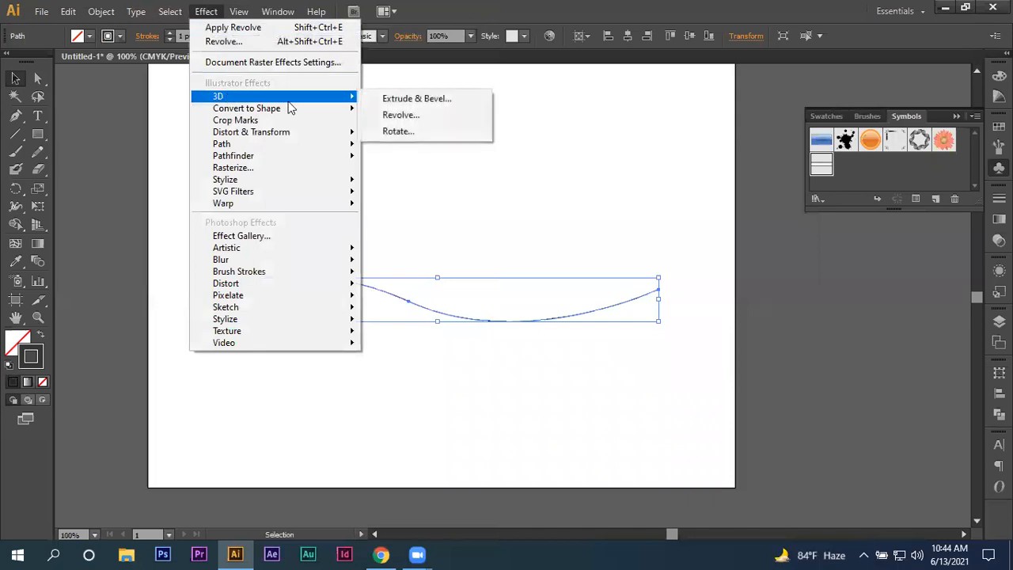
pyautogui.click(389, 97)
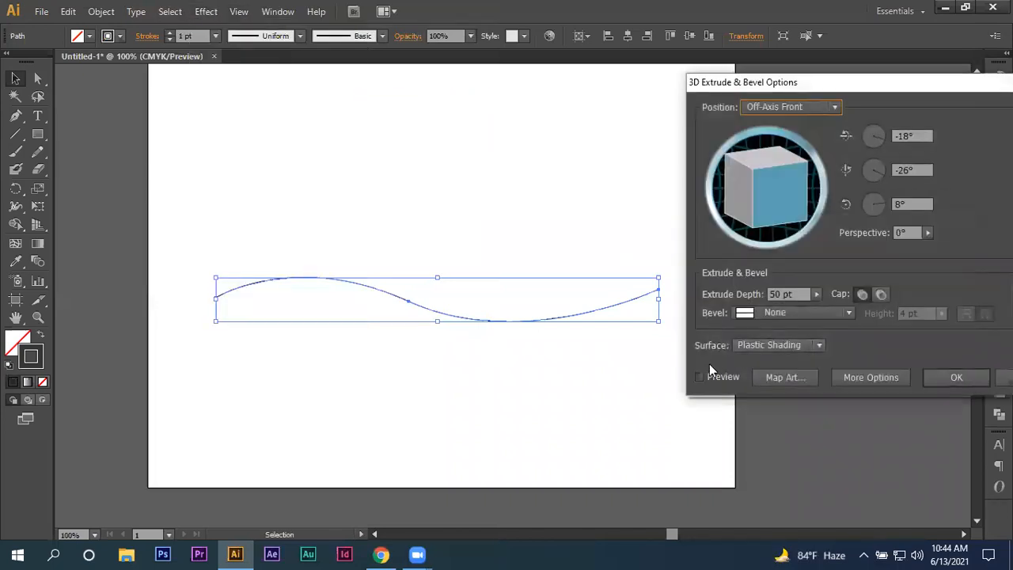
pyautogui.click(706, 378)
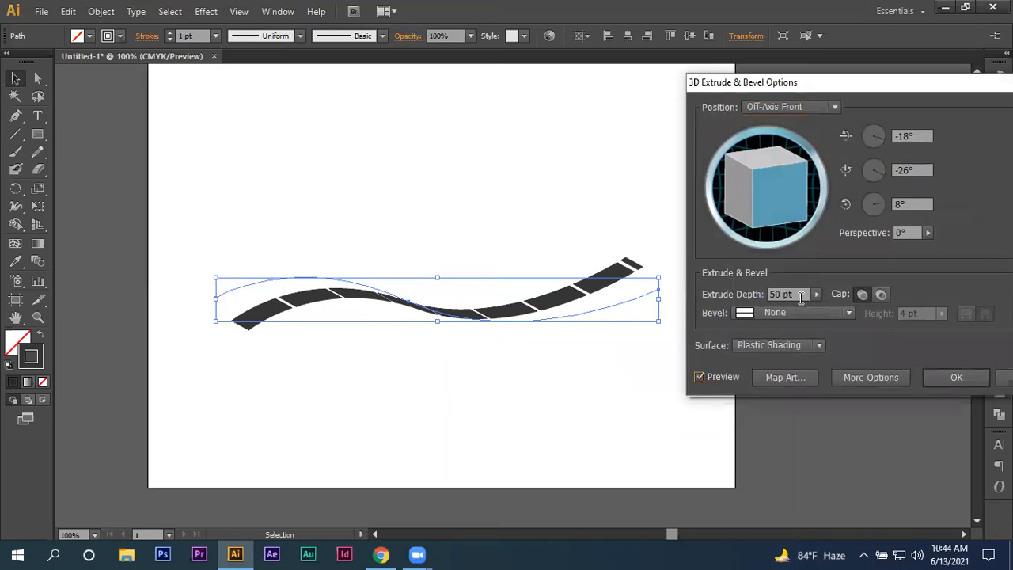
pyautogui.click(1004, 377)
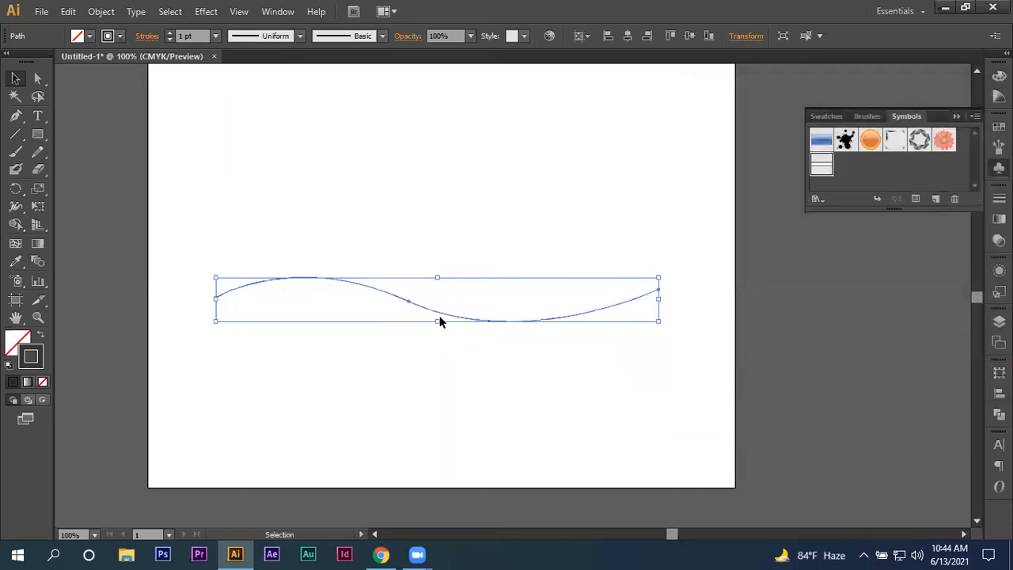
# Turn off the dashed line option on the wave path's stroke
pyautogui.click(138, 36)
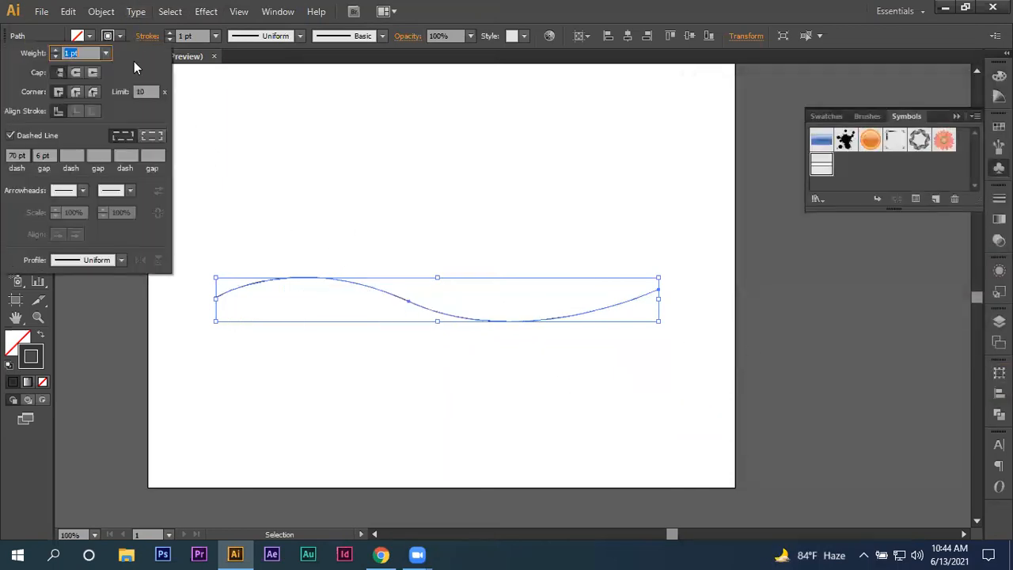
pyautogui.click(266, 196)
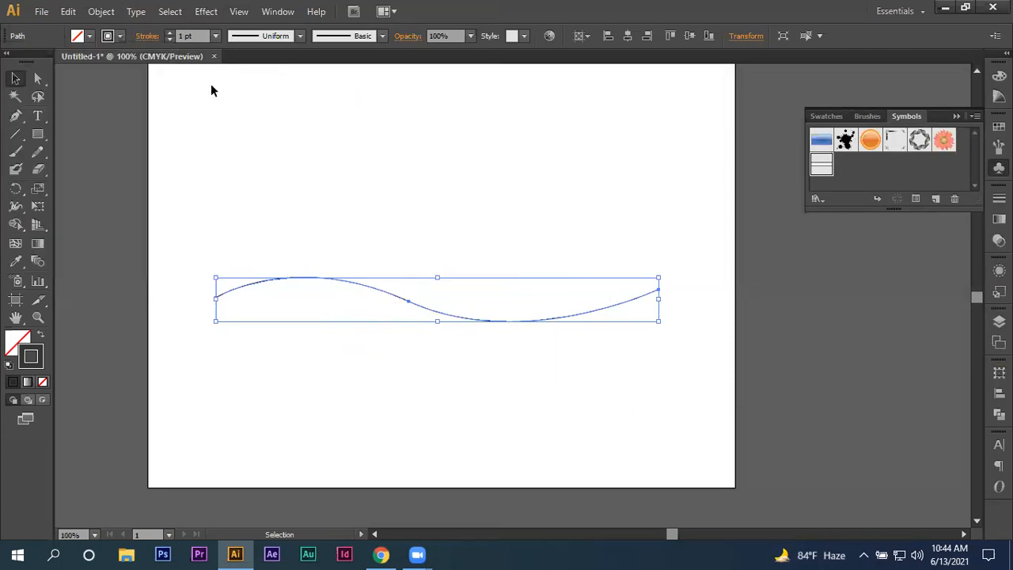
# Set up a previewed 3D Extrude & Bevel on the wave path with 162 pt depth and rotation angles 30°, -5° and 5°
pyautogui.click(170, 11)
pyautogui.moveTo(207, 13)
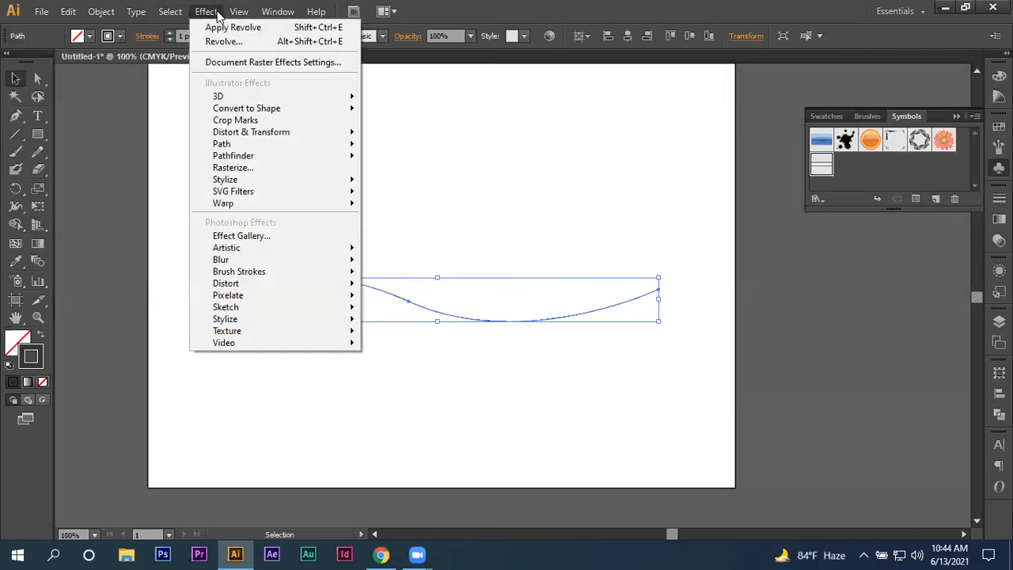
pyautogui.moveTo(299, 99)
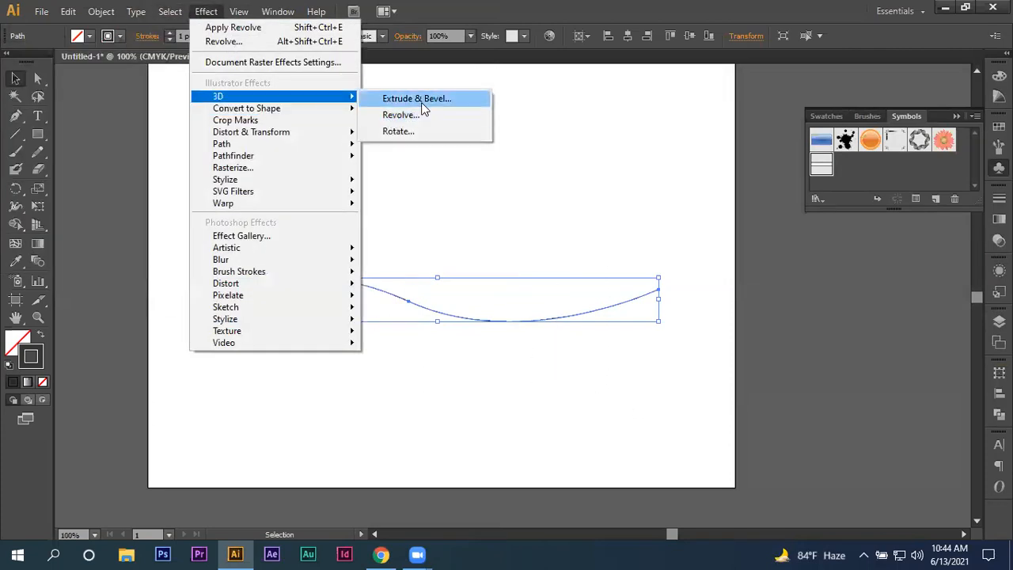
pyautogui.click(420, 99)
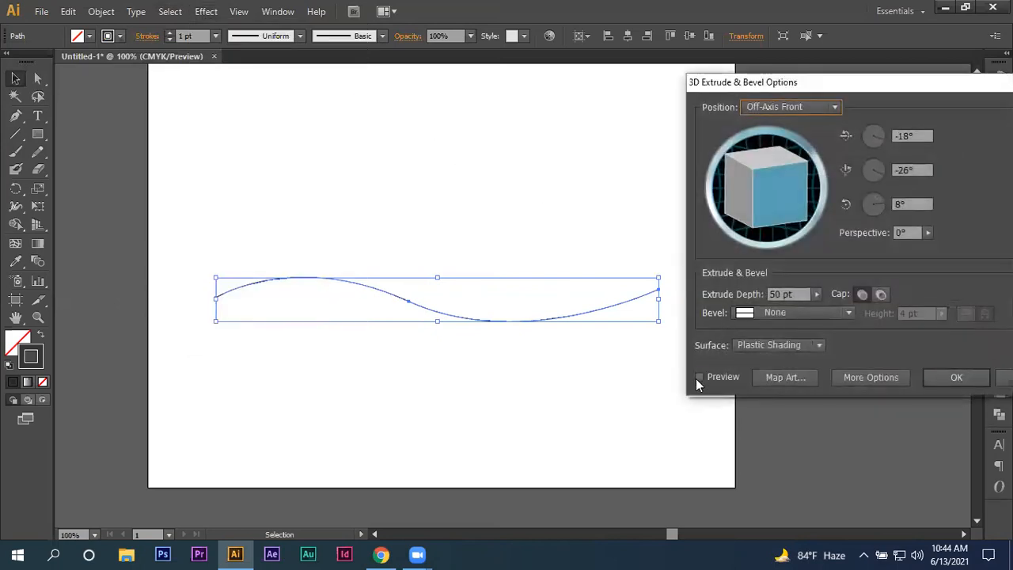
pyautogui.click(700, 377)
pyautogui.click(817, 295)
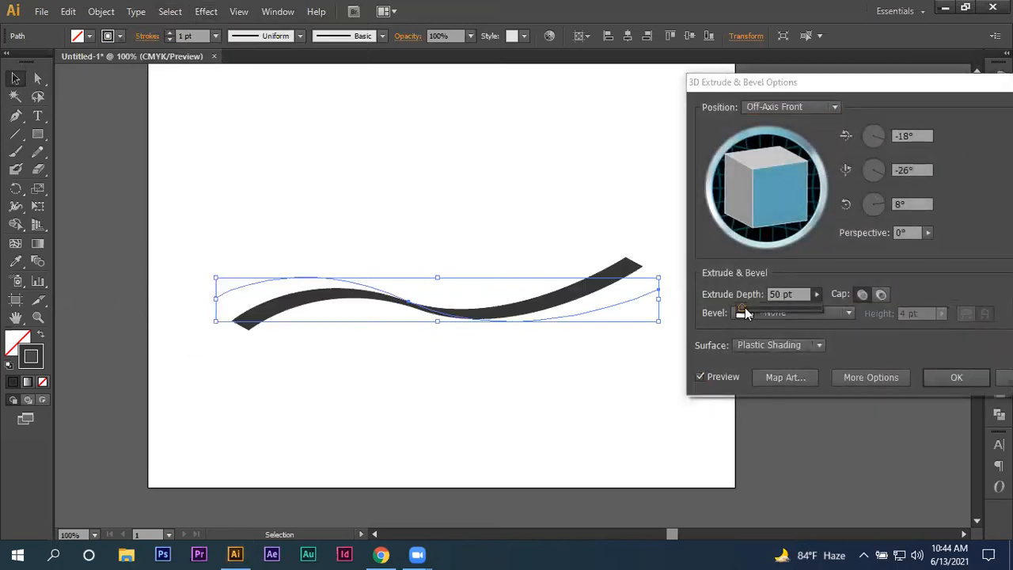
pyautogui.moveTo(745, 310); pyautogui.dragTo(750, 314)
pyautogui.moveTo(780, 192); pyautogui.dragTo(760, 159)
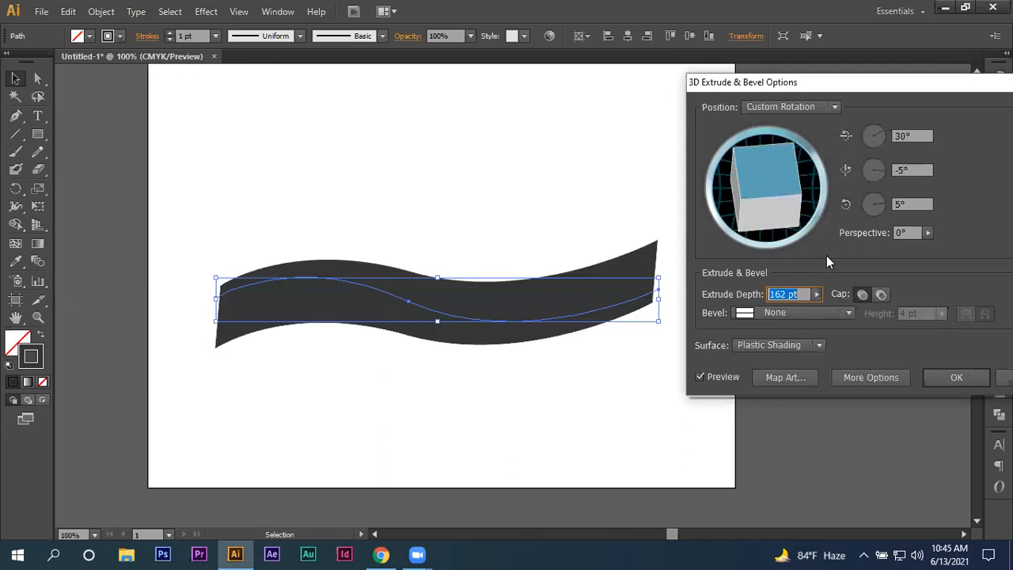
pyautogui.click(847, 312)
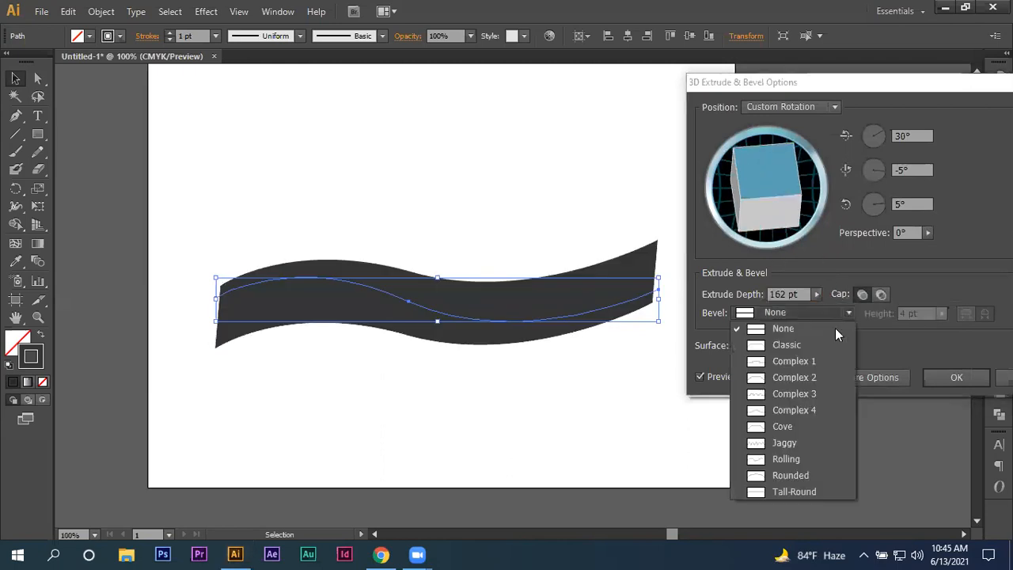
pyautogui.click(858, 366)
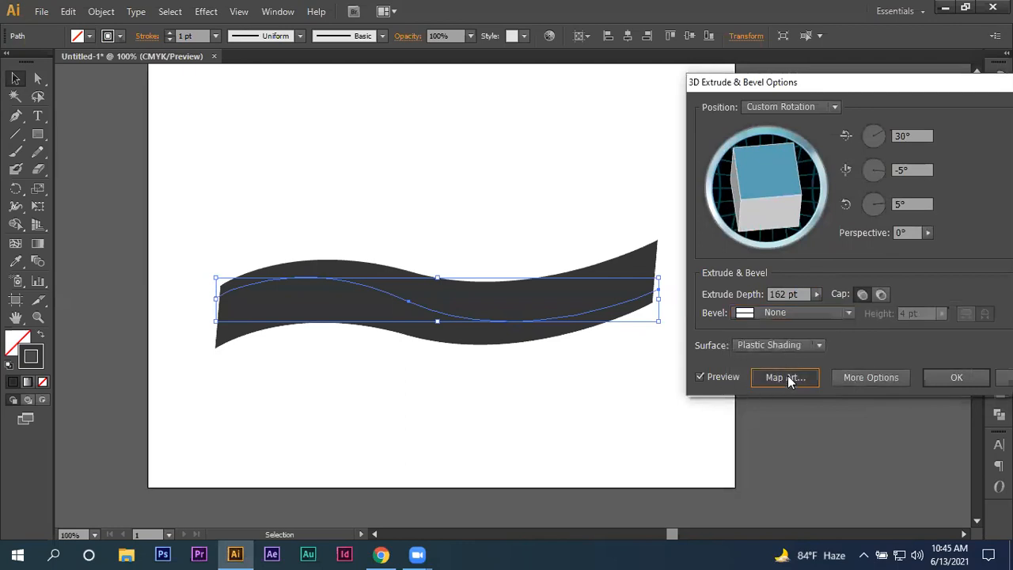
# Map the film strip artwork, New Symbol, onto surface 4 of 5 of the extruded wave
pyautogui.click(786, 377)
pyautogui.click(817, 114)
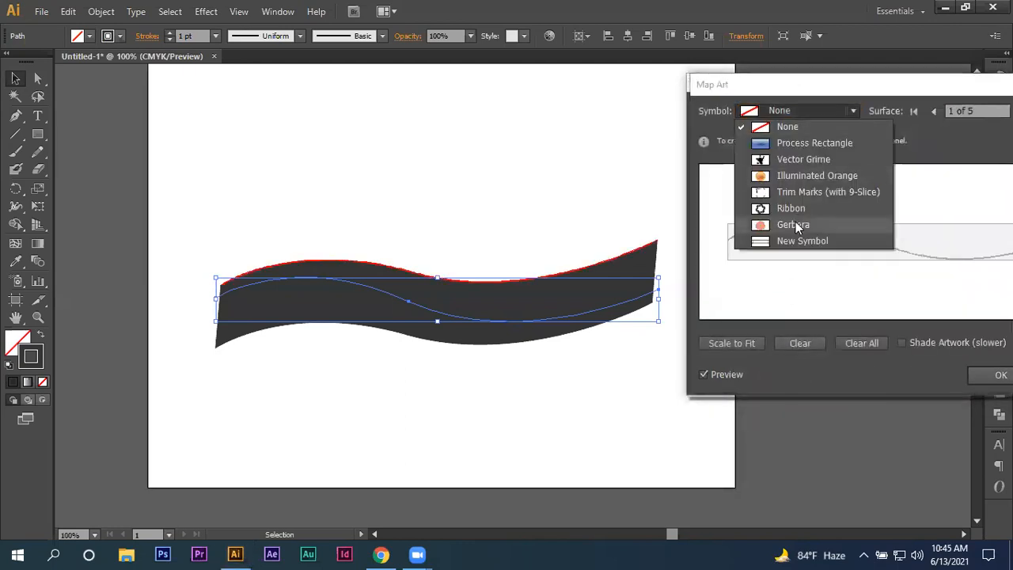
pyautogui.click(856, 124)
pyautogui.click(929, 111)
pyautogui.click(930, 110)
pyautogui.click(929, 111)
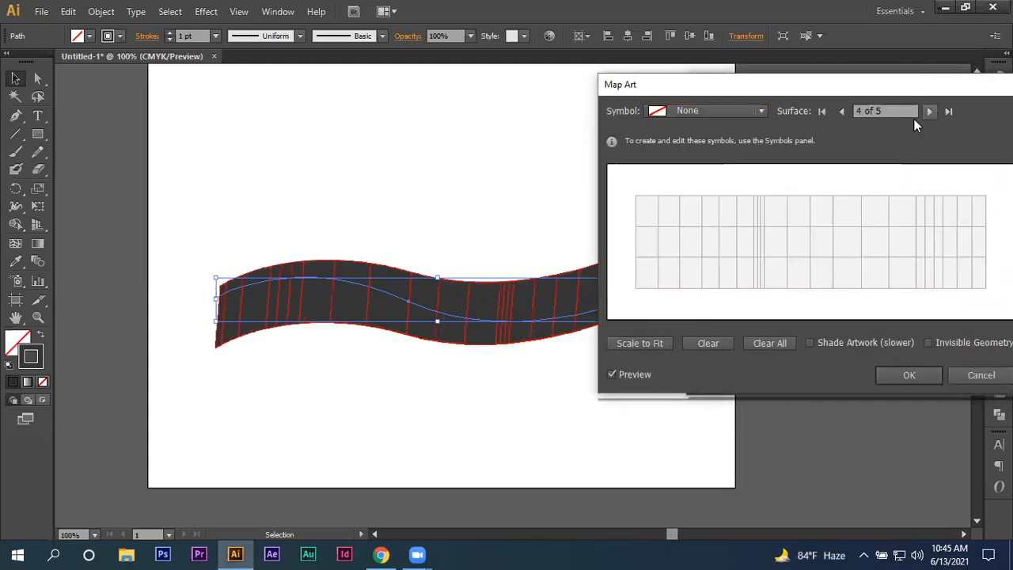
pyautogui.click(841, 111)
pyautogui.click(842, 111)
pyautogui.click(930, 111)
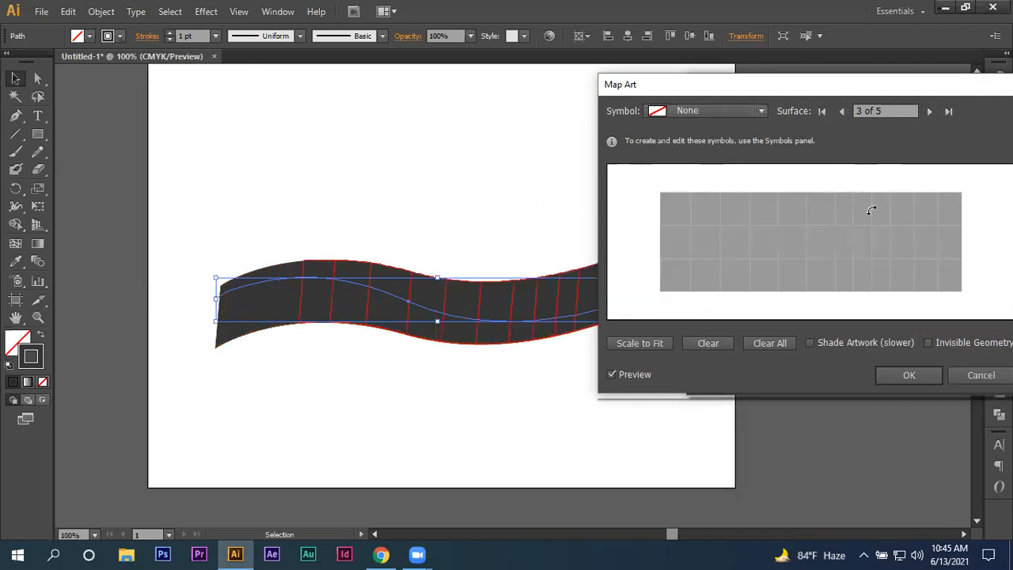
pyautogui.click(929, 116)
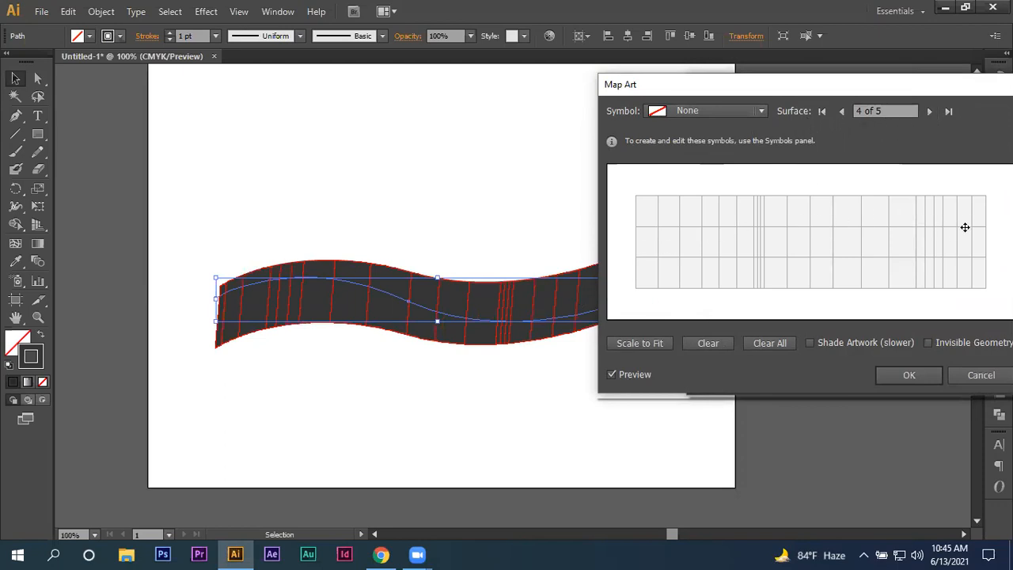
pyautogui.click(731, 109)
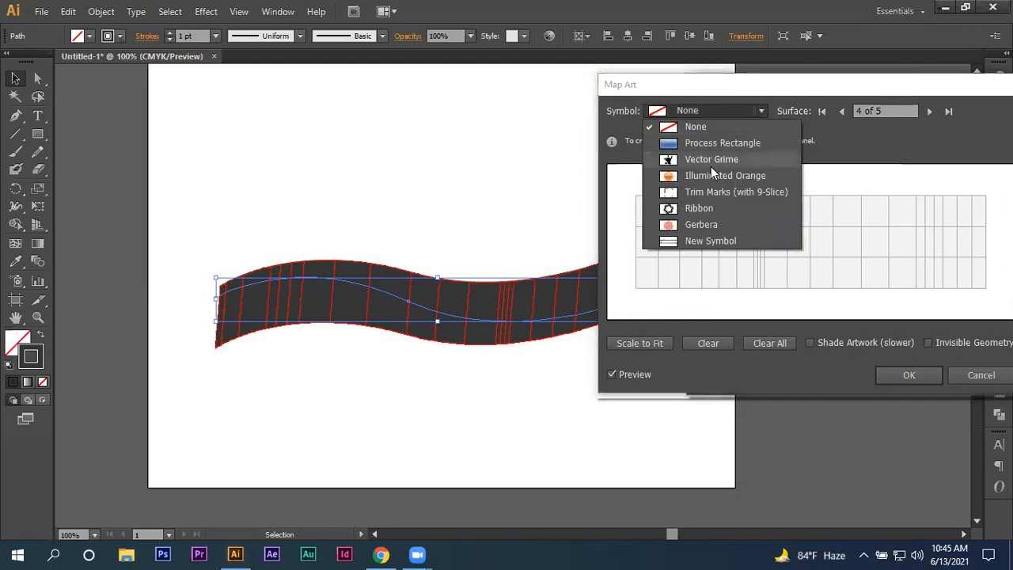
pyautogui.click(710, 240)
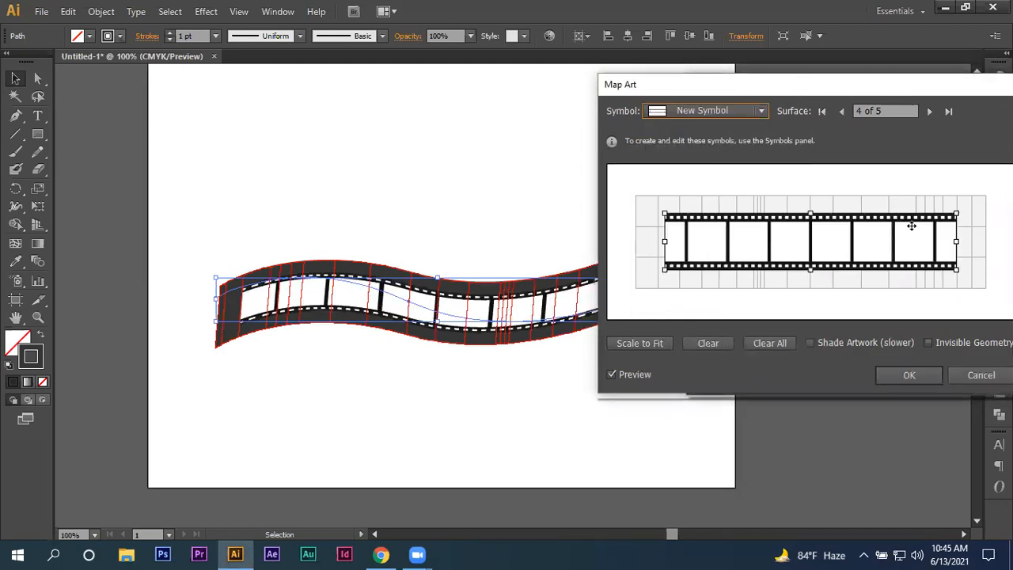
# Scale the mapped film strip artwork to fit the whole surface, unshaded, and apply the Extrude & Bevel effect to the wave
pyautogui.moveTo(956, 213); pyautogui.dragTo(984, 197)
pyautogui.moveTo(663, 270); pyautogui.dragTo(640, 286)
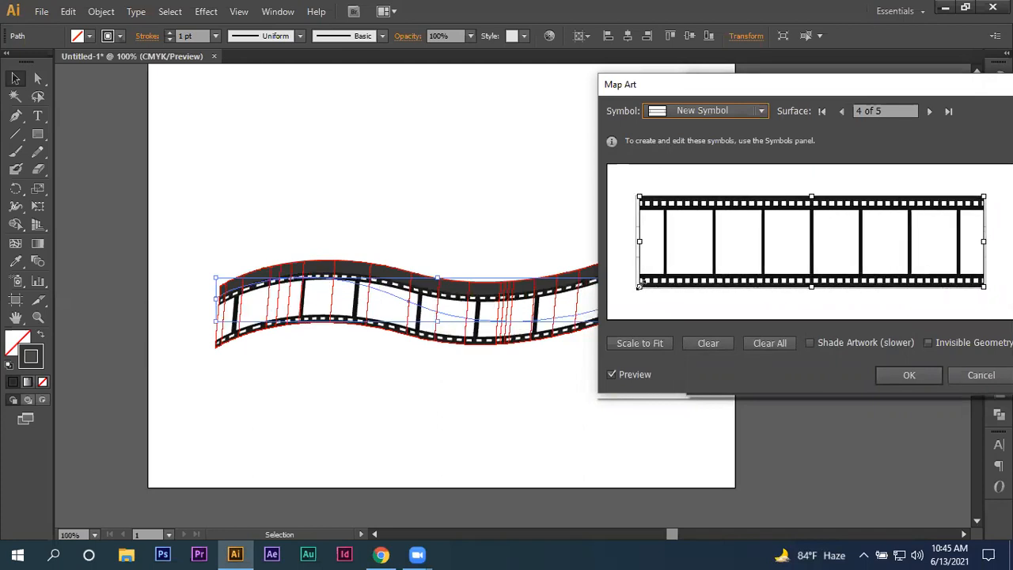
pyautogui.click(835, 340)
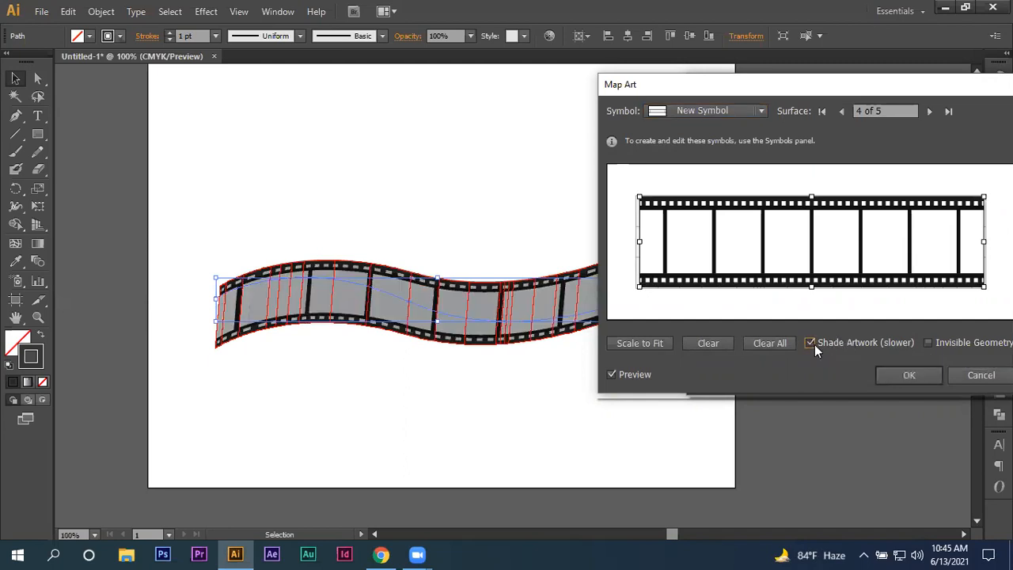
pyautogui.click(812, 344)
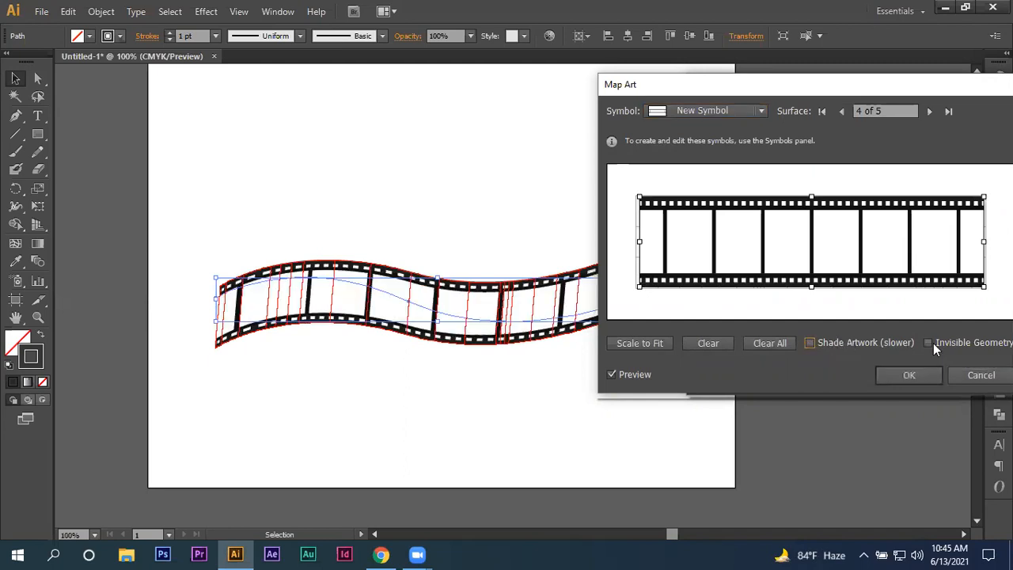
pyautogui.click(637, 343)
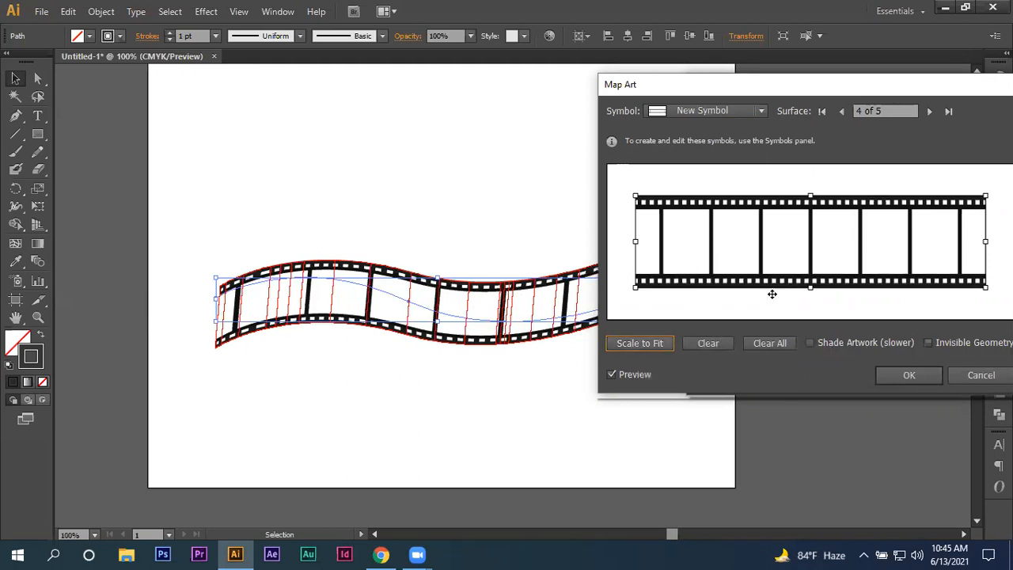
pyautogui.click(930, 374)
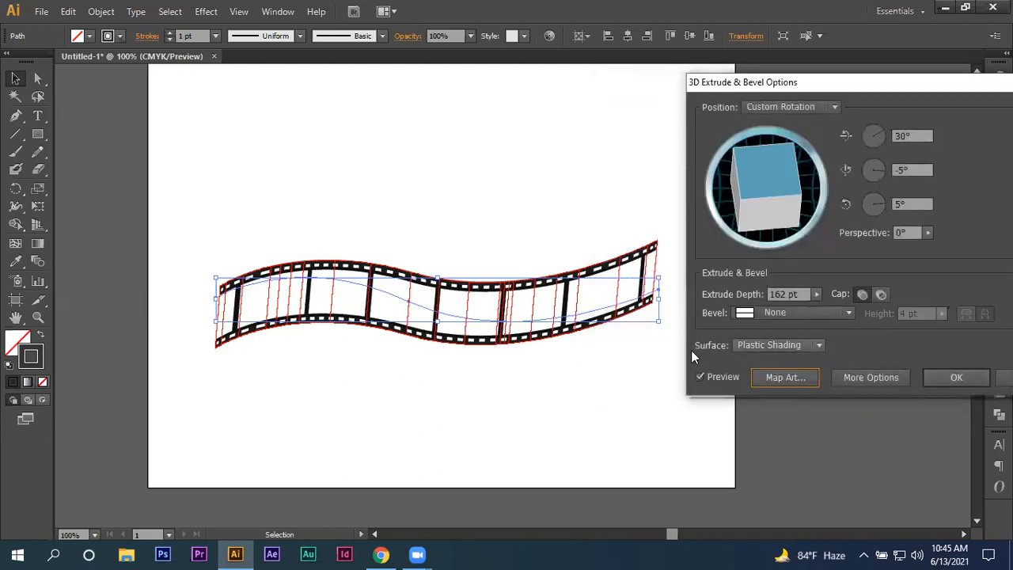
pyautogui.click(962, 383)
pyautogui.click(617, 386)
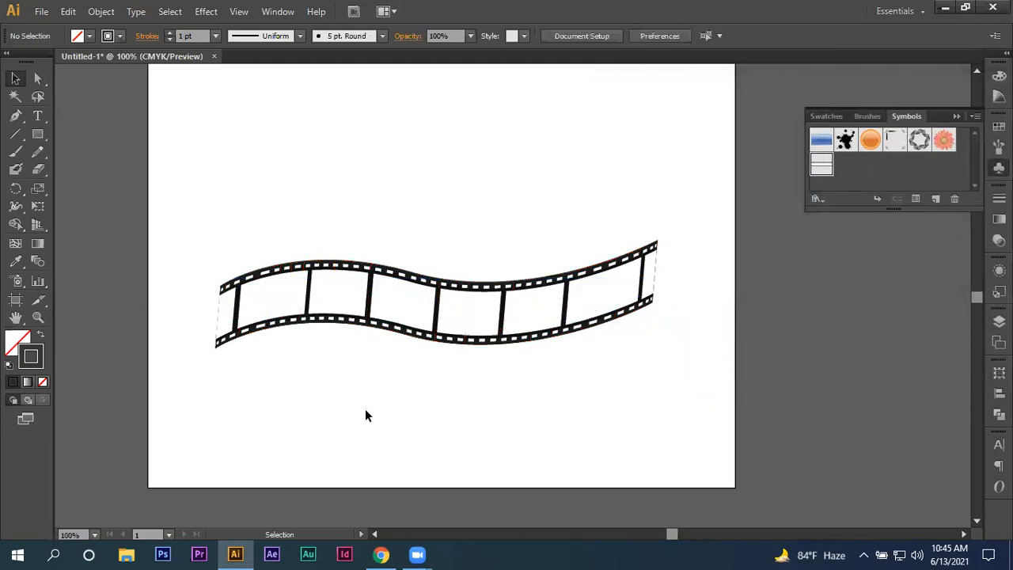
# Move the film strip ribbon up and back down on the artboard
pyautogui.click(418, 307)
pyautogui.moveTo(437, 294); pyautogui.dragTo(441, 215)
pyautogui.click(366, 361)
pyautogui.scroll(3, 366, 361)
pyautogui.scroll(-6, 373, 376)
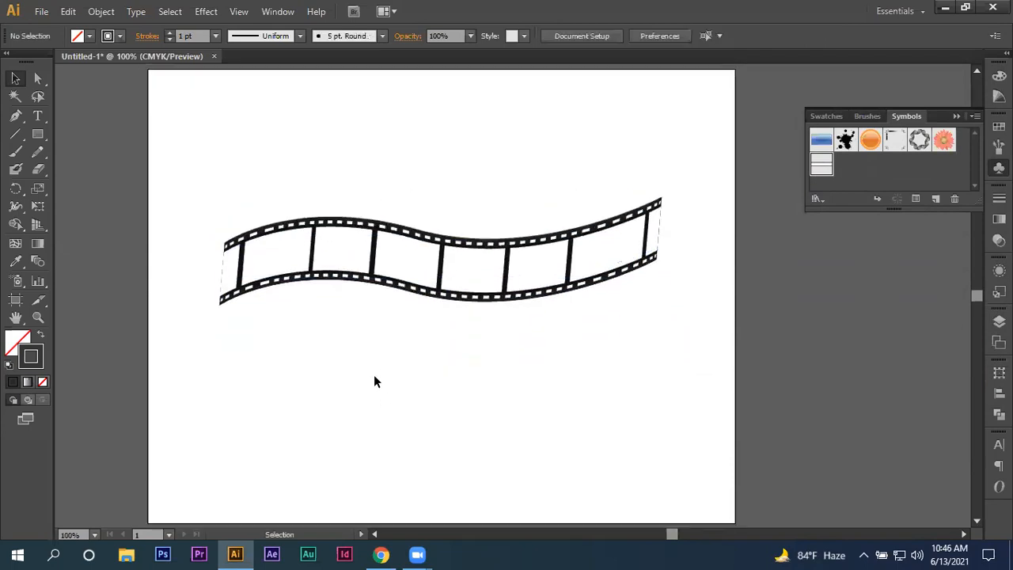
pyautogui.scroll(3, 378, 376)
pyautogui.scroll(3, 378, 382)
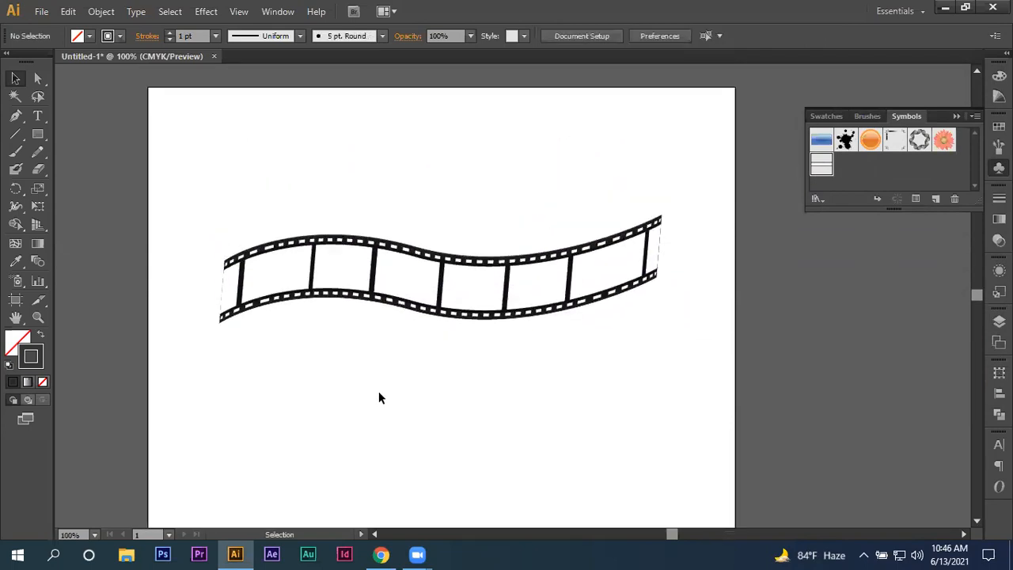
pyautogui.moveTo(442, 299); pyautogui.dragTo(440, 341)
pyautogui.click(402, 425)
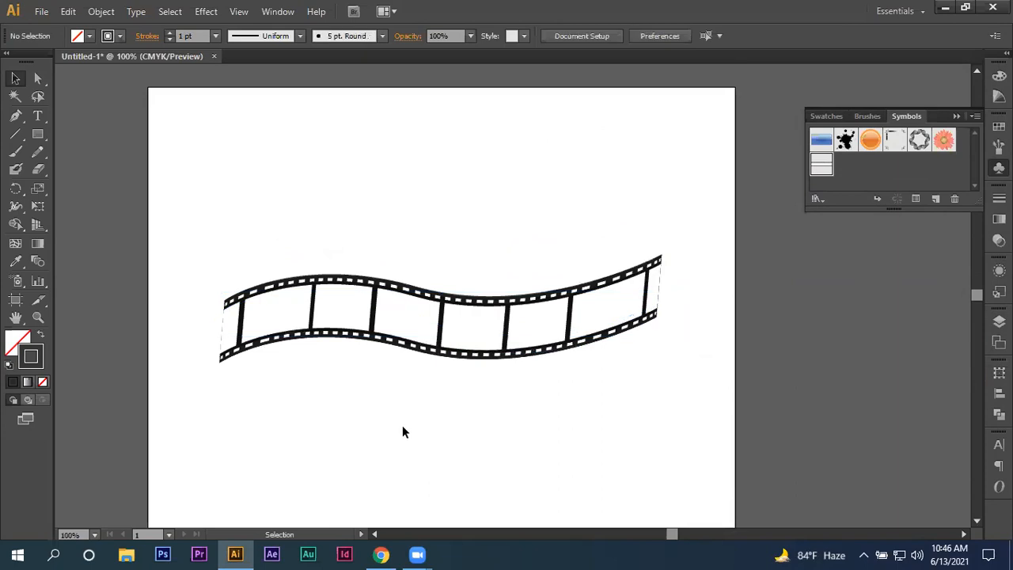
# Delete the film strip ribbon from the artboard
pyautogui.scroll(-2, 407, 421)
pyautogui.scroll(-2, 407, 428)
pyautogui.scroll(3, 407, 428)
pyautogui.moveTo(342, 425); pyautogui.dragTo(646, 221)
pyautogui.press('Delete')
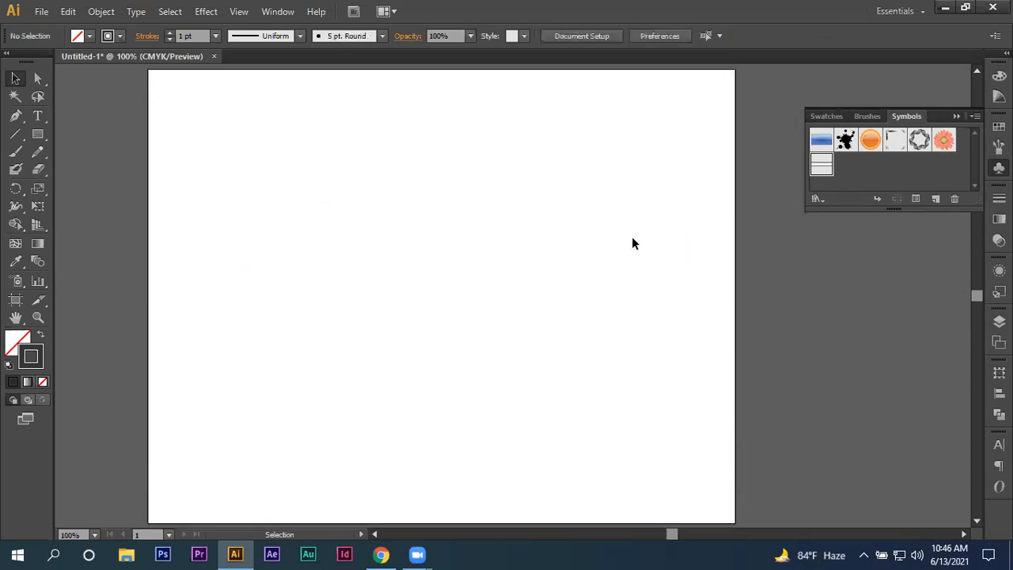
# Draw a long, thin horizontal rectangle on the upper artboard and give it a bright orange fill with no stroke
pyautogui.moveTo(37, 134); pyautogui.dragTo(85, 136)
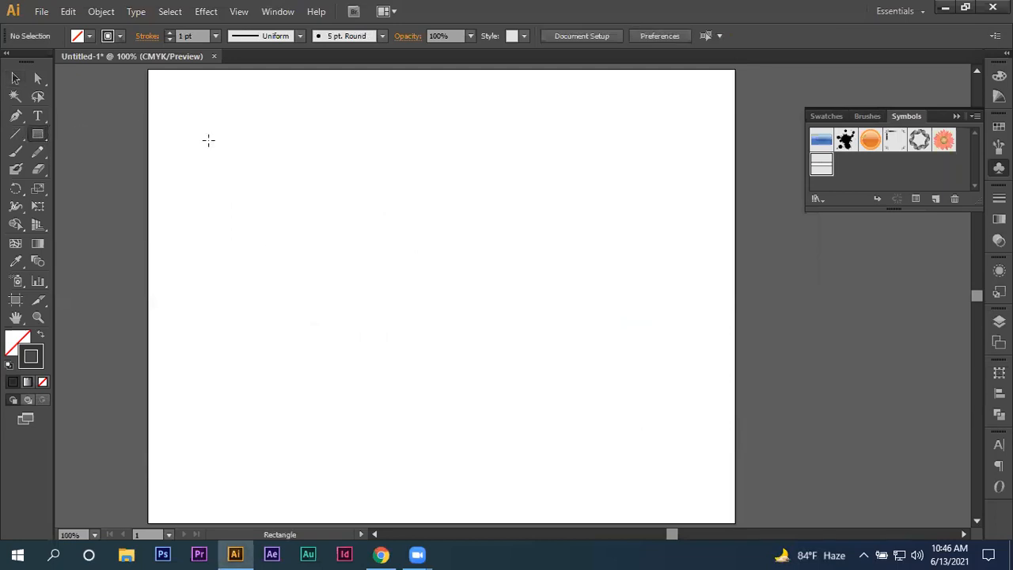
pyautogui.scroll(1, 392, 210)
pyautogui.moveTo(313, 159); pyautogui.dragTo(637, 190)
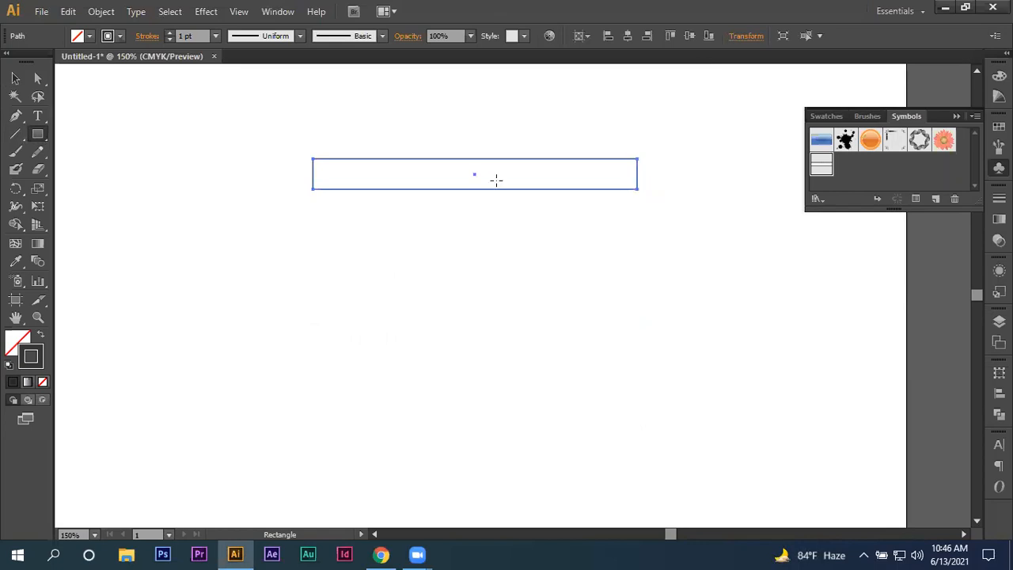
pyautogui.click(40, 334)
pyautogui.doubleClick(18, 342)
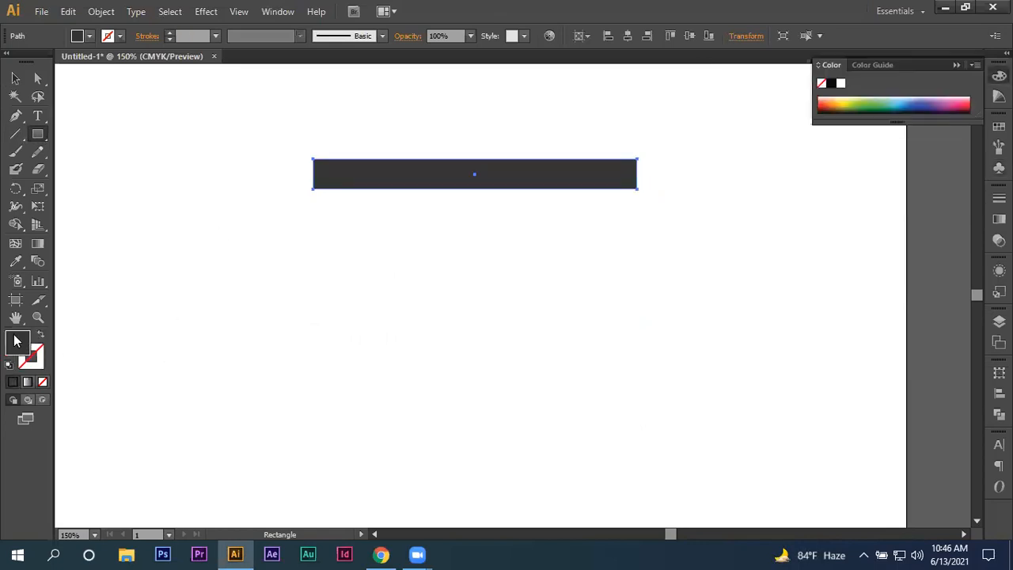
pyautogui.moveTo(856, 161); pyautogui.dragTo(866, 330)
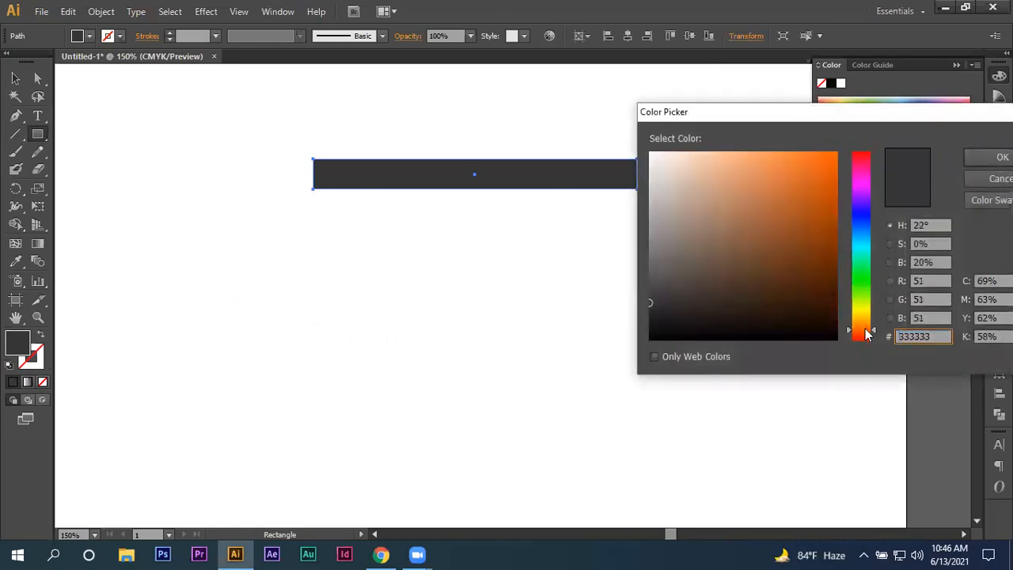
pyautogui.click(831, 155)
pyautogui.click(969, 157)
# Duplicate the orange bar downward three times at equal spacing to make a stack of four
pyautogui.press('v')
pyautogui.click(408, 168)
pyautogui.moveTo(441, 179); pyautogui.dragTo(448, 230)
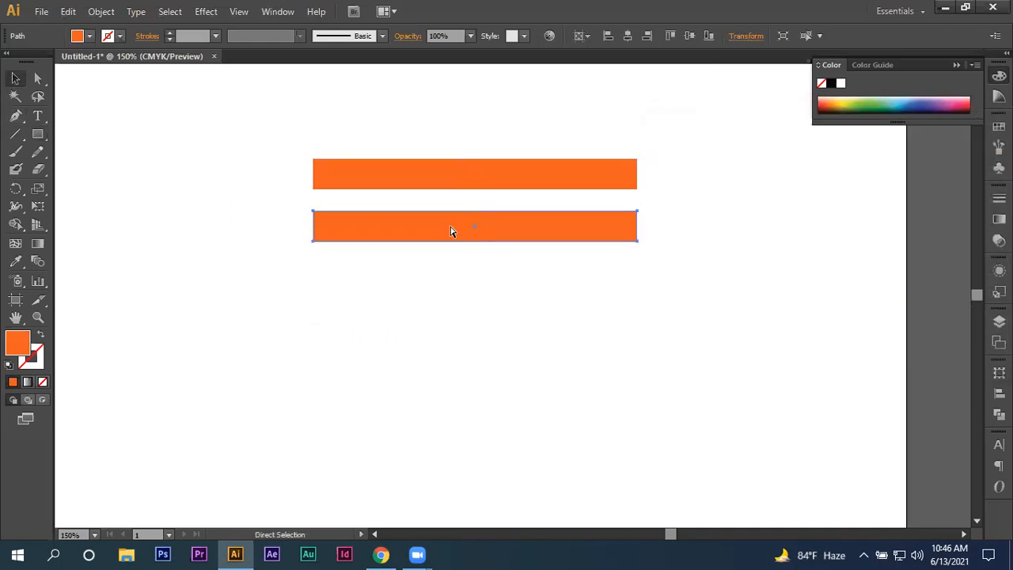
pyautogui.hotkey('ctrl', 'd')
pyautogui.hotkey('ctrl', 'd')
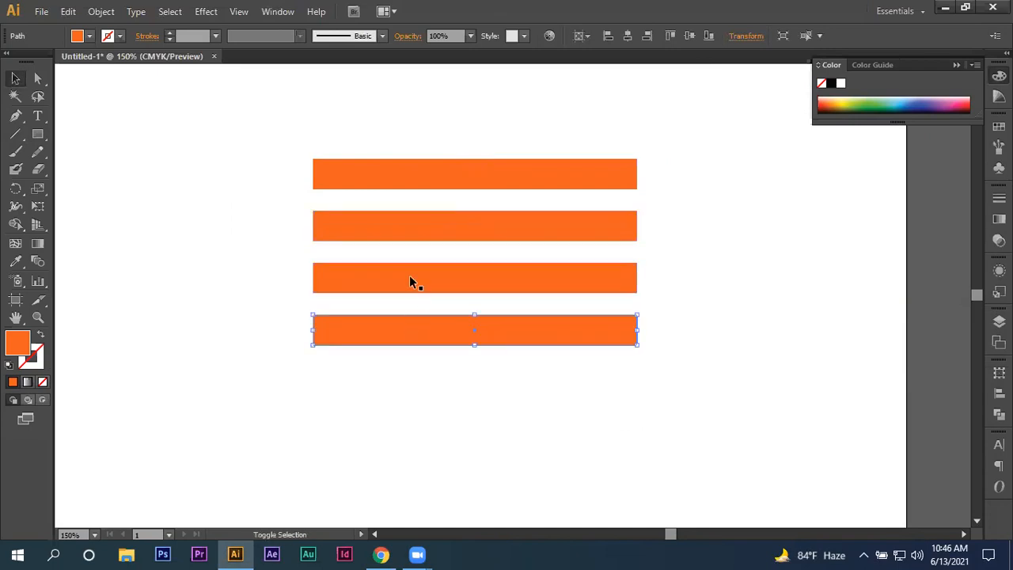
# Recolour the second and fourth bars blue
pyautogui.keyDown('shift'); pyautogui.click(421, 223); pyautogui.keyUp('shift')
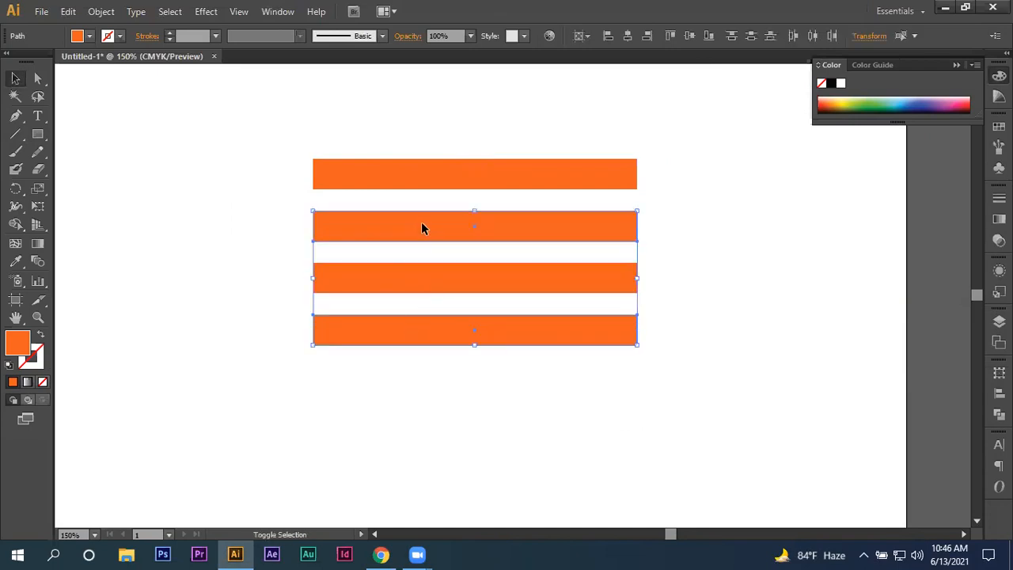
pyautogui.click(910, 100)
pyautogui.click(670, 197)
# Save the four orange and blue bars together as a new symbol and delete them from the artboard
pyautogui.moveTo(736, 147); pyautogui.dragTo(505, 393)
pyautogui.click(999, 146)
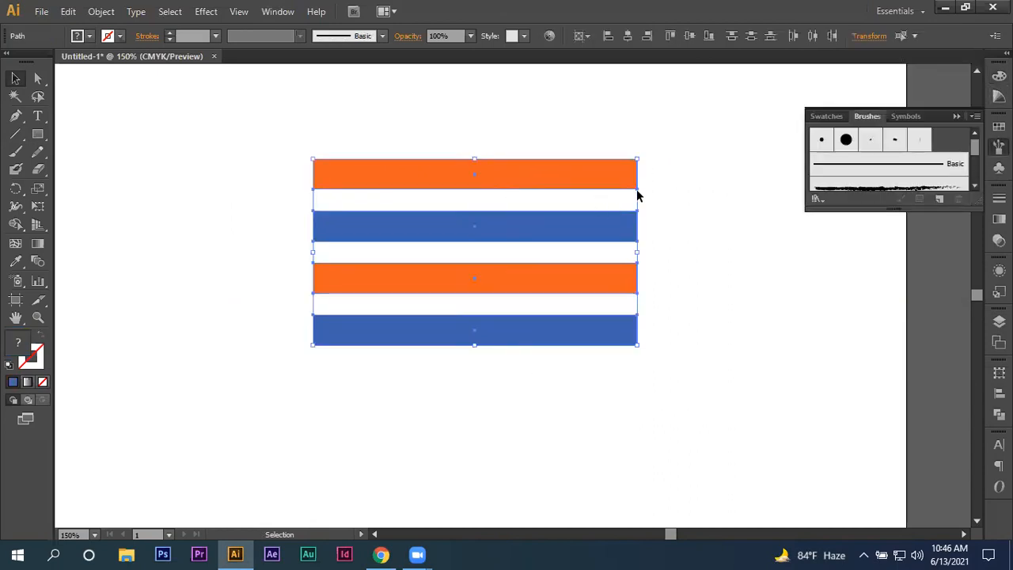
pyautogui.click(890, 116)
pyautogui.moveTo(568, 184); pyautogui.dragTo(915, 171)
pyautogui.click(497, 345)
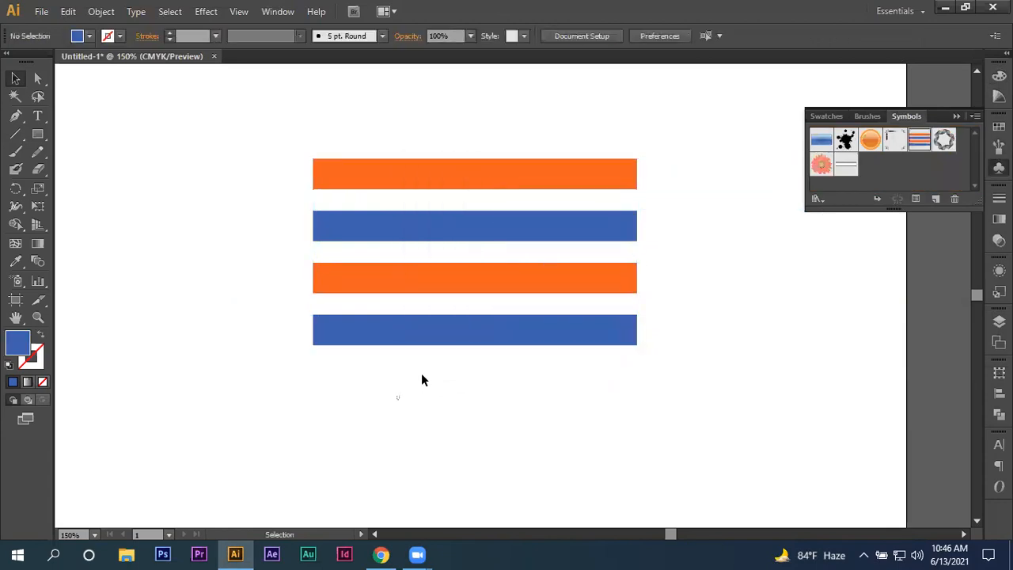
pyautogui.click(580, 172)
pyautogui.press('Delete')
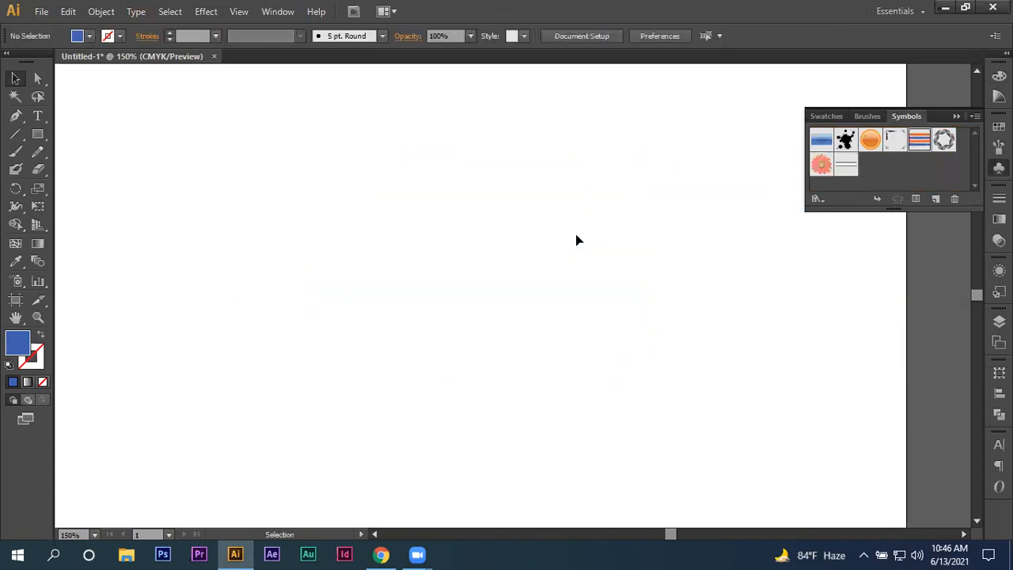
# Draw a large blue circle and shift it up and left on the artboard
pyautogui.moveTo(38, 134); pyautogui.dragTo(86, 168)
pyautogui.moveTo(380, 171); pyautogui.dragTo(683, 386)
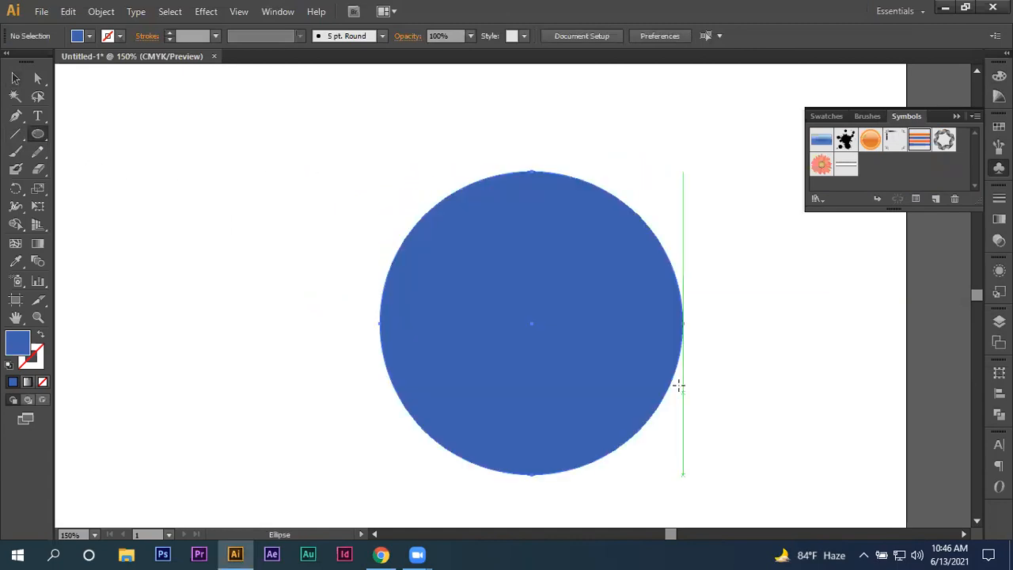
pyautogui.click(15, 78)
pyautogui.moveTo(472, 282); pyautogui.dragTo(430, 256)
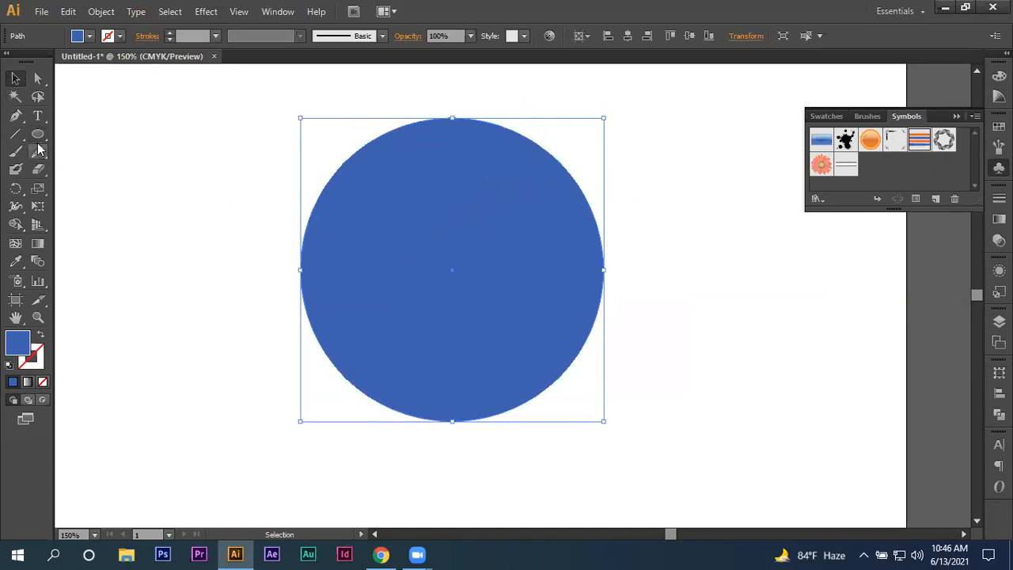
# Cover the circle's left half with a rectangle and remove both with the Shape Builder to leave the right half circle
pyautogui.moveTo(41, 139); pyautogui.dragTo(102, 135)
pyautogui.moveTo(237, 112)
pyautogui.mouseDown()
pyautogui.moveTo(295, 164)
pyautogui.moveTo(486, 417)
pyautogui.moveTo(453, 448)
pyautogui.mouseUp()
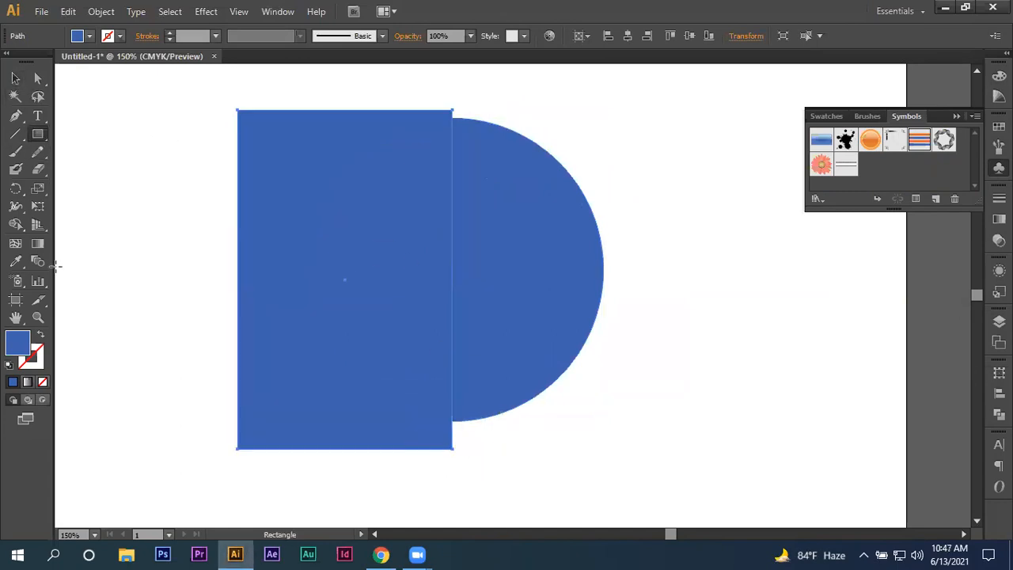
pyautogui.click(15, 78)
pyautogui.moveTo(93, 113); pyautogui.dragTo(679, 355)
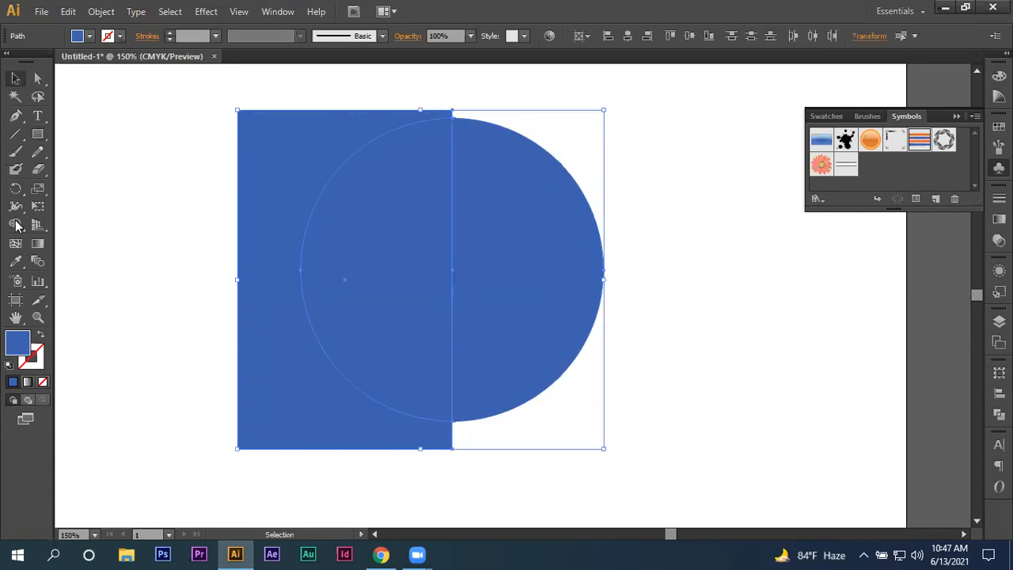
pyautogui.click(16, 225)
pyautogui.moveTo(175, 178); pyautogui.dragTo(369, 240)
pyautogui.click(18, 77)
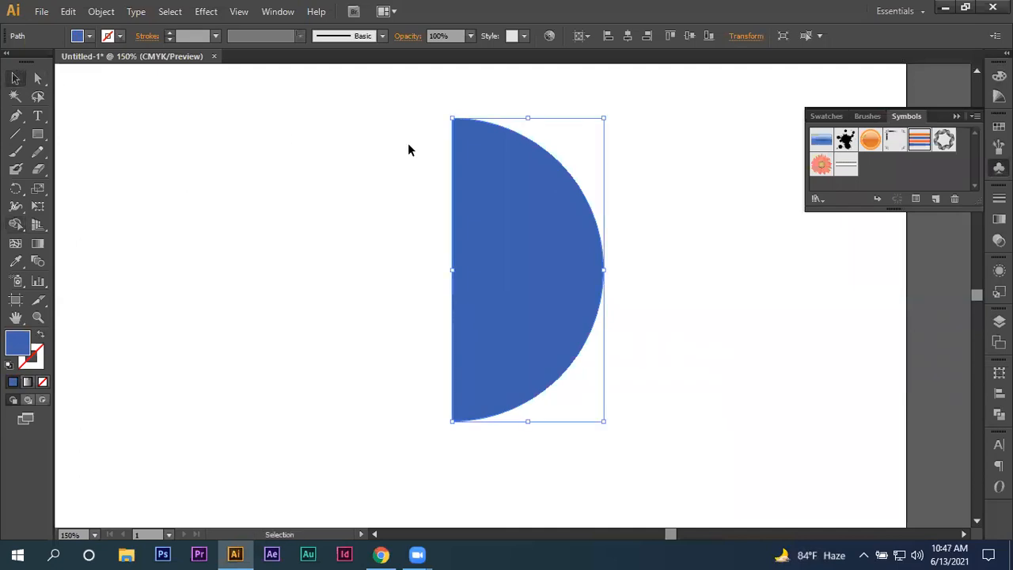
# Set up a previewed 360° 3D Revolve on the half circle around its left edge
pyautogui.click(169, 11)
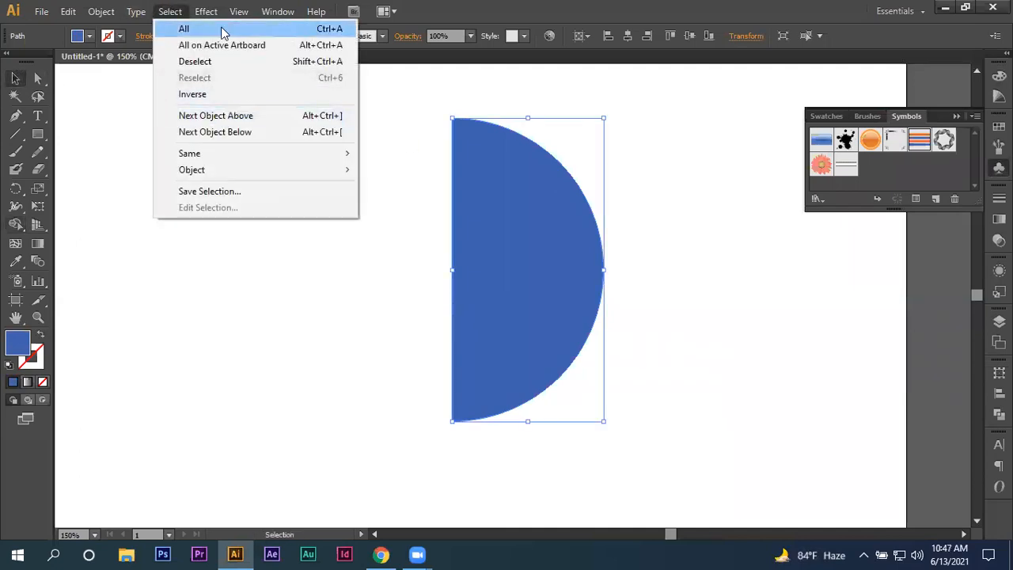
pyautogui.moveTo(205, 11)
pyautogui.moveTo(317, 95)
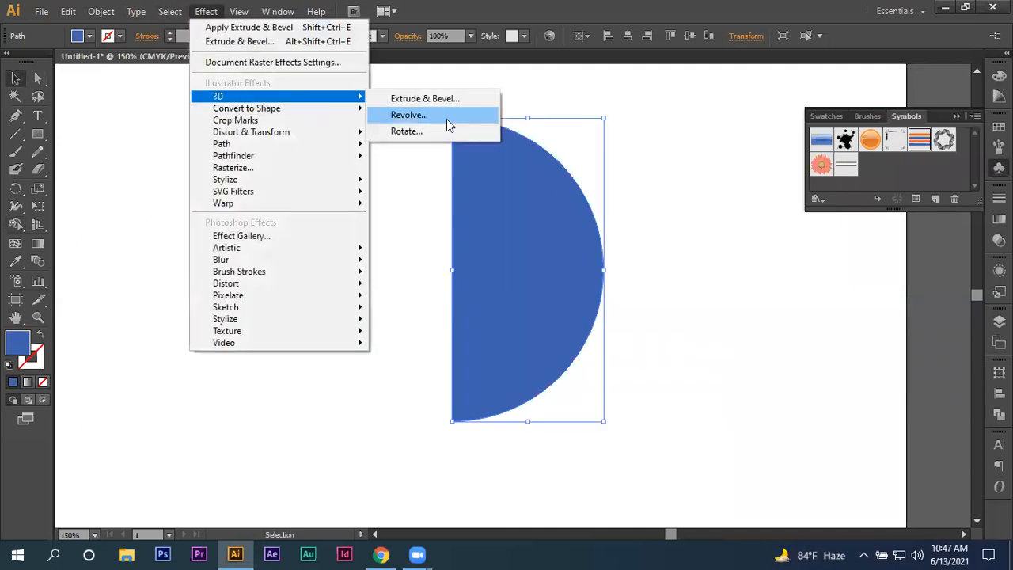
pyautogui.click(446, 121)
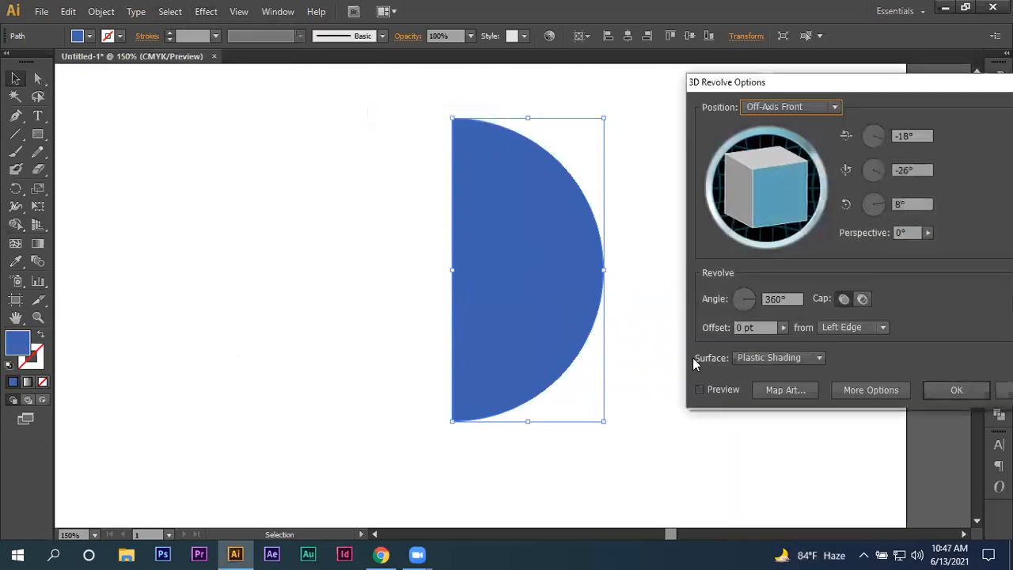
pyautogui.click(700, 389)
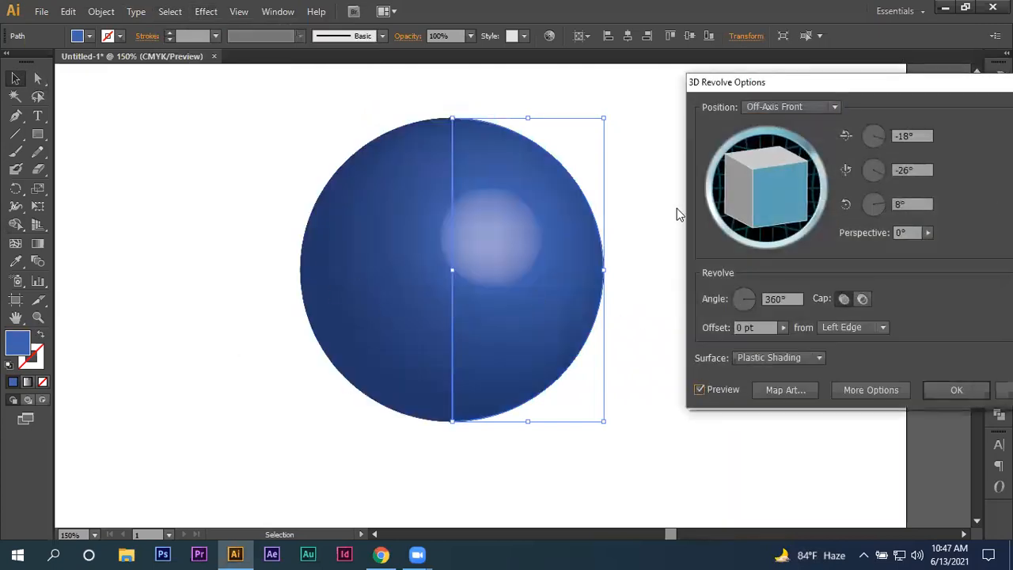
# Map the striped artwork, New Symbol 1, onto the revolved sphere's surface
pyautogui.click(786, 390)
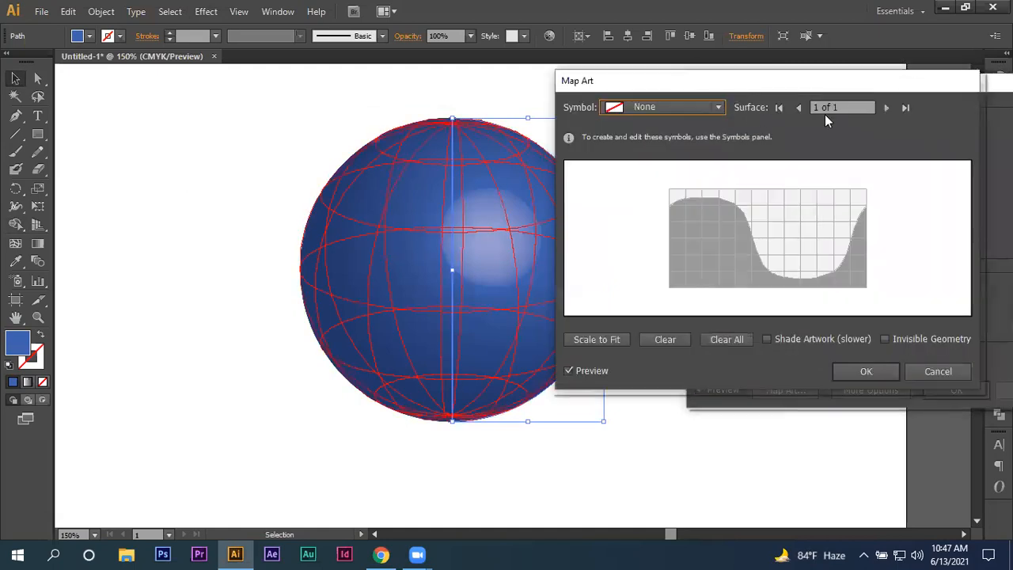
pyautogui.click(870, 106)
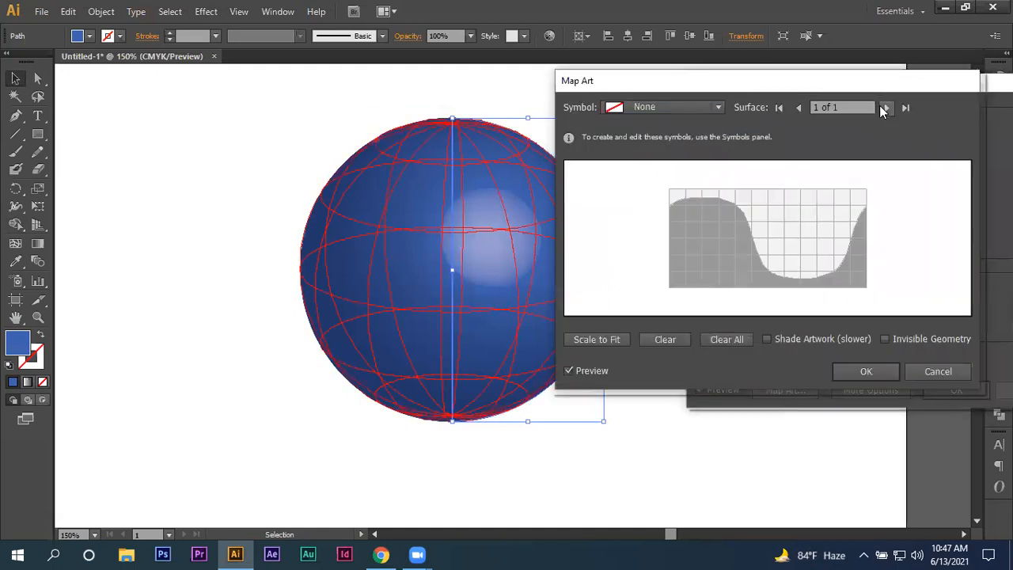
pyautogui.click(692, 110)
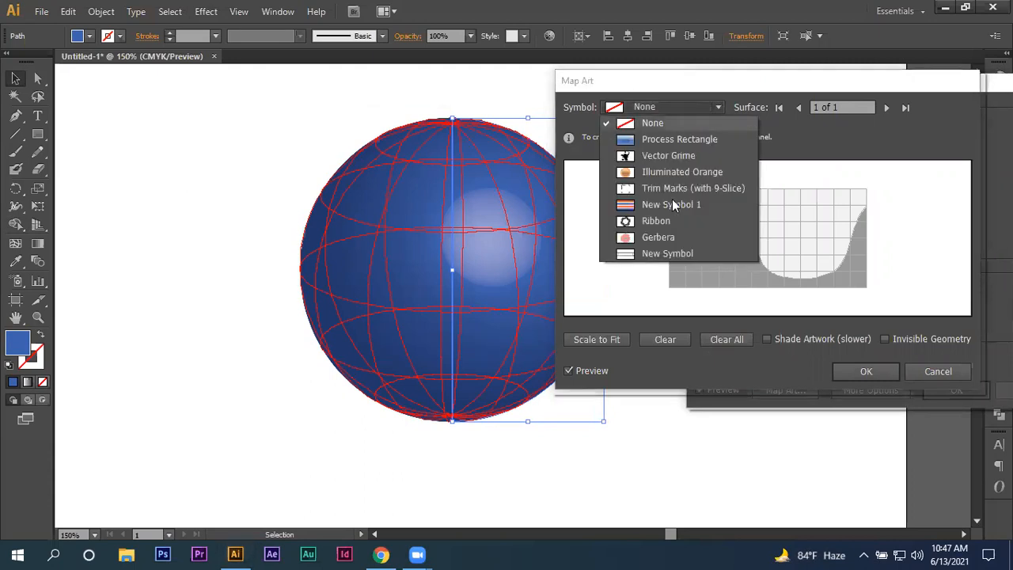
pyautogui.click(867, 156)
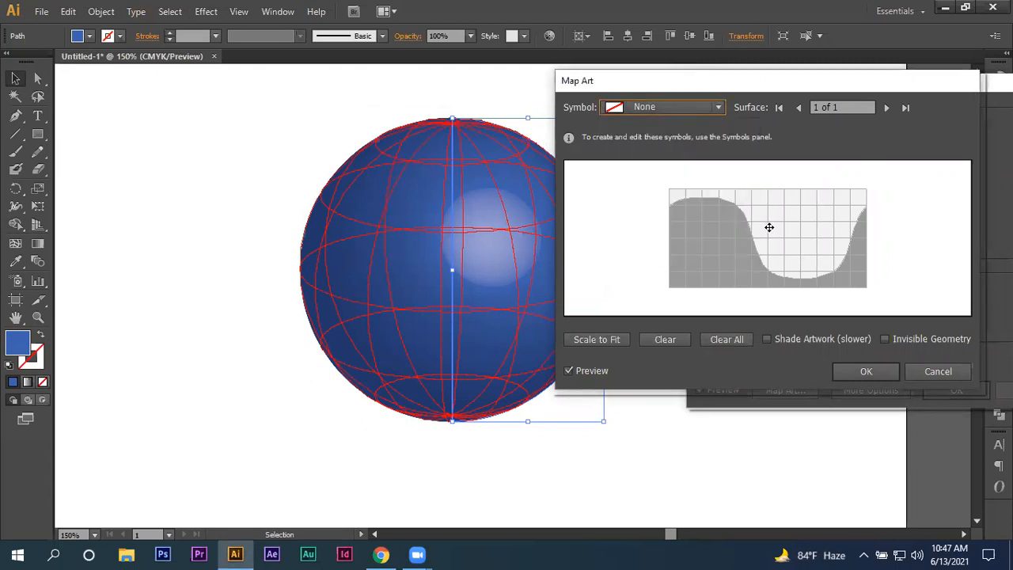
pyautogui.click(724, 111)
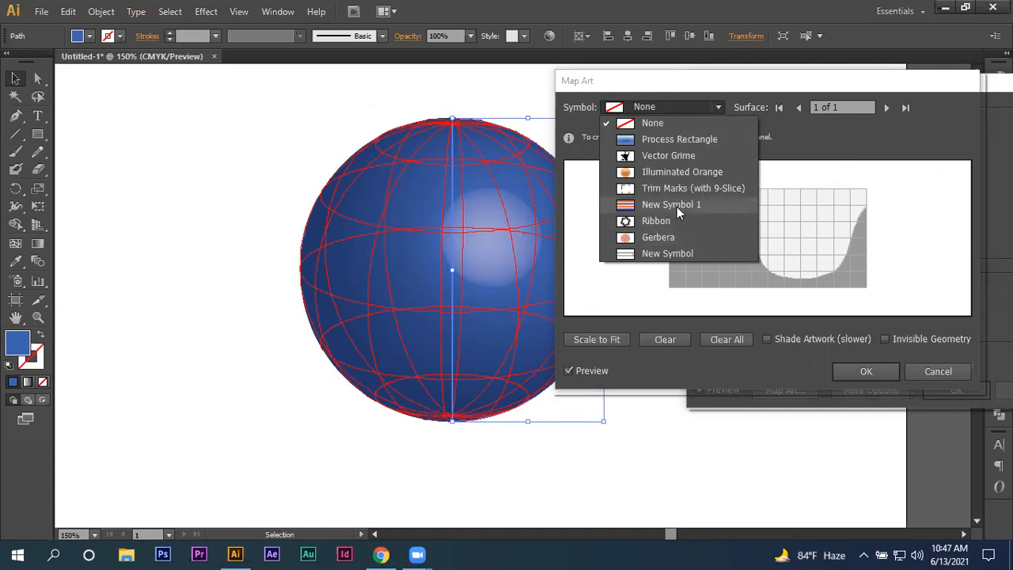
pyautogui.click(677, 206)
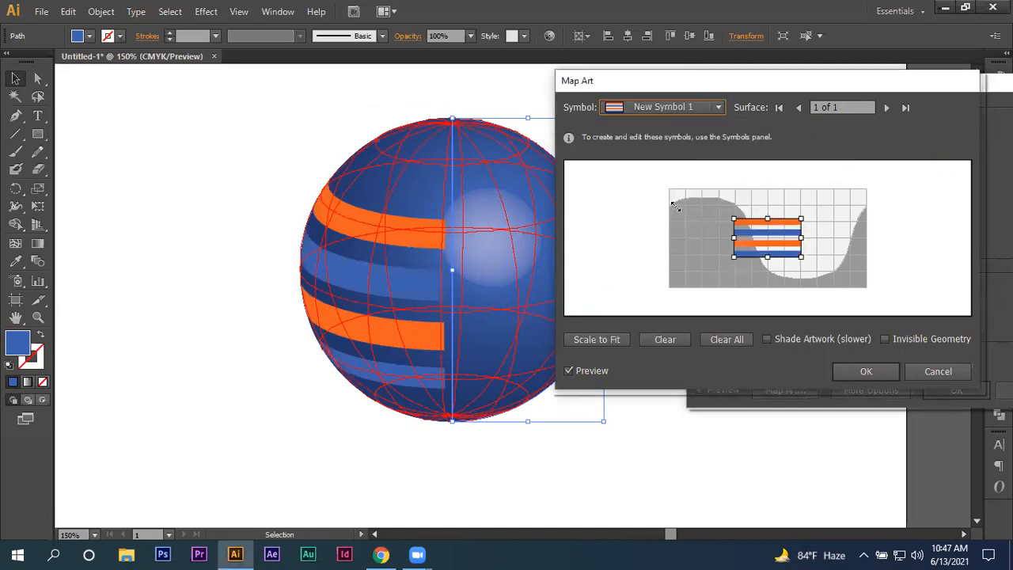
# Hide the sphere's geometry and stretch and rotate the mapped stripes into a steep diagonal band across the visible surface
pyautogui.click(906, 338)
pyautogui.moveTo(810, 213); pyautogui.dragTo(805, 189)
pyautogui.moveTo(784, 233); pyautogui.dragTo(744, 269)
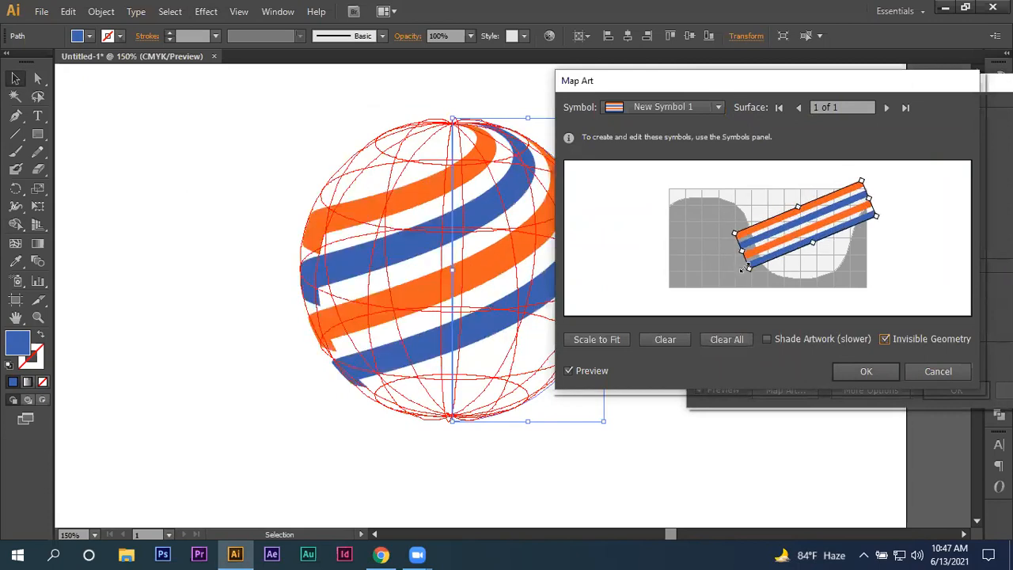
pyautogui.moveTo(726, 230); pyautogui.dragTo(751, 273)
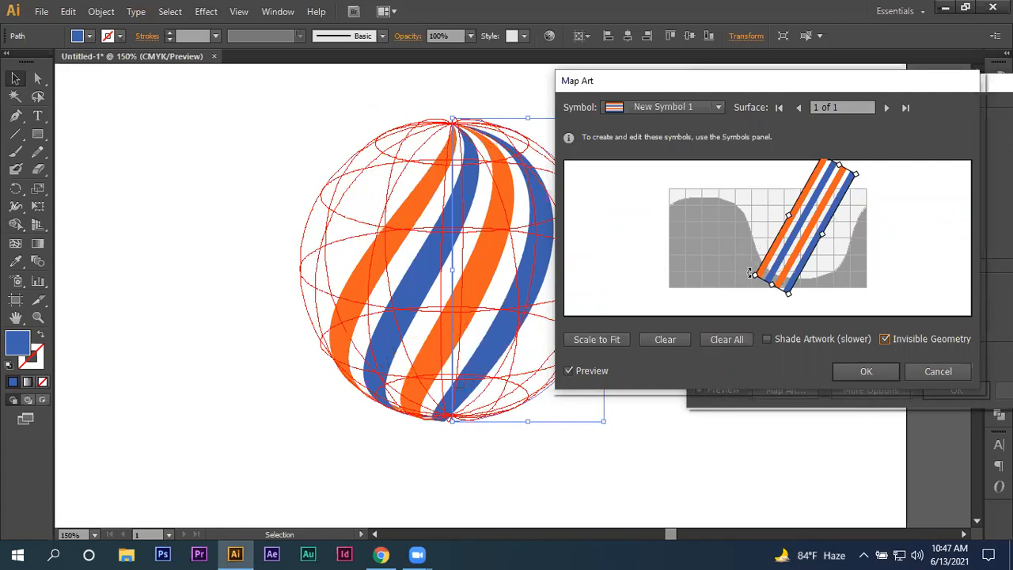
pyautogui.moveTo(785, 214); pyautogui.dragTo(779, 213)
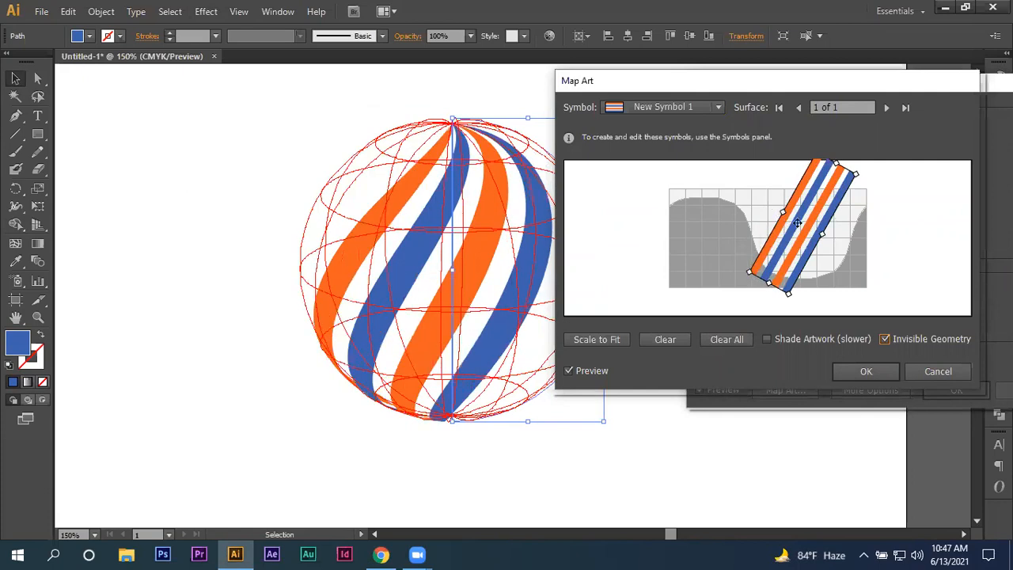
# Turn on artwork shading for the mapped stripes and apply the 3D Revolve to the half circle
pyautogui.click(793, 341)
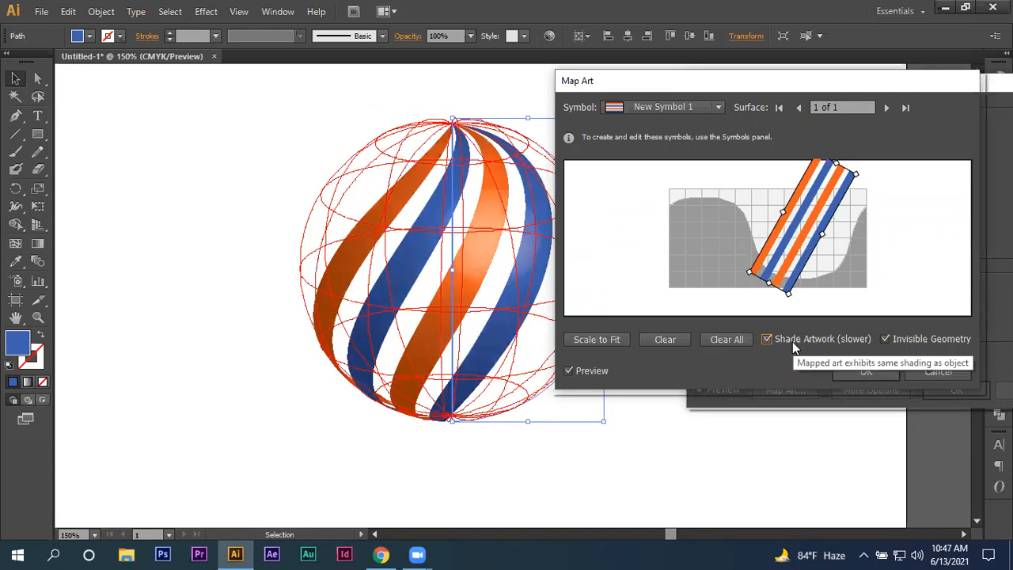
pyautogui.click(857, 374)
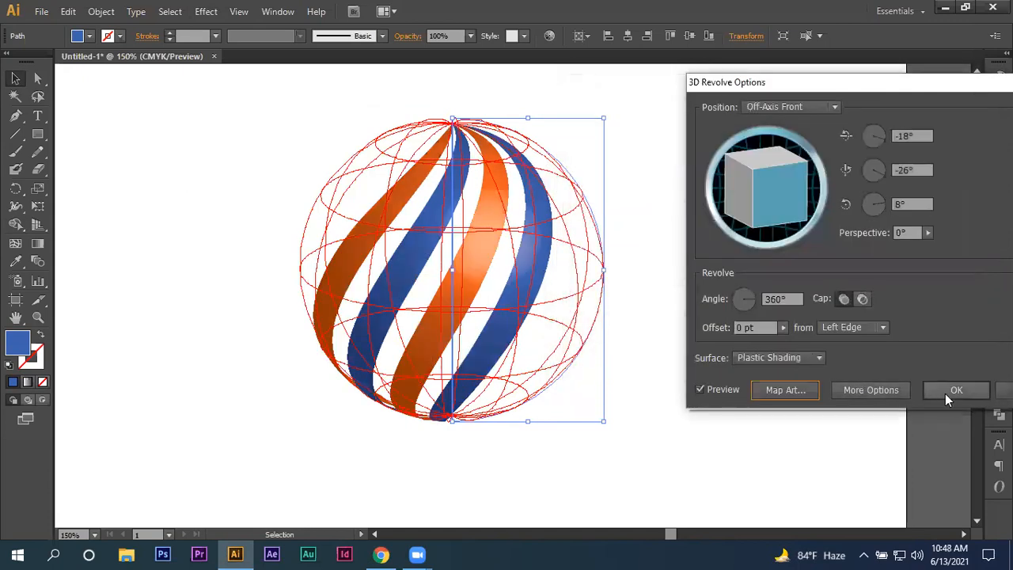
pyautogui.click(958, 389)
pyautogui.click(759, 401)
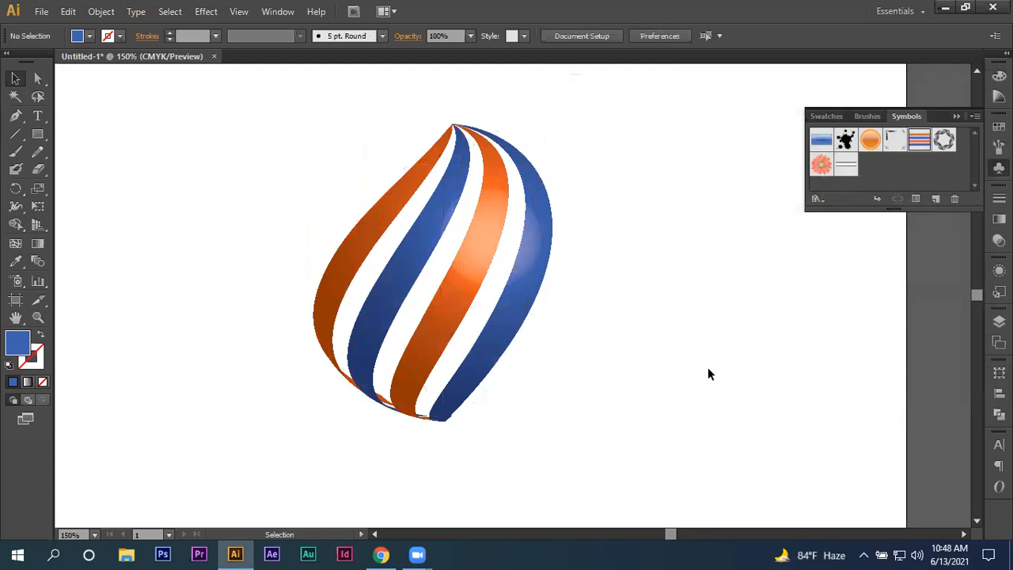
# Expand the appearance of the striped sphere and scale it down to about half its size
pyautogui.hotkey('ctrl', '-')
pyautogui.moveTo(685, 249); pyautogui.dragTo(401, 428)
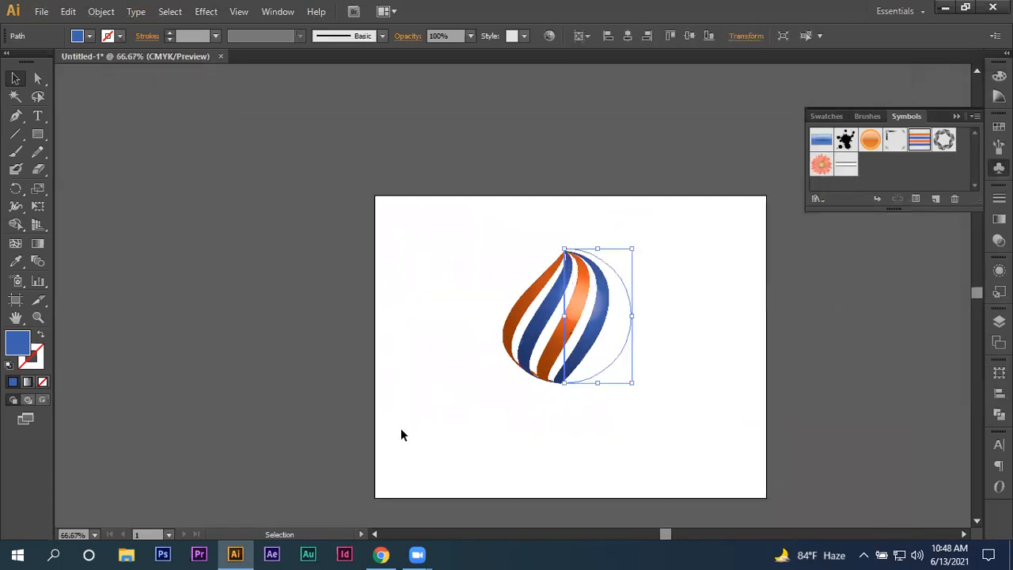
pyautogui.click(101, 11)
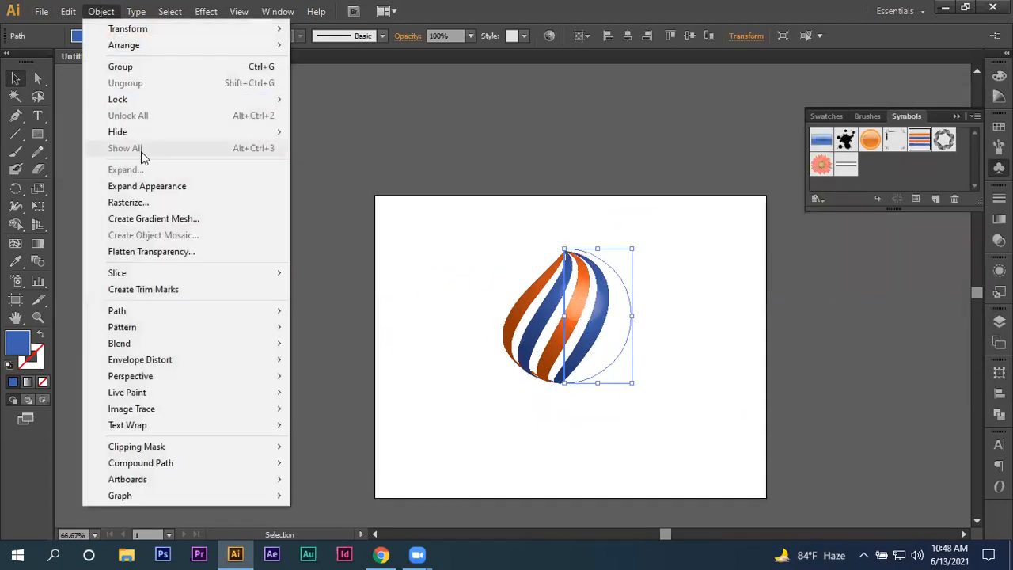
pyautogui.click(154, 187)
pyautogui.moveTo(632, 249); pyautogui.dragTo(597, 311)
pyautogui.click(585, 413)
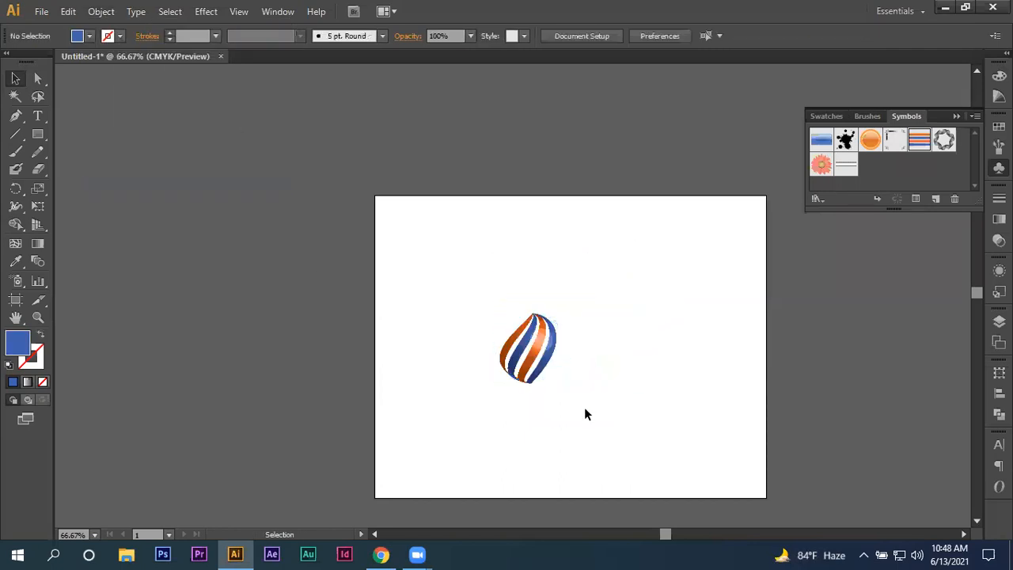
# Move the expanded striped shape about 0.91 in right and 0.28 in up, and enlarge it
pyautogui.hotkey('ctrl', '+')
pyautogui.hotkey('ctrl', '+')
pyautogui.moveTo(503, 263); pyautogui.dragTo(577, 243)
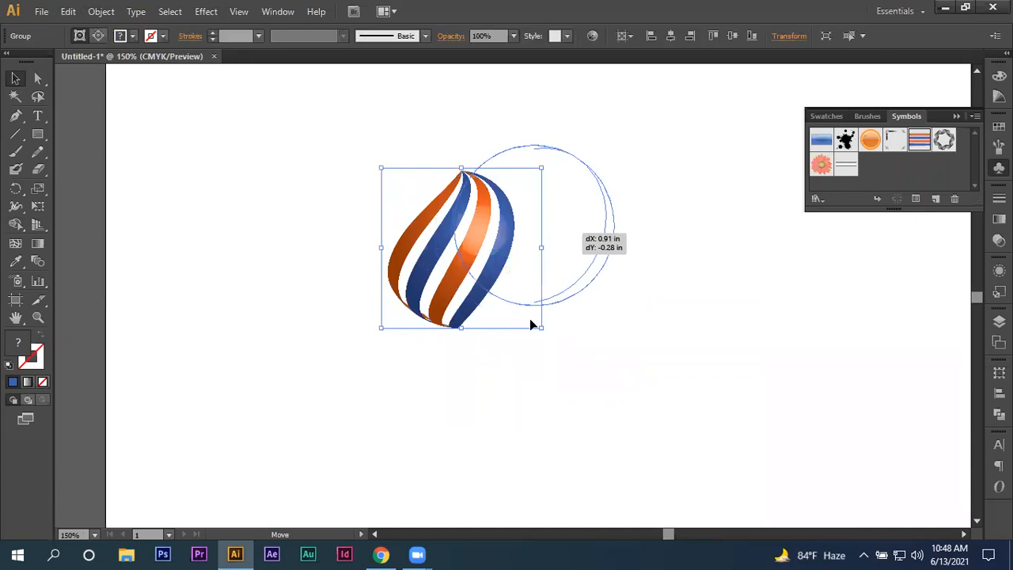
pyautogui.click(539, 331)
pyautogui.scroll(1, 656, 348)
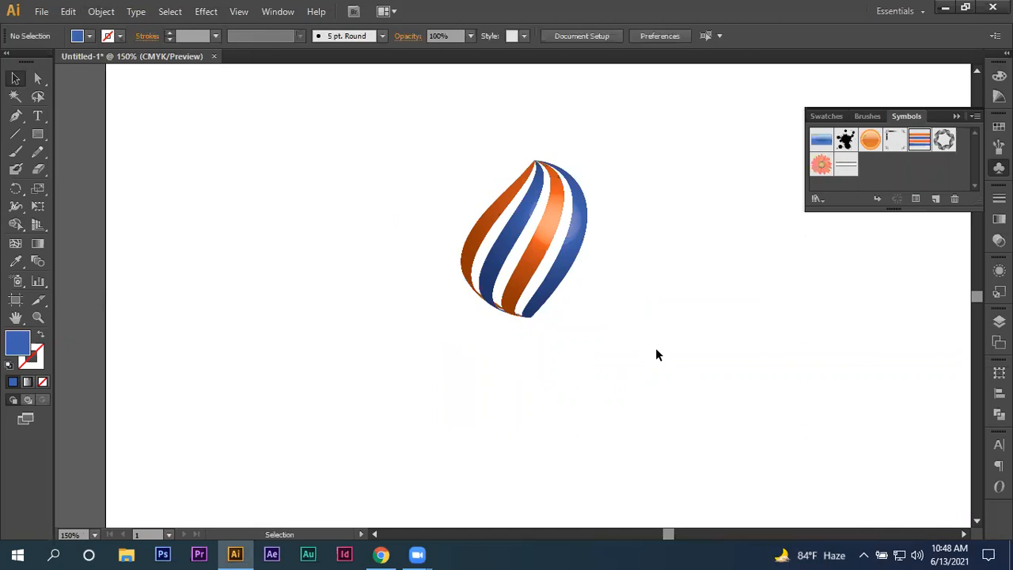
pyautogui.moveTo(340, 86); pyautogui.dragTo(685, 396)
pyautogui.click(737, 380)
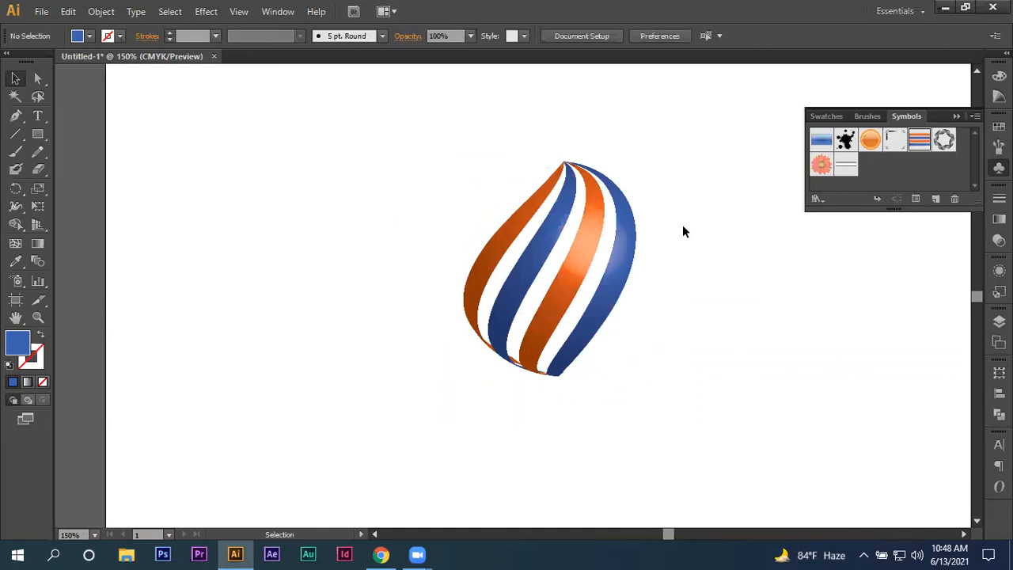
# Undo the last change and delete the striped shape from the artboard
pyautogui.hotkey('ctrl', 'z')
pyautogui.press('Delete')
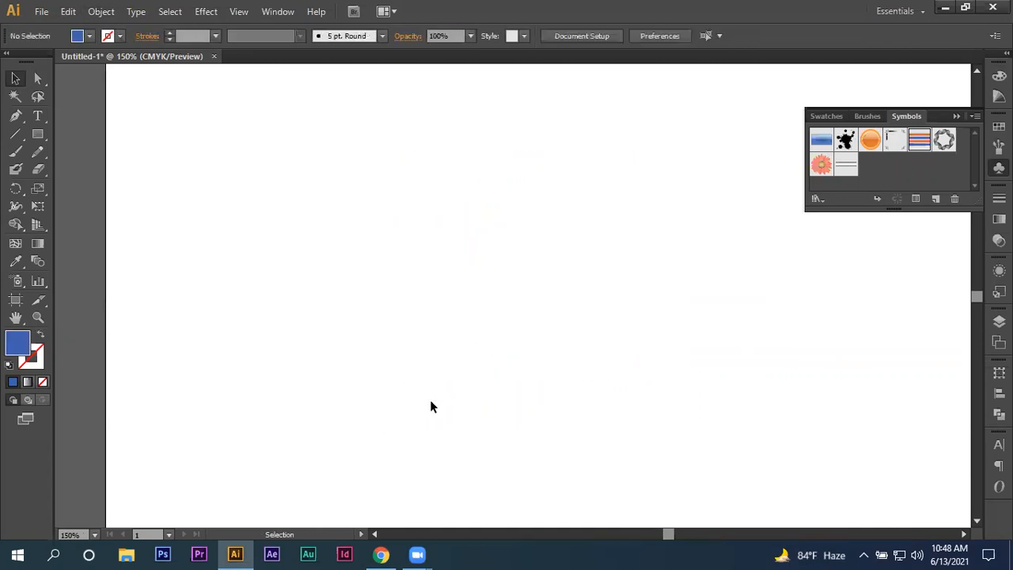
# Draw an open five-segment zigzag path with the Pen tool and swap its fill and stroke so only the blue stroke remains
pyautogui.click(15, 115)
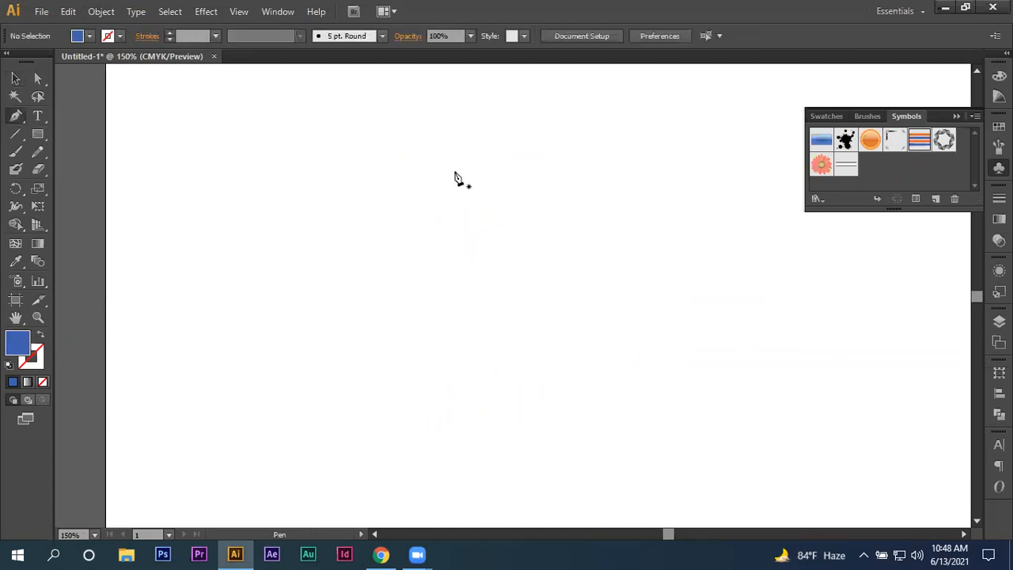
pyautogui.click(468, 159)
pyautogui.click(598, 167)
pyautogui.click(487, 282)
pyautogui.click(702, 275)
pyautogui.click(536, 374)
pyautogui.click(816, 343)
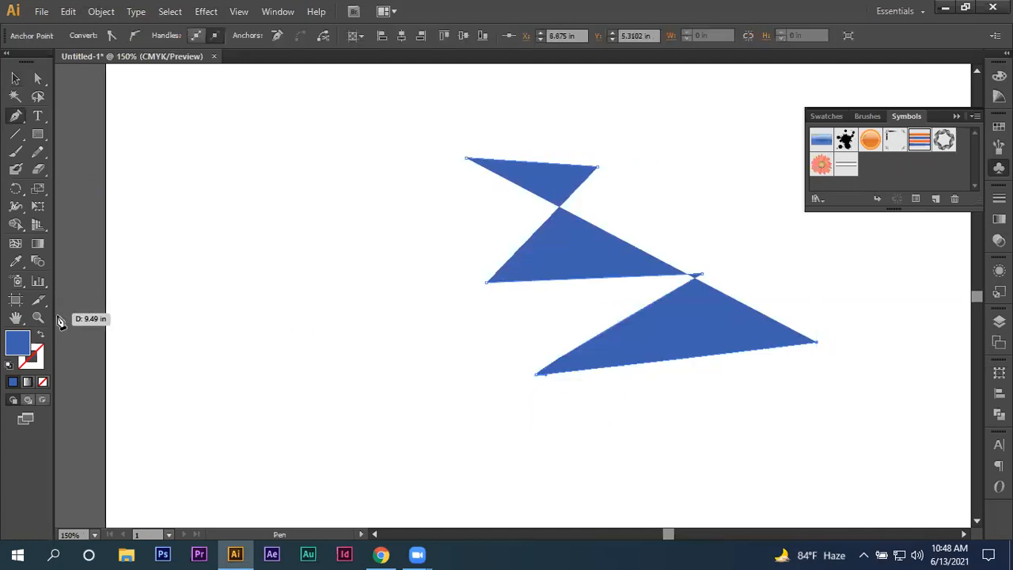
pyautogui.click(39, 334)
pyautogui.press('v')
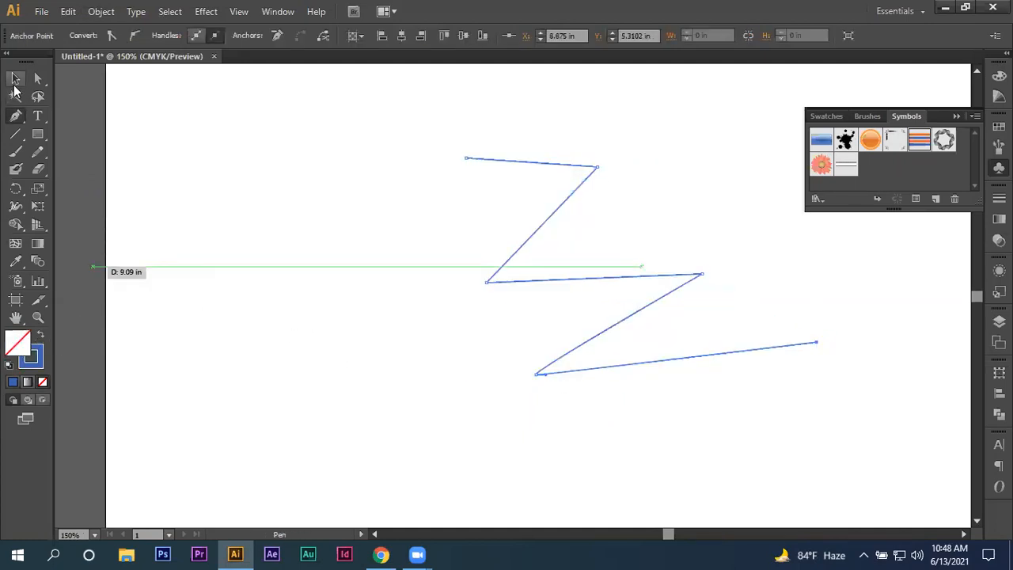
# Apply a 360° 3D Revolve effect to the zigzag path around its left edge with Plastic Shading
pyautogui.click(206, 11)
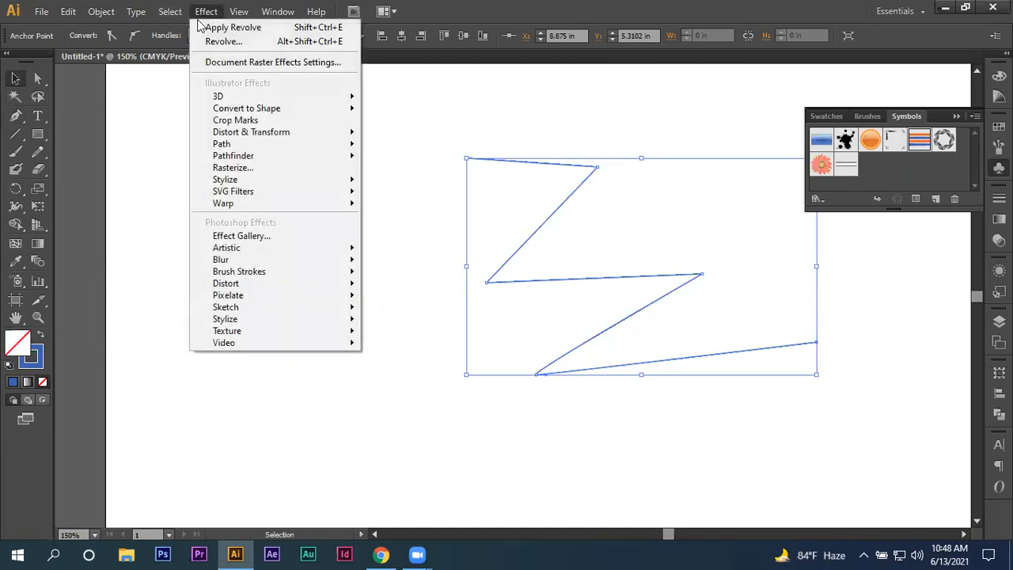
pyautogui.moveTo(218, 96)
pyautogui.click(407, 116)
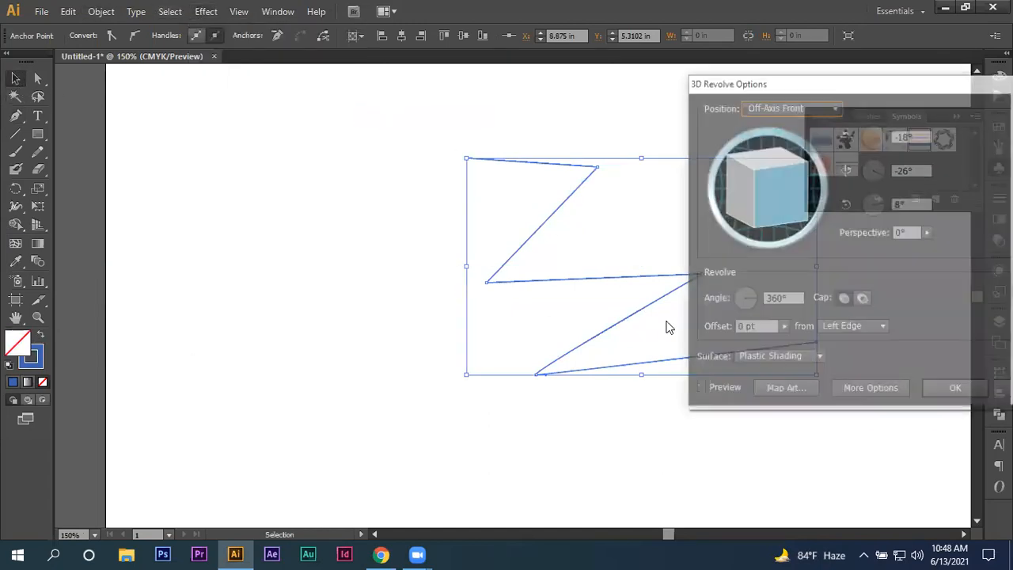
pyautogui.click(709, 387)
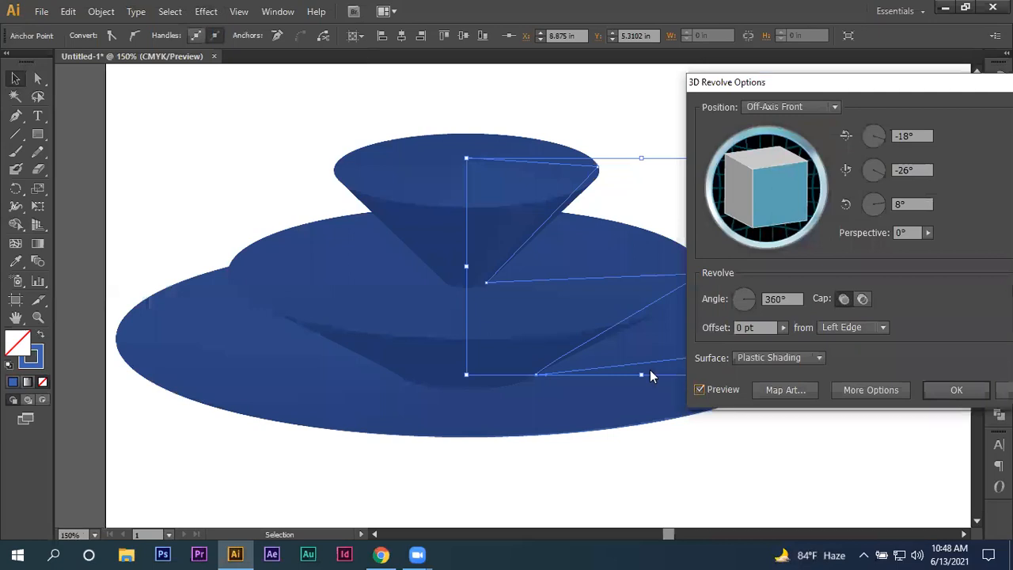
pyautogui.click(959, 383)
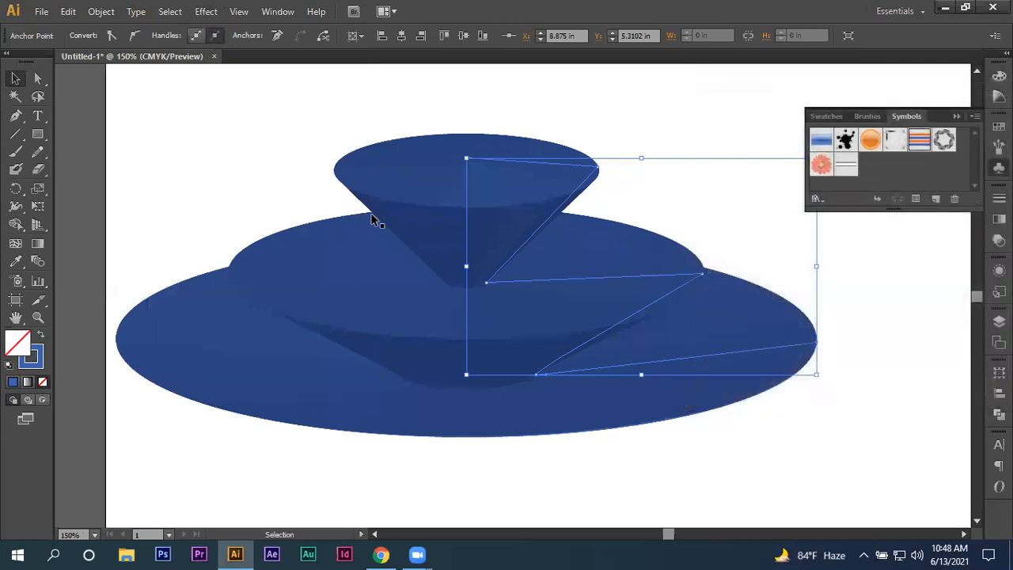
# Set the revolved shape's stroke colour to light grey EAEAEA
pyautogui.click(40, 362)
pyautogui.doubleClick(41, 363)
pyautogui.moveTo(753, 224); pyautogui.dragTo(622, 166)
pyautogui.click(1001, 157)
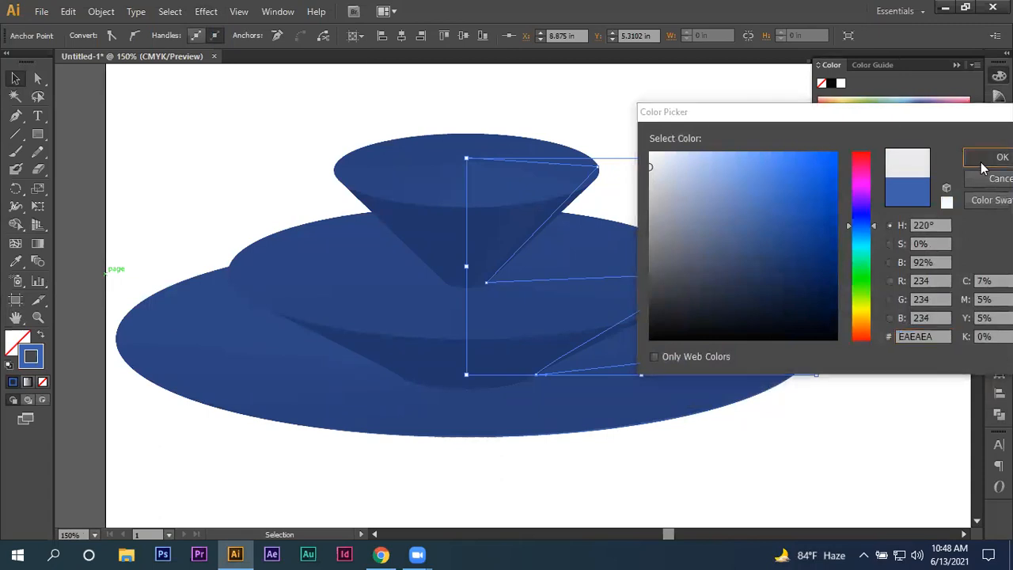
# Reshape the revolved path by raising its lower-right end anchor and lowering its top-left end anchor
pyautogui.click(39, 79)
pyautogui.moveTo(818, 345); pyautogui.dragTo(818, 299)
pyautogui.moveTo(466, 159); pyautogui.dragTo(468, 224)
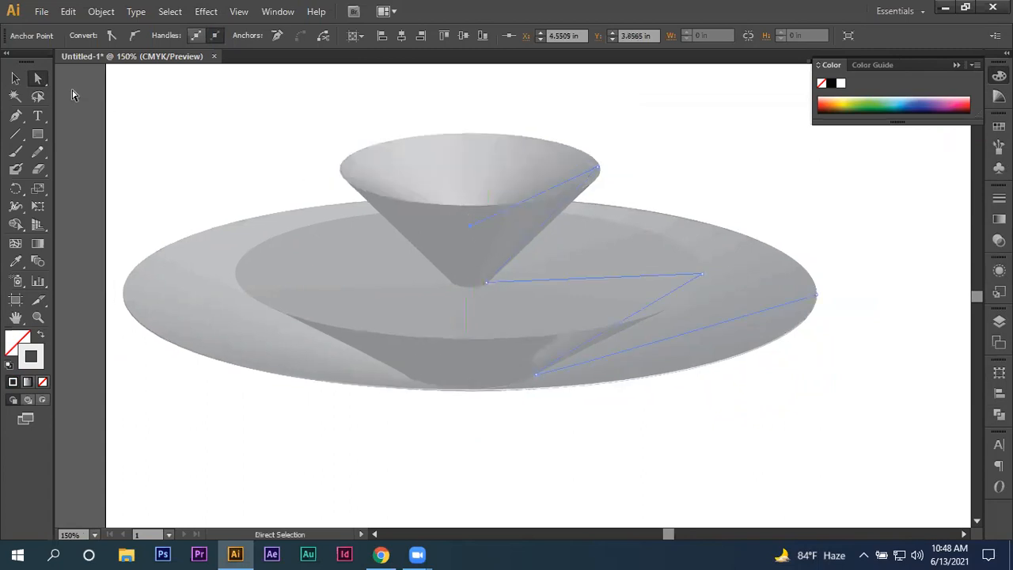
# Select the whole revolved zigzag shape and delete it from the artboard
pyautogui.click(15, 78)
pyautogui.click(131, 124)
pyautogui.scroll(-2, 378, 324)
pyautogui.moveTo(341, 387); pyautogui.dragTo(649, 204)
pyautogui.moveTo(466, 263); pyautogui.dragTo(511, 263)
pyautogui.moveTo(375, 385); pyautogui.dragTo(579, 239)
pyautogui.press('Delete')
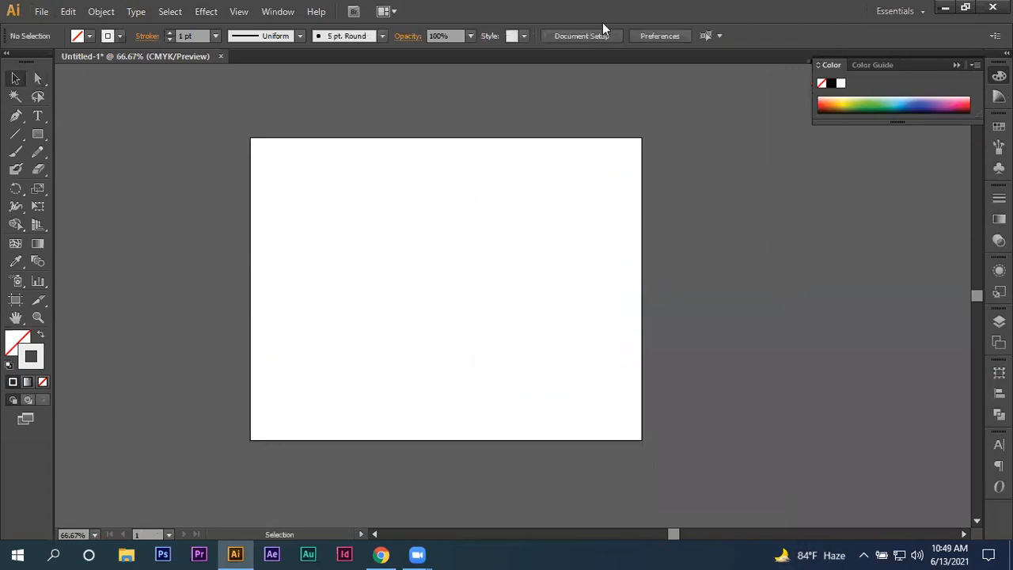
# Swap the default fill and stroke colours to get a light grey fill with no stroke
pyautogui.click(27, 337)
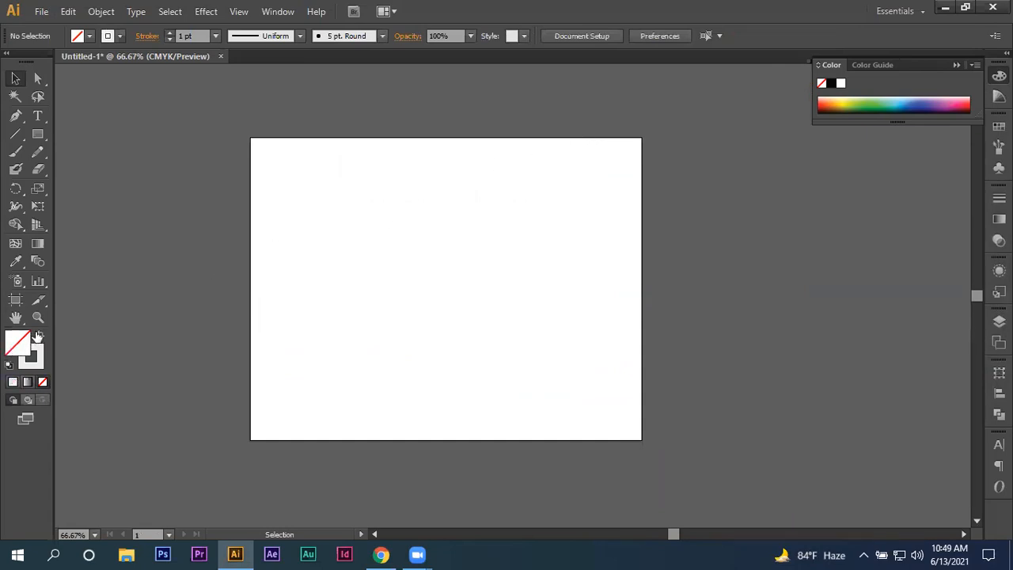
pyautogui.click(38, 336)
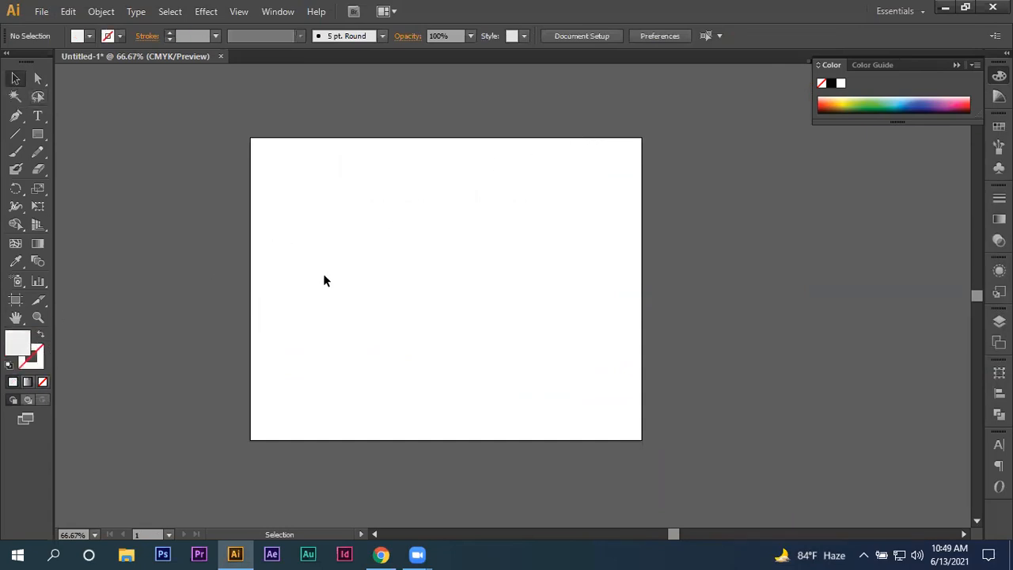
pyautogui.scroll(1, 324, 275)
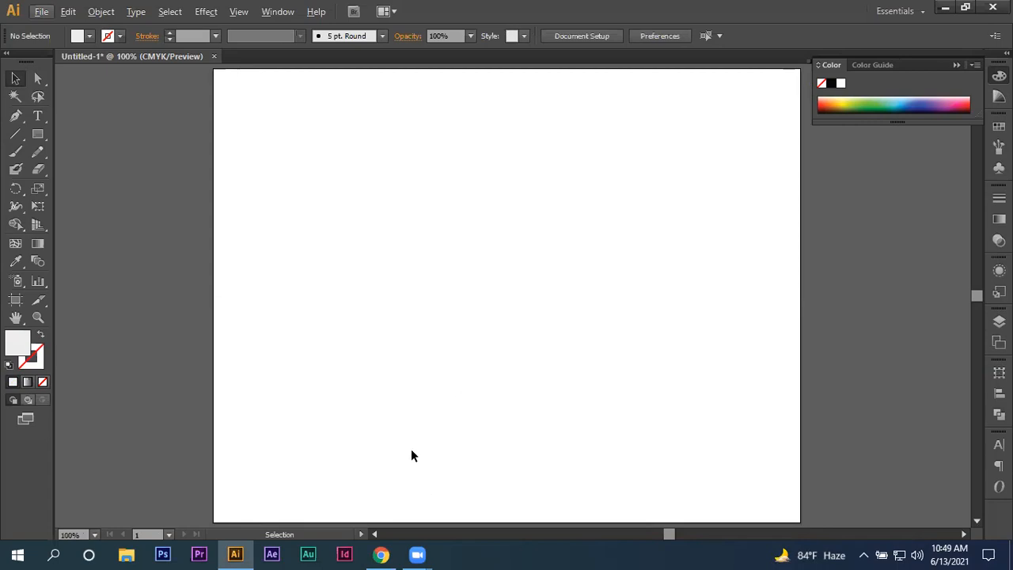
# Add the point text "UY LAB" near the upper middle of the artboard
pyautogui.click(37, 115)
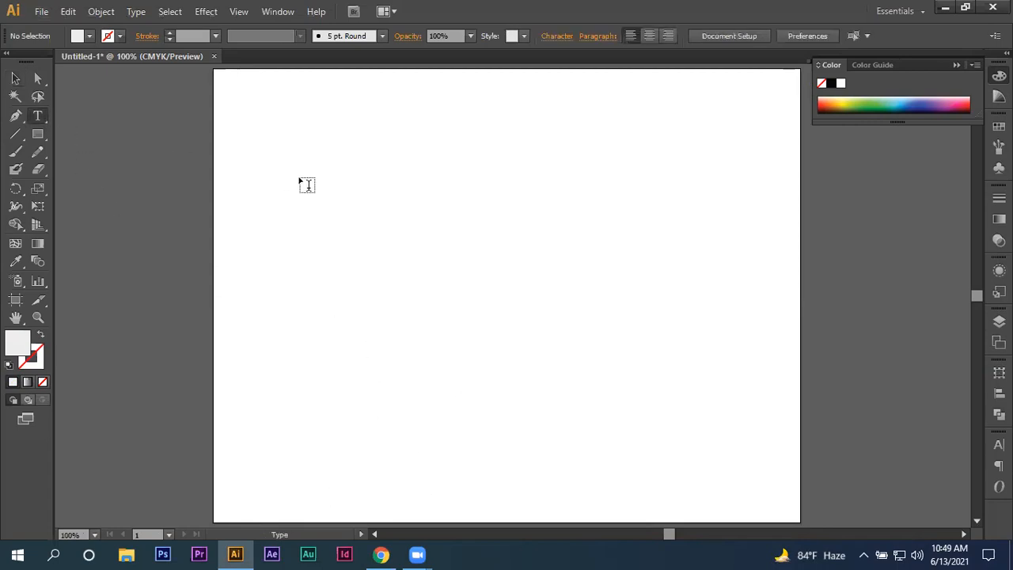
pyautogui.click(466, 220)
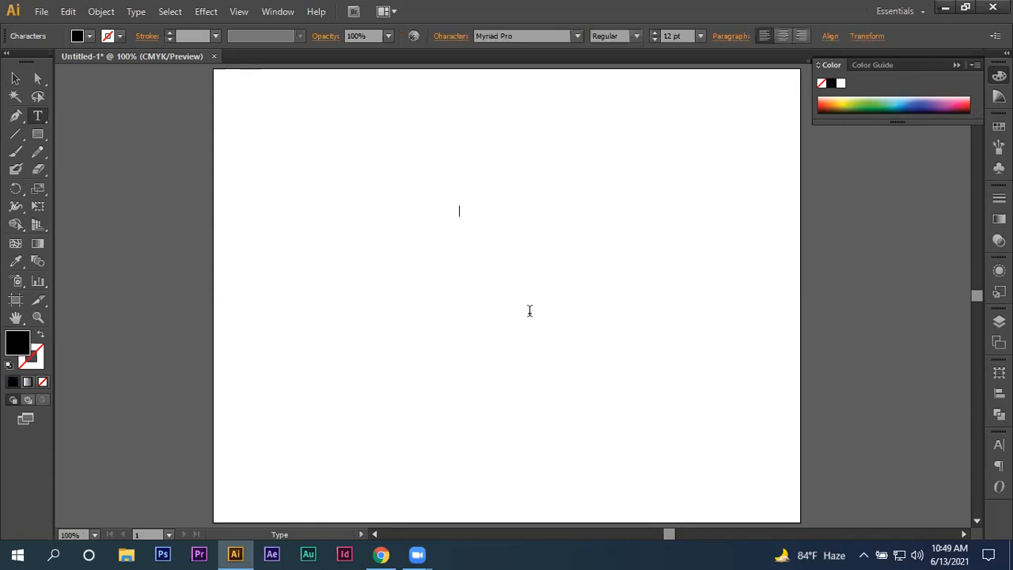
pyautogui.write('UY LAB')
pyautogui.click(15, 79)
# Enlarge the UY LAB text to about 127 pt and move it up and left on the artboard
pyautogui.click(478, 210)
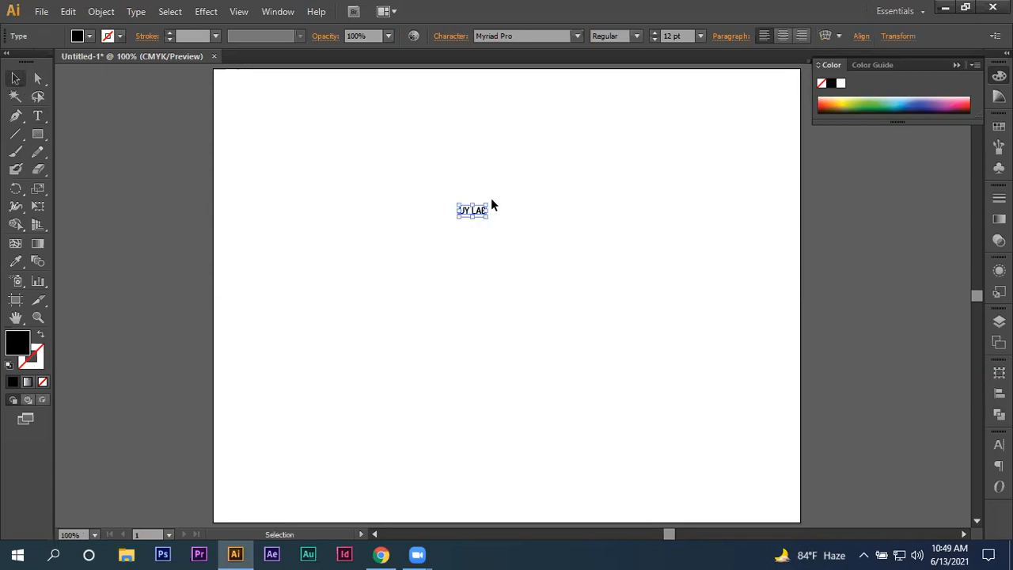
pyautogui.moveTo(488, 220); pyautogui.dragTo(712, 384)
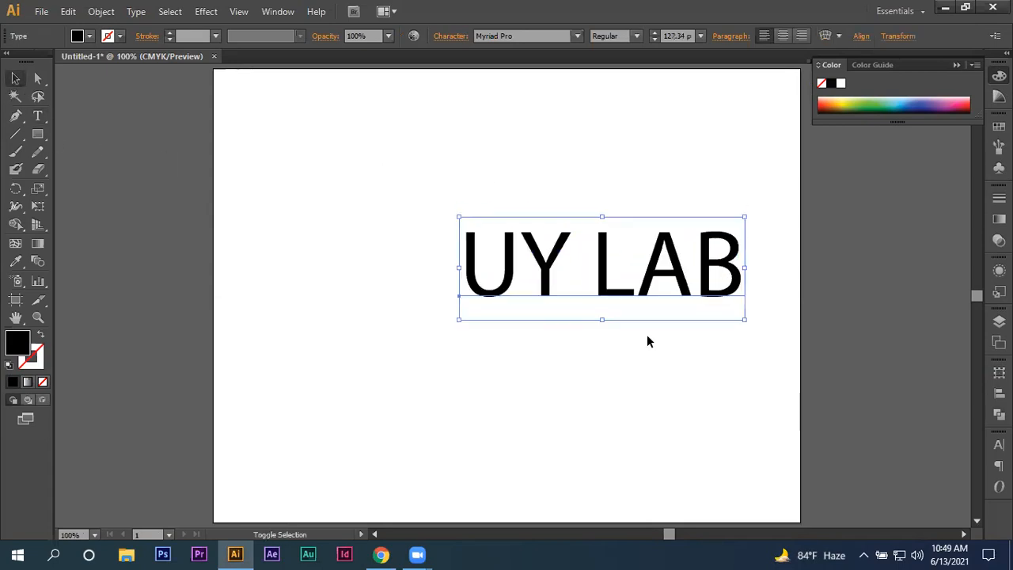
pyautogui.moveTo(502, 219); pyautogui.dragTo(470, 200)
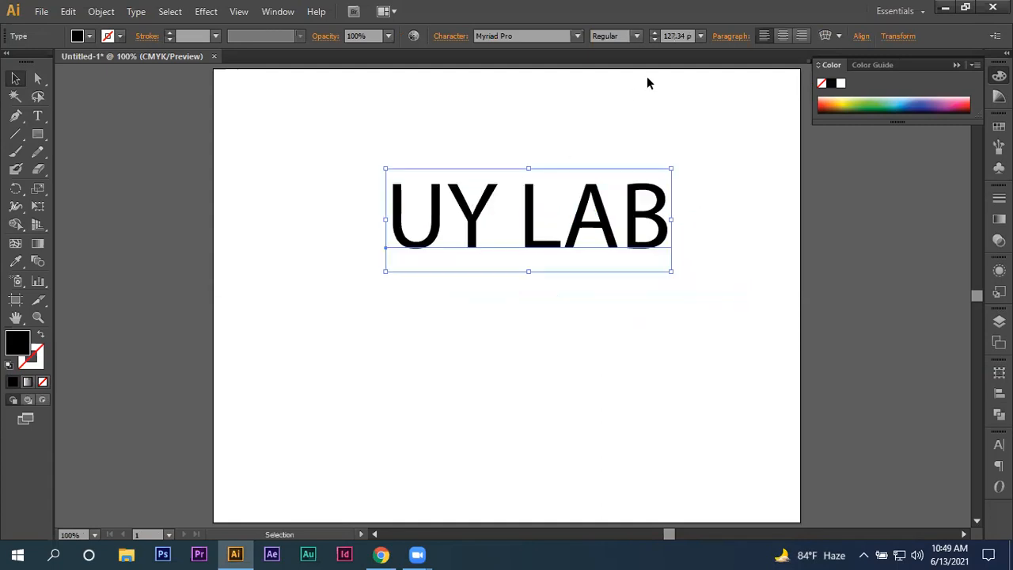
# Set the UY LAB text's font style to Bold and adjust its position slightly
pyautogui.click(642, 37)
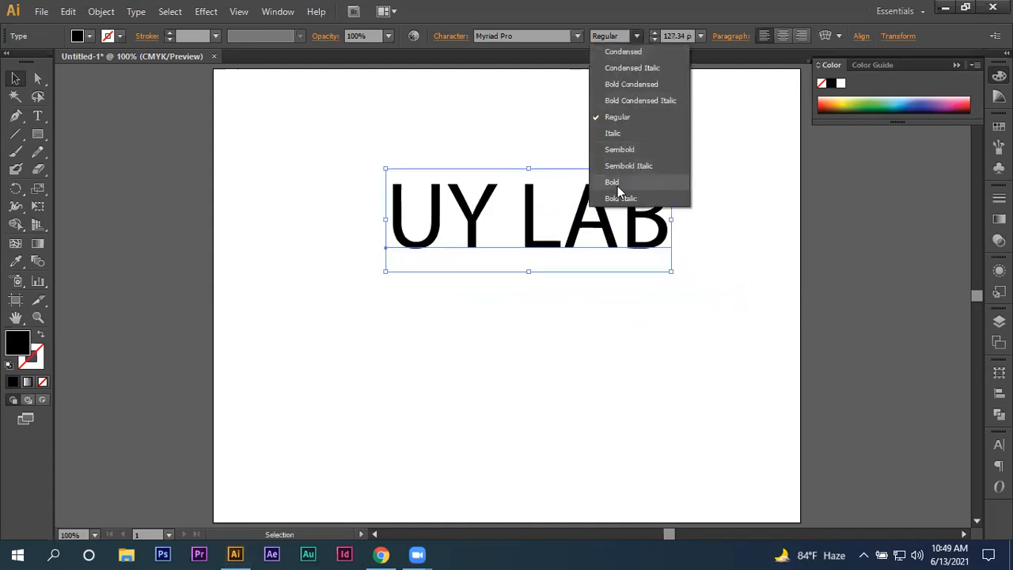
pyautogui.click(610, 183)
pyautogui.click(728, 184)
pyautogui.moveTo(625, 207); pyautogui.dragTo(639, 211)
pyautogui.hotkey('ctrl', '+')
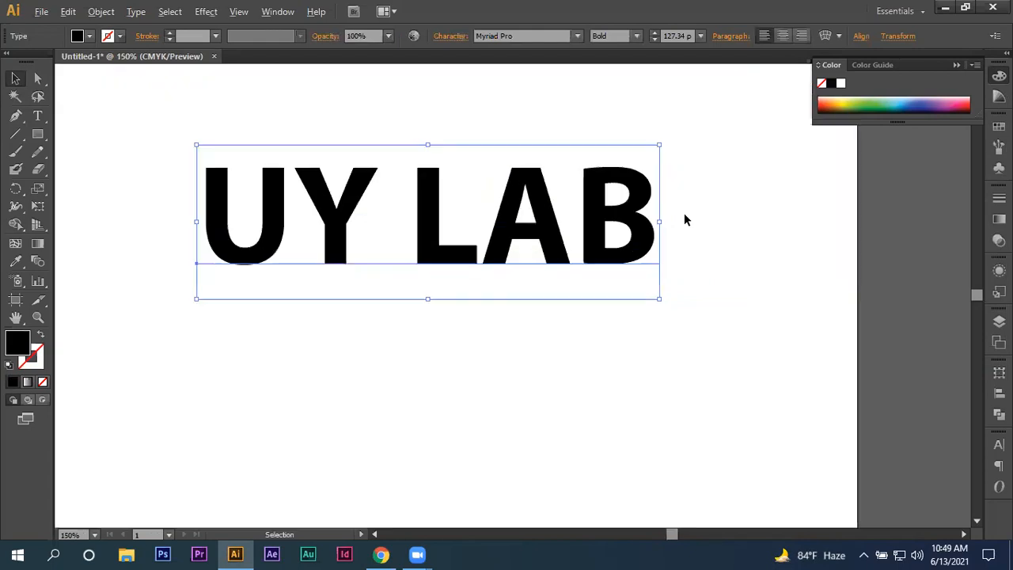
# Reflect the UY LAB text across the horizontal axis at its baseline anchor as a copy, with the preview on
pyautogui.click(38, 133)
pyautogui.moveTo(15, 187); pyautogui.dragTo(56, 212)
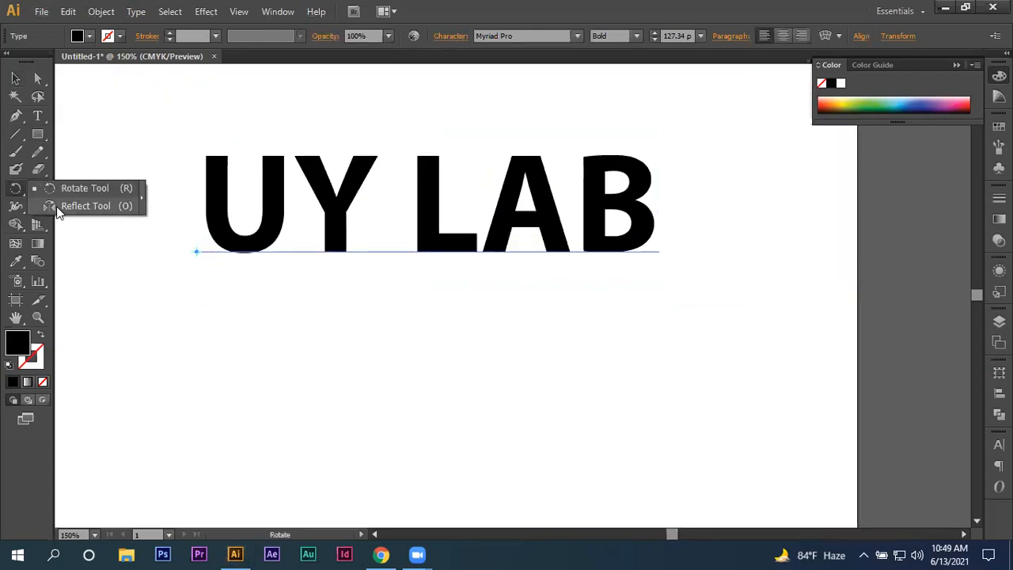
pyautogui.click(64, 202)
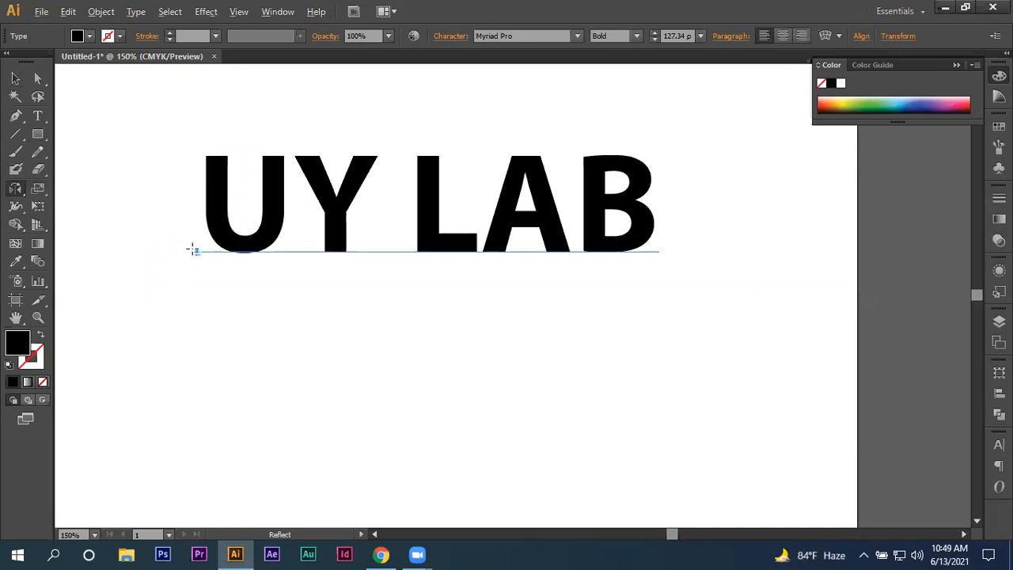
pyautogui.keyDown('alt'); pyautogui.click(196, 252); pyautogui.keyUp('alt')
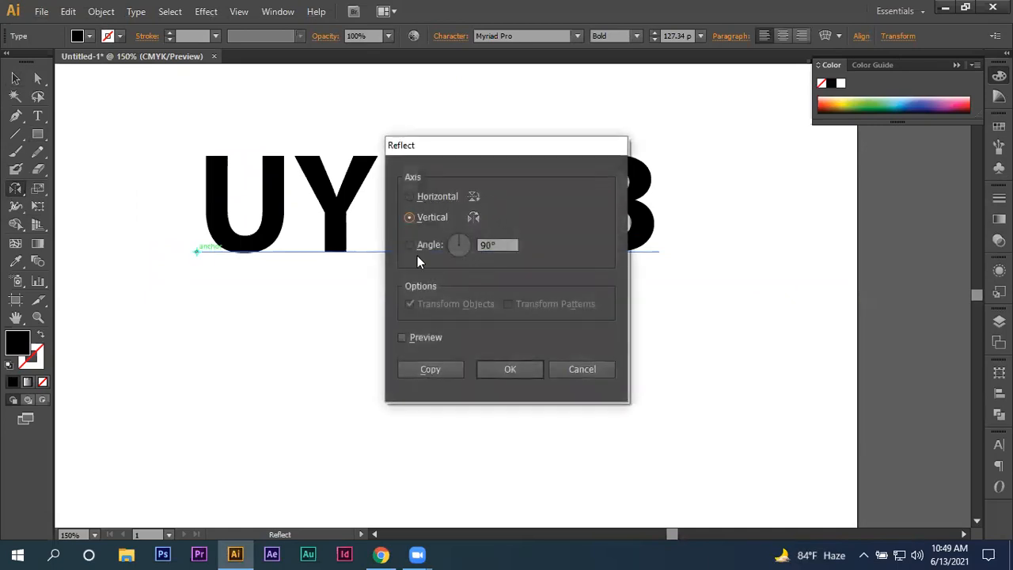
pyautogui.click(412, 337)
pyautogui.click(443, 197)
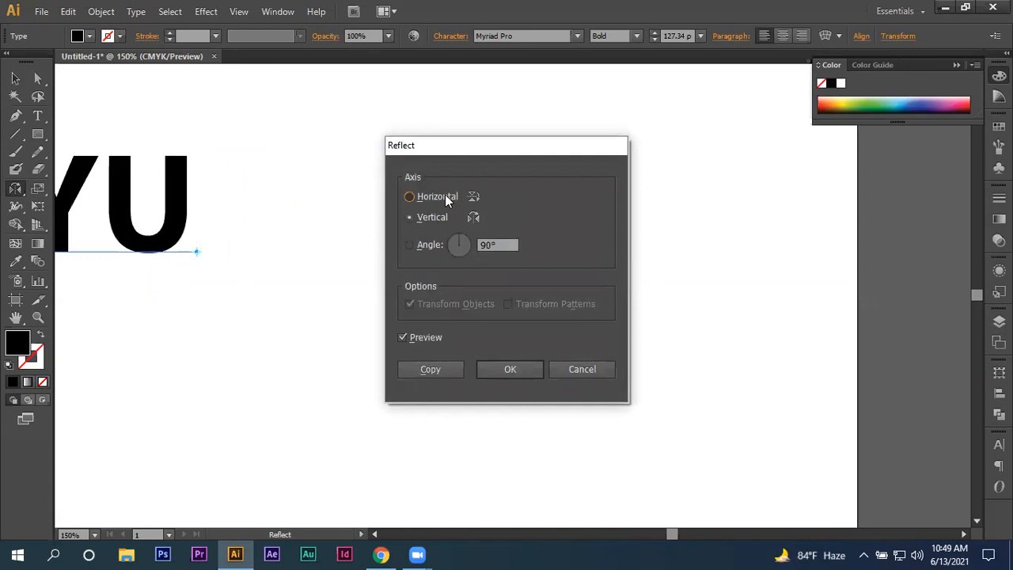
pyautogui.click(443, 369)
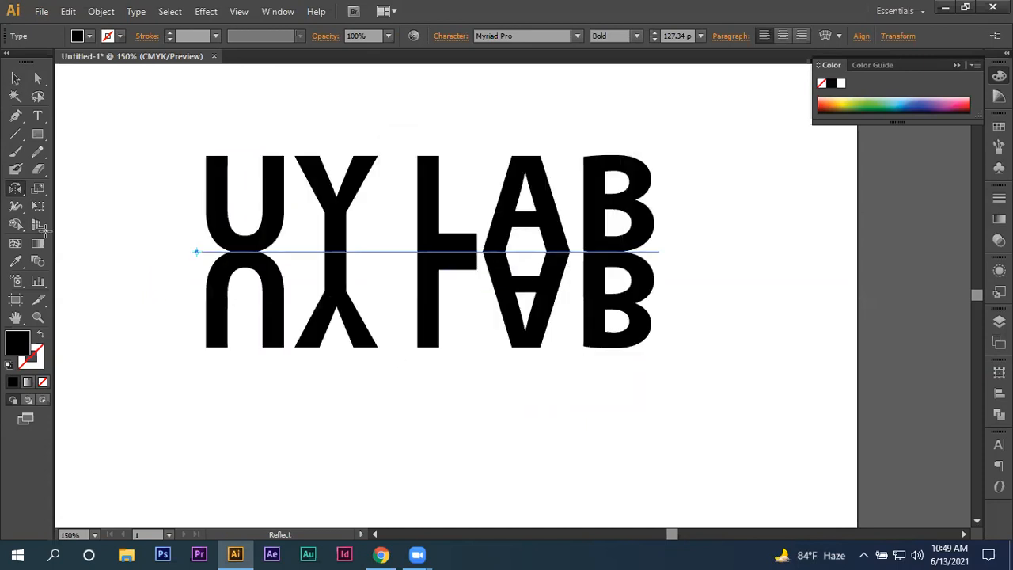
# Convert the mirrored copy of the UY LAB text to outlines and deselect it
pyautogui.click(37, 134)
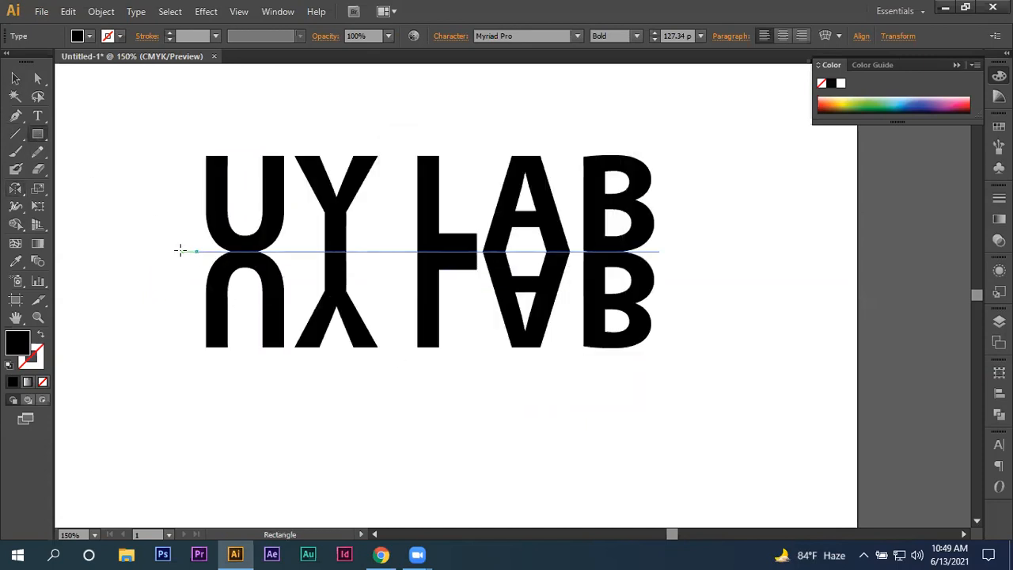
pyautogui.click(15, 79)
pyautogui.rightClick(265, 323)
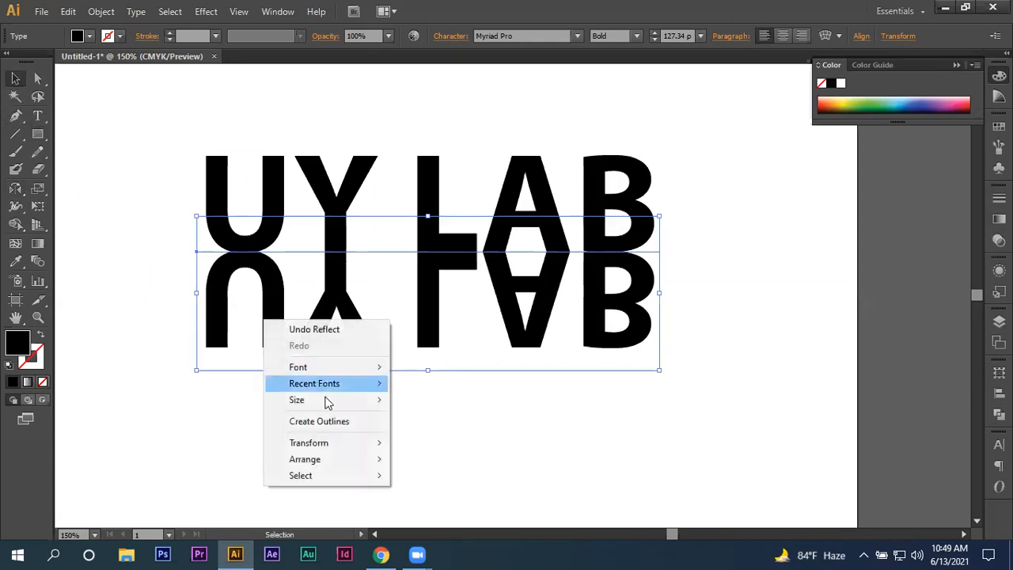
pyautogui.click(330, 421)
pyautogui.click(314, 420)
# Draw a black rectangle over the mirrored letters from the text baseline down, slightly wider than the text, and extend its lower edge a little
pyautogui.click(37, 134)
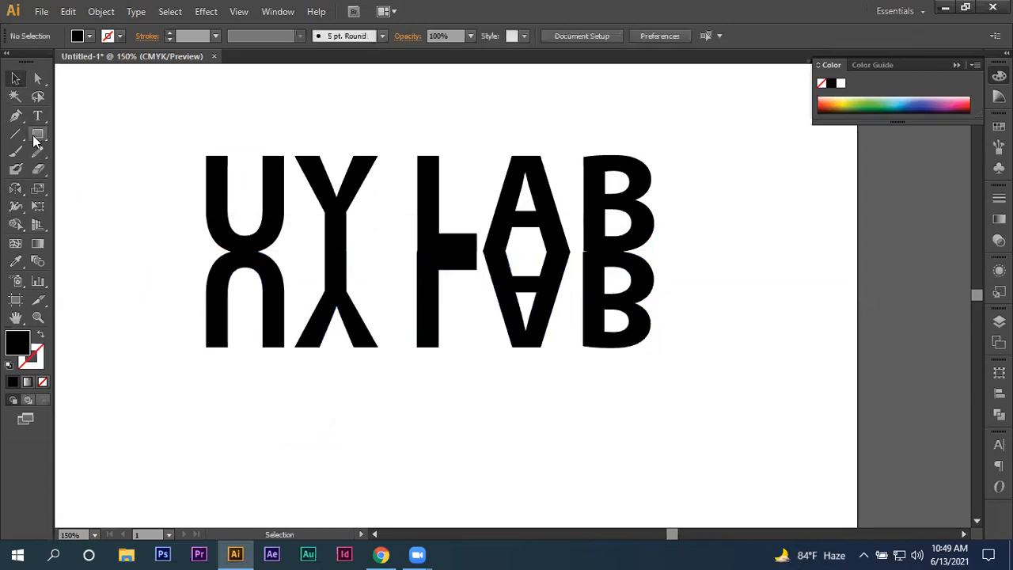
pyautogui.moveTo(205, 252); pyautogui.dragTo(668, 319)
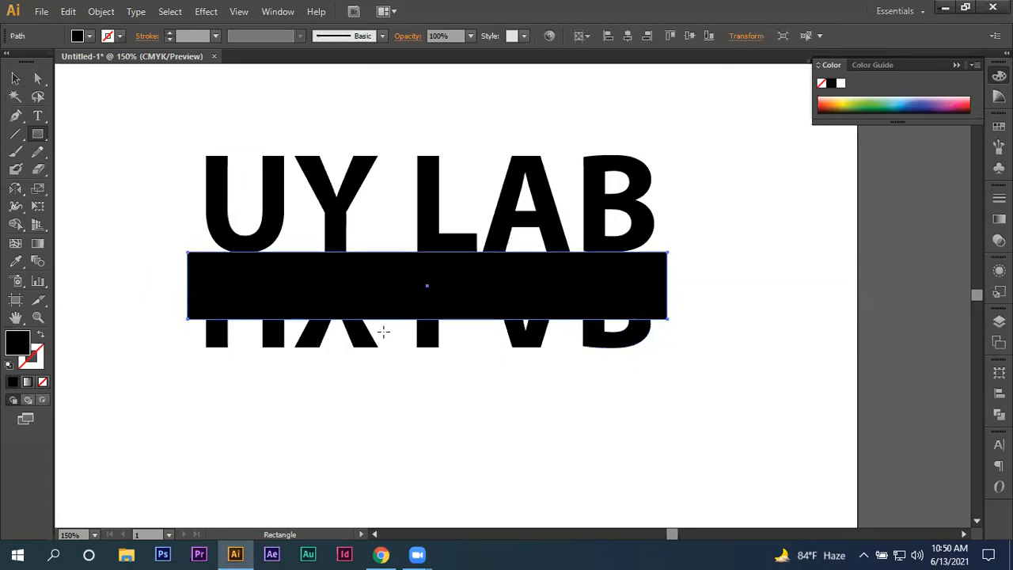
pyautogui.click(16, 79)
pyautogui.scroll(1, 249, 305)
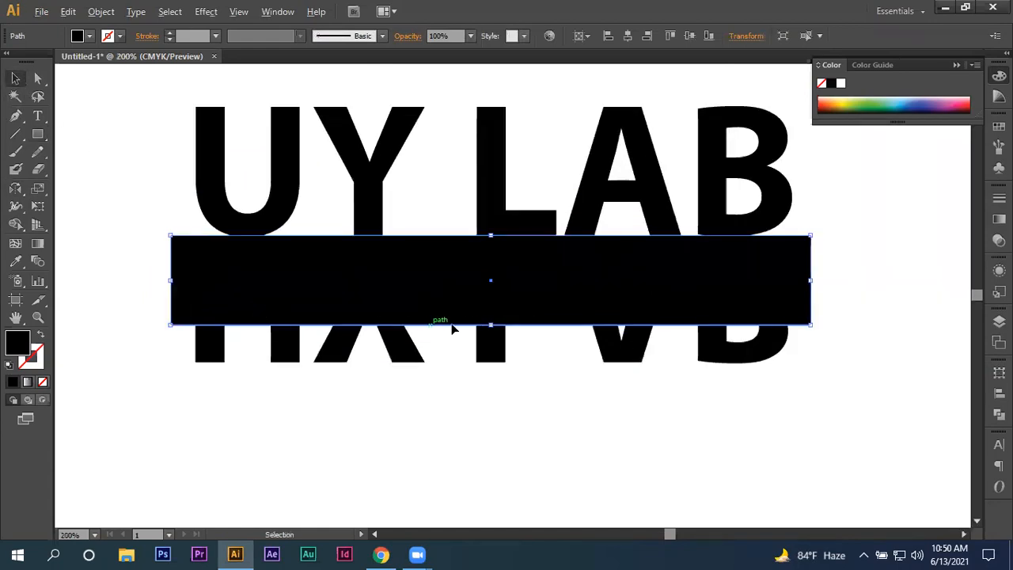
pyautogui.moveTo(492, 326); pyautogui.dragTo(491, 337)
# Examine up close how the rectangle's upper edge lines up with the baseline of the UY LAB text
pyautogui.click(406, 405)
pyautogui.click(261, 310)
pyautogui.scroll(2, 117, 262)
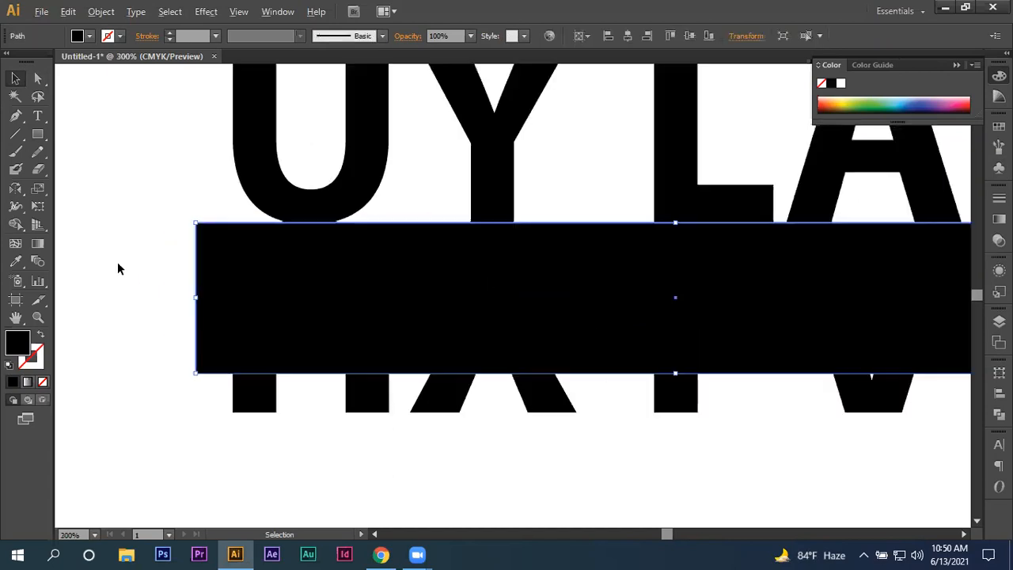
pyautogui.click(147, 267)
pyautogui.scroll(2, 258, 230)
pyautogui.moveTo(346, 272)
pyautogui.mouseDown()
pyautogui.moveTo(348, 317)
pyautogui.moveTo(353, 278)
pyautogui.mouseUp()
pyautogui.scroll(-3, 248, 267)
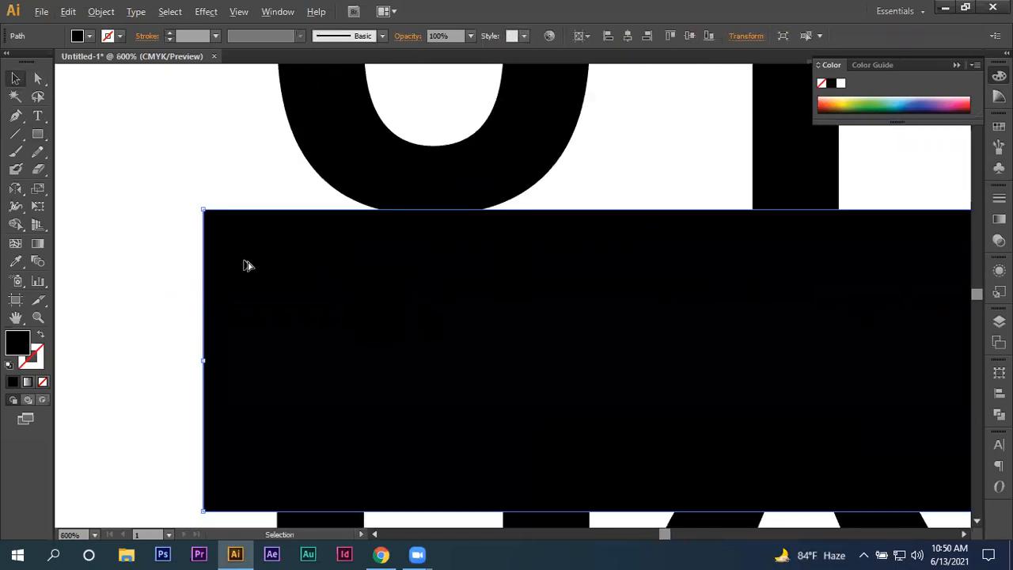
pyautogui.scroll(-1, 119, 330)
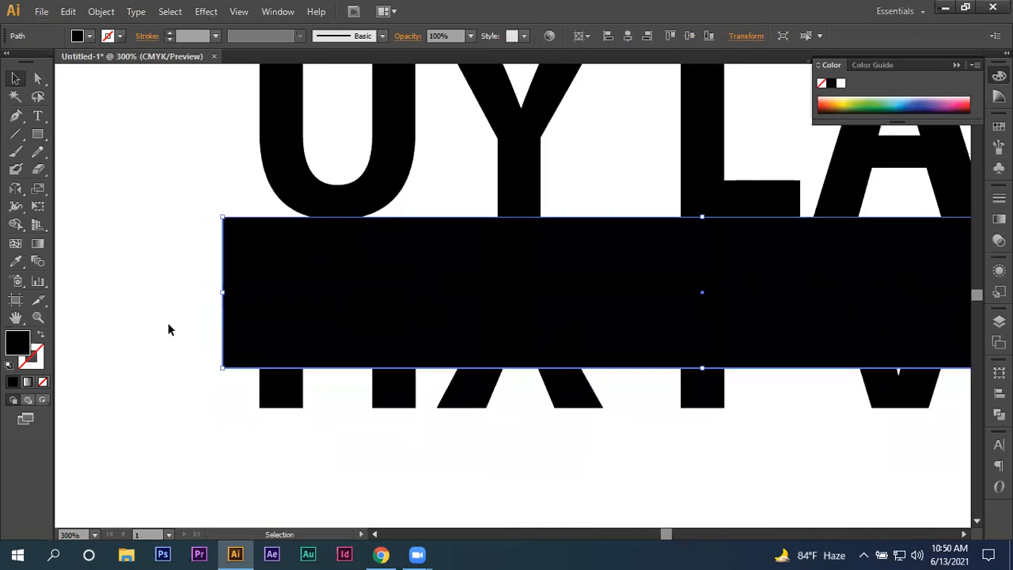
pyautogui.scroll(-2, 190, 322)
pyautogui.click(188, 383)
# Fill the rectangle with a white-to-black linear gradient at an angle of -90°
pyautogui.click(261, 305)
pyautogui.click(999, 218)
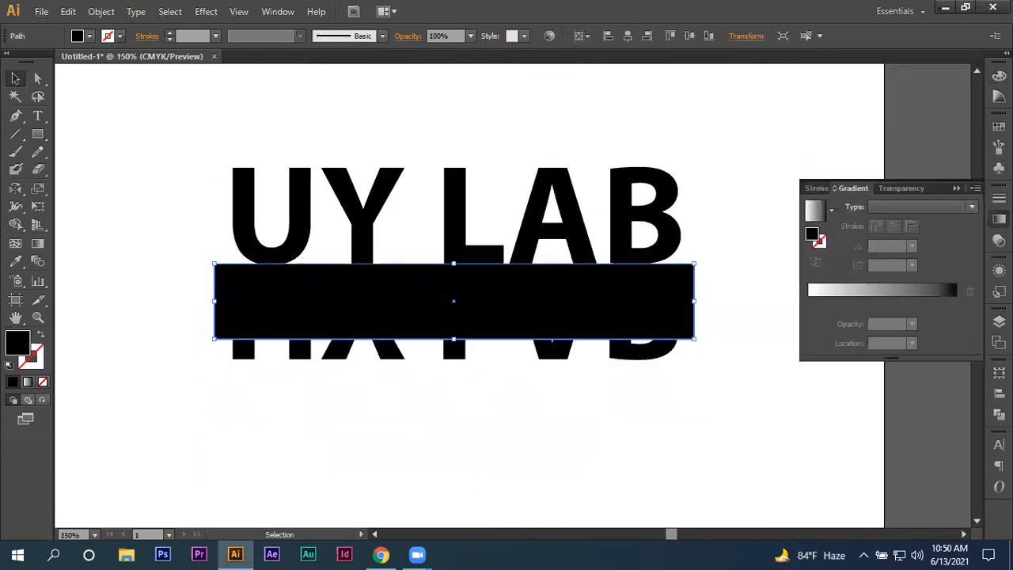
pyautogui.click(844, 294)
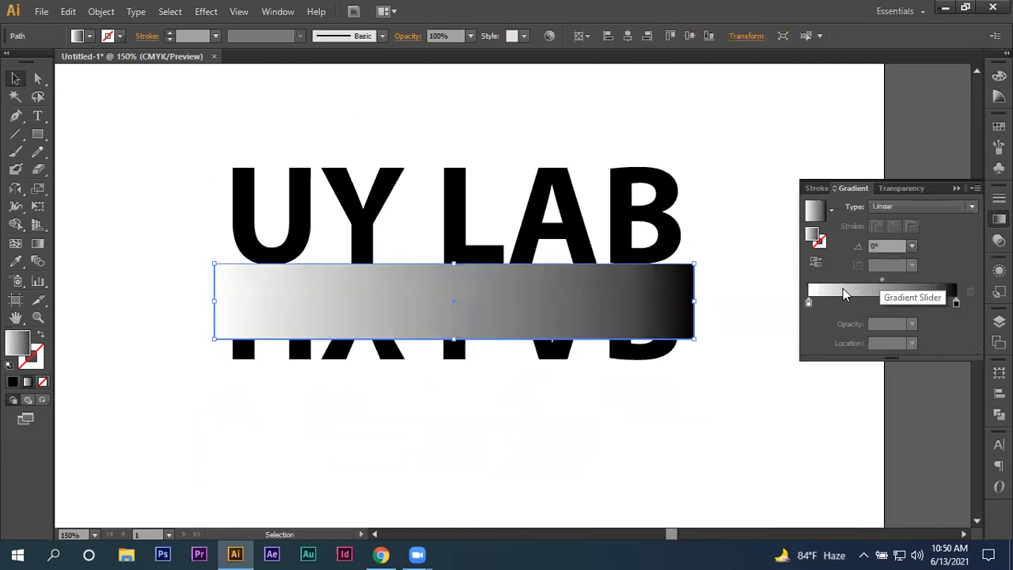
pyautogui.click(922, 207)
pyautogui.click(930, 250)
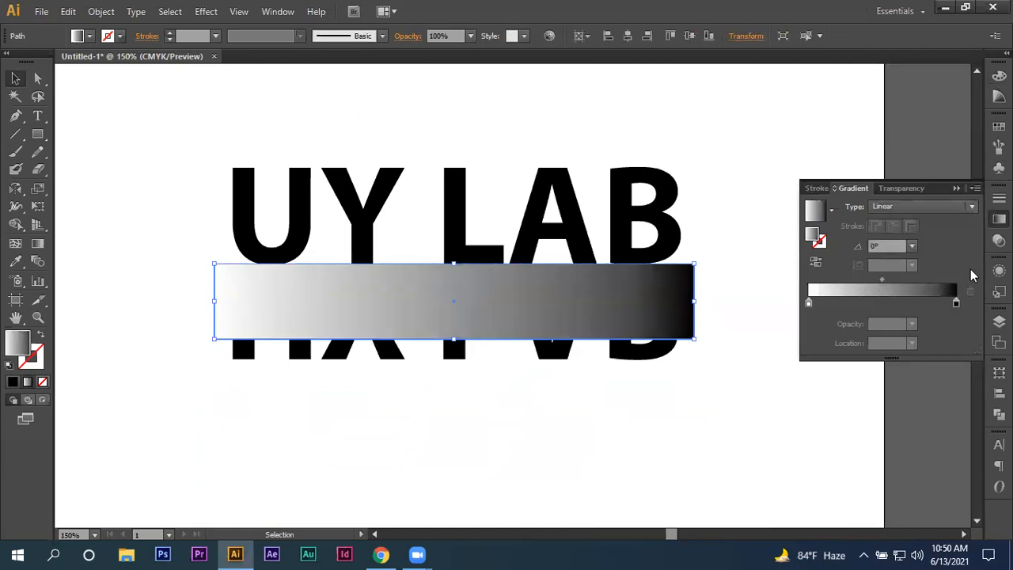
pyautogui.click(912, 247)
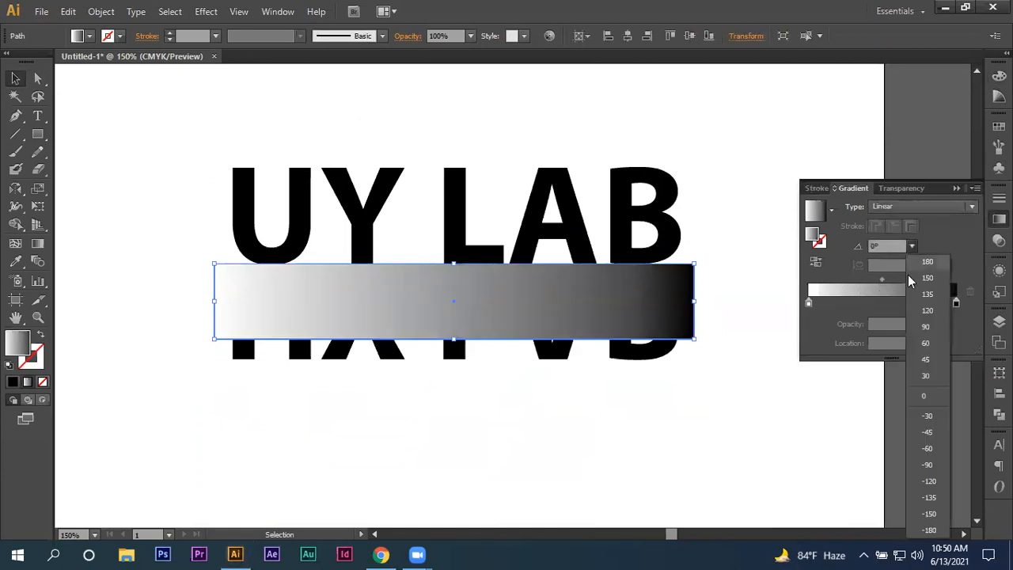
pyautogui.click(941, 464)
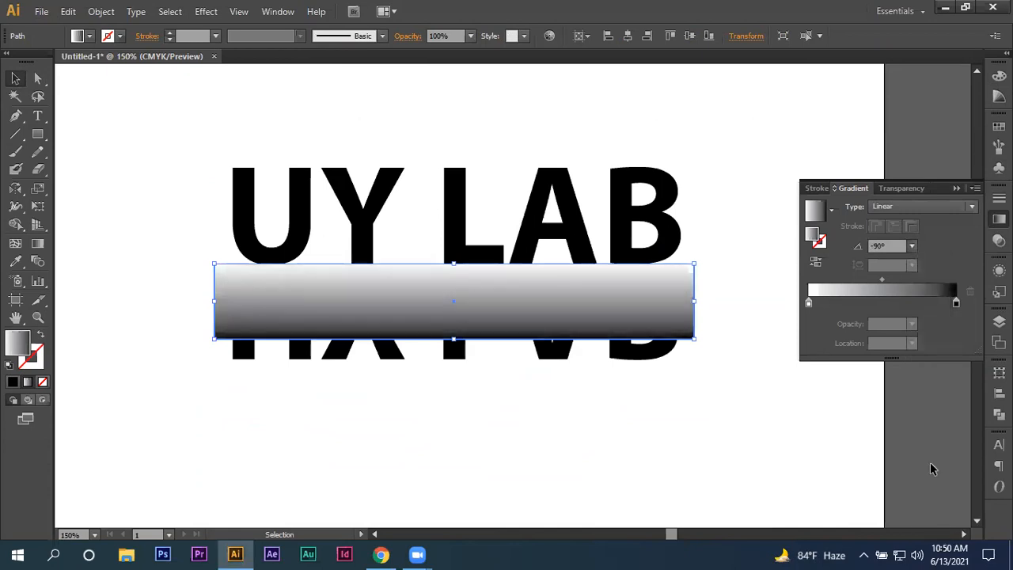
pyautogui.click(956, 189)
# Select the mirrored outlines together with the gradient rectangle and make an opacity mask from them
pyautogui.moveTo(194, 397); pyautogui.dragTo(591, 304)
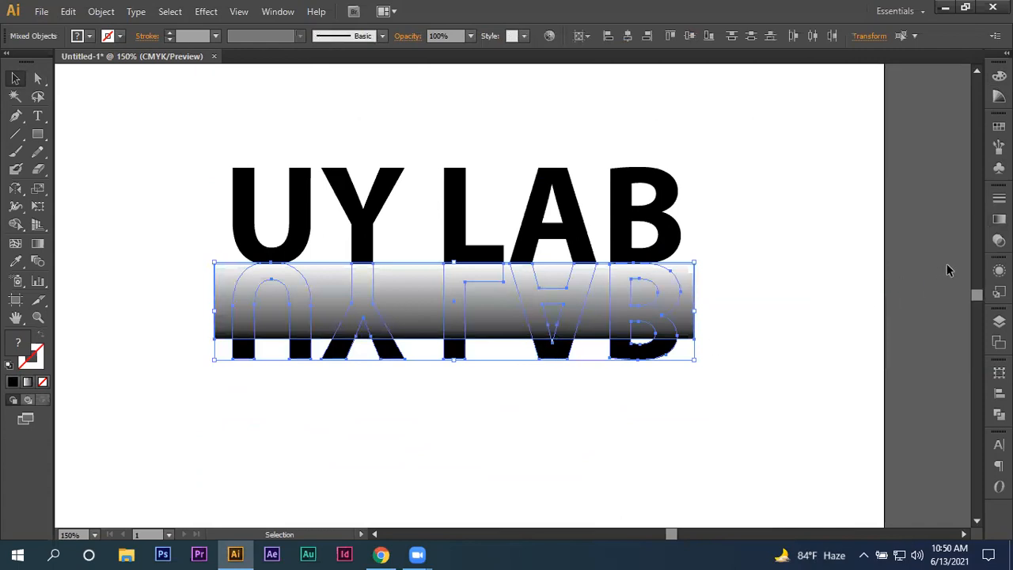
pyautogui.click(637, 200)
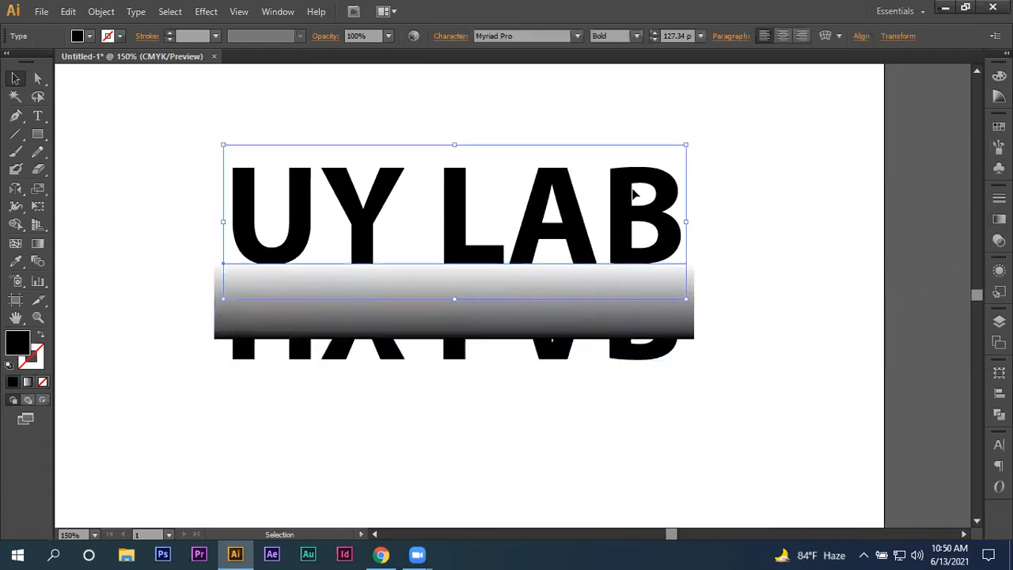
pyautogui.click(353, 434)
pyautogui.click(321, 293)
pyautogui.click(190, 430)
pyautogui.moveTo(166, 429); pyautogui.dragTo(299, 339)
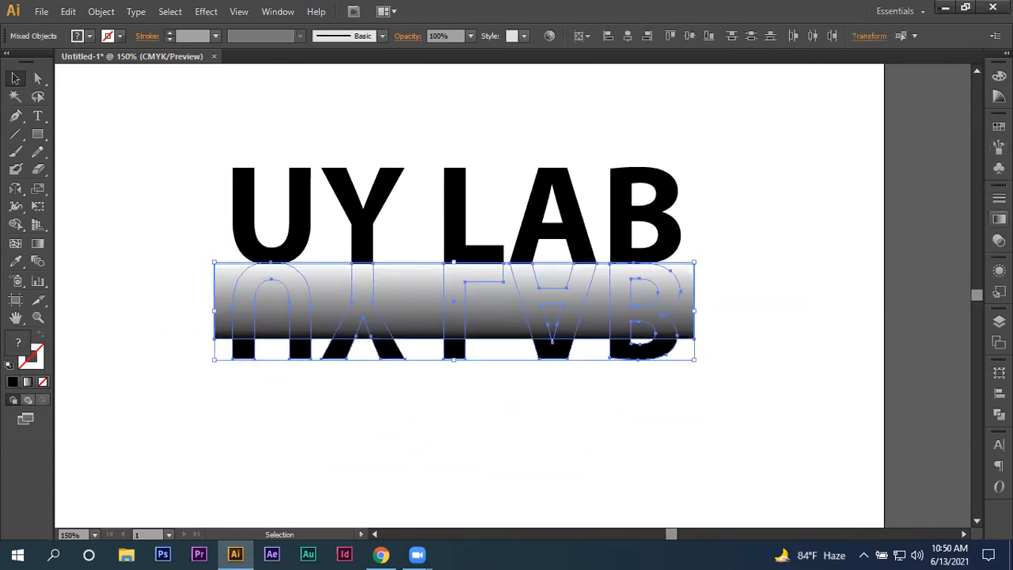
pyautogui.click(998, 219)
pyautogui.click(900, 190)
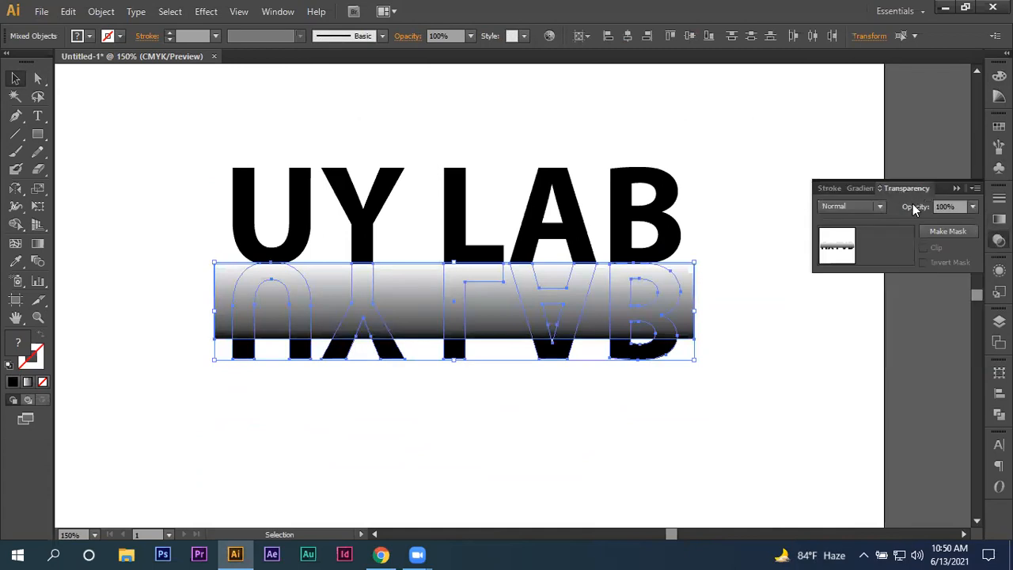
pyautogui.click(931, 231)
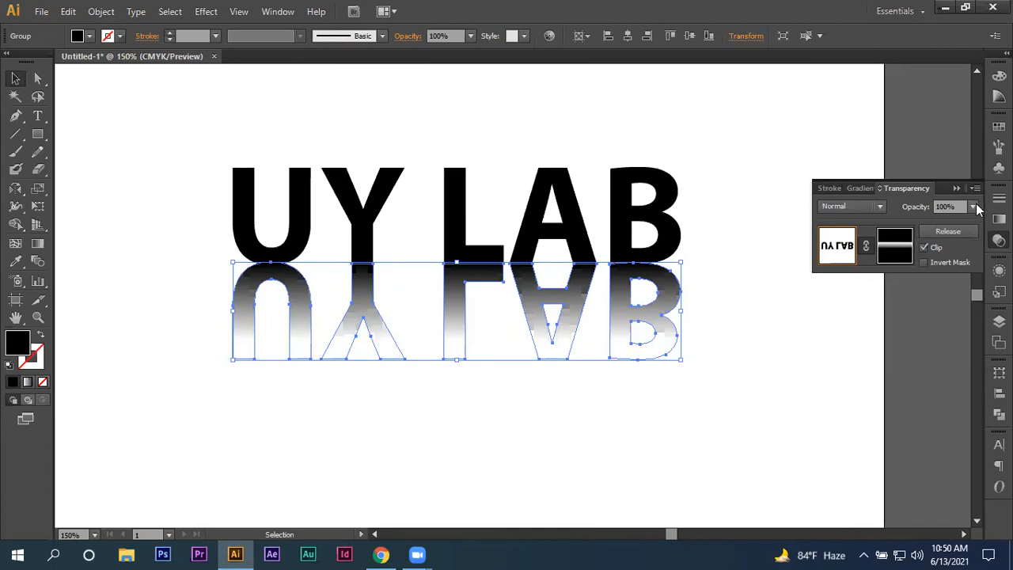
# Set the masked reflection's opacity to 80% and deselect it to view the whole effect
pyautogui.click(973, 207)
pyautogui.click(953, 355)
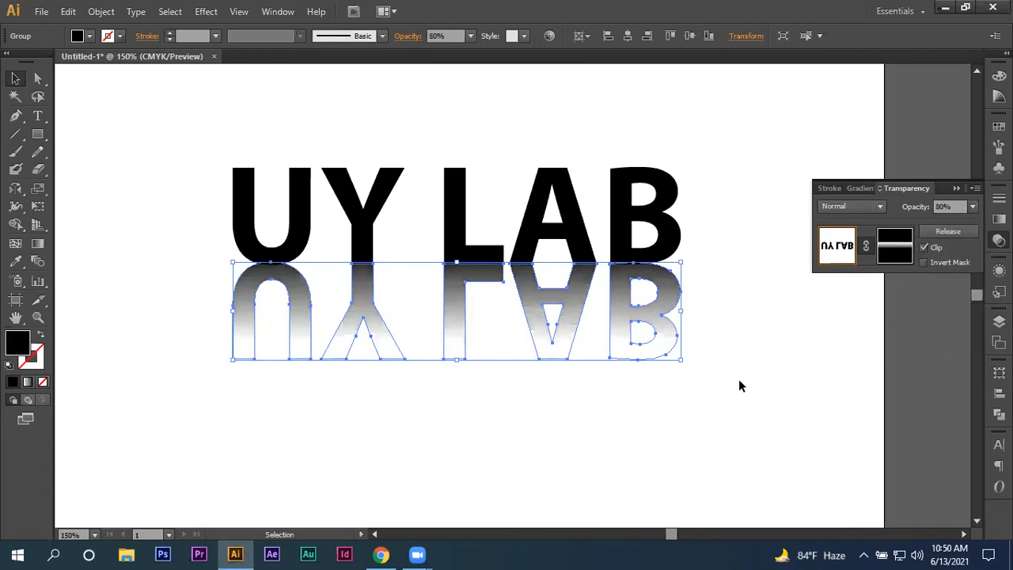
pyautogui.click(739, 387)
pyautogui.scroll(-1, 753, 387)
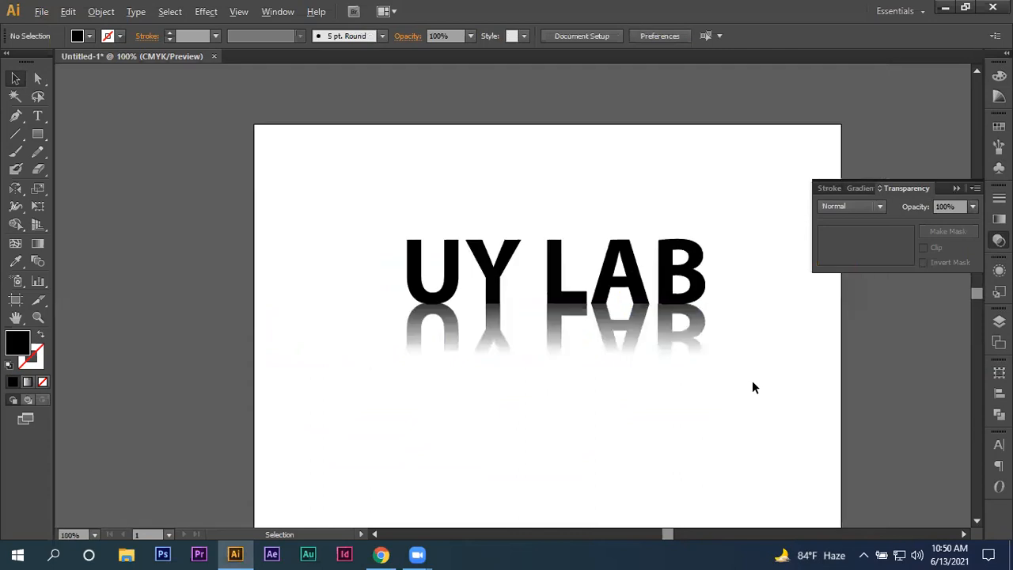
pyautogui.moveTo(753, 387); pyautogui.dragTo(667, 376)
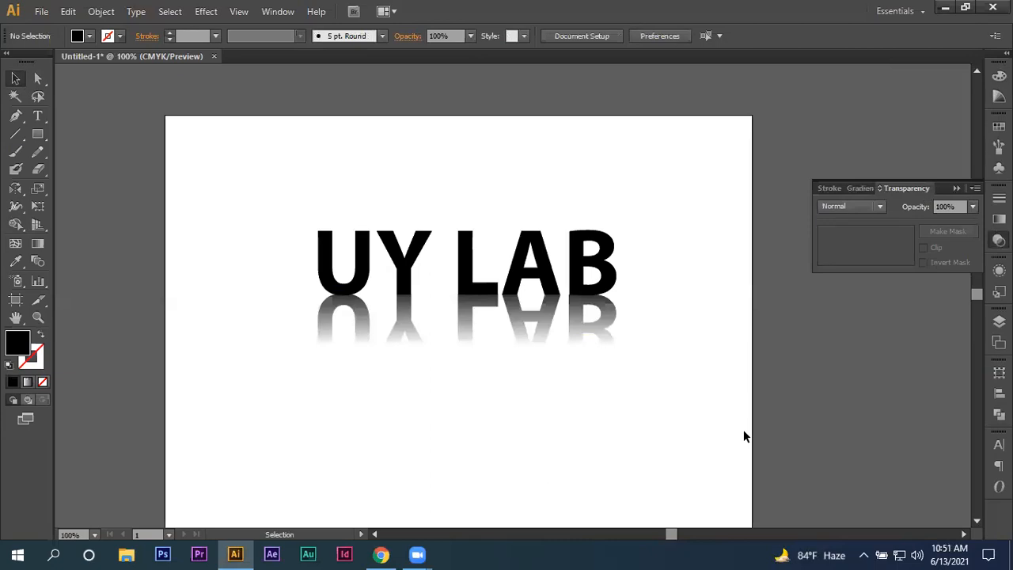
# Delete the UY LAB text with its reflection and add a person's name in capitals as point text near the middle of the artboard
pyautogui.moveTo(309, 485); pyautogui.dragTo(622, 282)
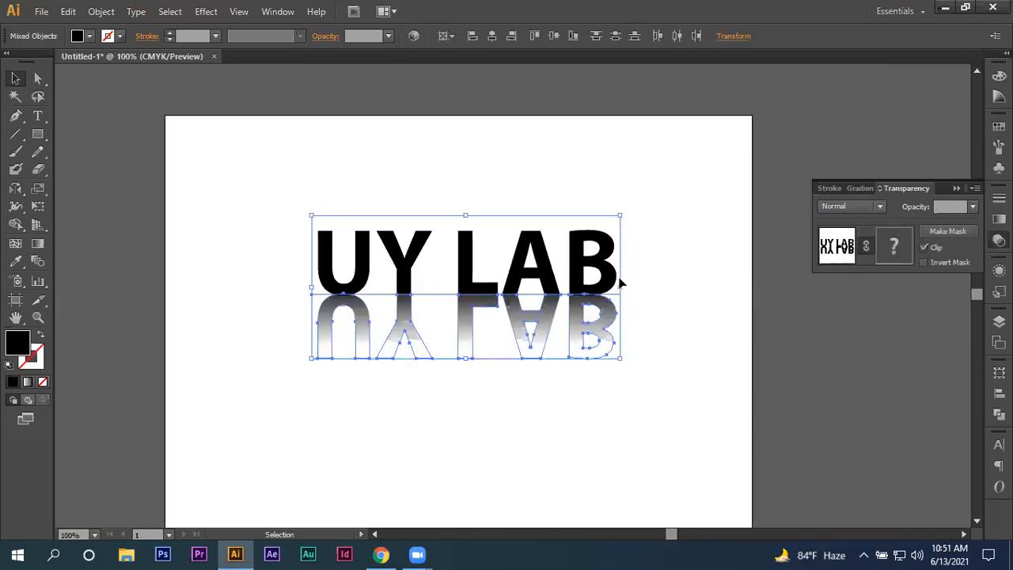
pyautogui.press('Delete')
pyautogui.click(38, 116)
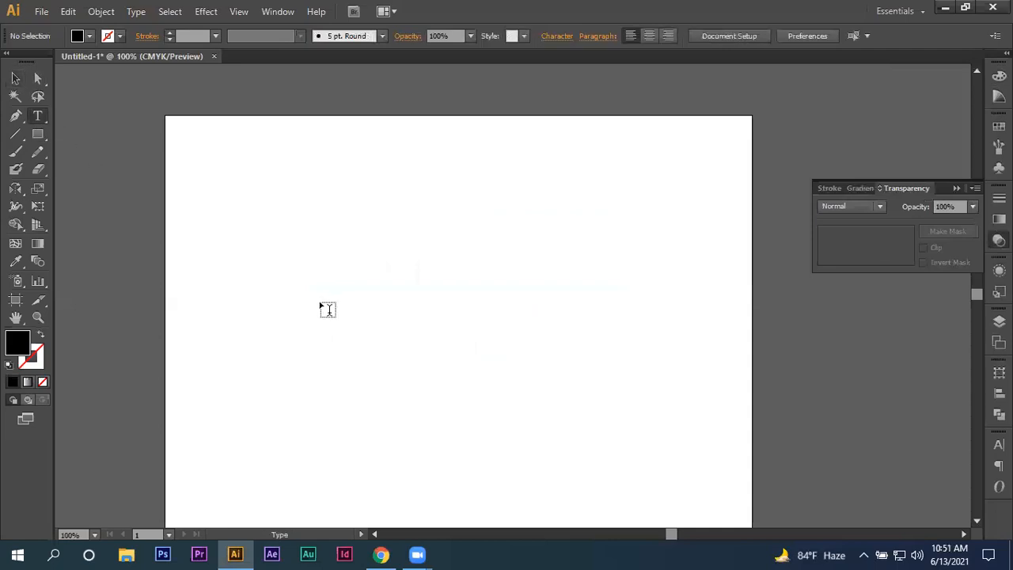
pyautogui.click(321, 300)
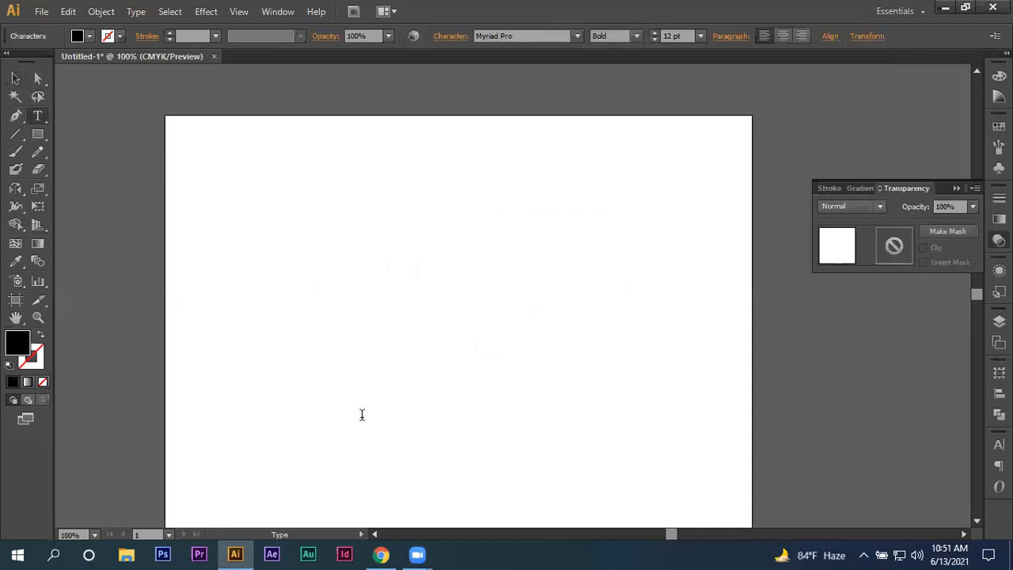
pyautogui.write('MAHM')
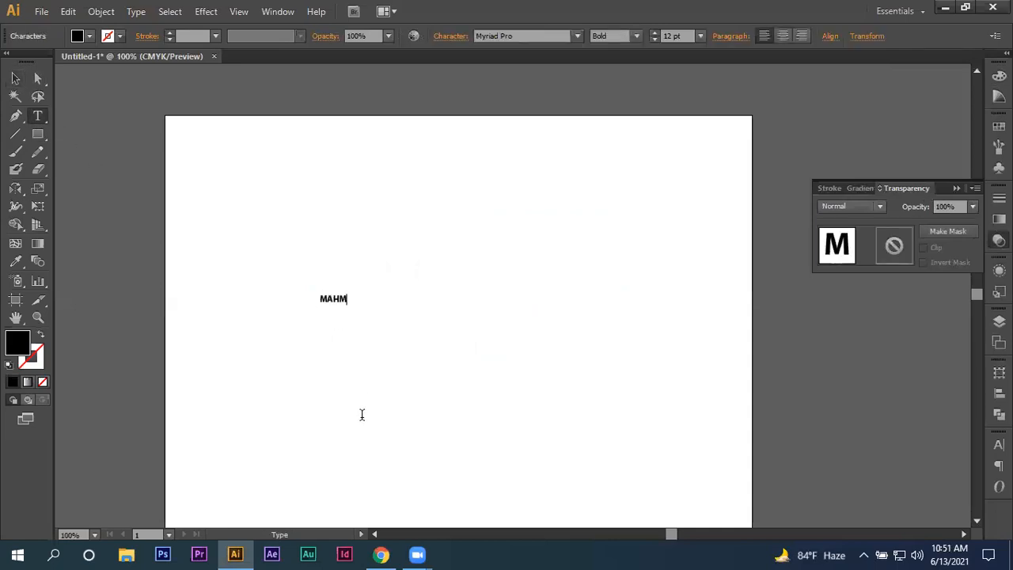
pyautogui.write('UD')
# Enlarge the name text to about 138 pt and centre it on the upper part of the artboard
pyautogui.click(38, 78)
pyautogui.click(15, 78)
pyautogui.moveTo(360, 307); pyautogui.dragTo(581, 467)
pyautogui.moveTo(421, 335); pyautogui.dragTo(542, 308)
pyautogui.moveTo(700, 338); pyautogui.dragTo(686, 333)
pyautogui.moveTo(599, 310); pyautogui.dragTo(605, 311)
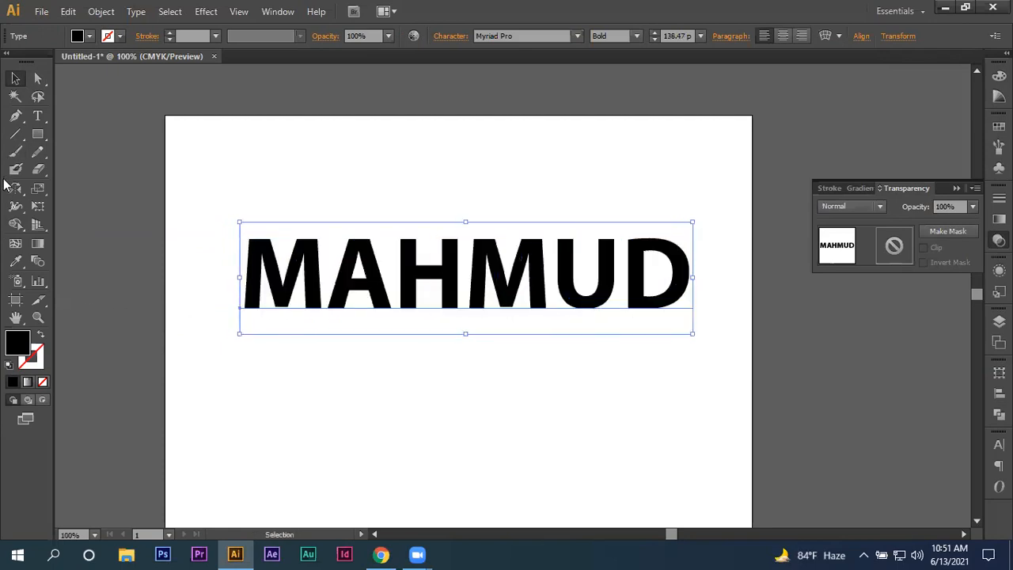
# Reflect the name text across the horizontal axis at its baseline anchor as a copy and deselect it
pyautogui.moveTo(15, 189); pyautogui.dragTo(48, 204)
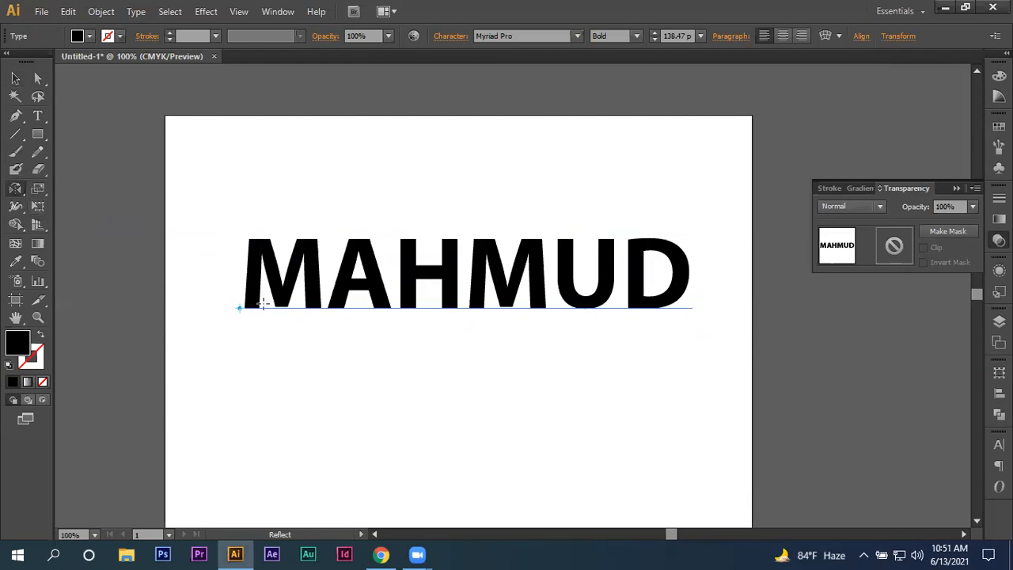
pyautogui.keyDown('alt'); pyautogui.click(240, 307); pyautogui.keyUp('alt')
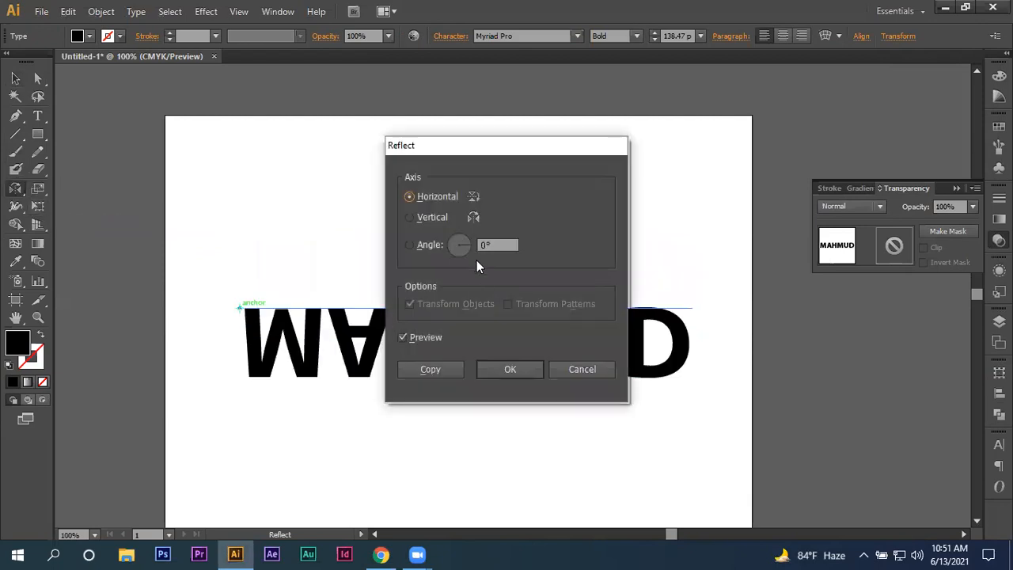
pyautogui.click(430, 374)
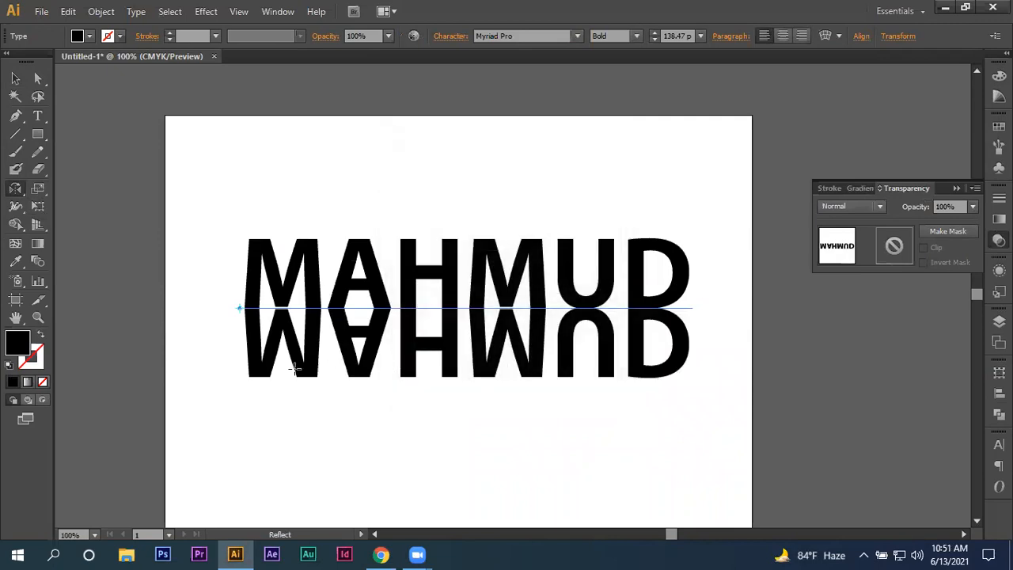
pyautogui.scroll(1, 243, 364)
pyautogui.scroll(-1, 459, 382)
pyautogui.click(15, 78)
pyautogui.click(480, 195)
pyautogui.moveTo(483, 191); pyautogui.dragTo(394, 166)
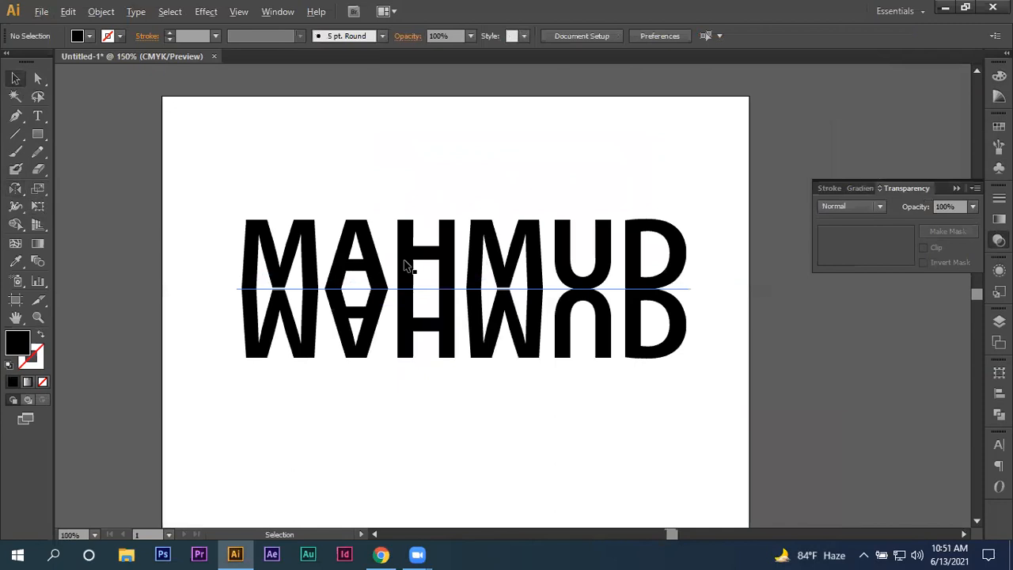
# Convert the reflected copy of the name text to outlines and deselect it
pyautogui.scroll(1, 406, 262)
pyautogui.click(419, 429)
pyautogui.click(419, 435)
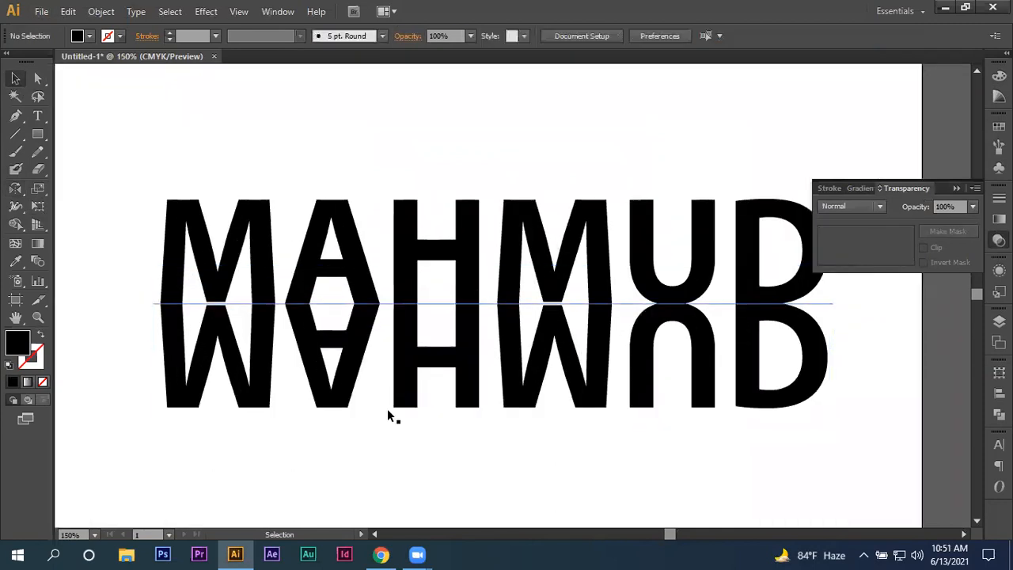
pyautogui.scroll(-1, 204, 190)
pyautogui.rightClick(247, 319)
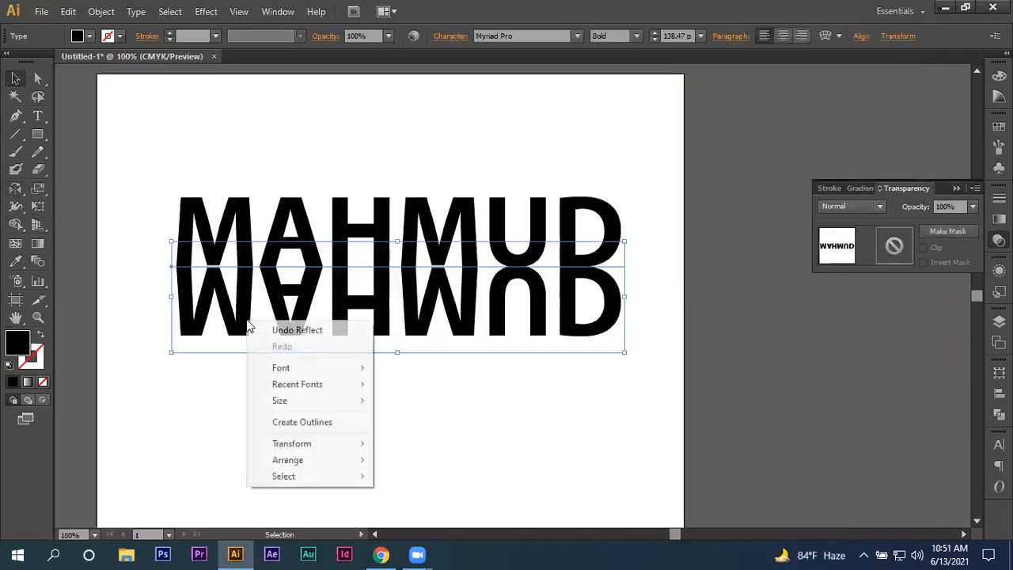
pyautogui.click(308, 423)
pyautogui.click(445, 397)
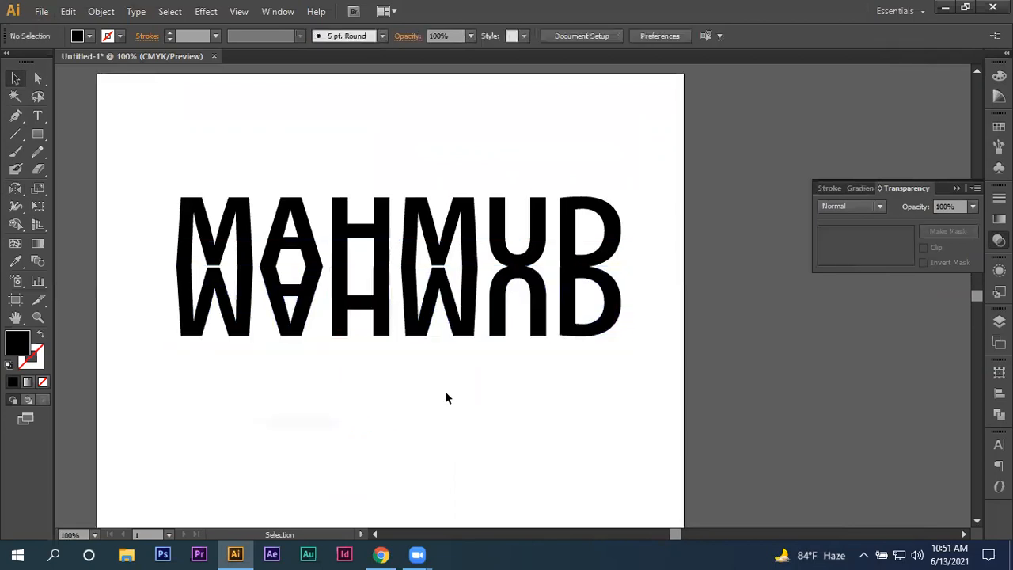
# Draw a rectangle over the upper part of the reflected name and fill it with a white-to-black linear gradient at -90°
pyautogui.click(37, 134)
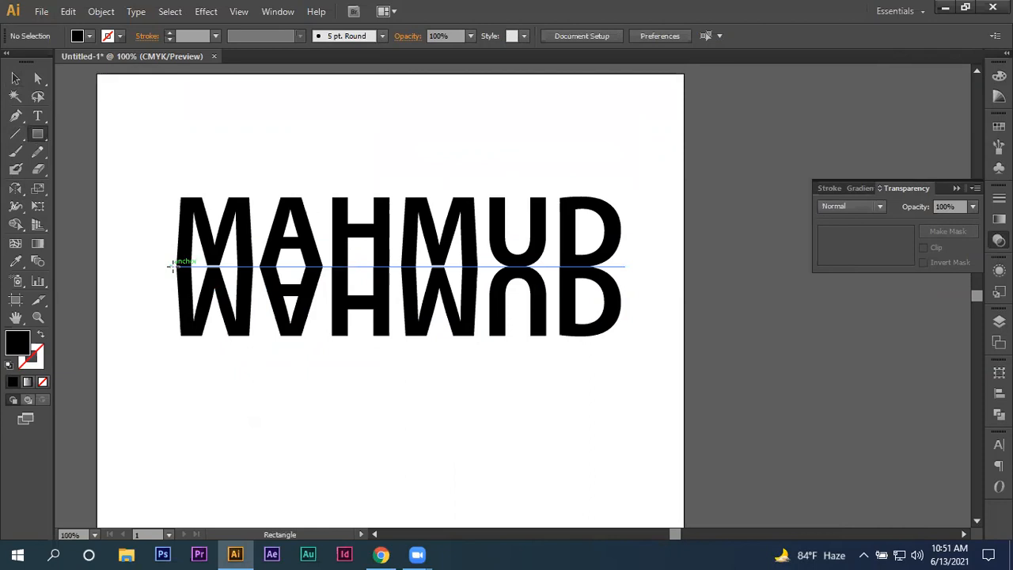
pyautogui.moveTo(673, 326); pyautogui.dragTo(638, 324)
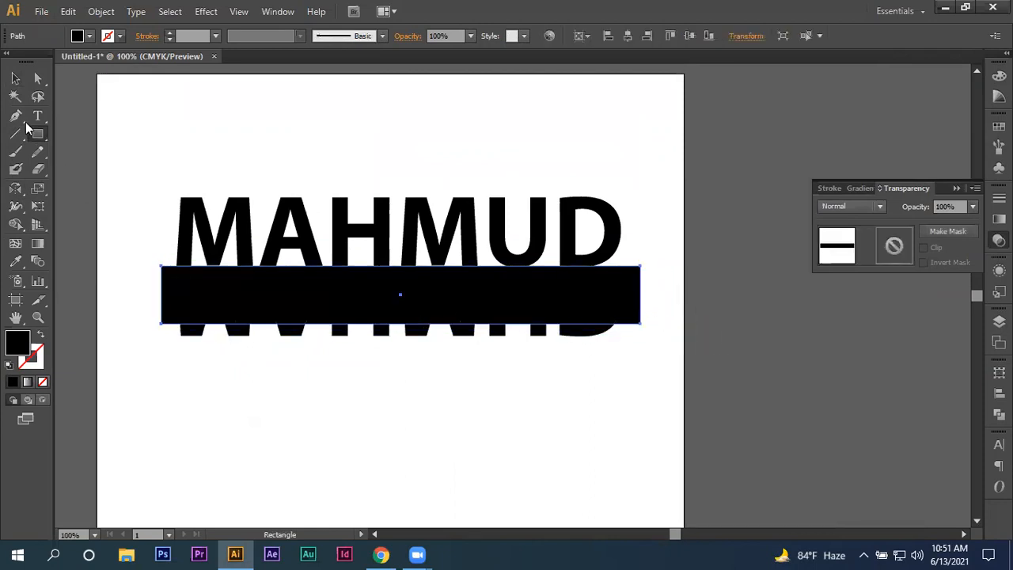
pyautogui.click(15, 79)
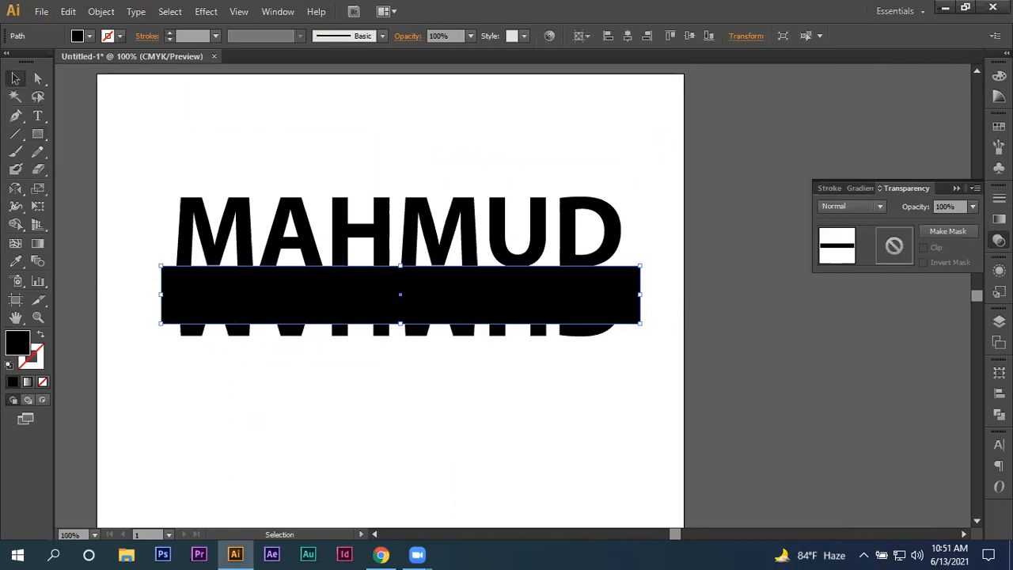
pyautogui.click(999, 219)
pyautogui.click(867, 288)
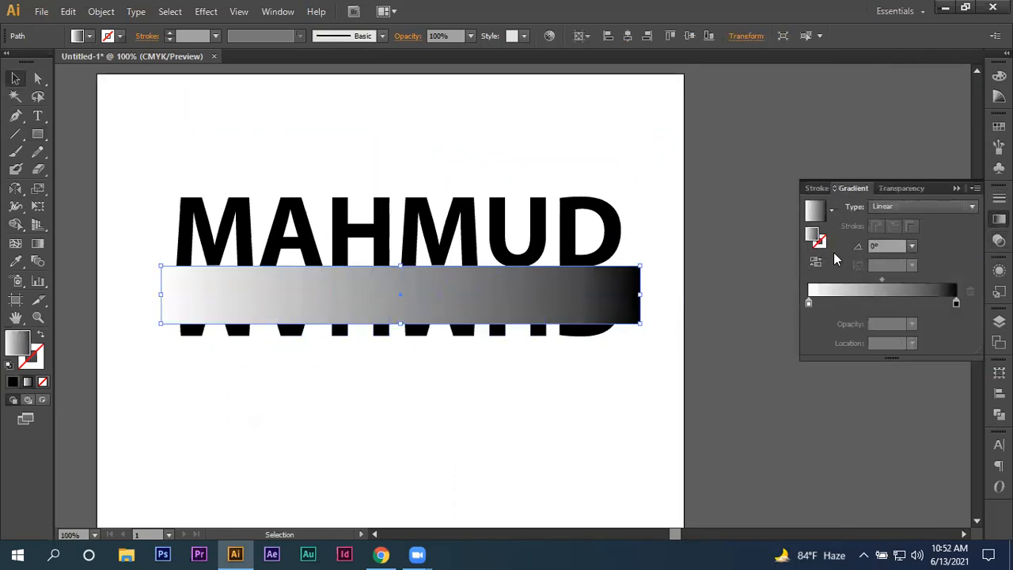
pyautogui.click(912, 246)
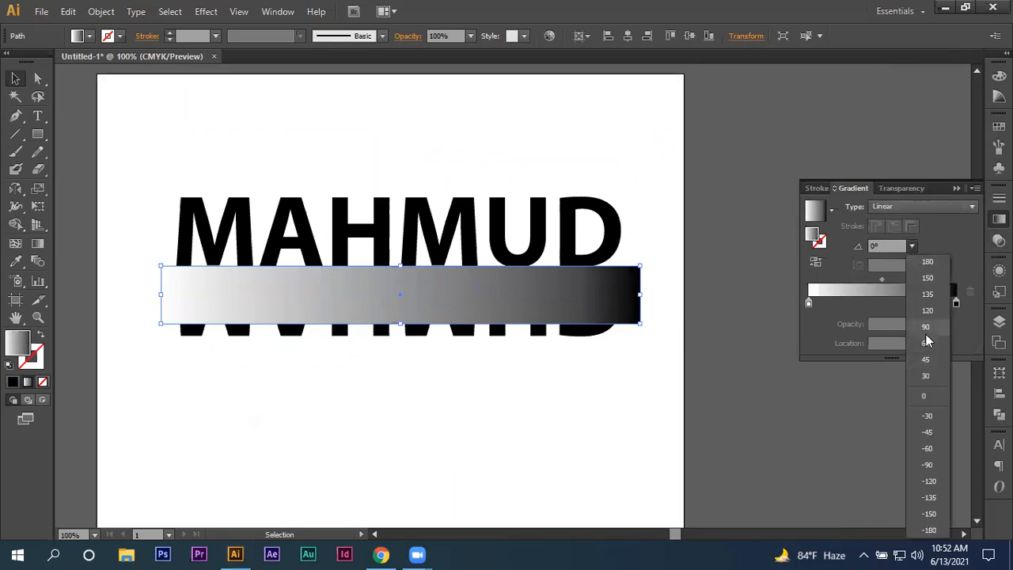
pyautogui.click(932, 466)
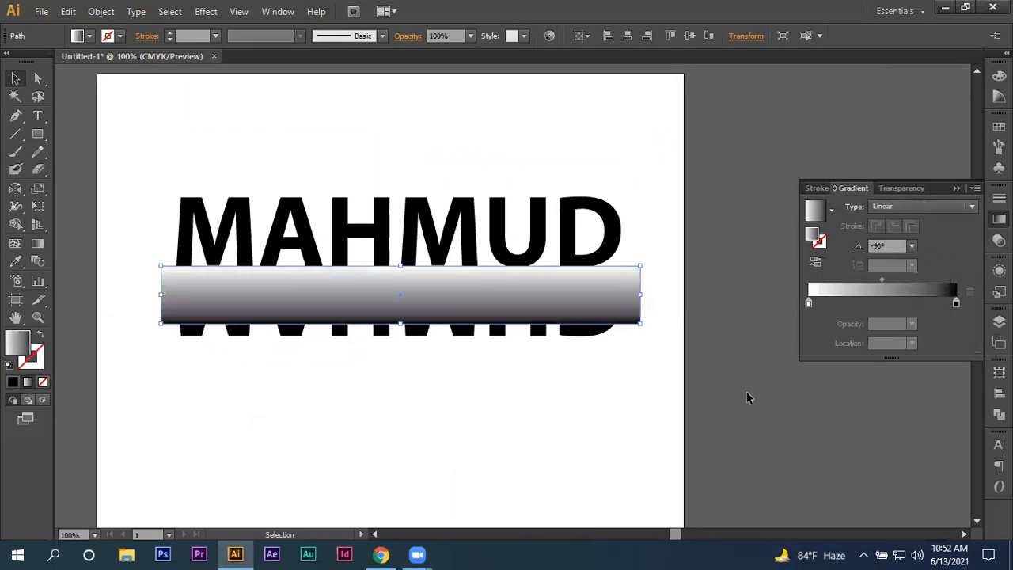
# Make an opacity mask on the reflected name from the gradient rectangle and set the masked reflection's opacity to 80%
pyautogui.moveTo(139, 374); pyautogui.dragTo(243, 319)
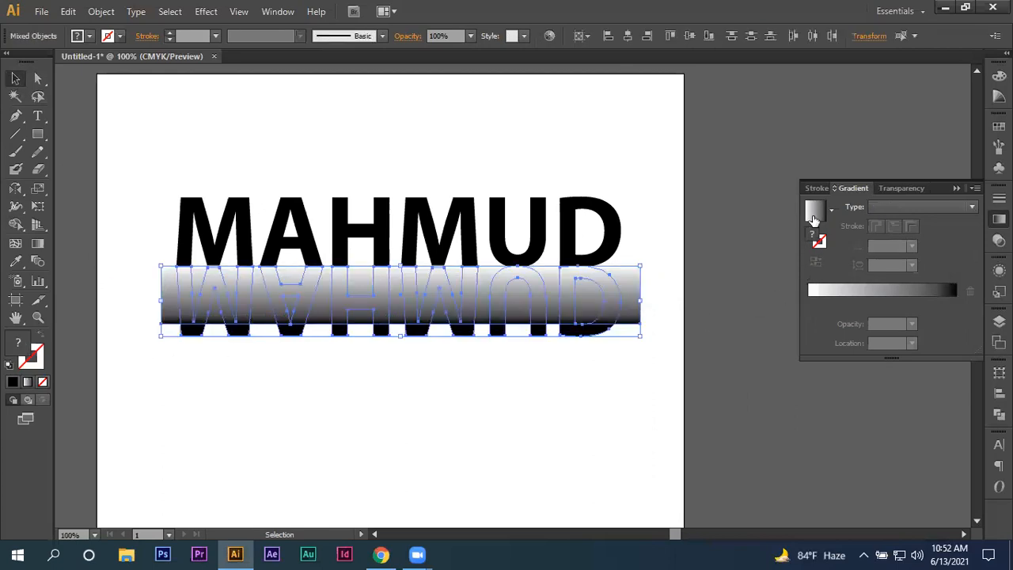
pyautogui.click(902, 188)
pyautogui.click(946, 231)
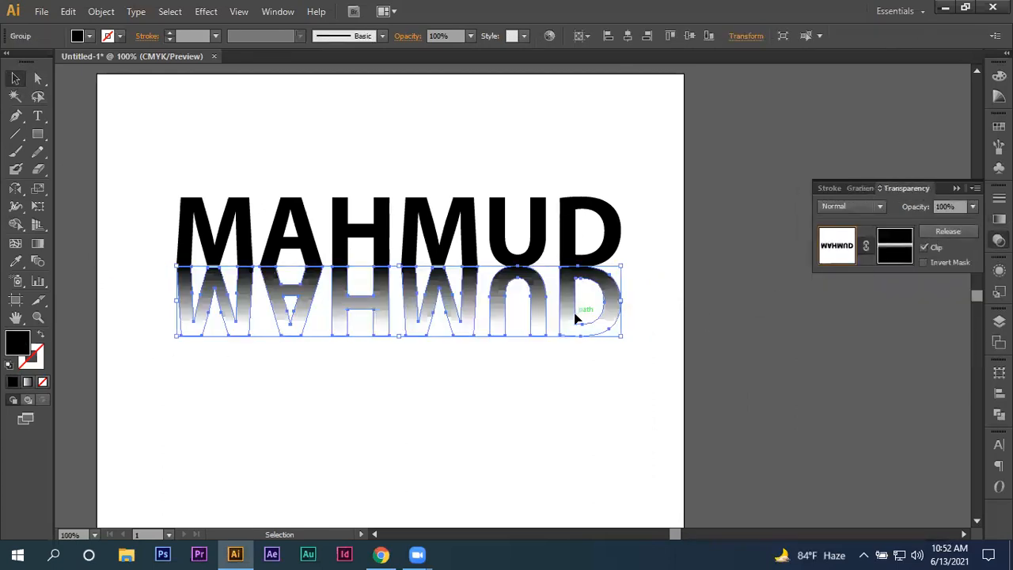
pyautogui.click(973, 207)
pyautogui.click(959, 351)
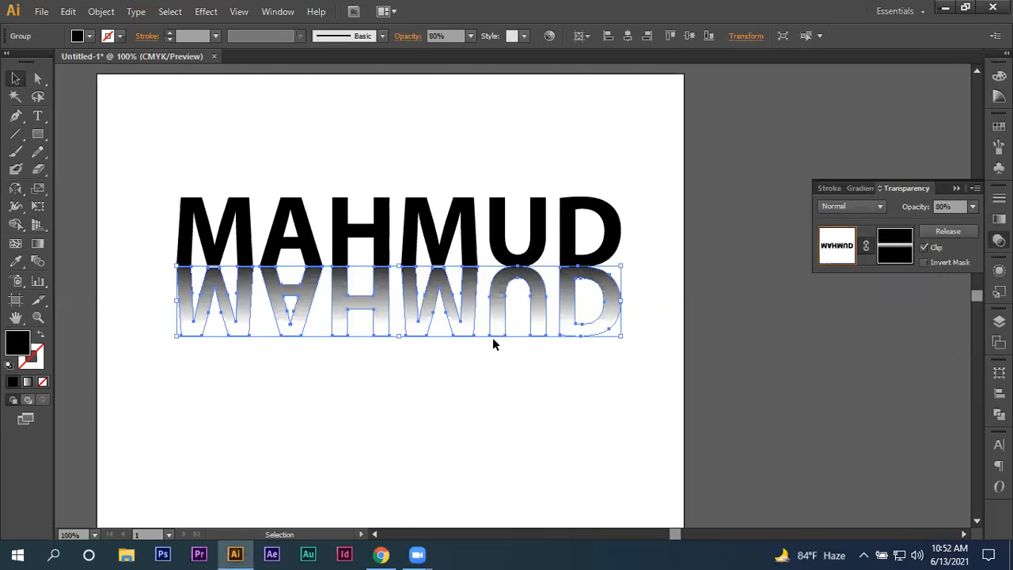
pyautogui.click(452, 365)
# Examine the finished name and its fading reflection at different magnifications
pyautogui.scroll(-2, 461, 375)
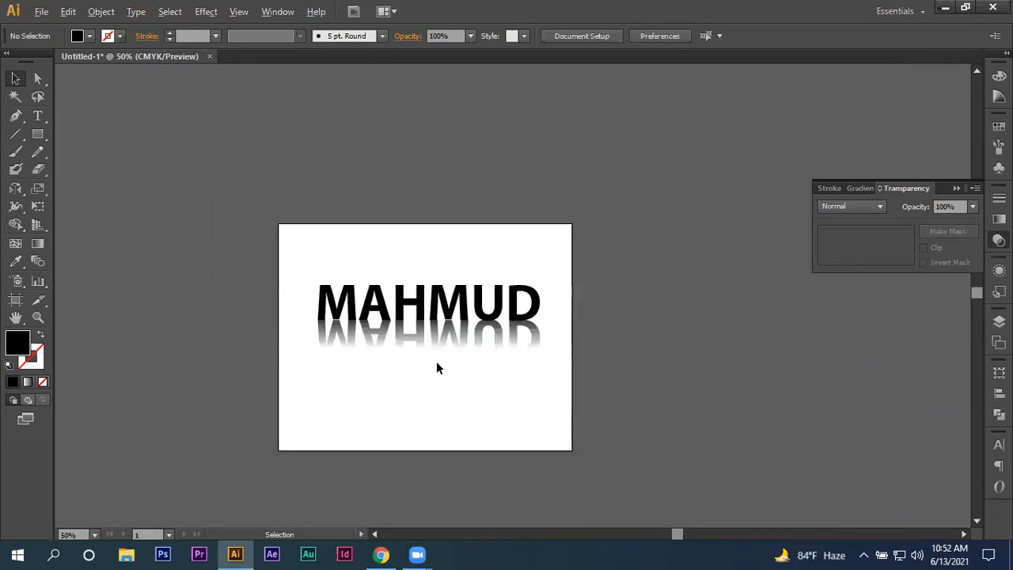
pyautogui.scroll(2, 411, 355)
pyautogui.scroll(-1, 411, 355)
pyautogui.scroll(1, 411, 354)
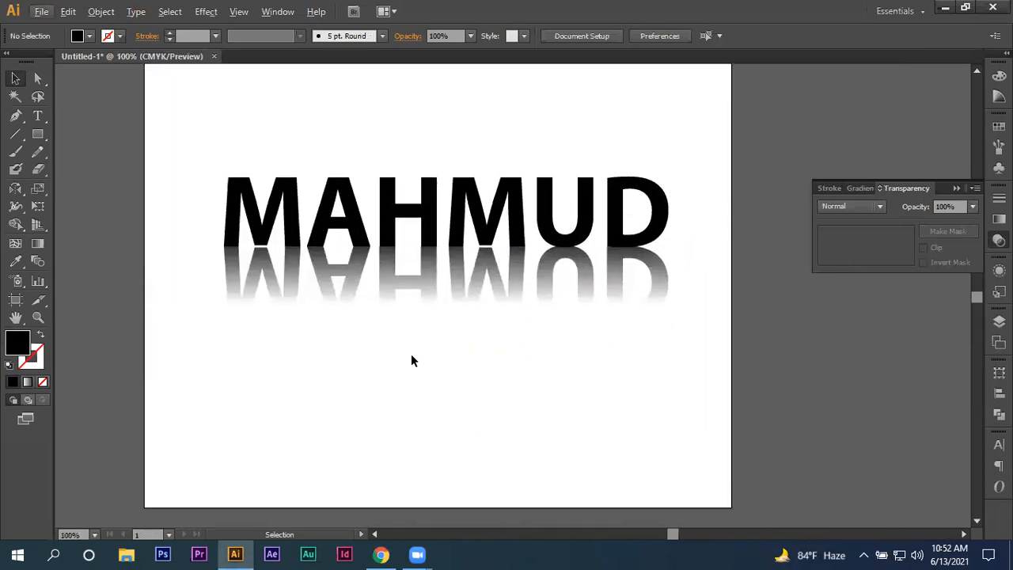
pyautogui.scroll(-2, 411, 360)
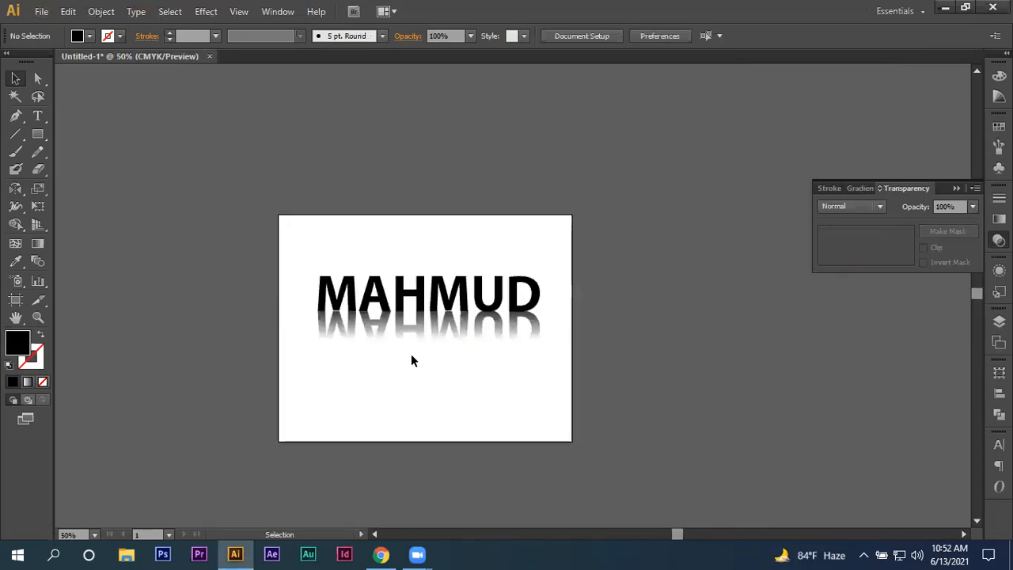
pyautogui.scroll(-1, 411, 360)
pyautogui.scroll(2, 375, 350)
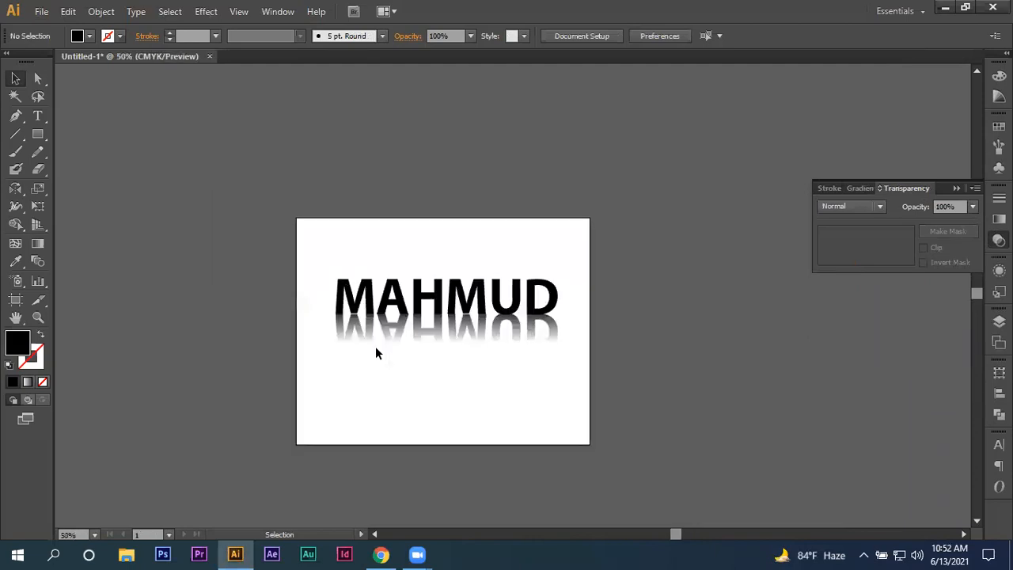
pyautogui.scroll(-1, 378, 350)
pyautogui.scroll(1, 394, 358)
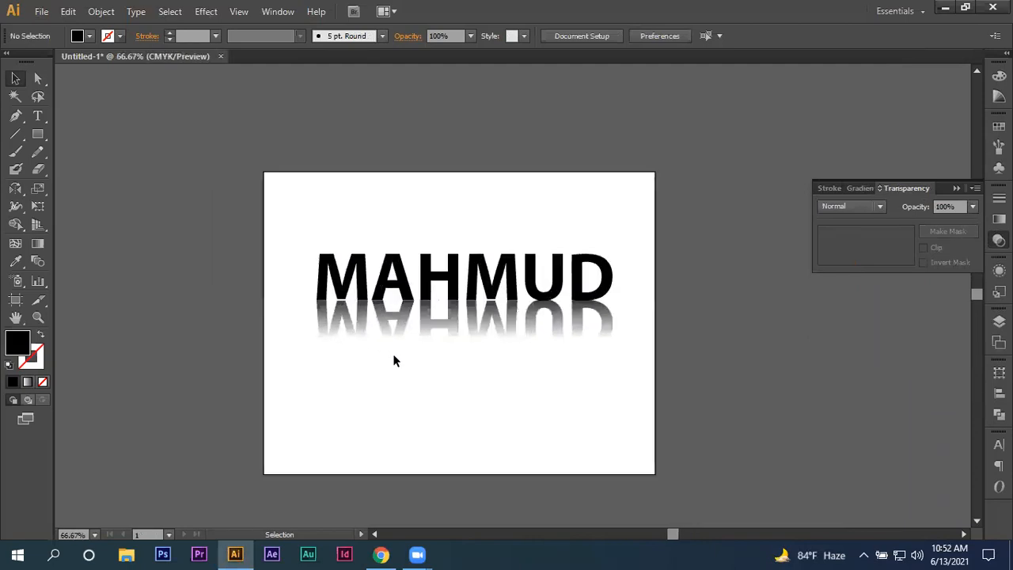
# Delete the name text together with its masked reflection
pyautogui.moveTo(273, 390); pyautogui.dragTo(689, 229)
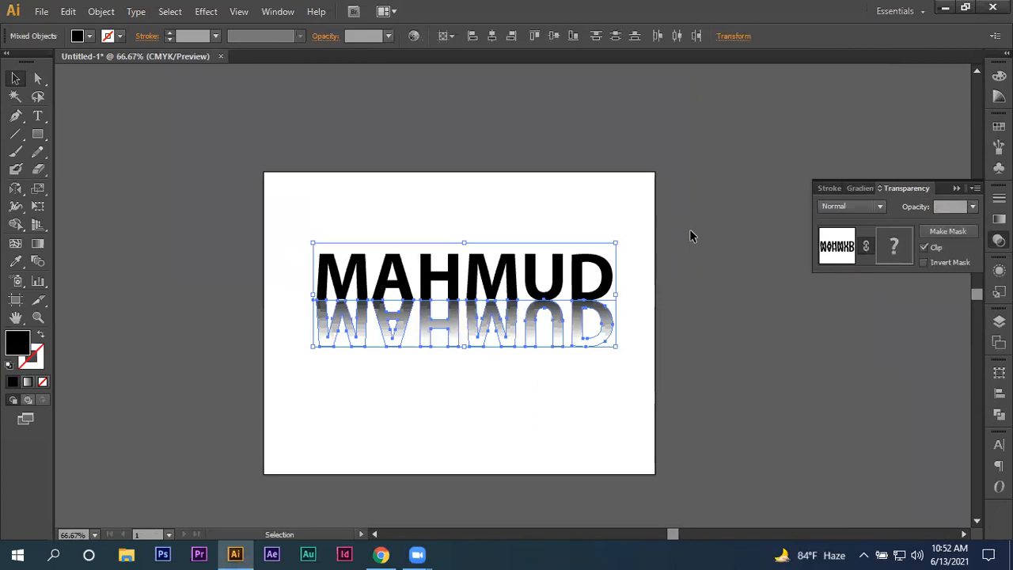
pyautogui.press('Delete')
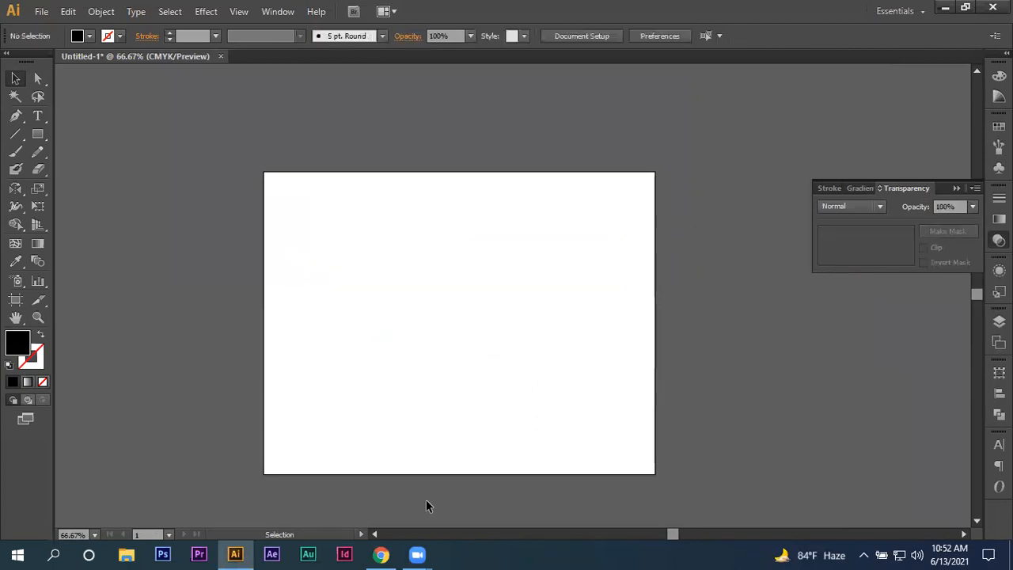
# Switch to Chrome and search Google Images for COCACOLA PNG
pyautogui.click(382, 554)
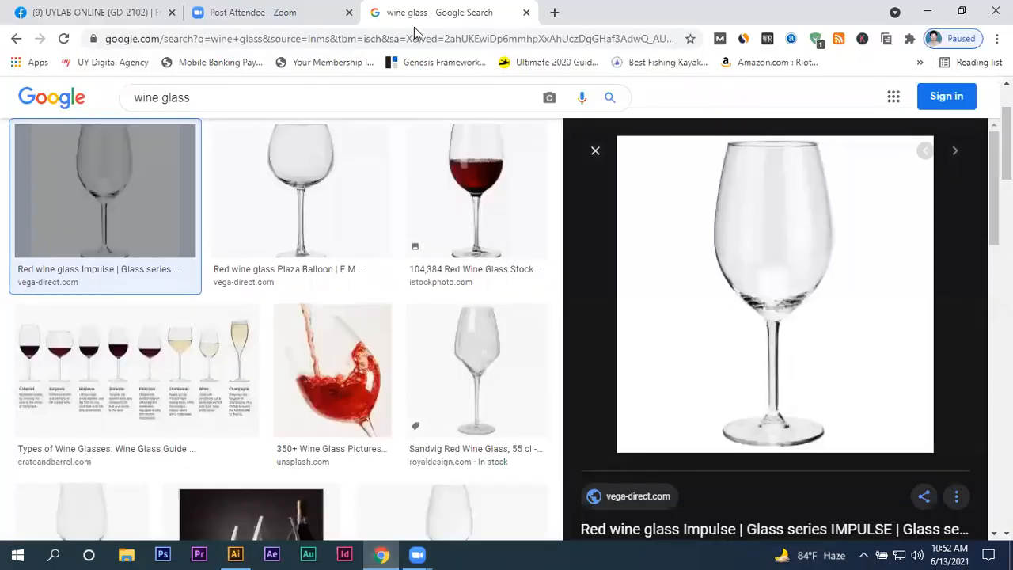
pyautogui.click(411, 38)
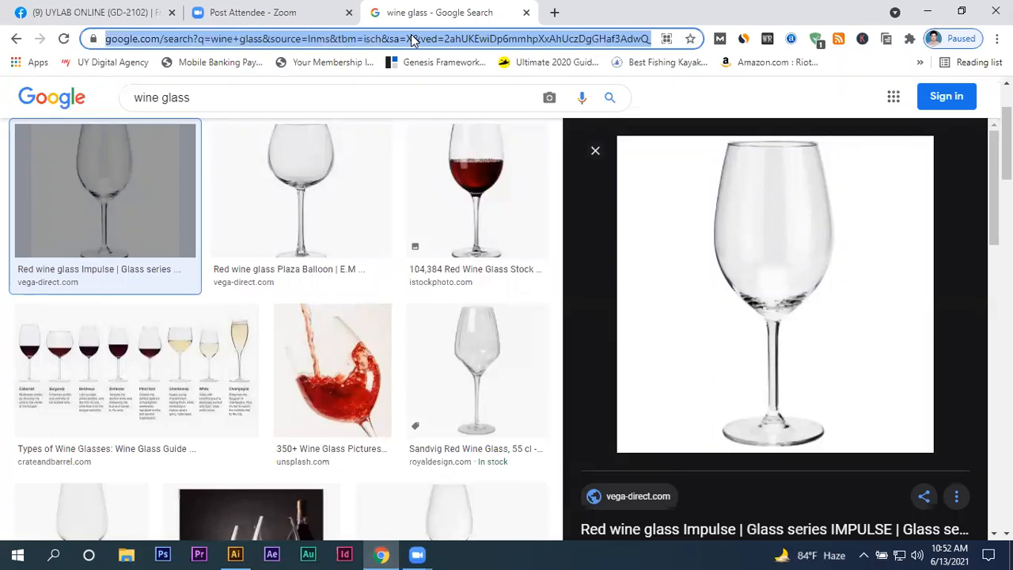
pyautogui.write('cocACOLA')
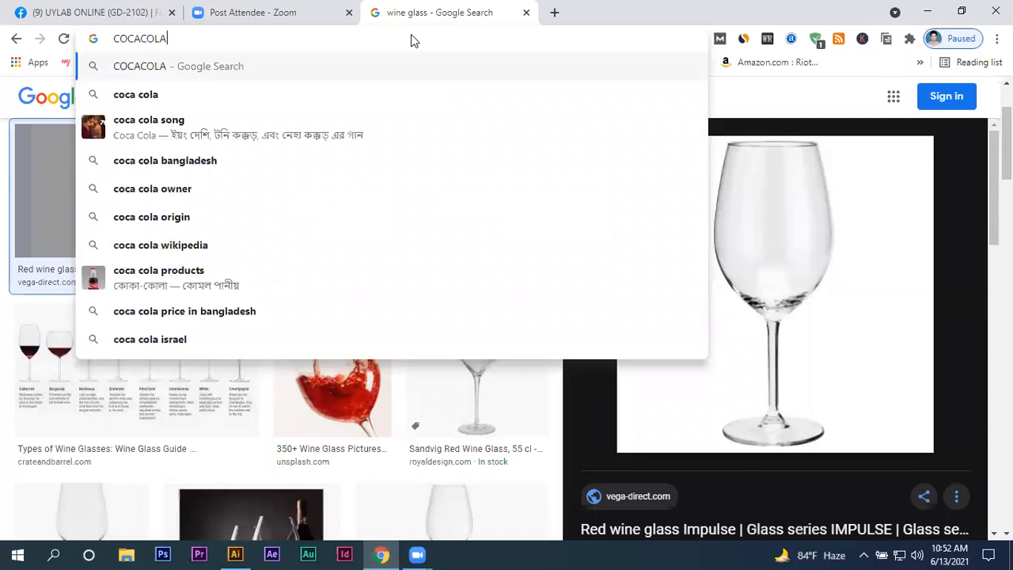
pyautogui.write(' PNG')
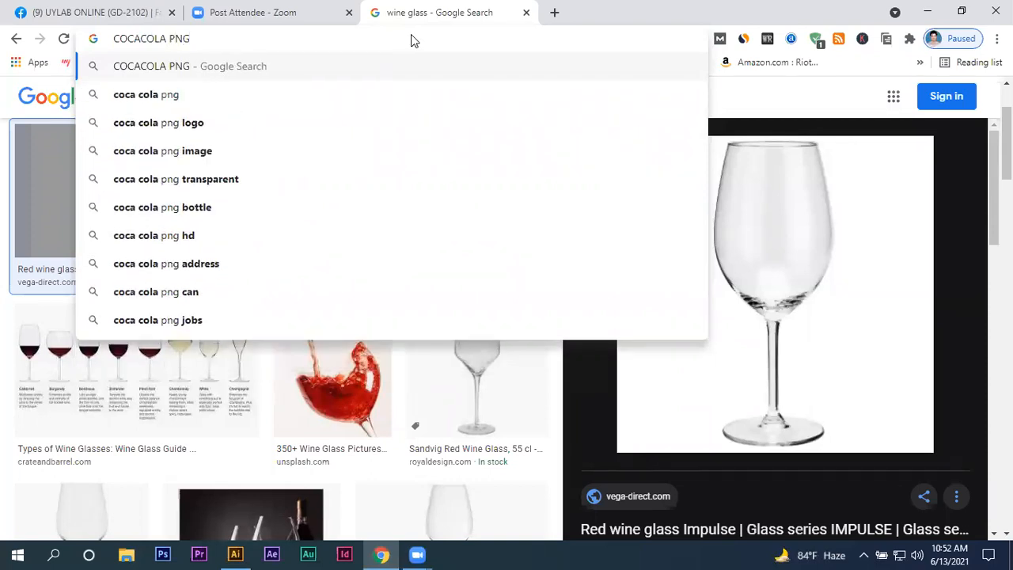
pyautogui.press('Return')
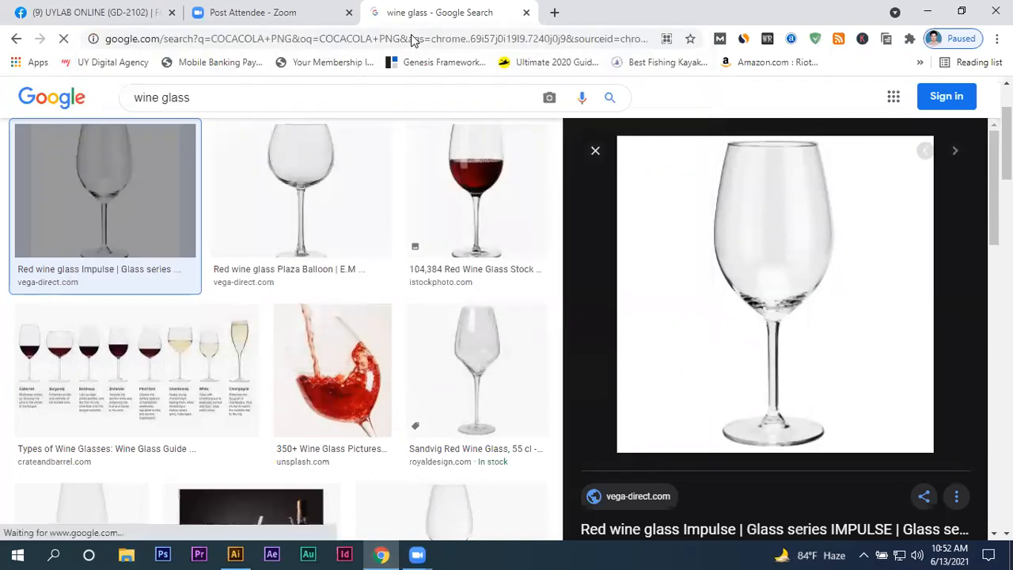
pyautogui.click(241, 158)
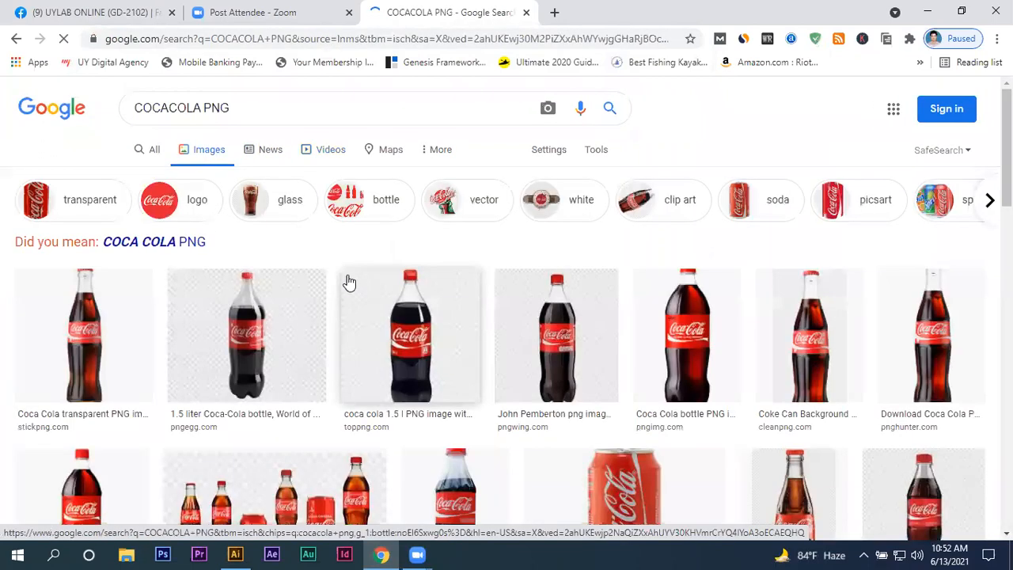
# Open the Coca Cola can PNG image from pngimg.com and save it to the Desktop as cocacola_PNG22
pyautogui.scroll(-3, 425, 321)
pyautogui.scroll(-1, 447, 315)
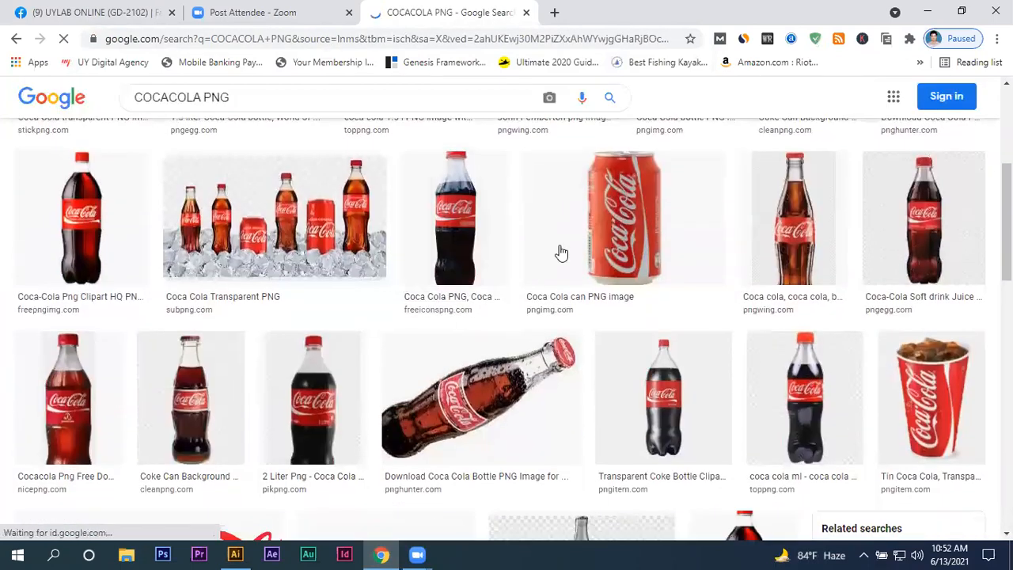
pyautogui.click(601, 233)
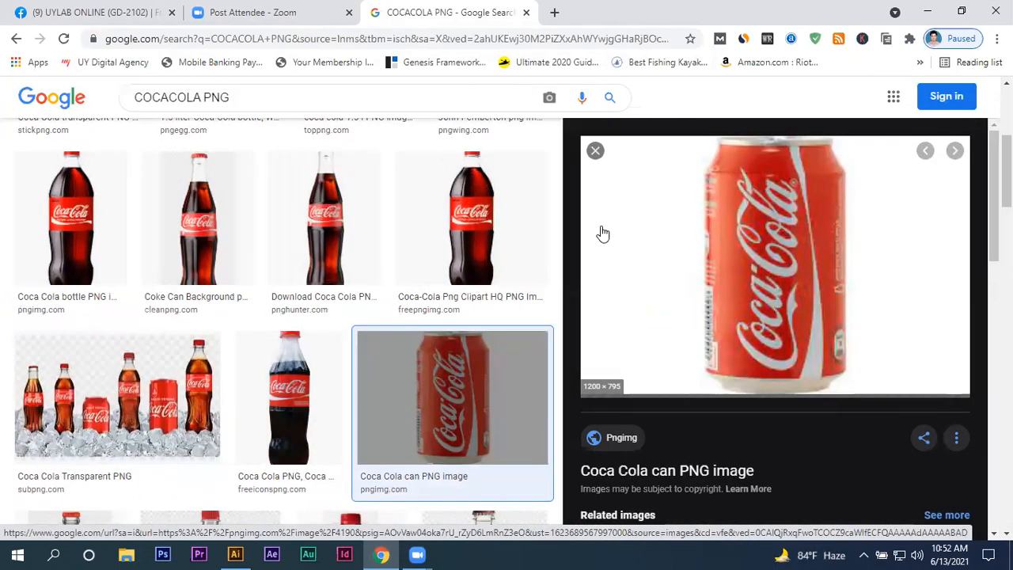
pyautogui.rightClick(705, 253)
pyautogui.click(772, 413)
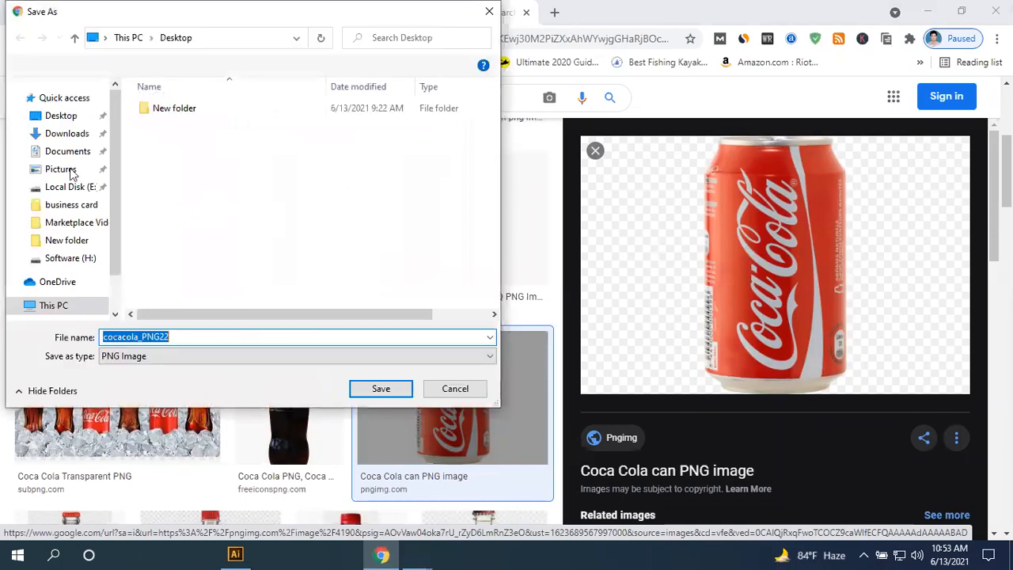
pyautogui.click(61, 115)
pyautogui.click(372, 389)
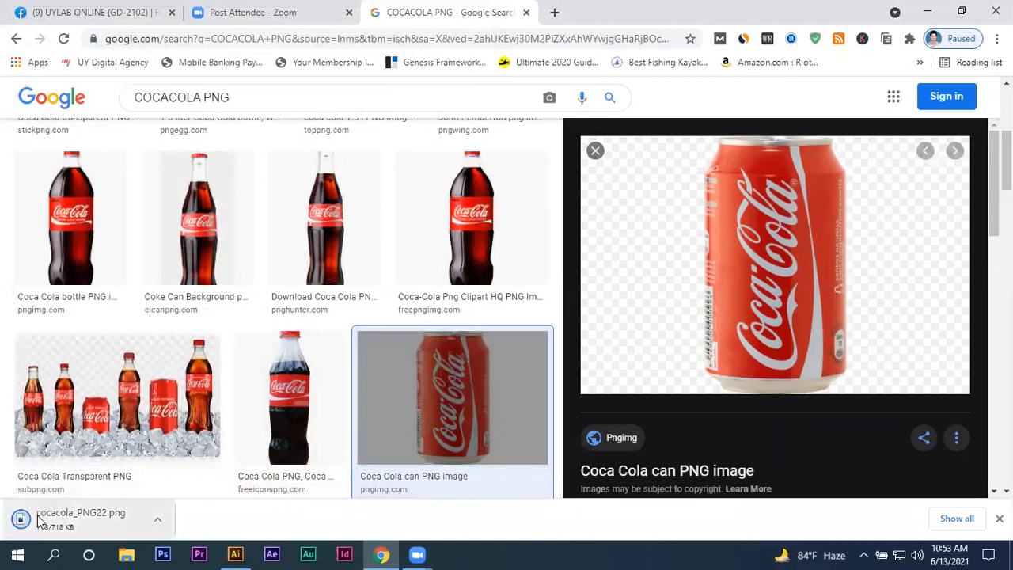
# Place the downloaded cocacola_PNG22.png in the Illustrator document and shrink it to fit the upper middle of the artboard
pyautogui.moveTo(212, 543); pyautogui.dragTo(411, 379)
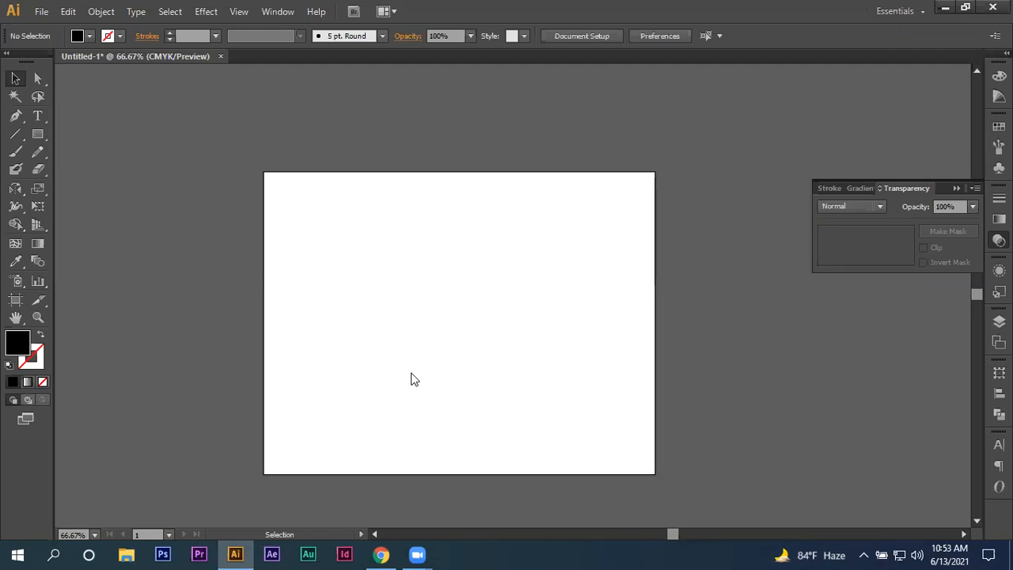
pyautogui.moveTo(412, 378); pyautogui.dragTo(455, 309)
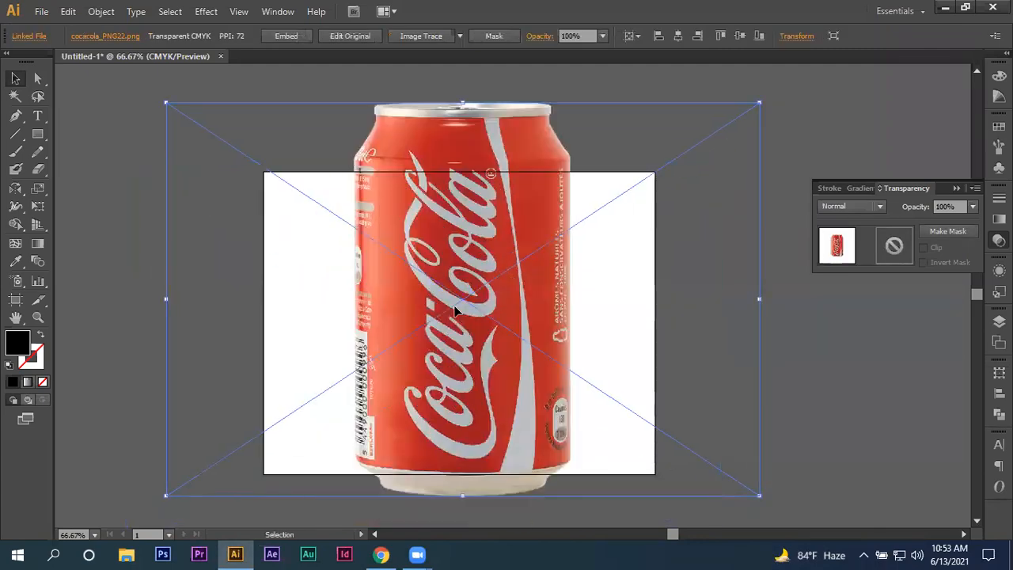
pyautogui.moveTo(757, 103); pyautogui.dragTo(663, 209)
pyautogui.moveTo(471, 267); pyautogui.dragTo(477, 255)
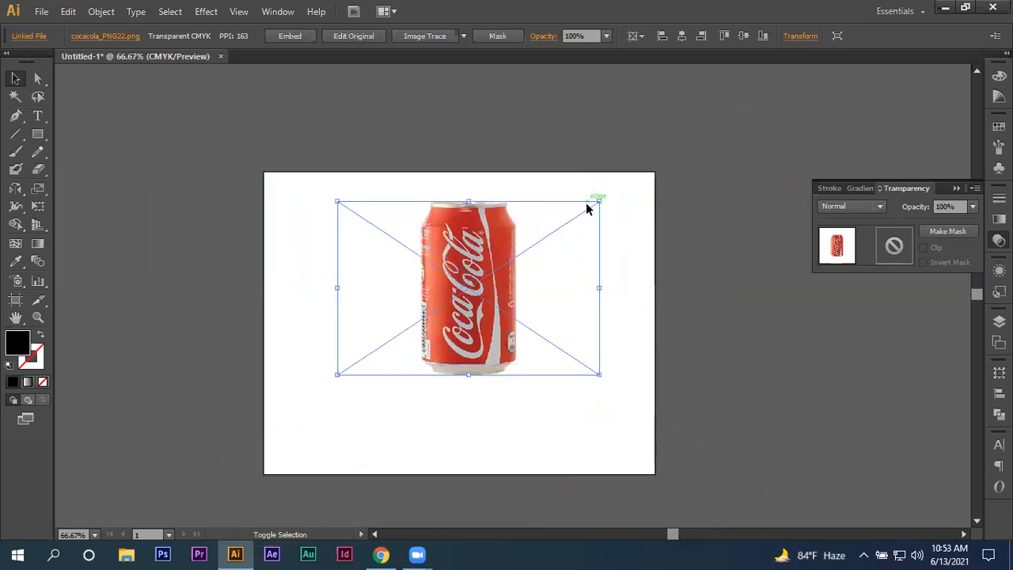
pyautogui.moveTo(599, 199); pyautogui.dragTo(573, 233)
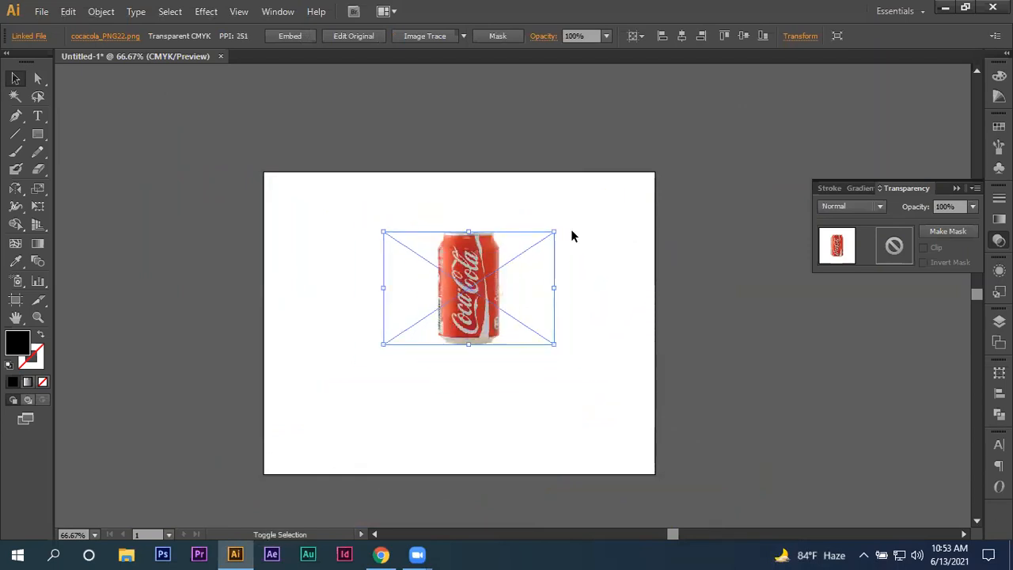
pyautogui.moveTo(495, 269); pyautogui.dragTo(494, 250)
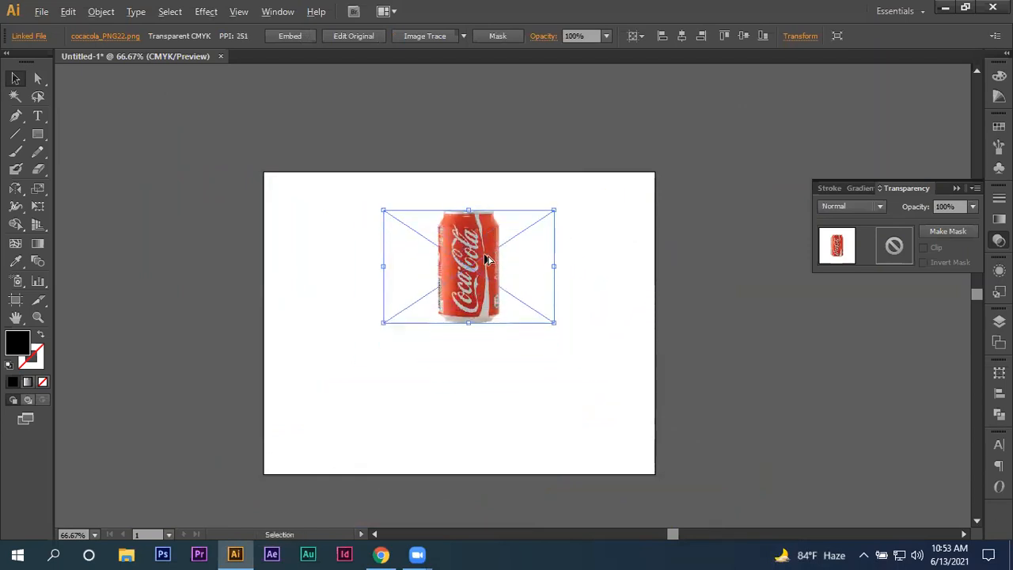
# Embed the linked Coca-Cola can image in the document
pyautogui.keyDown('alt'); pyautogui.scroll(1, 494, 251); pyautogui.keyUp('alt')
pyautogui.scroll(-2, 487, 250)
pyautogui.click(300, 36)
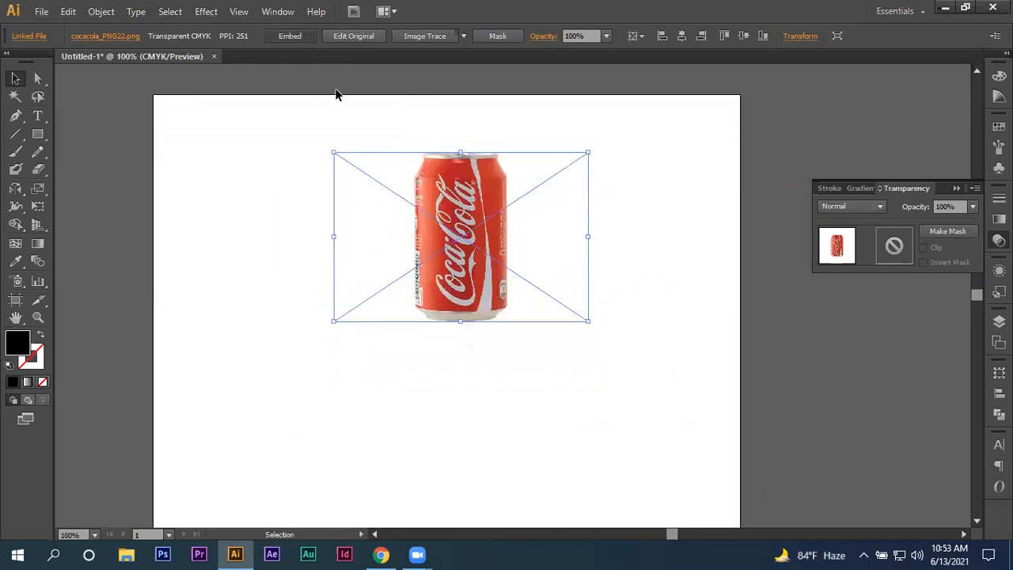
# Reflect a copy of the can image across the horizontal axis at its lower edge
pyautogui.keyDown('alt'); pyautogui.scroll(1, 459, 190); pyautogui.keyUp('alt')
pyautogui.scroll(-1, 405, 221)
pyautogui.moveTo(15, 190); pyautogui.dragTo(75, 204)
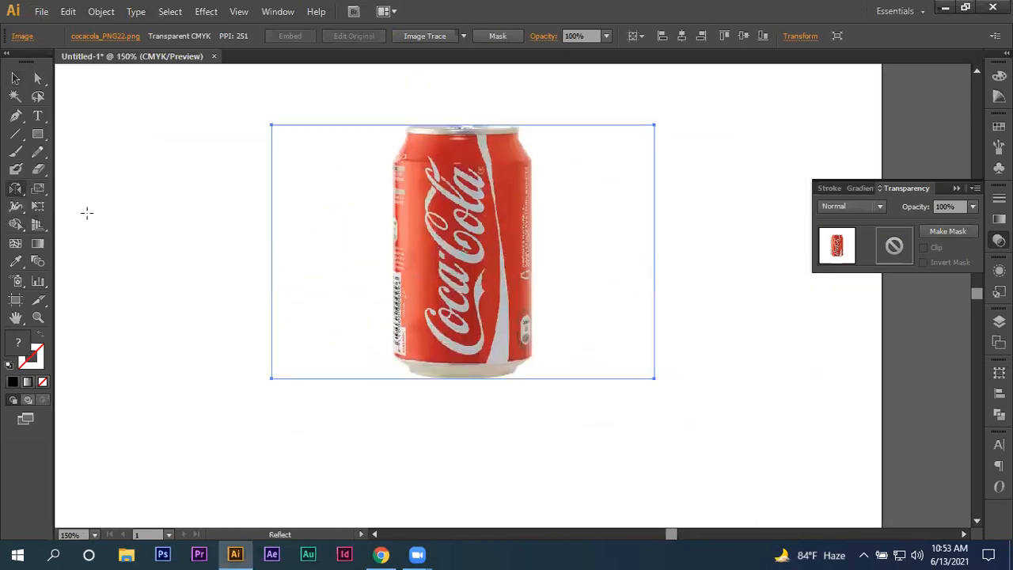
pyautogui.keyDown('alt'); pyautogui.click(271, 378); pyautogui.keyUp('alt')
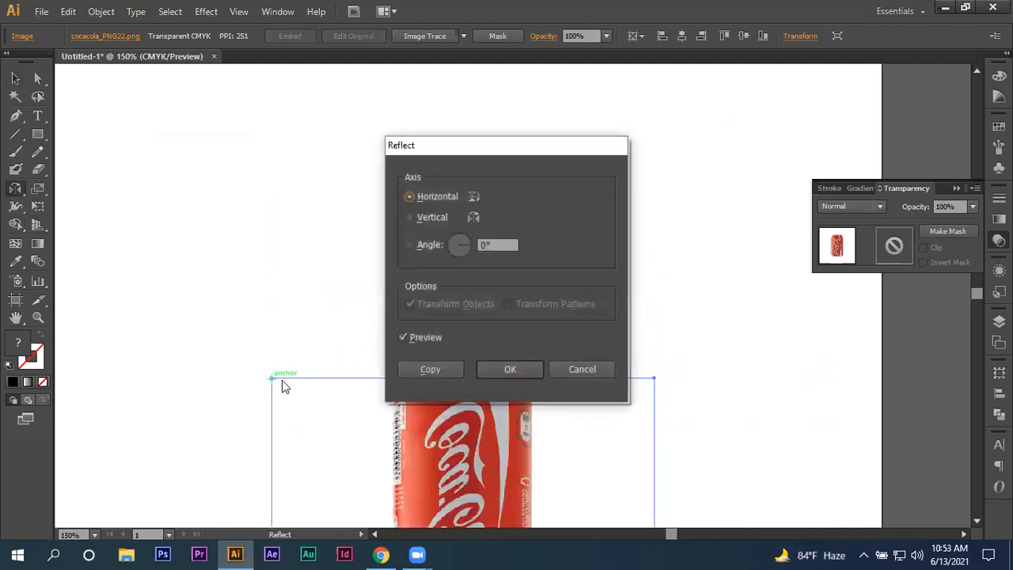
pyautogui.click(428, 367)
pyautogui.keyDown('alt'); pyautogui.scroll(-2, 423, 364); pyautogui.keyUp('alt')
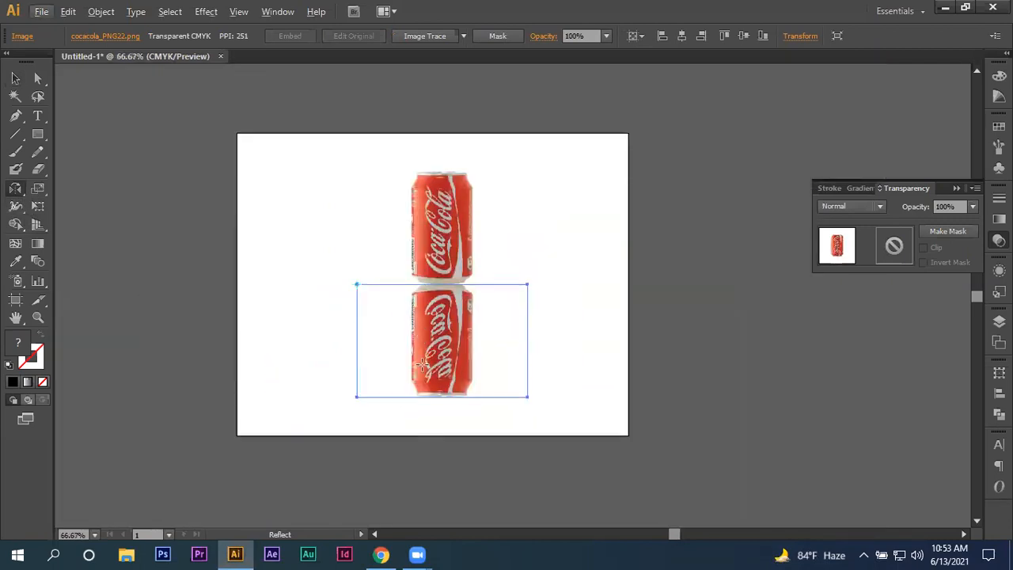
# Draw a black rectangle over the reflected can from the line where the cans meet, leaving its far end uncovered
pyautogui.click(37, 134)
pyautogui.click(445, 366)
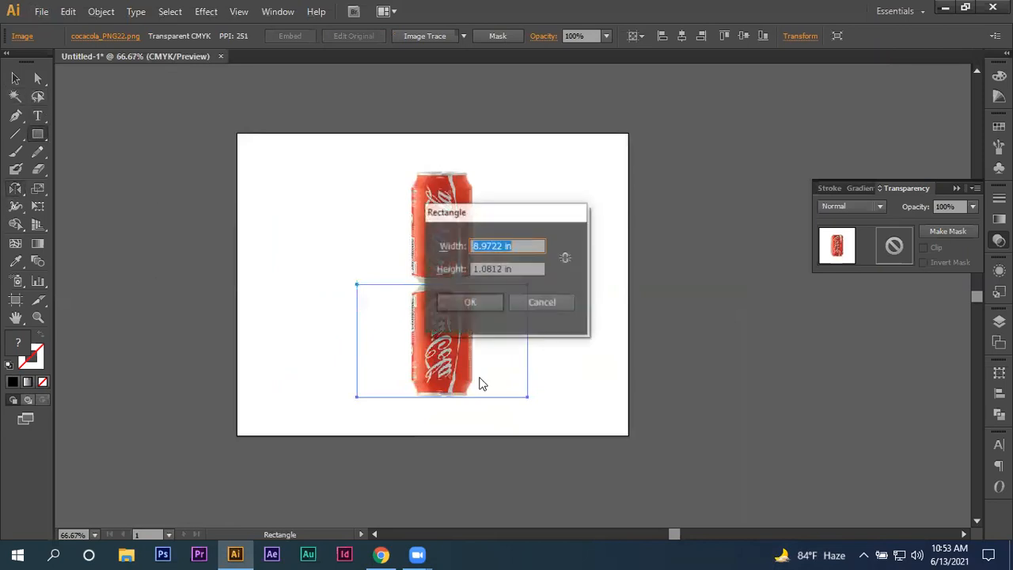
pyautogui.click(518, 307)
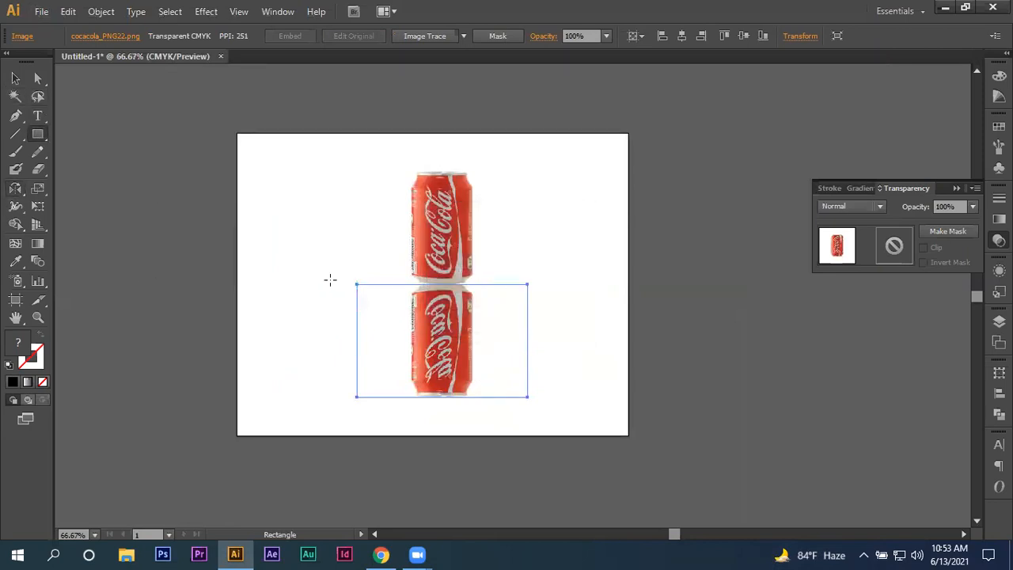
pyautogui.moveTo(345, 283); pyautogui.dragTo(530, 377)
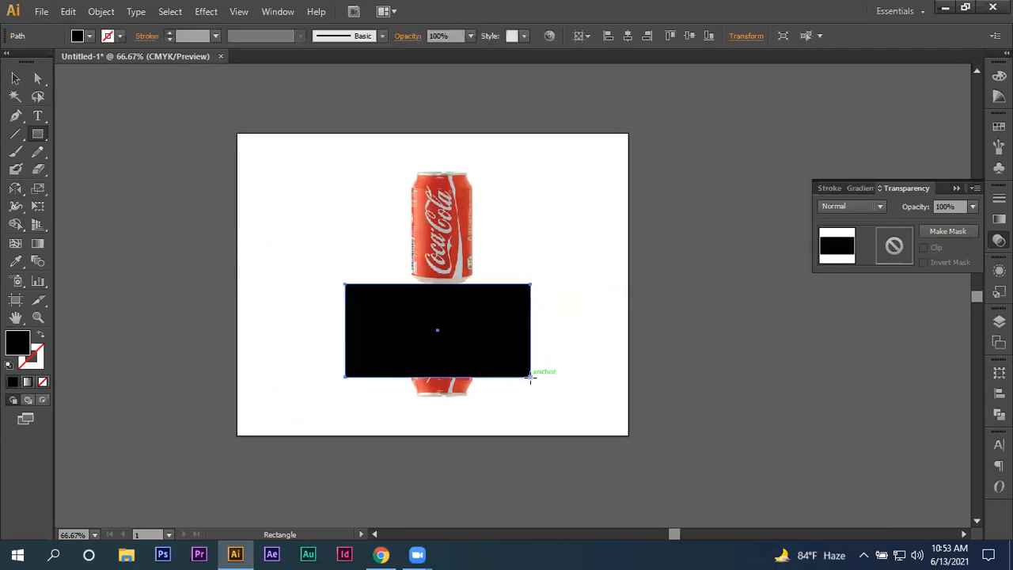
# Fill the rectangle with a linear white-to-black gradient at a -90° angle
pyautogui.click(999, 219)
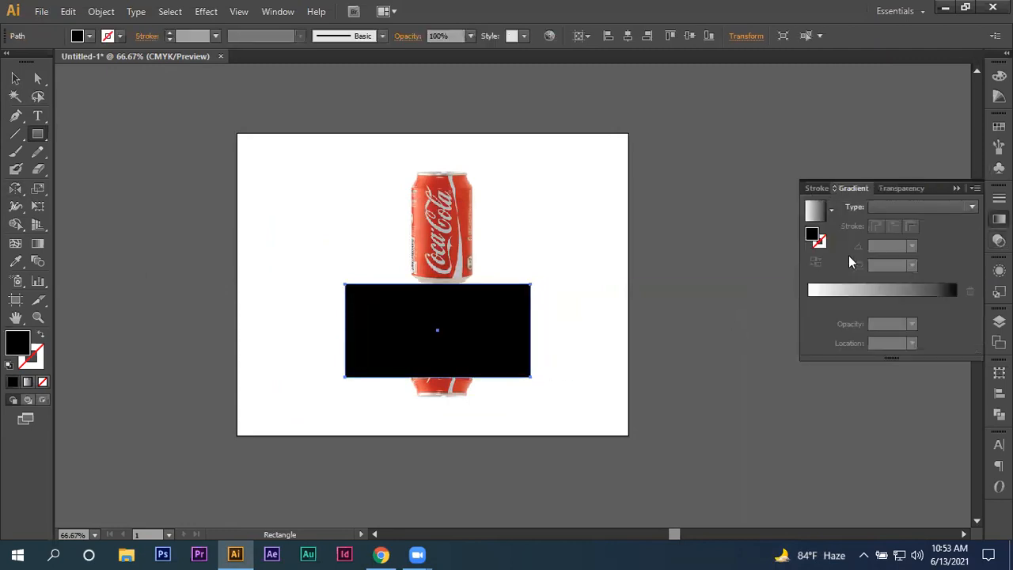
pyautogui.click(814, 210)
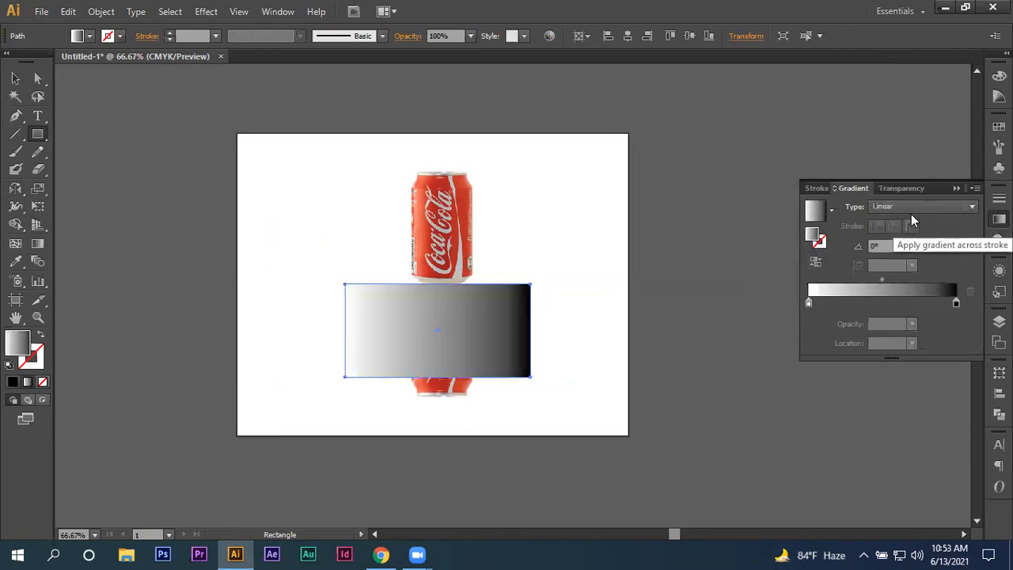
pyautogui.click(912, 246)
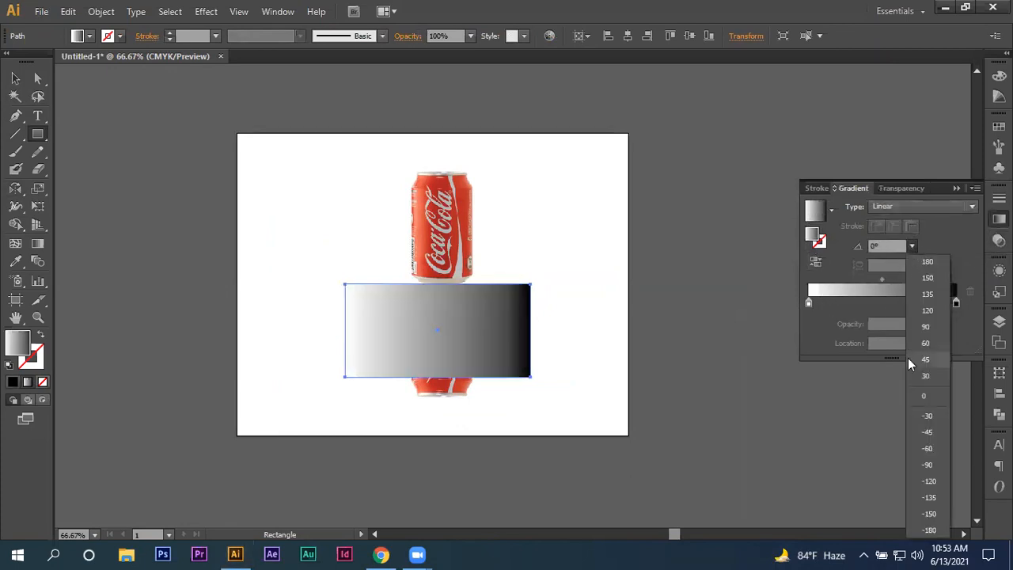
pyautogui.click(930, 467)
# Select the gradient rectangle together with the reflected can and make an opacity mask from them
pyautogui.click(15, 79)
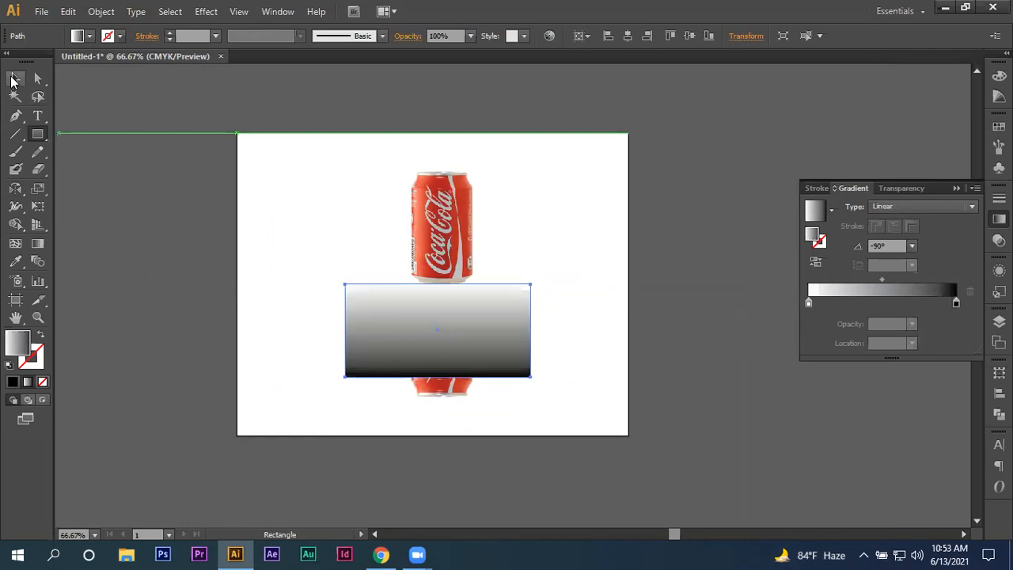
pyautogui.moveTo(344, 432); pyautogui.dragTo(521, 357)
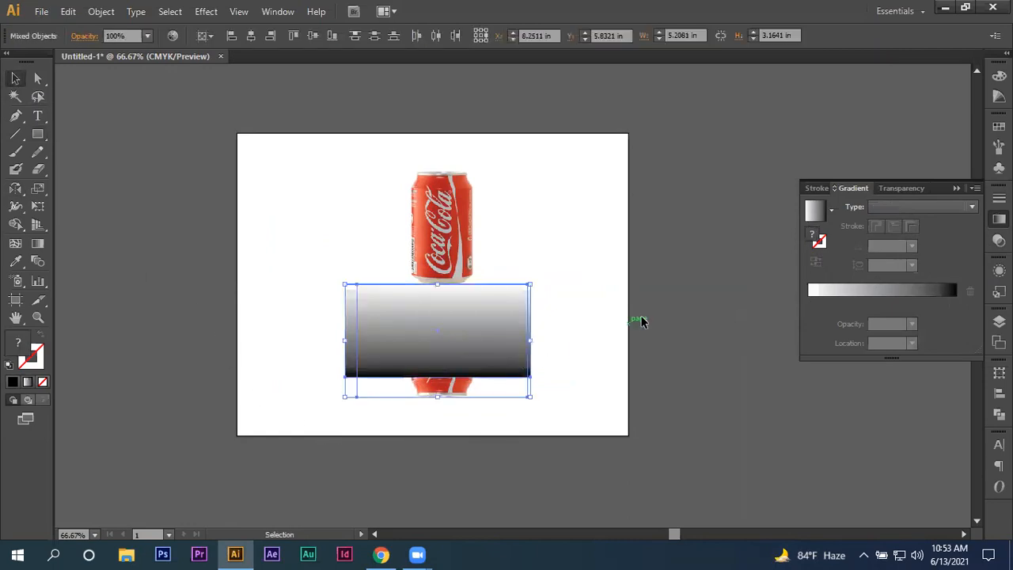
pyautogui.click(903, 189)
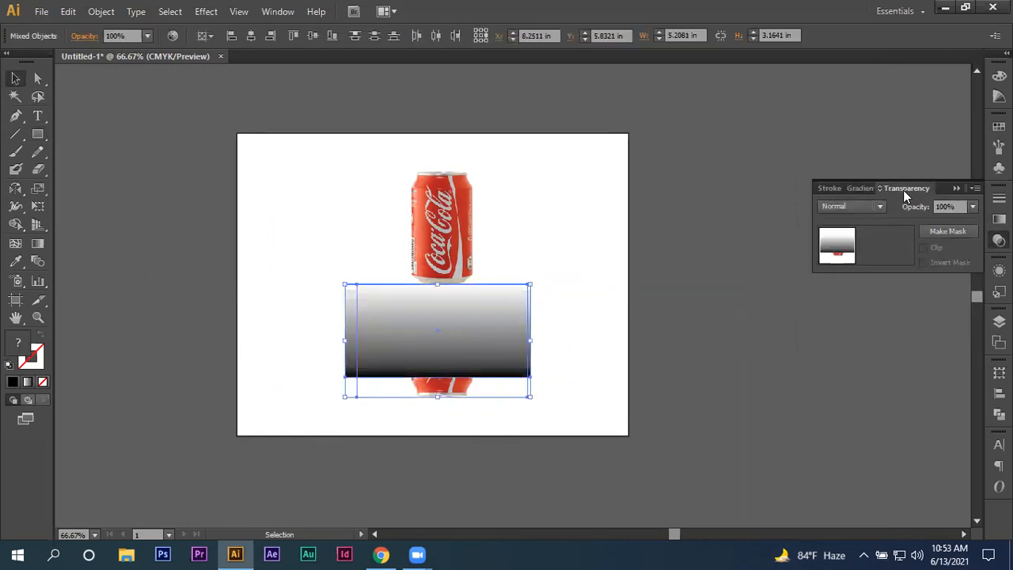
pyautogui.click(940, 230)
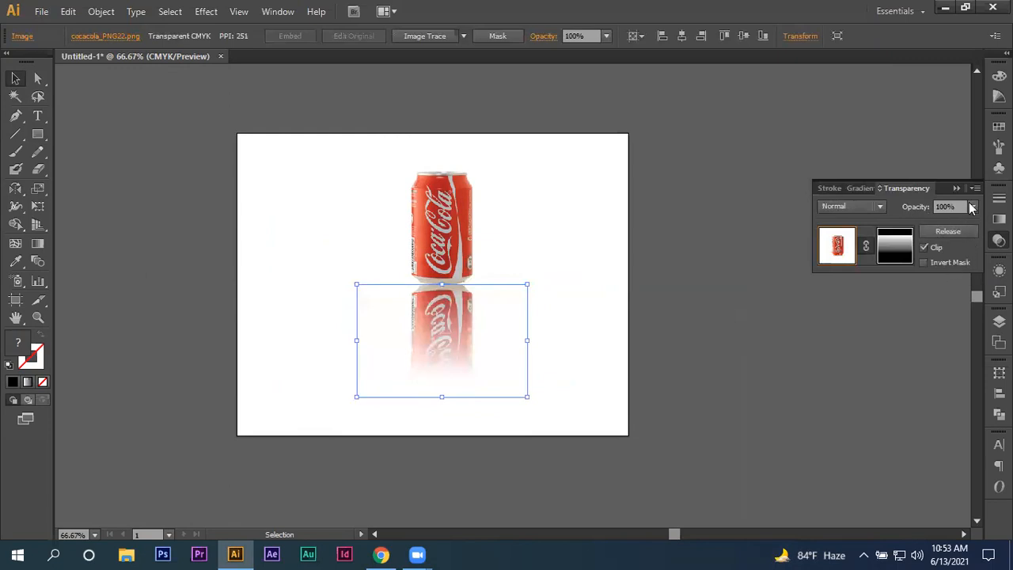
# Lower the masked can reflection's opacity to 80%, and raise it to 90%
pyautogui.click(972, 207)
pyautogui.click(954, 358)
pyautogui.click(647, 362)
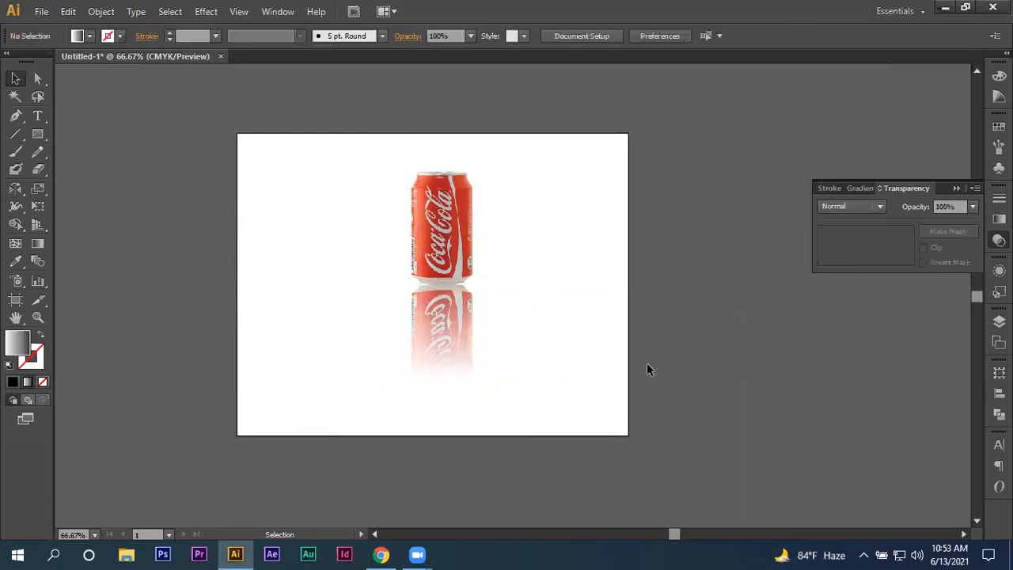
pyautogui.click(495, 361)
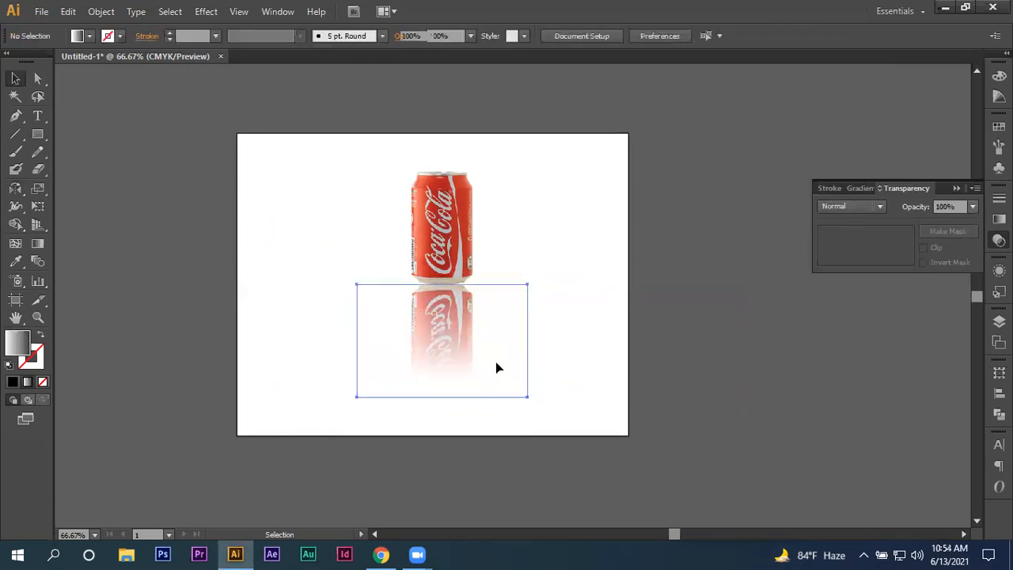
pyautogui.click(976, 206)
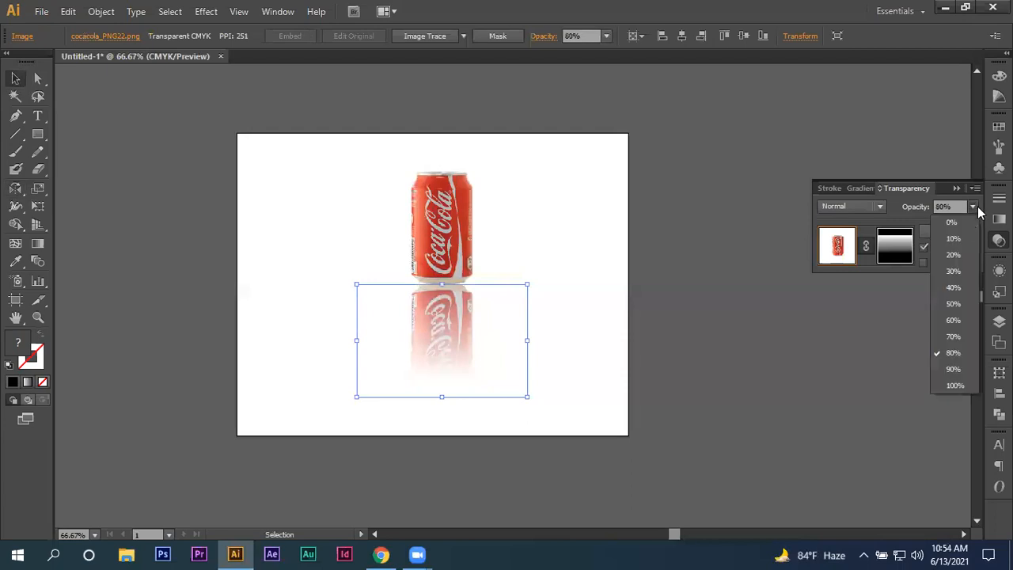
pyautogui.click(952, 368)
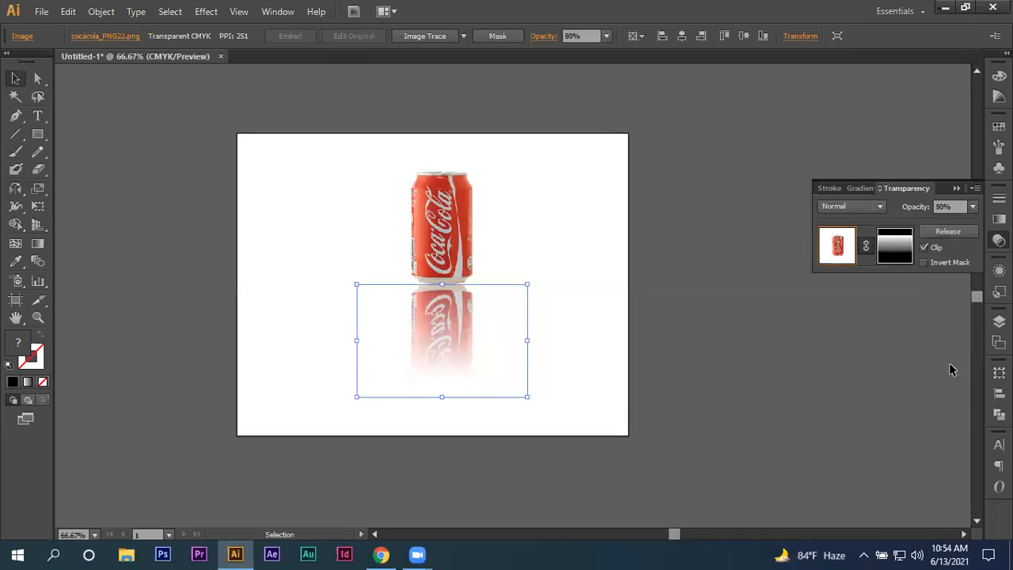
pyautogui.click(675, 268)
# Select both the can and its reflection and delete them from the artboard
pyautogui.scroll(1, 597, 330)
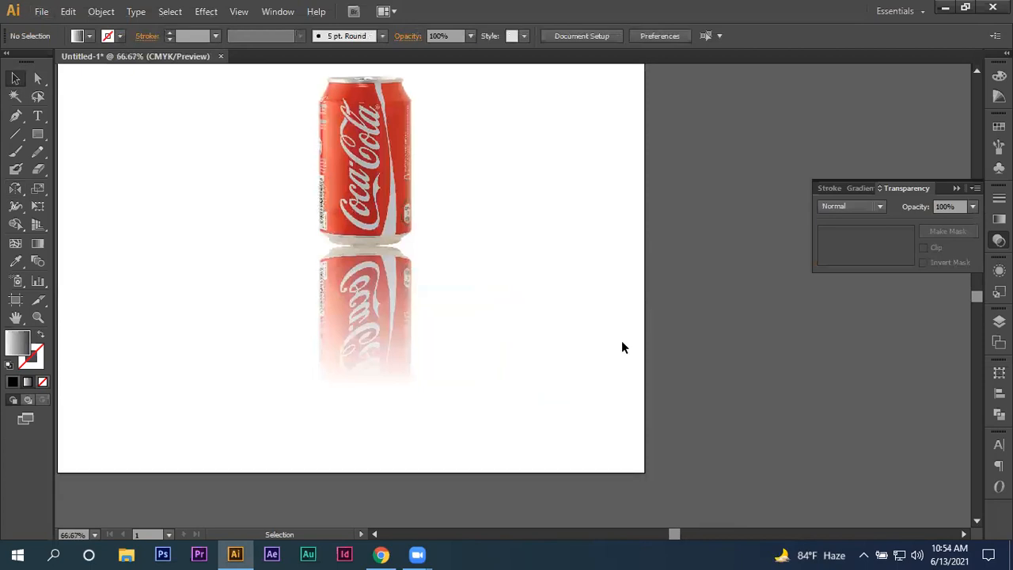
pyautogui.scroll(-2, 622, 346)
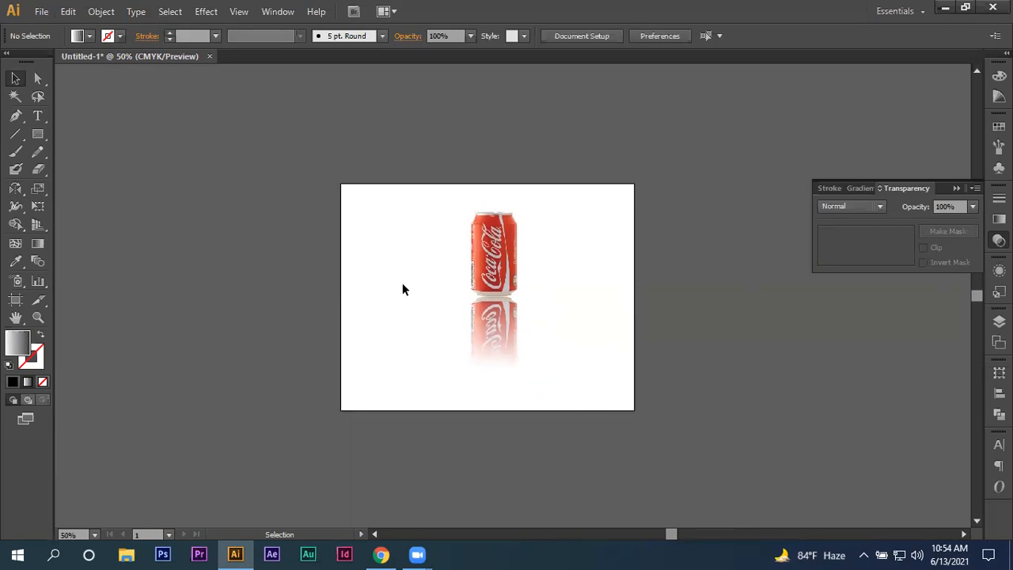
pyautogui.moveTo(366, 177); pyautogui.dragTo(542, 369)
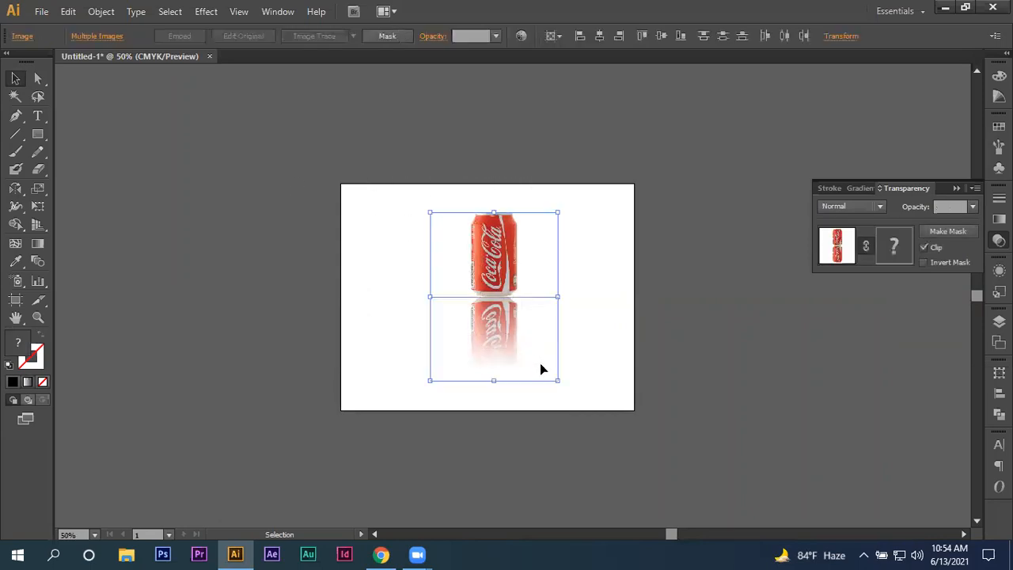
pyautogui.click(618, 333)
pyautogui.moveTo(589, 238); pyautogui.dragTo(460, 409)
pyautogui.press('Delete')
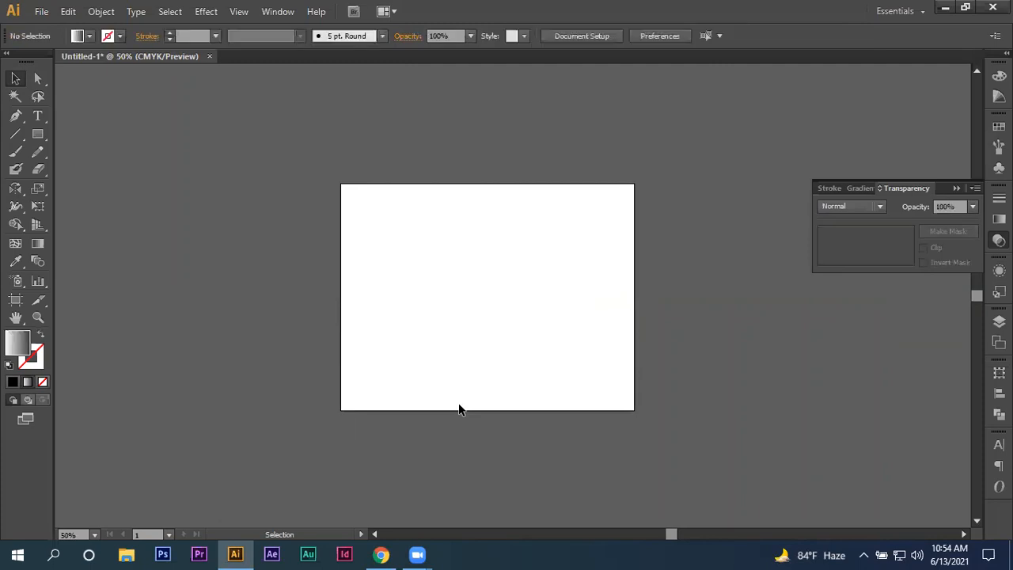
# Switch to Chrome and search Google Images for Dark ship
pyautogui.scroll(1, 569, 356)
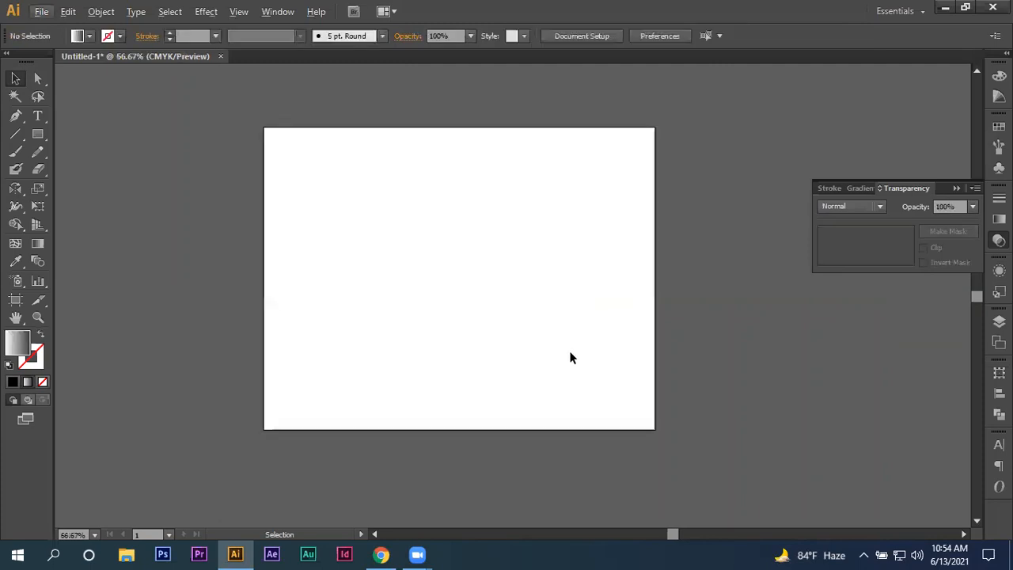
pyautogui.click(381, 554)
pyautogui.click(455, 39)
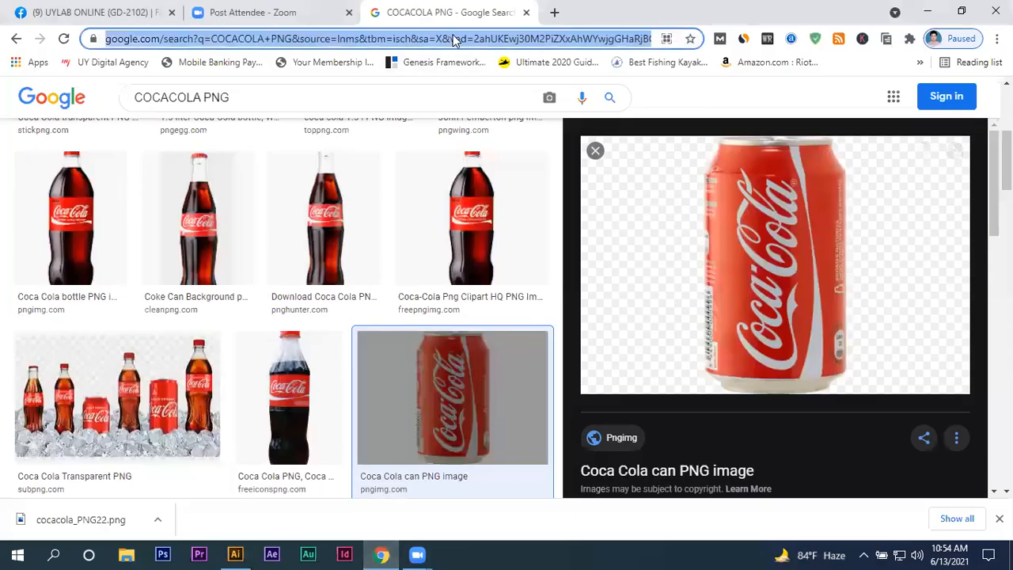
pyautogui.write('Dar')
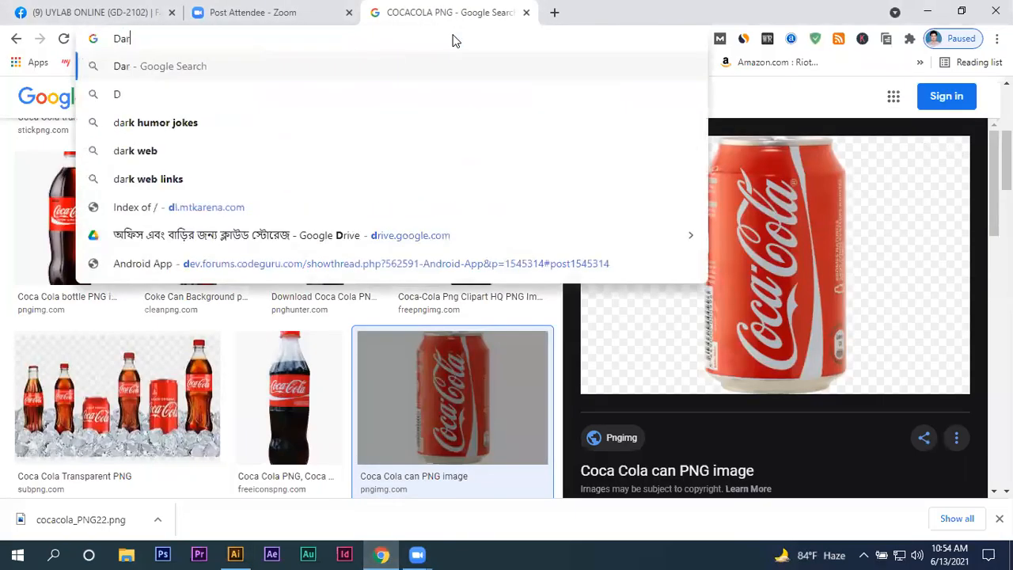
pyautogui.write('k s')
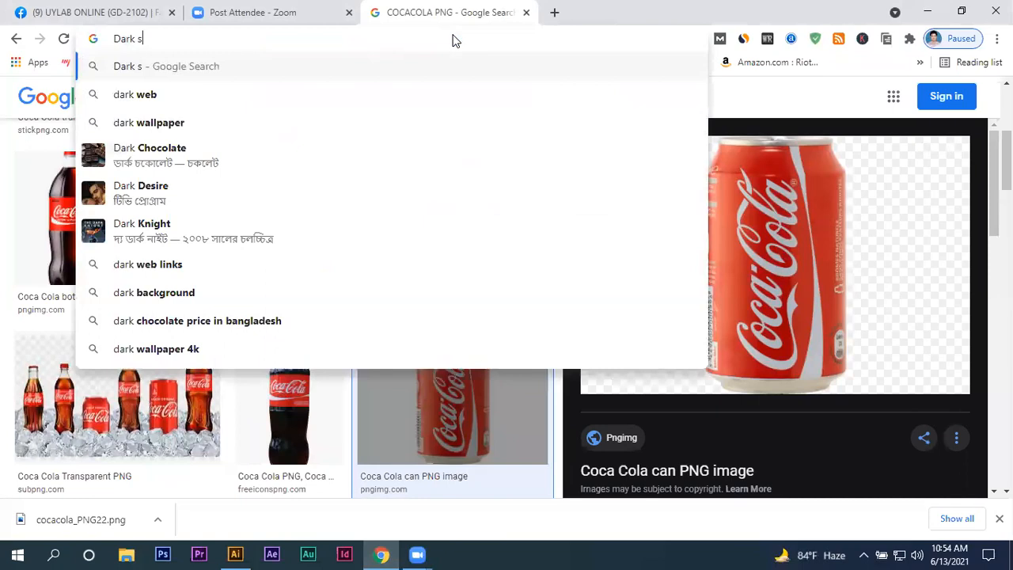
pyautogui.write('hhip')
pyautogui.press('Return')
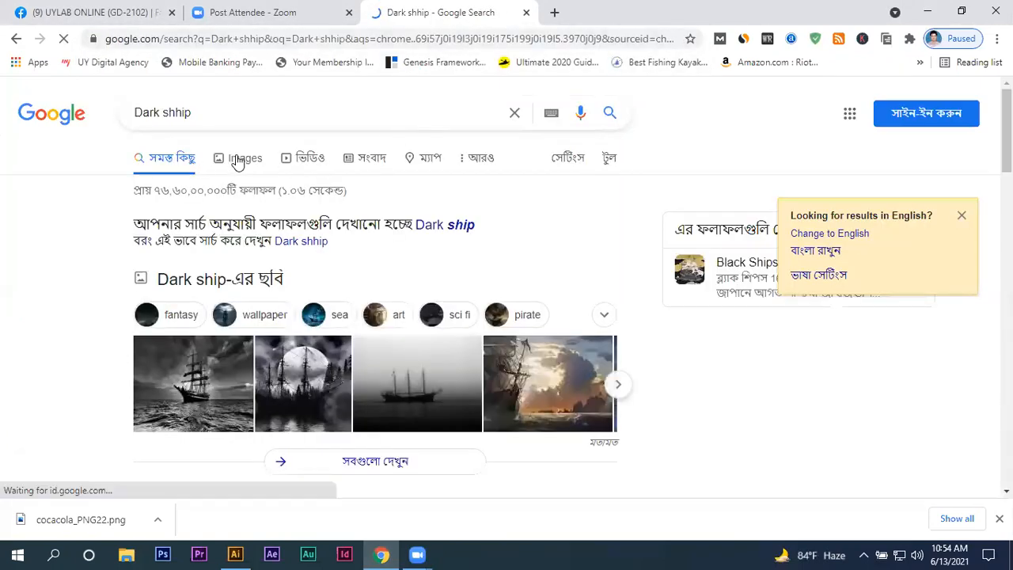
pyautogui.click(242, 160)
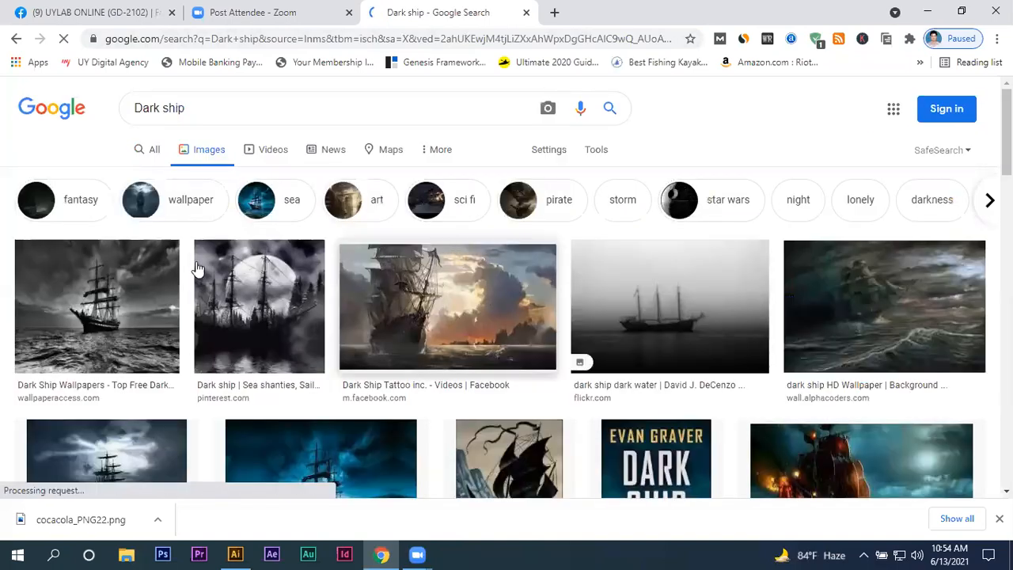
# Open the black-and-white Dark Ship Wallpapers image from wallpaperaccess.com and copy it
pyautogui.click(142, 295)
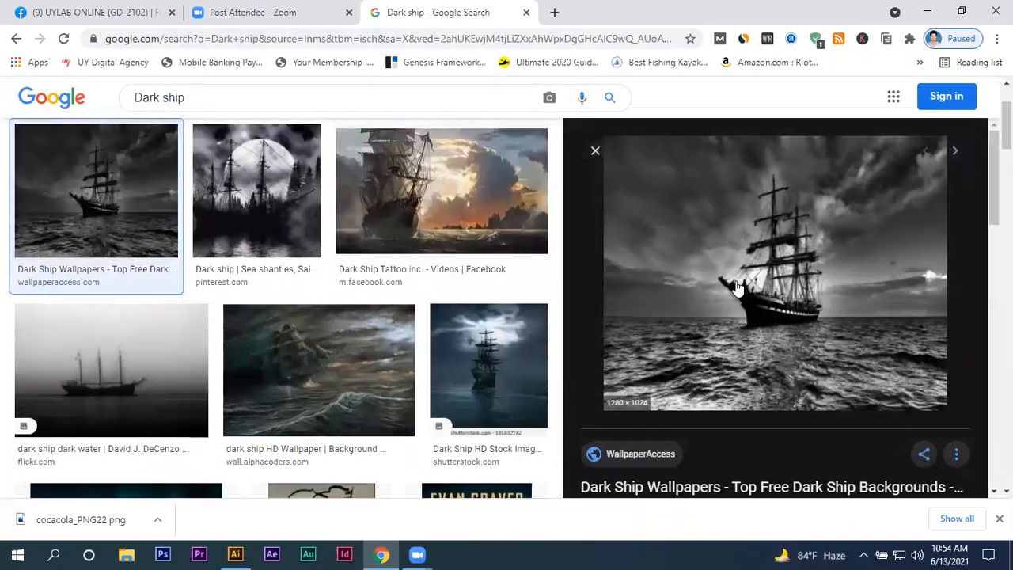
pyautogui.rightClick(736, 288)
pyautogui.click(789, 426)
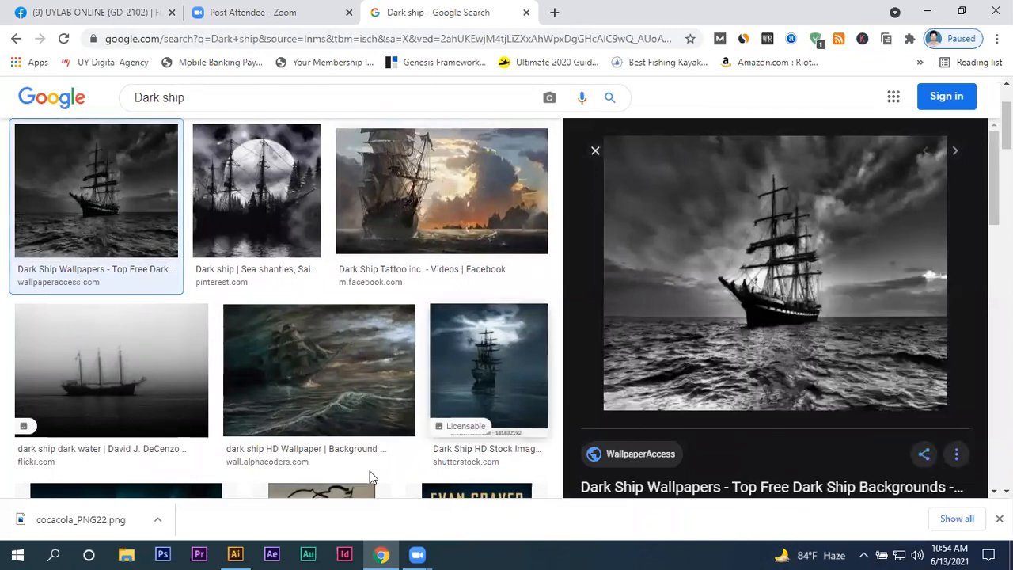
# Switch to Illustrator, paste the ship image, shrink it and move it off the artboard to the right
pyautogui.click(235, 554)
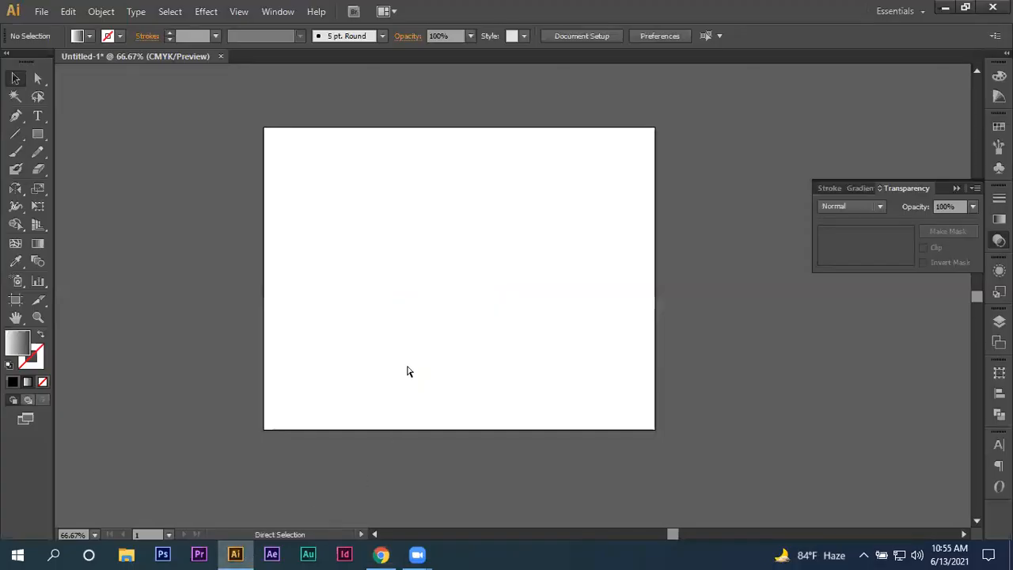
pyautogui.hotkey('ctrl', 'v')
pyautogui.hotkey('ctrl', '-')
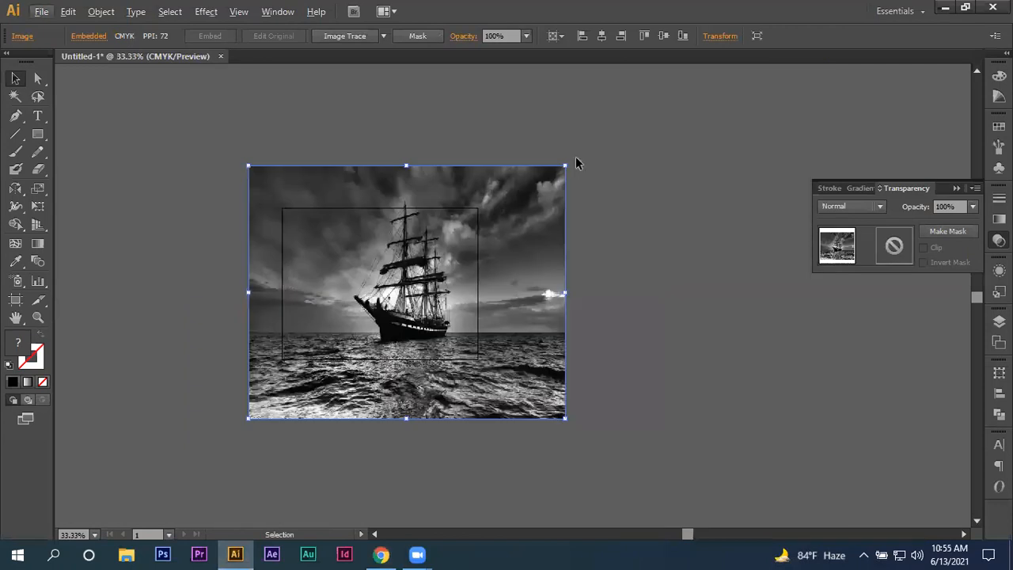
pyautogui.moveTo(565, 166); pyautogui.dragTo(509, 237)
pyautogui.moveTo(403, 271); pyautogui.dragTo(633, 265)
pyautogui.click(530, 240)
pyautogui.hscroll(3, 645, 182)
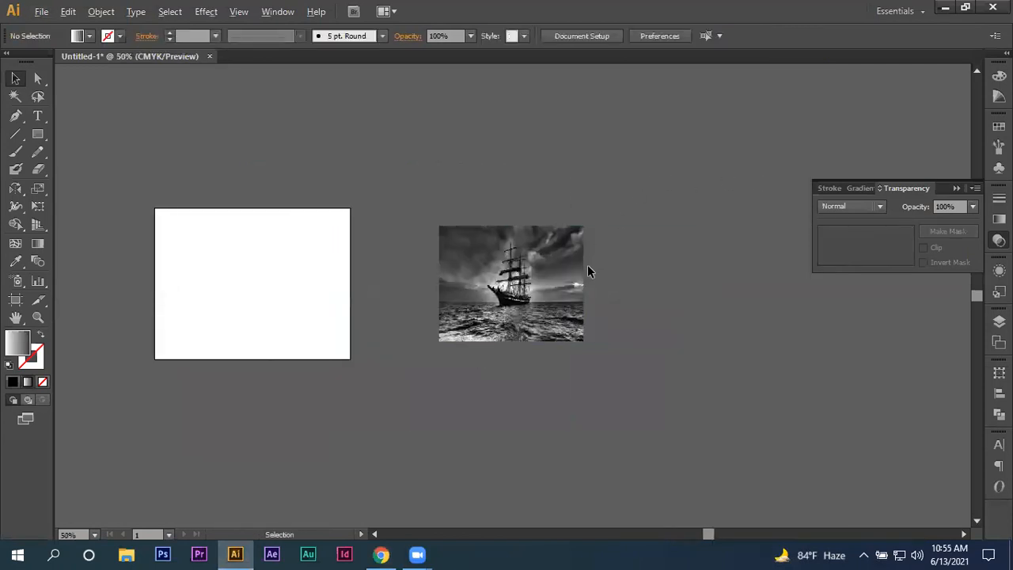
# Draw a black rectangle without stroke that exactly covers the ship image
pyautogui.scroll(2, 586, 269)
pyautogui.hscroll(-2, 586, 273)
pyautogui.scroll(1, 595, 304)
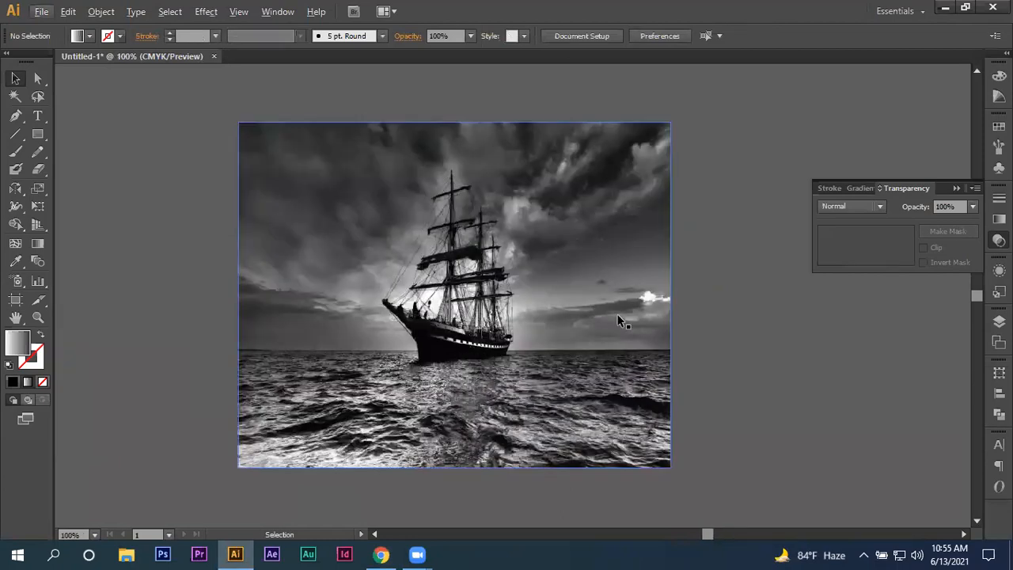
pyautogui.click(37, 134)
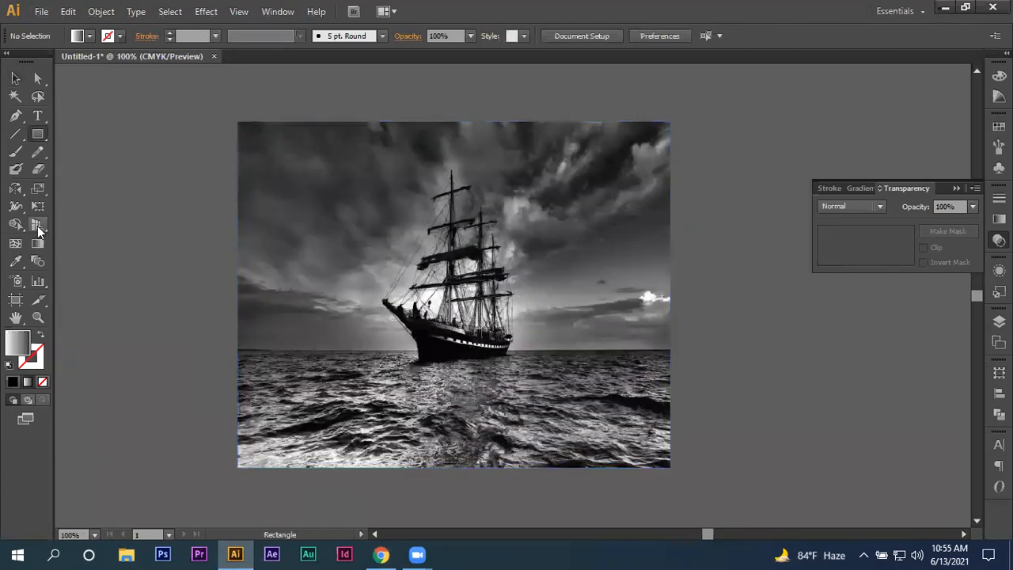
pyautogui.click(11, 381)
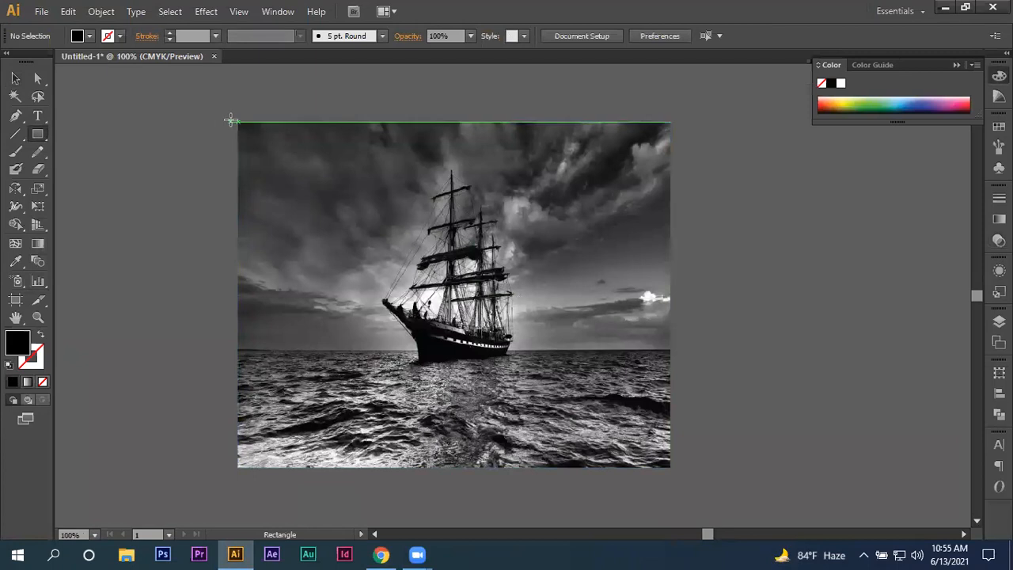
pyautogui.moveTo(238, 123); pyautogui.dragTo(293, 162)
pyautogui.moveTo(610, 432)
pyautogui.mouseDown()
pyautogui.moveTo(662, 448)
pyautogui.moveTo(670, 467)
pyautogui.mouseUp()
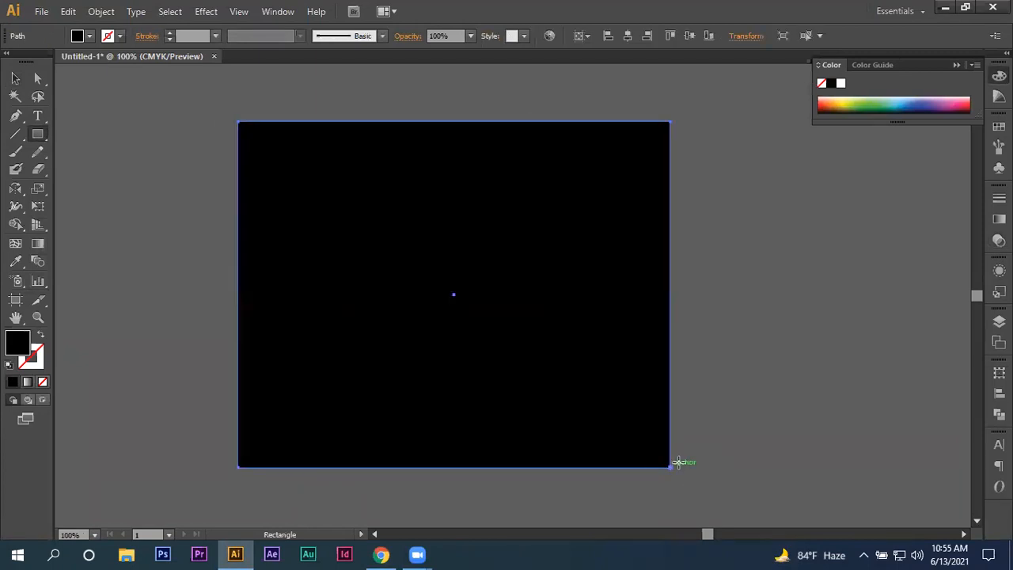
# Fill the rectangle over the ship with a radial white-to-black gradient
pyautogui.click(15, 79)
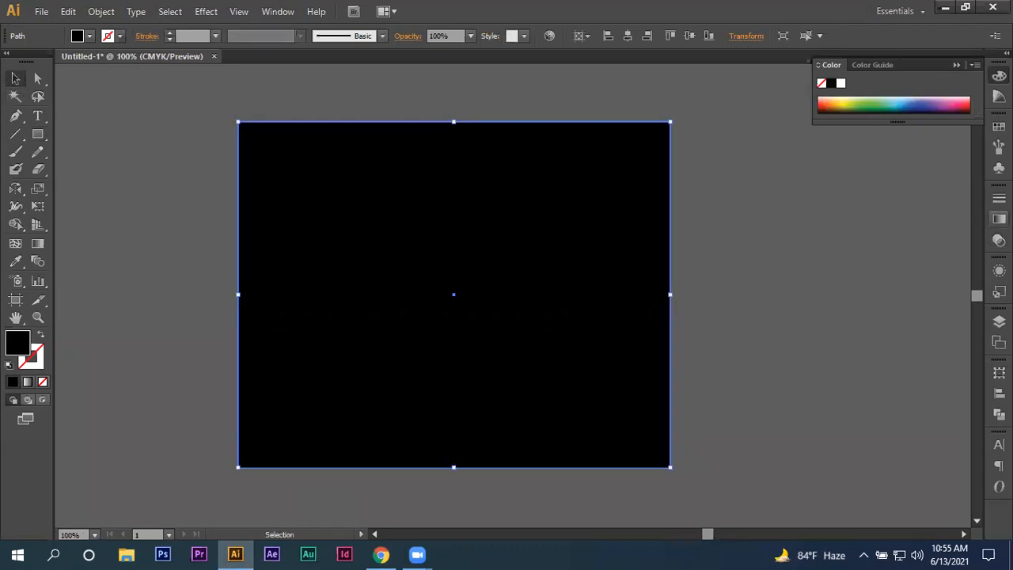
pyautogui.click(998, 219)
pyautogui.click(820, 214)
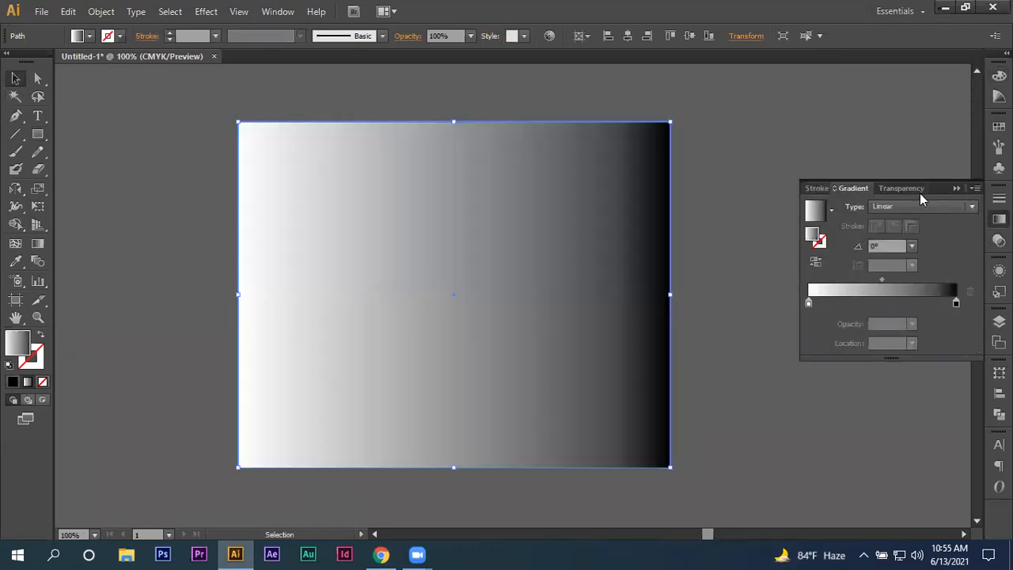
pyautogui.click(918, 206)
pyautogui.click(913, 241)
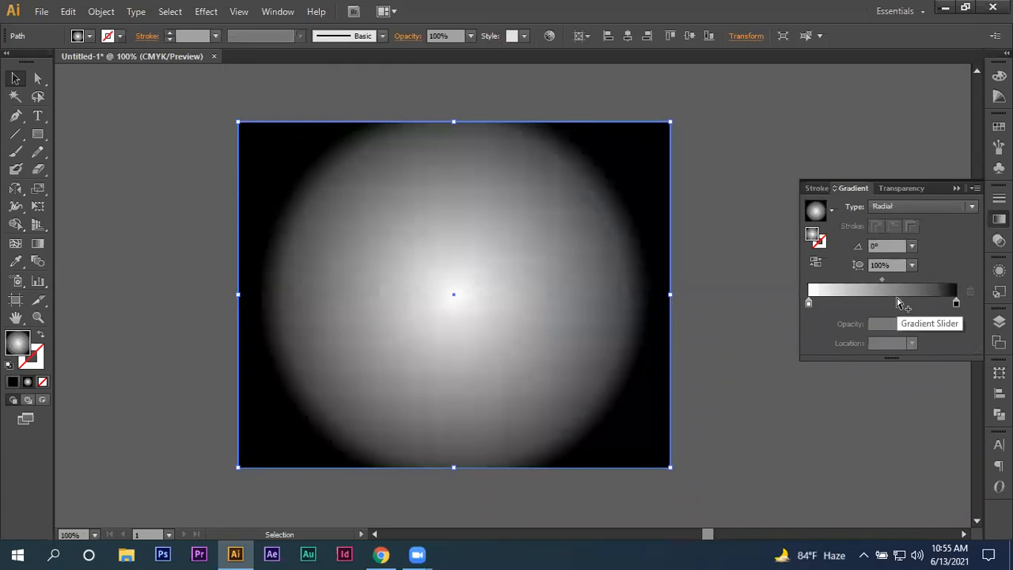
pyautogui.scroll(-1, 673, 277)
pyautogui.scroll(1, 706, 292)
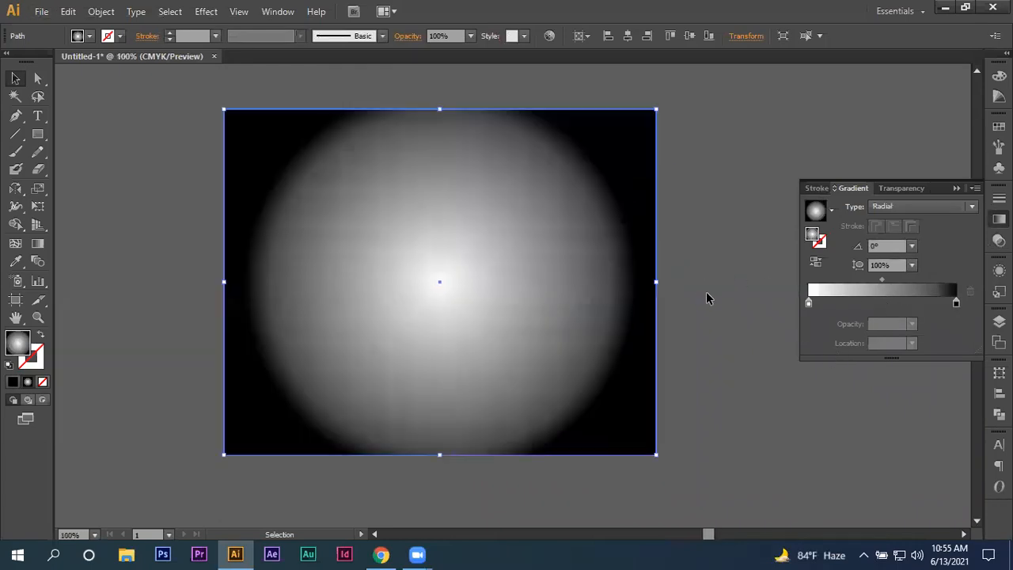
# Select the gradient rectangle together with the ship image, make an opacity mask from them and check the faded edges
pyautogui.click(713, 280)
pyautogui.hotkey('ctrl', 'a')
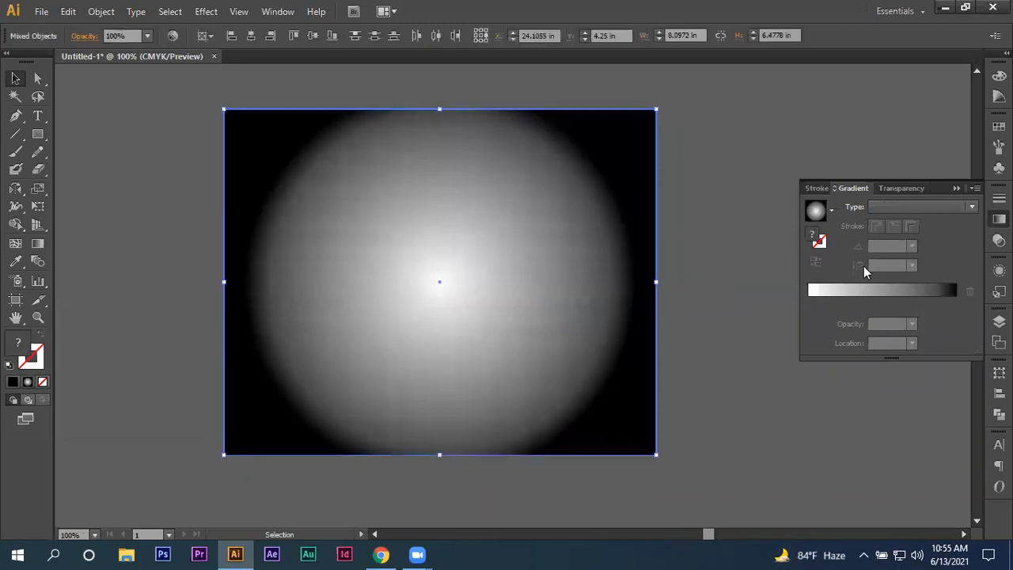
pyautogui.click(910, 190)
pyautogui.click(947, 230)
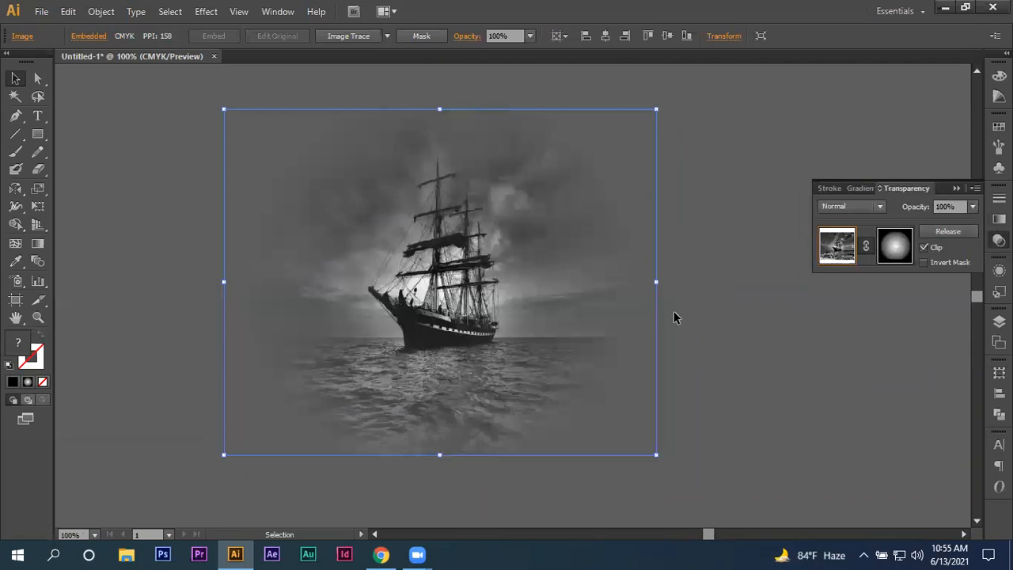
pyautogui.scroll(1, 562, 384)
pyautogui.scroll(-1, 583, 384)
pyautogui.press('alt')
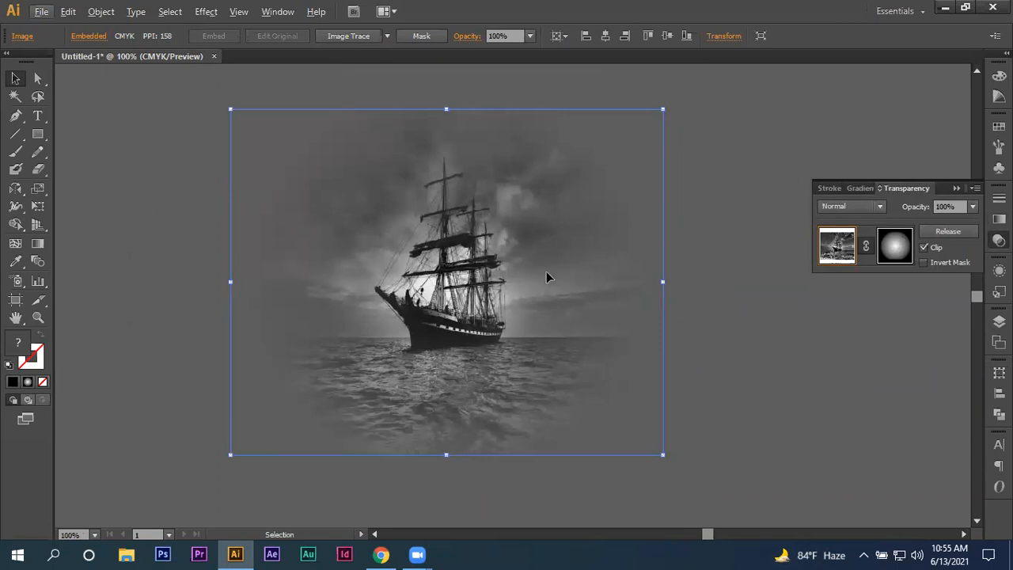
pyautogui.press('alt')
pyautogui.scroll(-1, 558, 295)
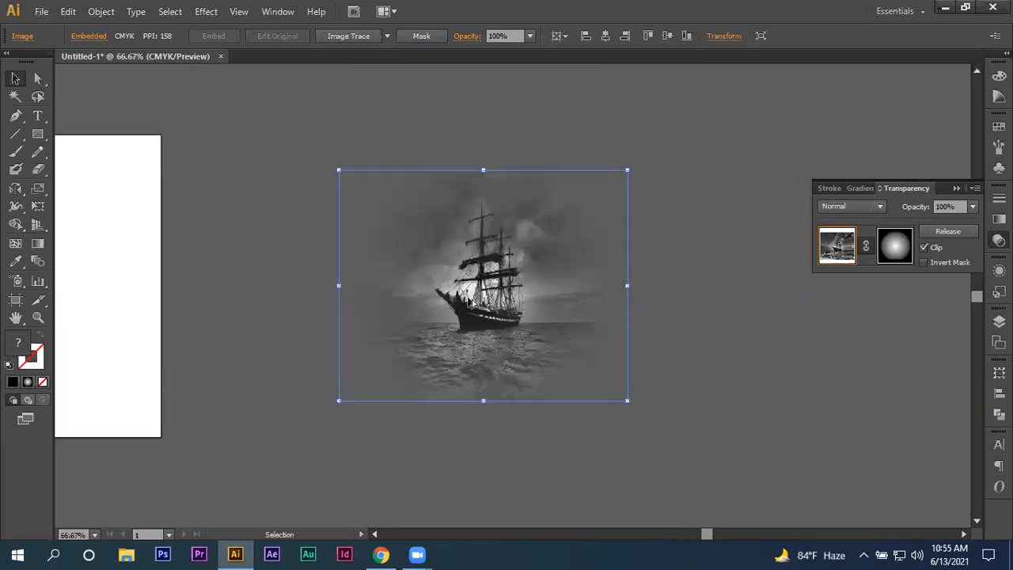
pyautogui.scroll(1, 479, 303)
pyautogui.click(745, 301)
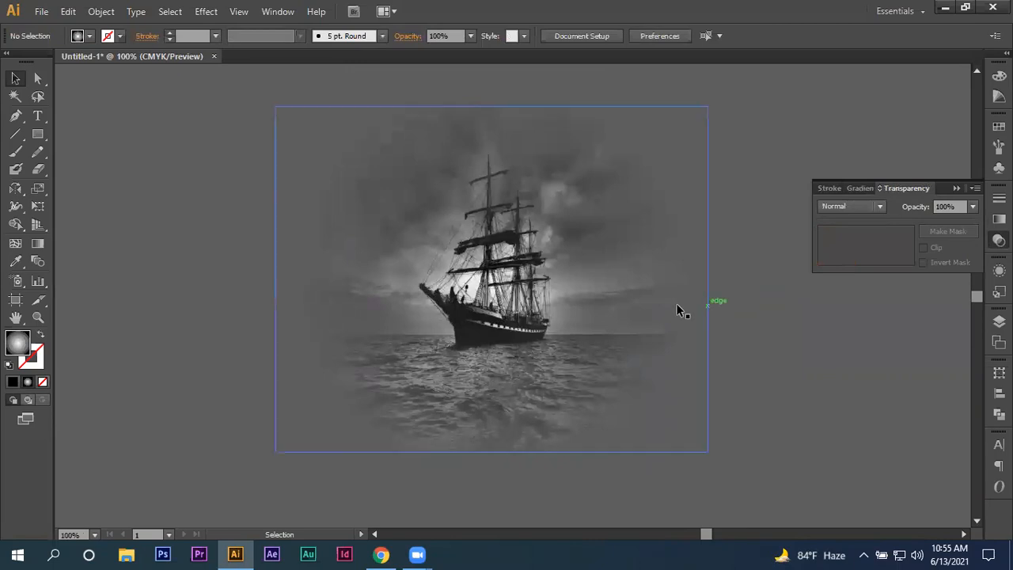
pyautogui.scroll(1, 617, 310)
pyautogui.scroll(-1, 805, 330)
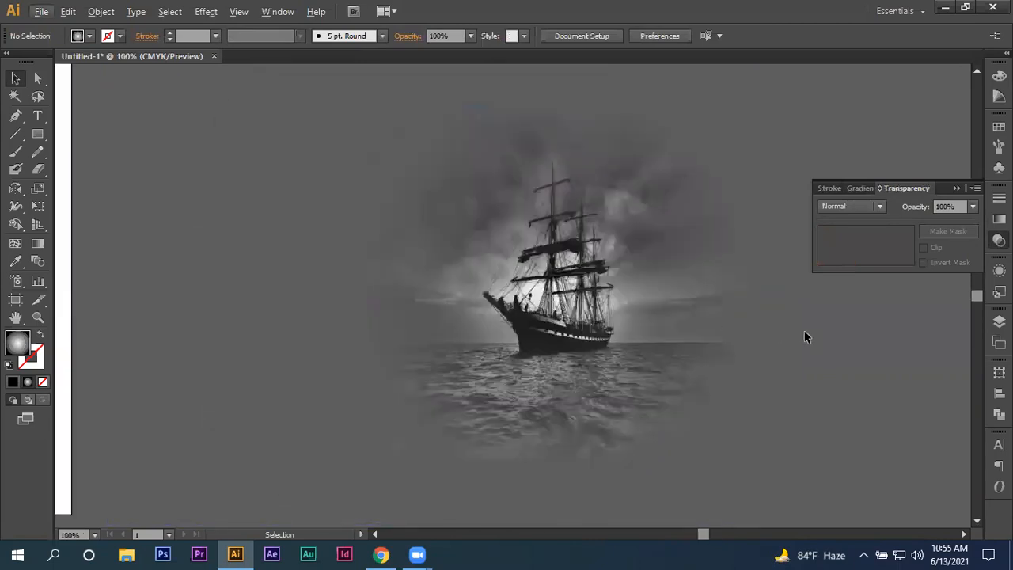
# Undo the radial opacity mask and change the rectangle's gradient type to Linear
pyautogui.hotkey('ctrl', 'z')
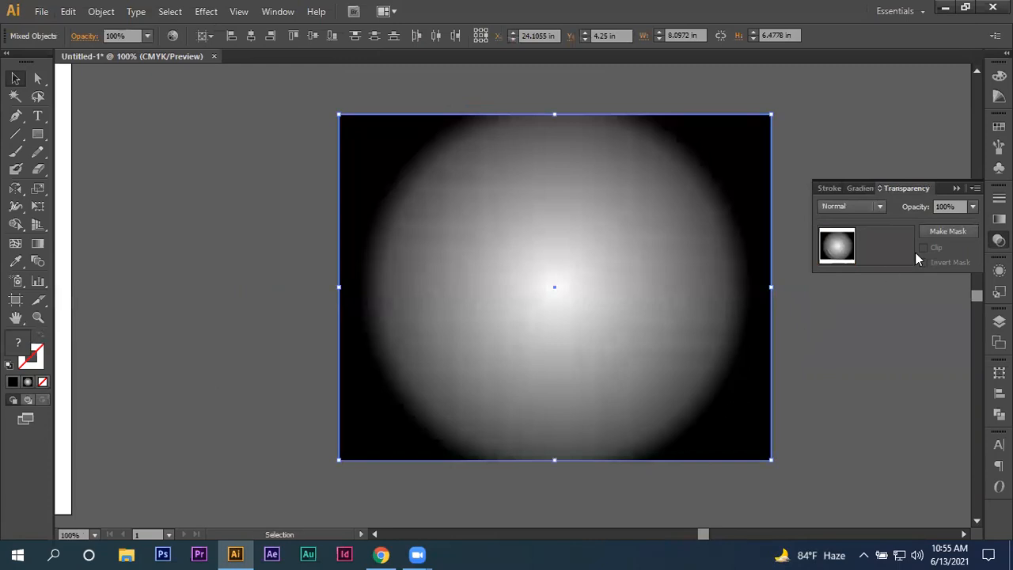
pyautogui.click(857, 190)
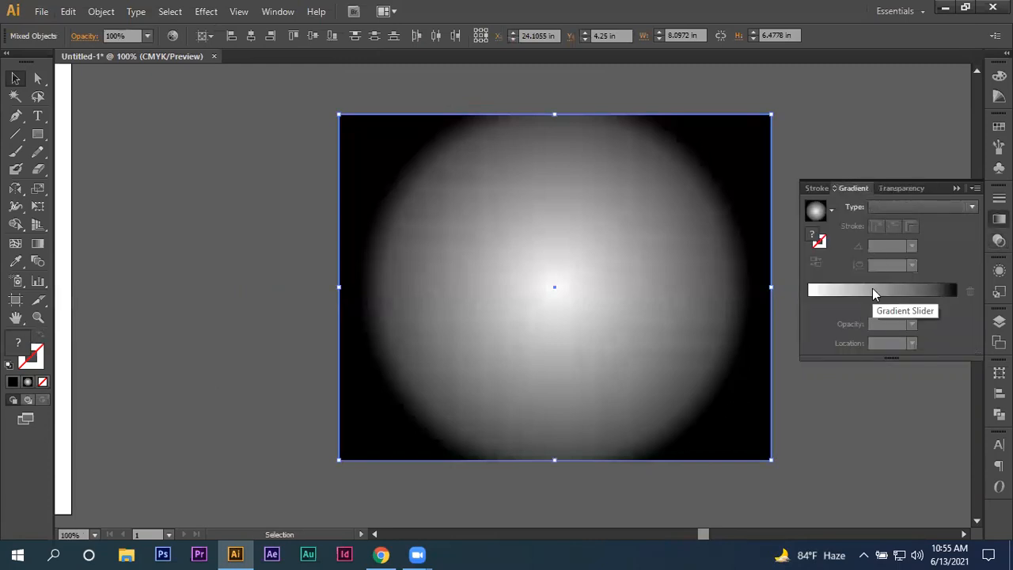
pyautogui.click(872, 288)
pyautogui.click(904, 205)
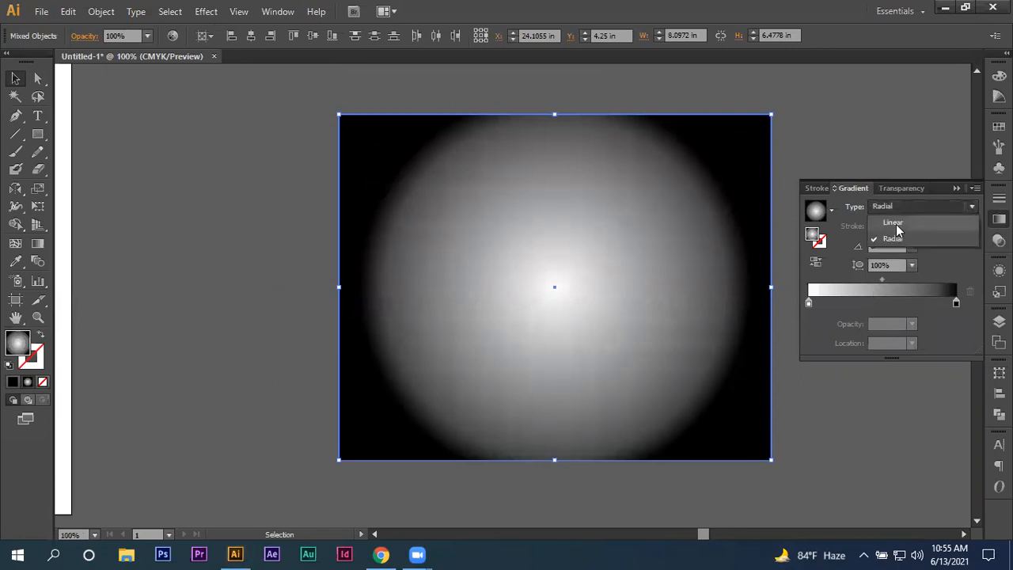
pyautogui.click(896, 224)
pyautogui.click(293, 215)
pyautogui.click(619, 360)
# Make an opacity mask from the linear gradient rectangle and the ship image, and view the sideways fade
pyautogui.click(887, 188)
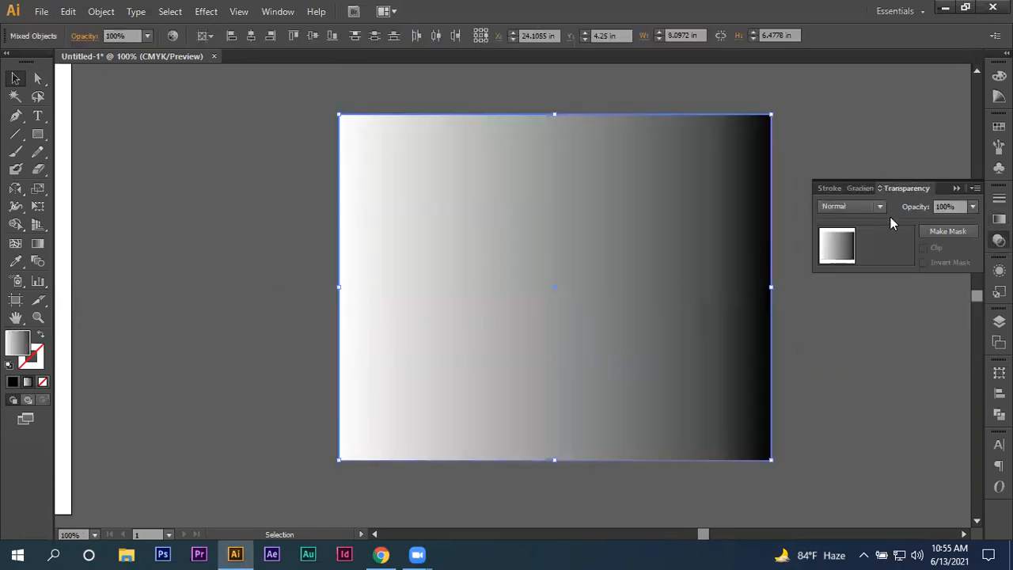
pyautogui.click(940, 229)
pyautogui.click(814, 314)
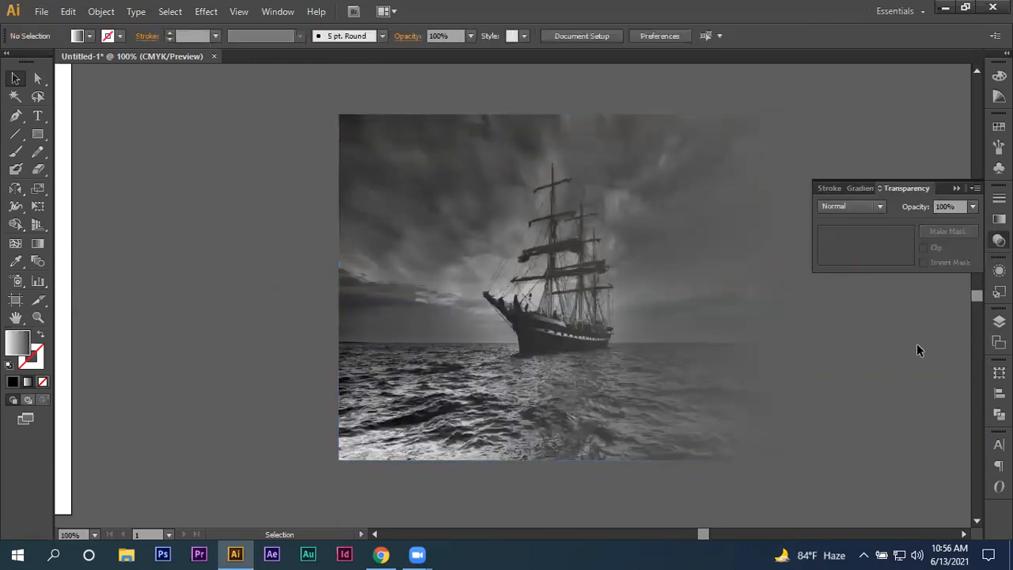
pyautogui.keyDown('alt'); pyautogui.scroll(-1, 803, 354); pyautogui.keyUp('alt')
pyautogui.moveTo(803, 354); pyautogui.dragTo(751, 357)
# Undo the linear opacity mask and fill only the rectangle with solid red
pyautogui.hotkey('ctrl', 'z')
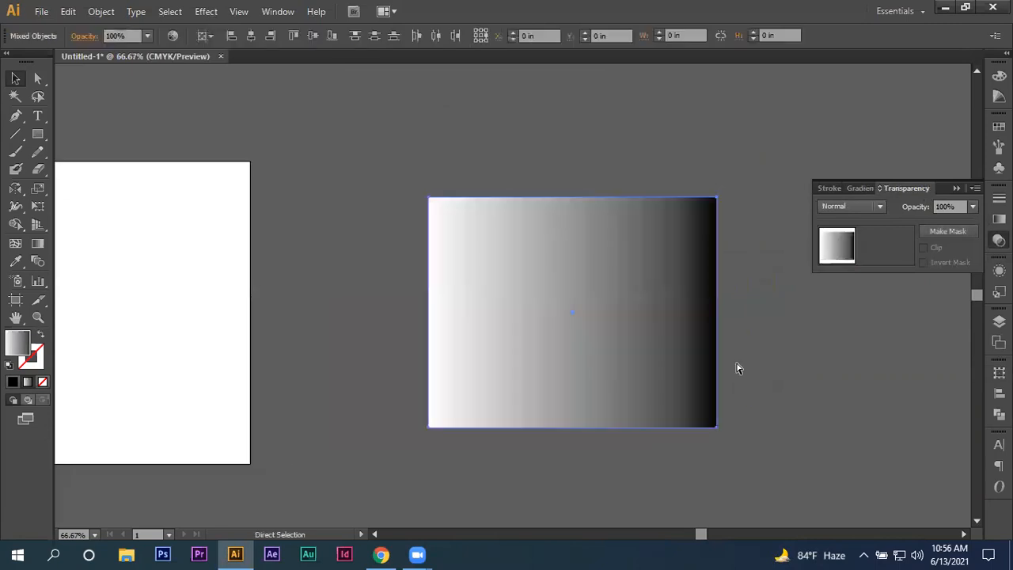
pyautogui.click(760, 358)
pyautogui.click(667, 333)
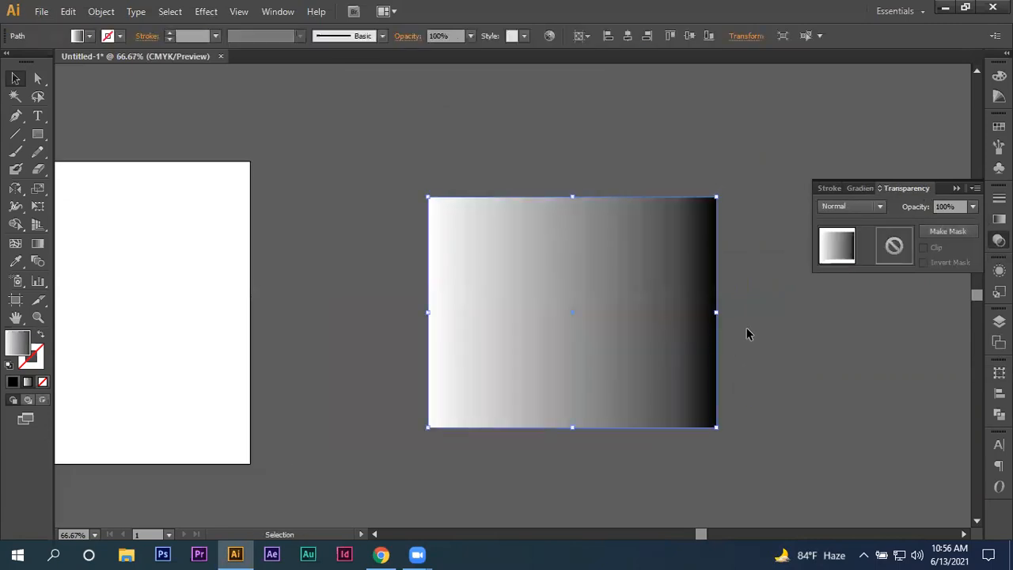
pyautogui.click(11, 383)
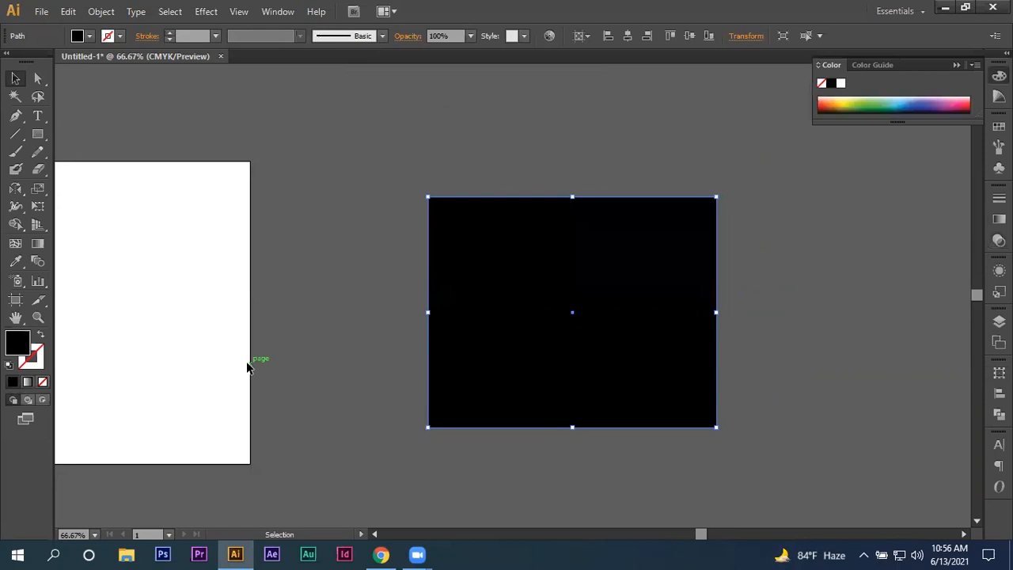
pyautogui.click(821, 104)
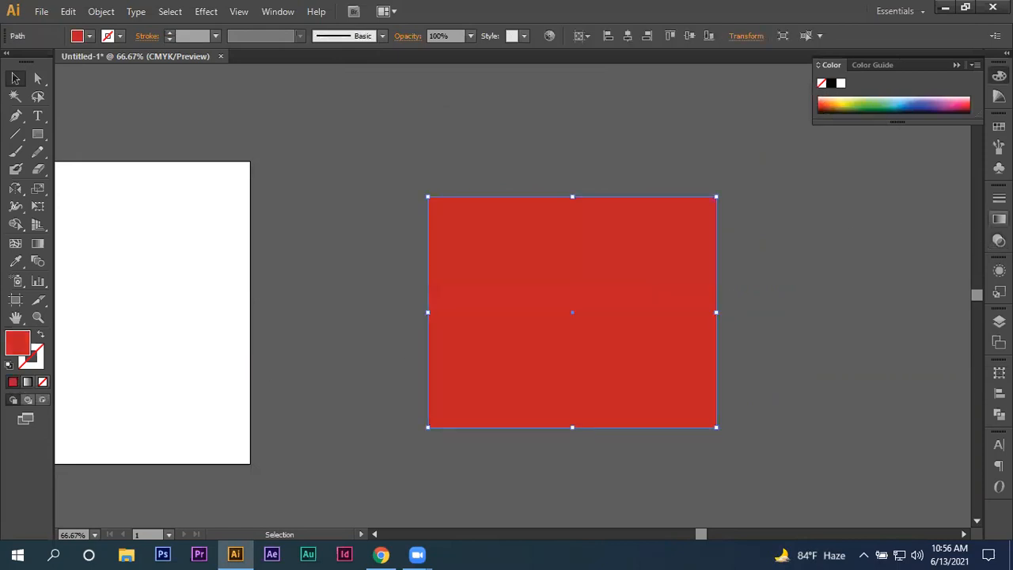
# Try opacities of 60%, 40% and 20% on the red rectangle over the ship
pyautogui.click(999, 219)
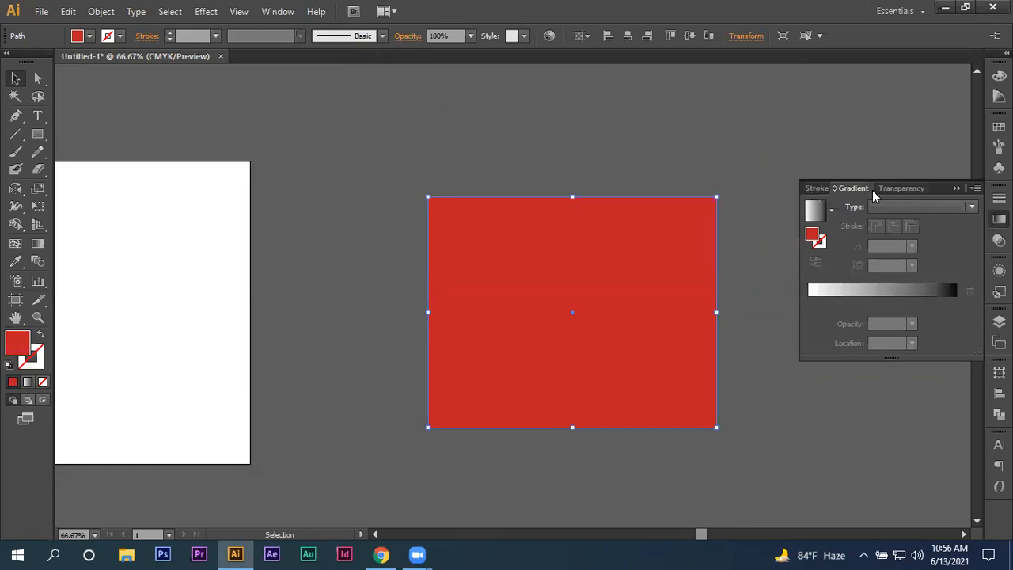
pyautogui.click(894, 188)
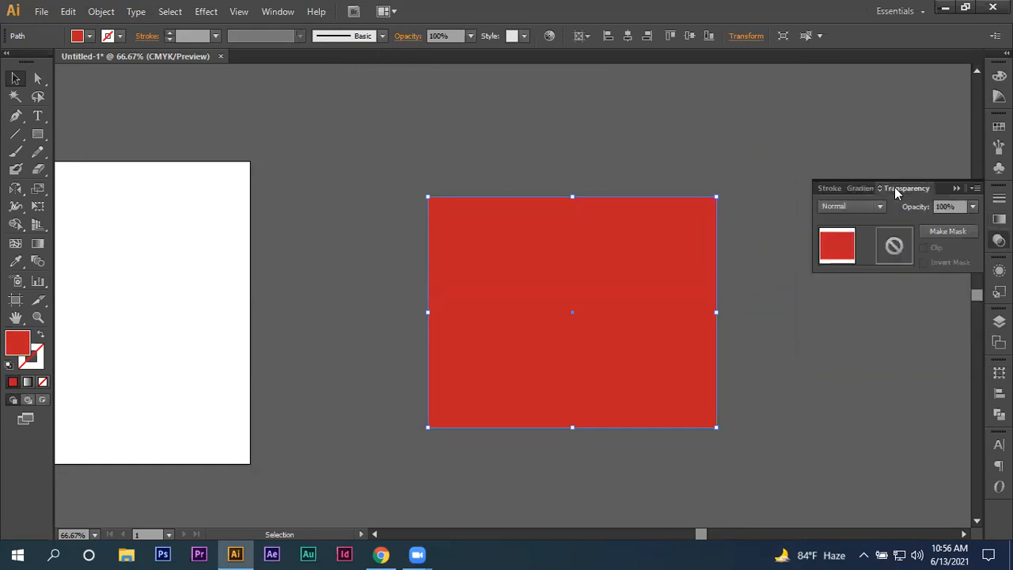
pyautogui.click(973, 207)
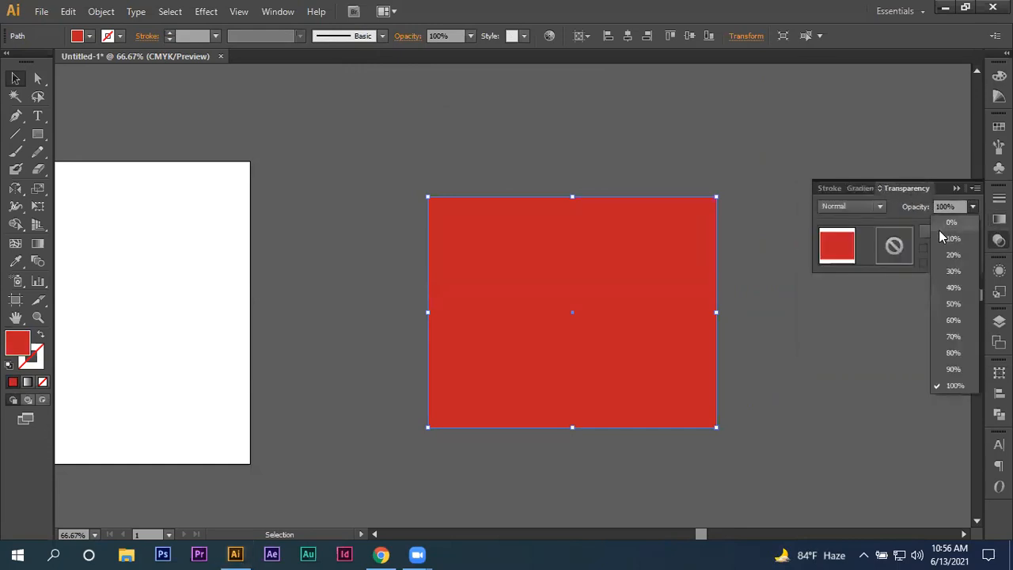
pyautogui.click(959, 319)
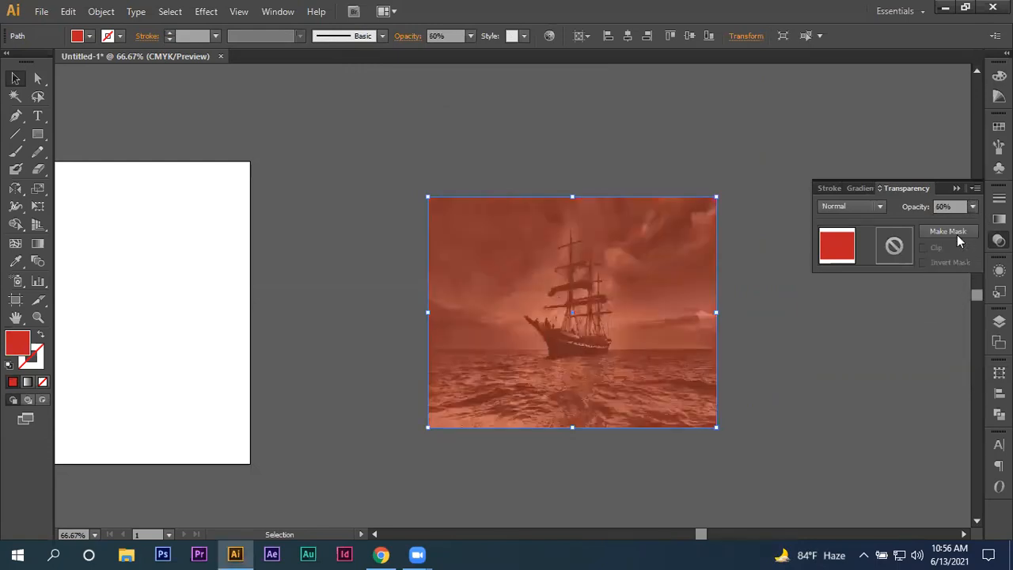
pyautogui.click(973, 206)
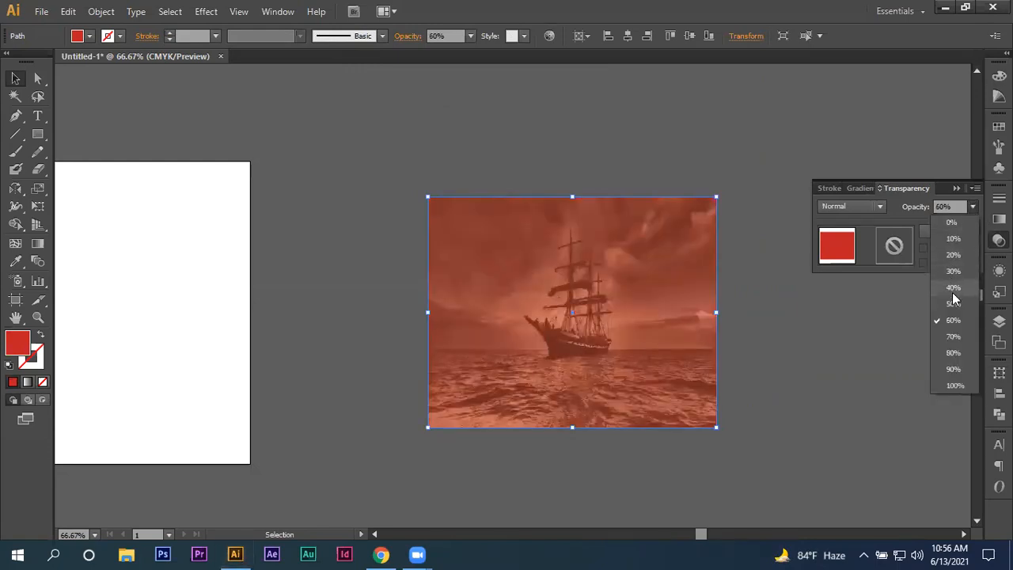
pyautogui.click(953, 288)
pyautogui.click(972, 208)
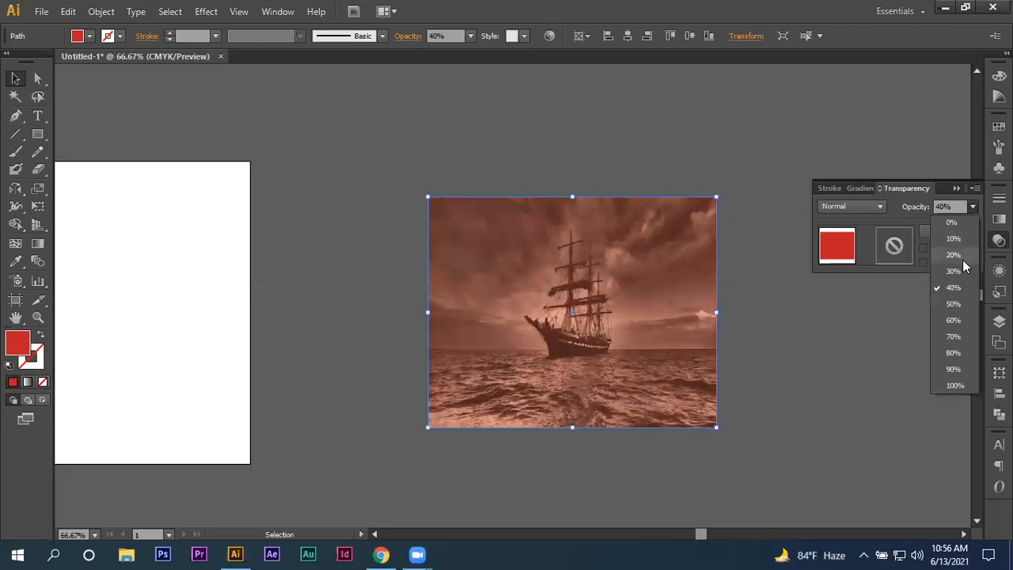
pyautogui.click(957, 253)
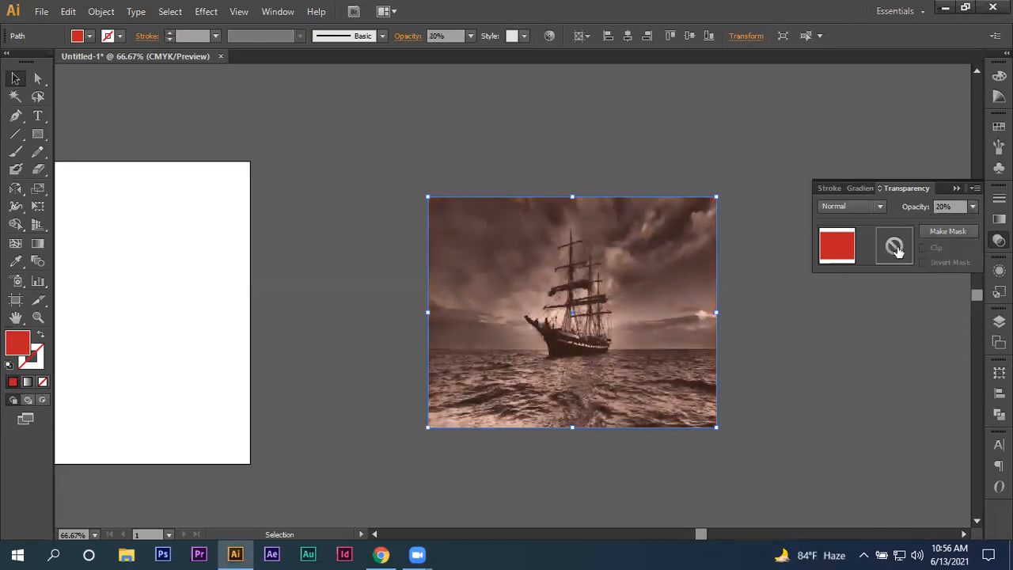
# Set the red rectangle's blend mode to Darken and its opacity to 40%
pyautogui.click(866, 208)
pyautogui.click(859, 243)
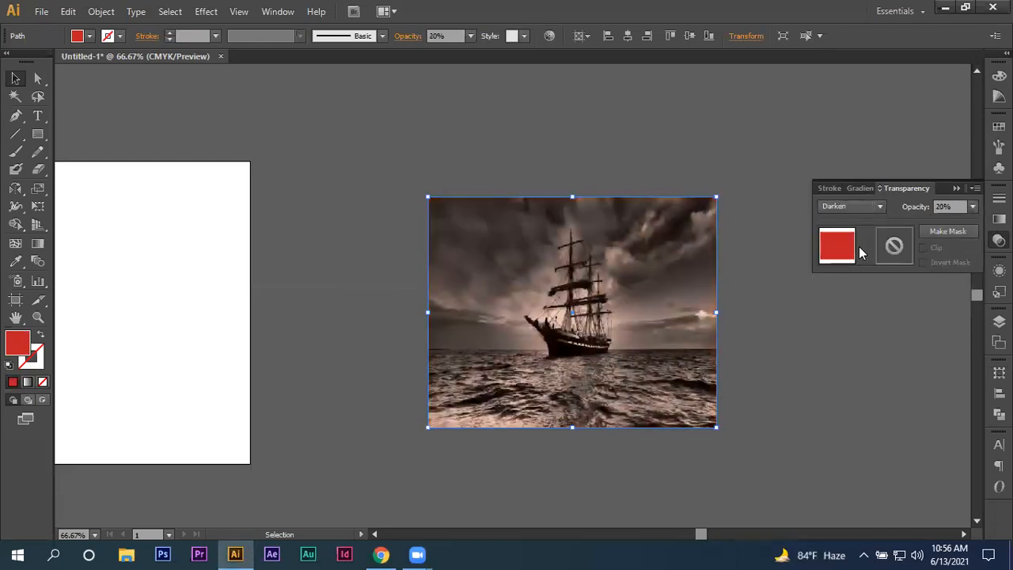
pyautogui.click(972, 207)
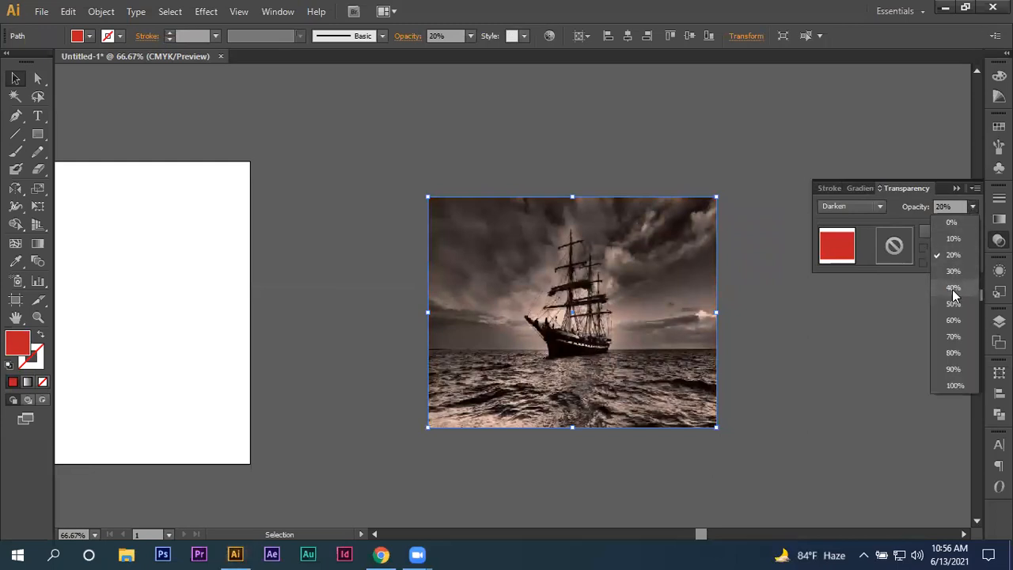
pyautogui.click(953, 288)
# Try further blend modes on the red rectangle, including Lighten and Color Dodge, and finish with Soft Light
pyautogui.click(879, 207)
pyautogui.click(869, 256)
pyautogui.click(880, 205)
pyautogui.click(842, 293)
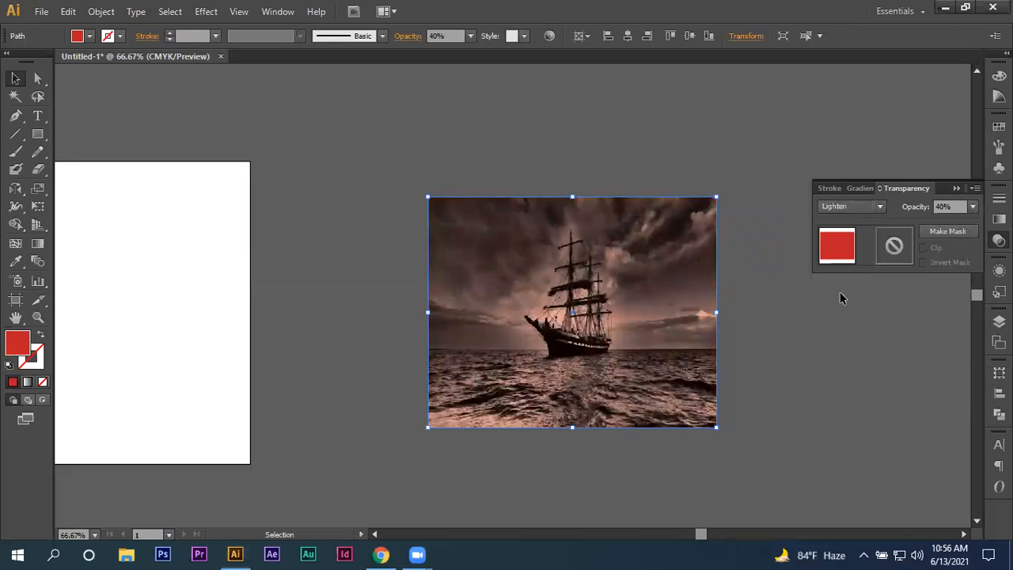
pyautogui.click(871, 206)
pyautogui.click(842, 329)
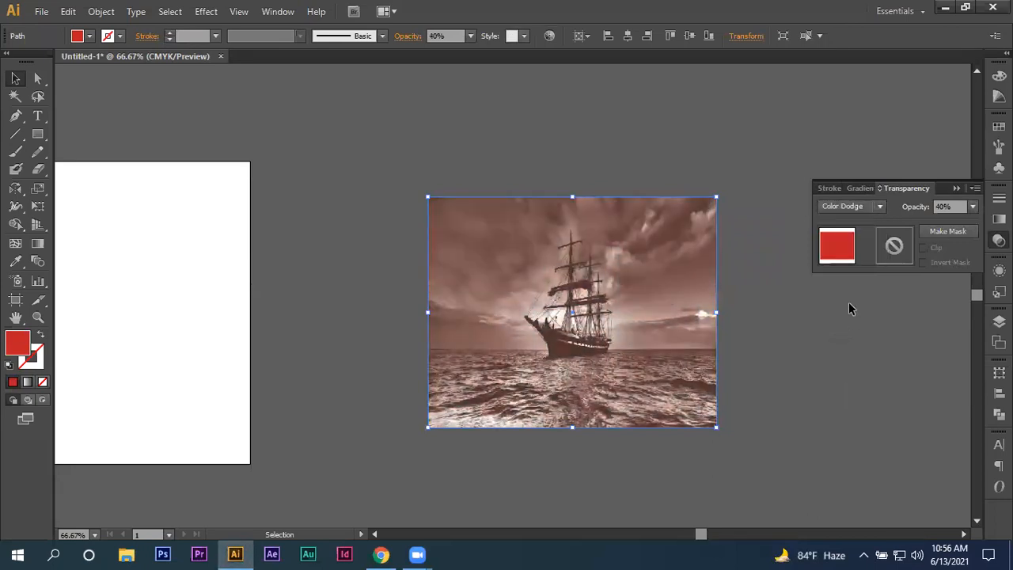
pyautogui.click(869, 208)
pyautogui.click(846, 365)
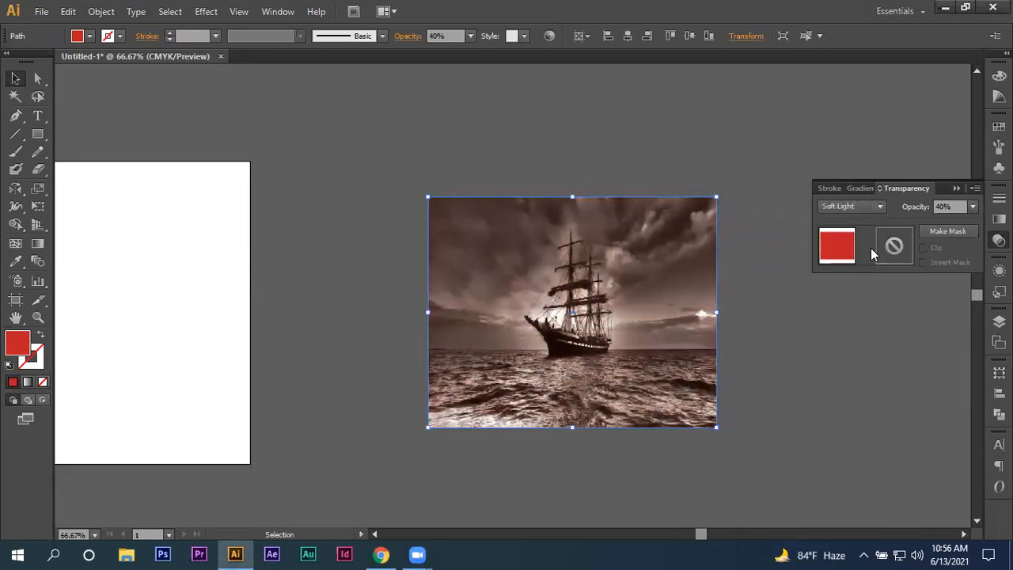
# Set the red rectangle's opacity to 80%, deselect it and view the result at 100% zoom
pyautogui.click(970, 208)
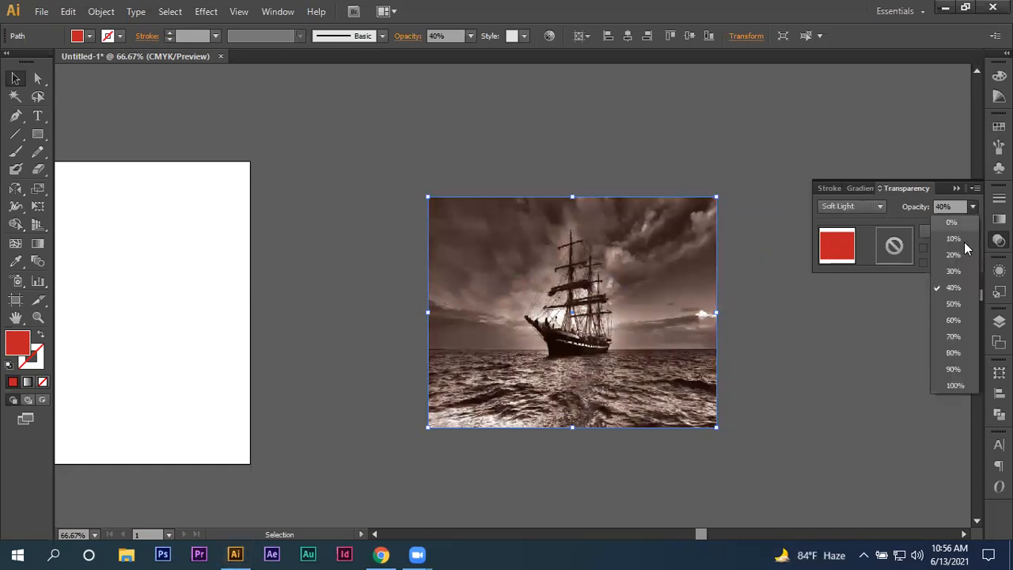
pyautogui.click(950, 357)
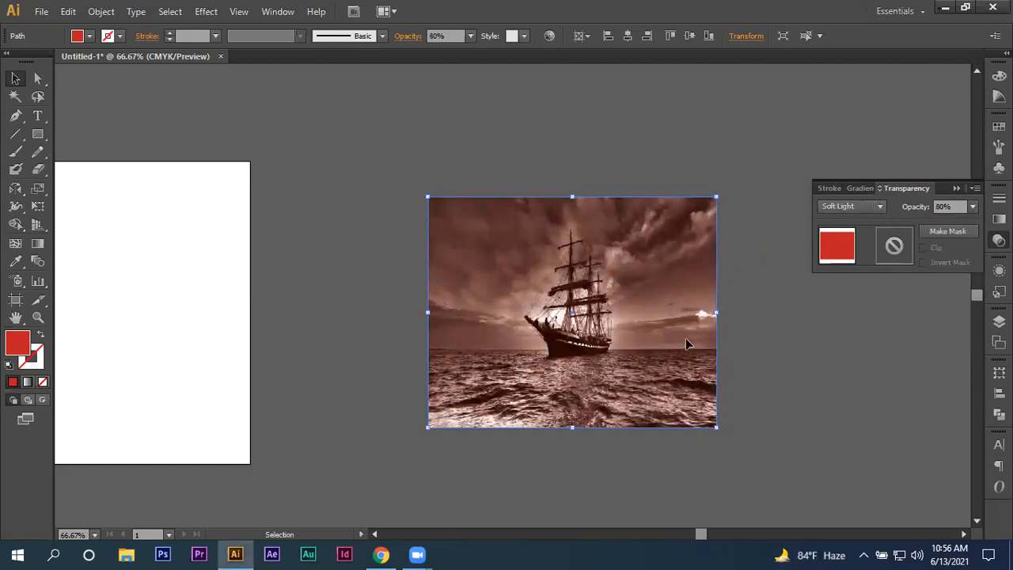
pyautogui.hotkey('ctrl', 'shift', 'a')
pyautogui.hotkey('ctrl', '1')
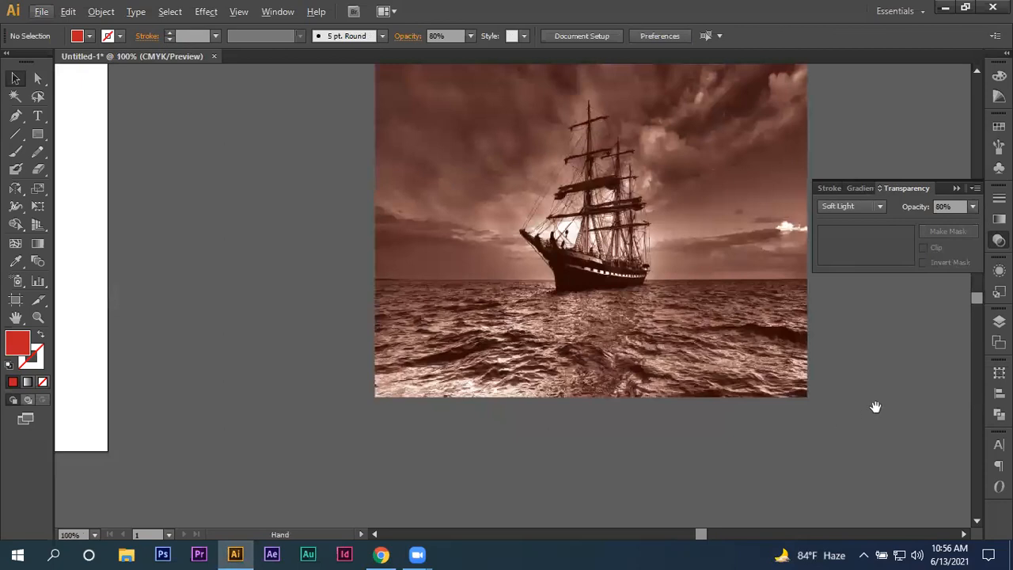
pyautogui.moveTo(873, 409); pyautogui.dragTo(776, 475)
pyautogui.click(562, 346)
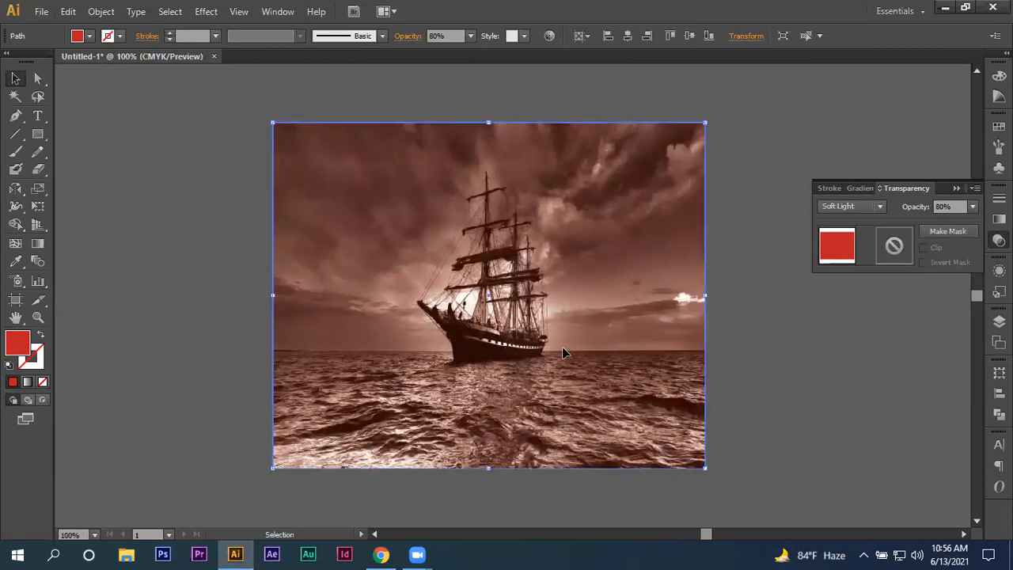
pyautogui.click(878, 208)
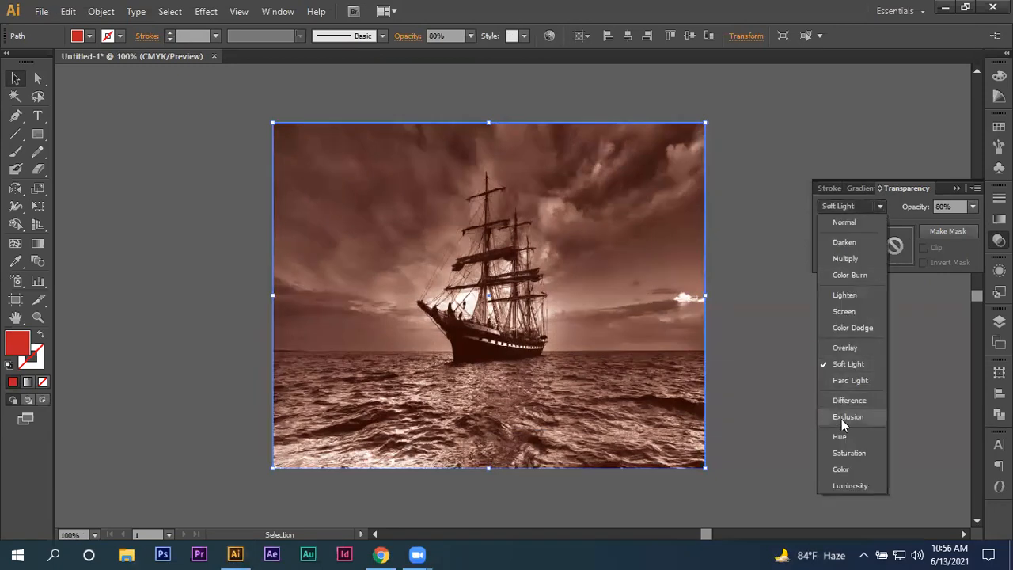
pyautogui.click(758, 336)
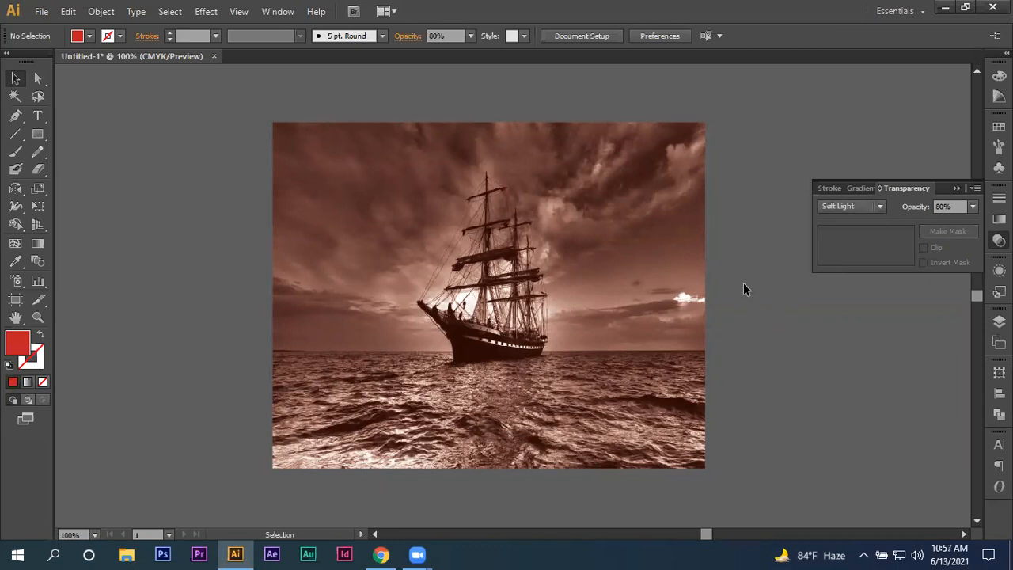
# Delete the ship image together with the red rectangle covering it
pyautogui.scroll(-2, 750, 269)
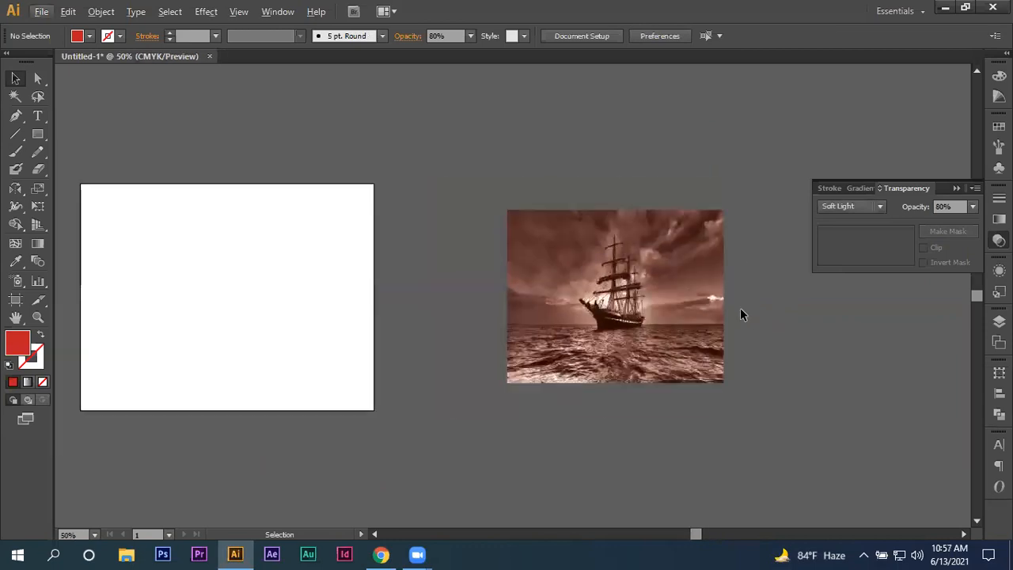
pyautogui.click(594, 365)
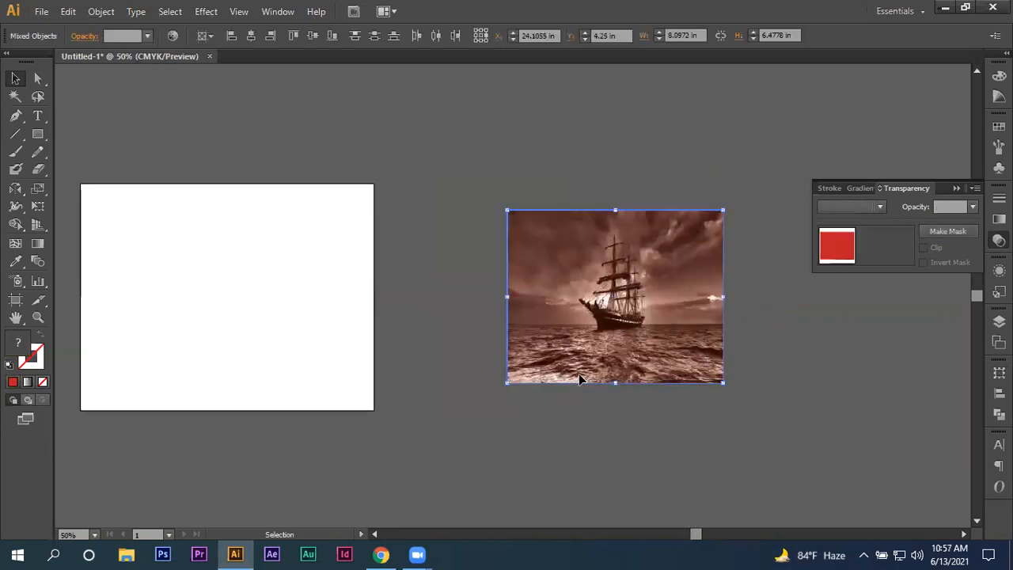
pyautogui.press('Delete')
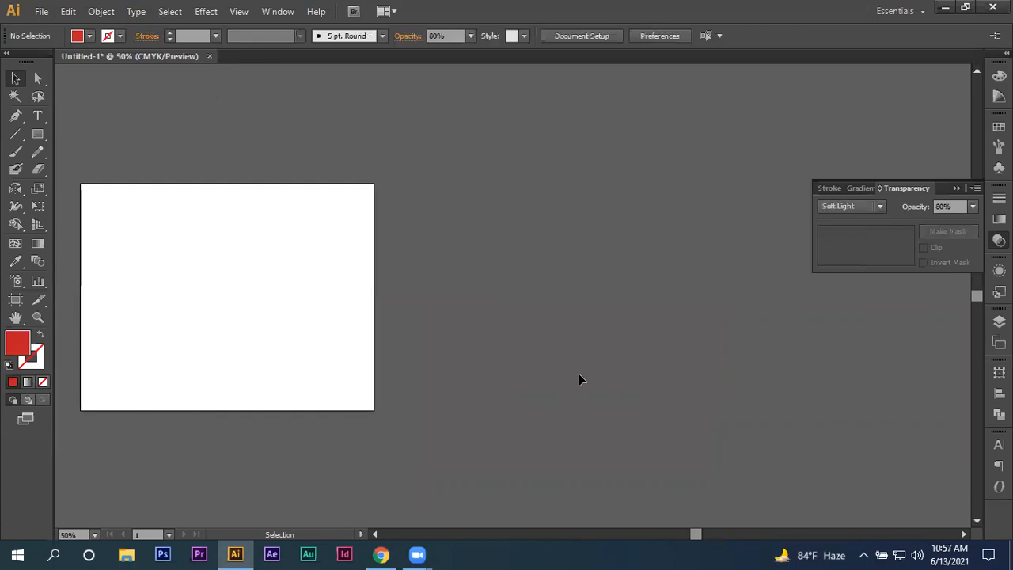
# Close the Untitled-1 document
pyautogui.press('space')
pyautogui.moveTo(288, 266); pyautogui.dragTo(504, 283)
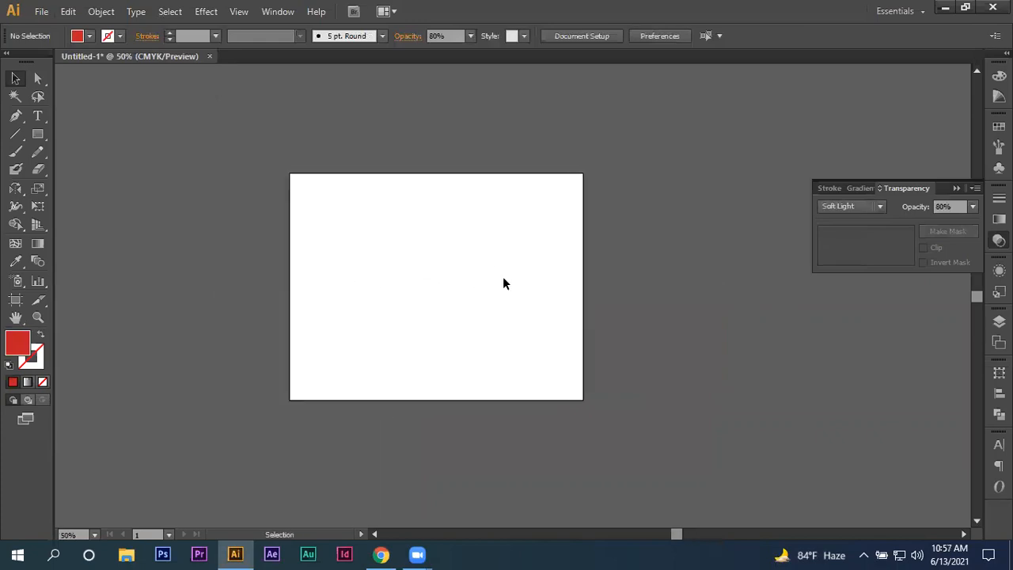
pyautogui.scroll(2, 268, 254)
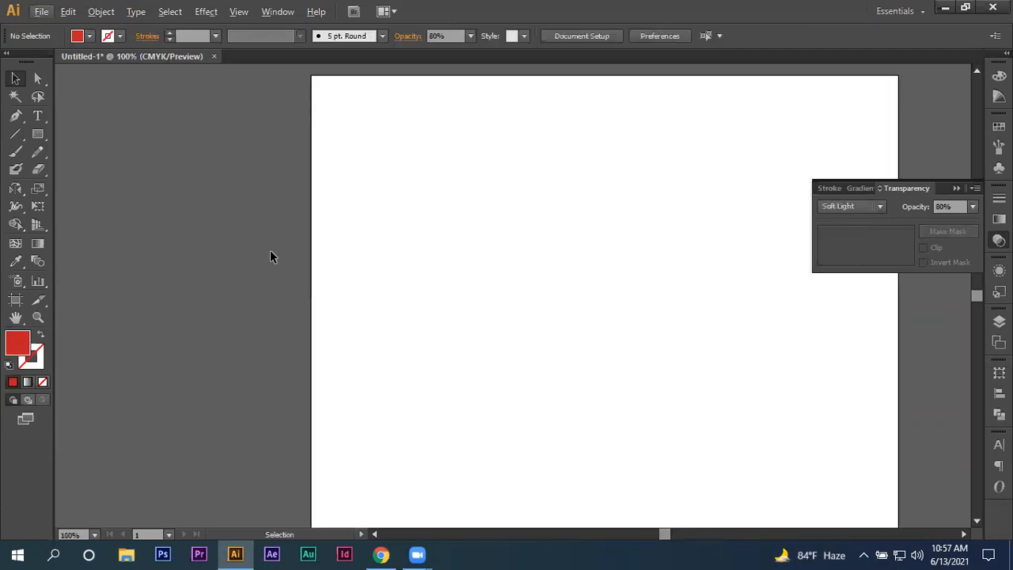
pyautogui.scroll(-1, 271, 251)
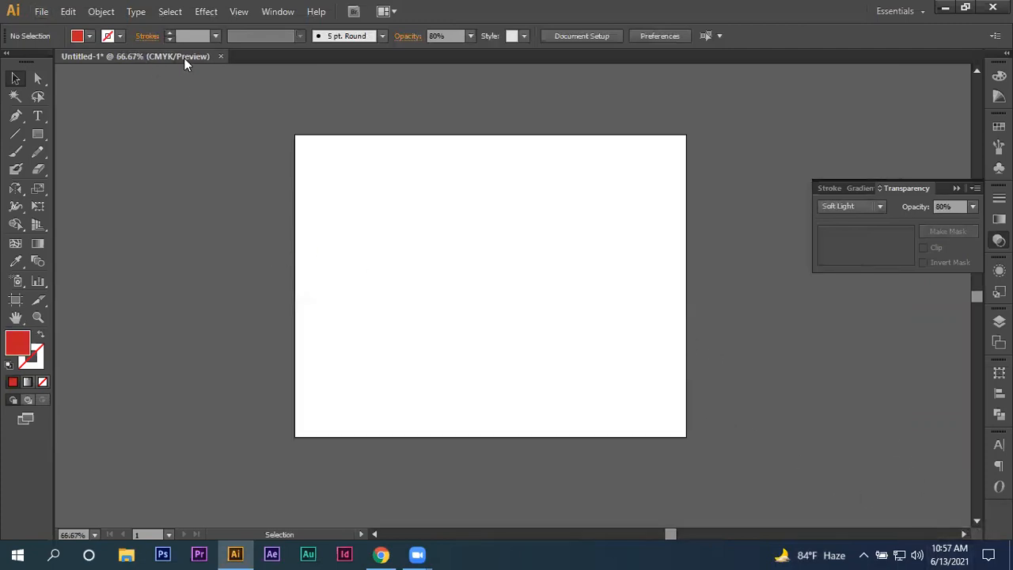
pyautogui.click(221, 57)
pyautogui.click(563, 294)
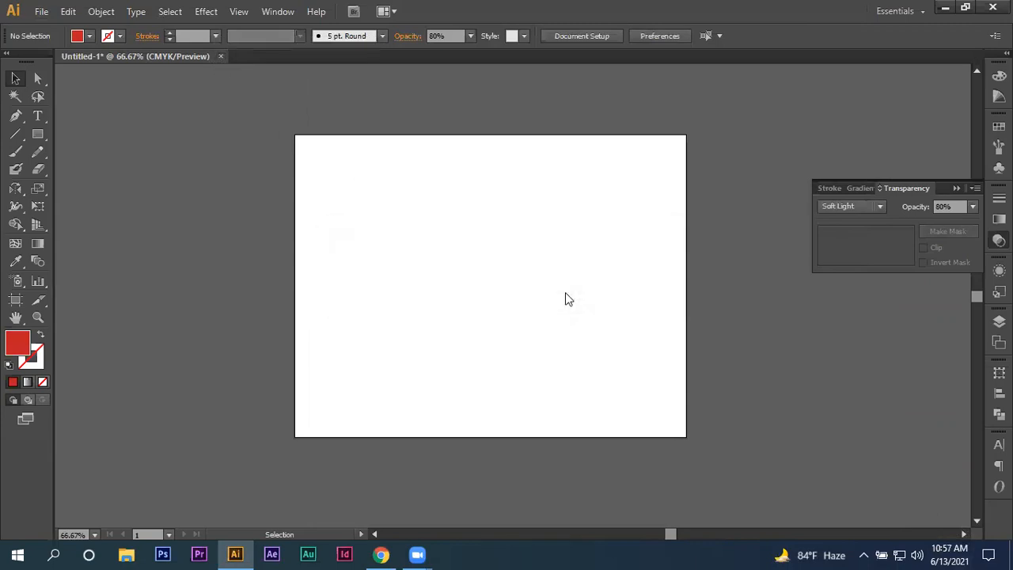